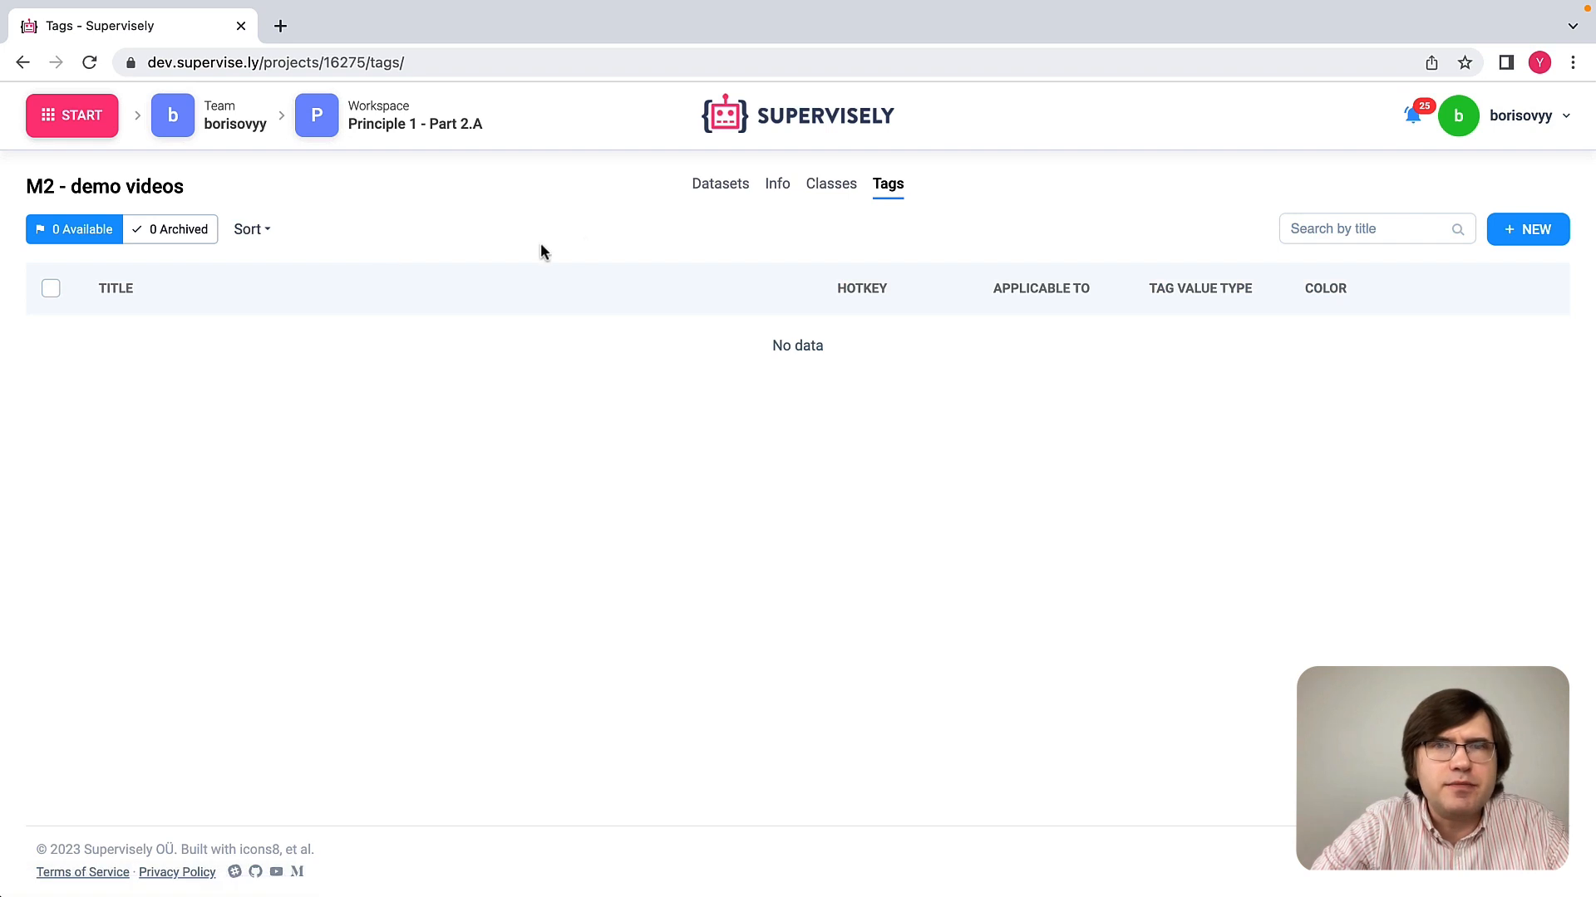
Step: Open the import-videos dataset's highway video in the default Video labeling toolbox
left_click(736, 185)
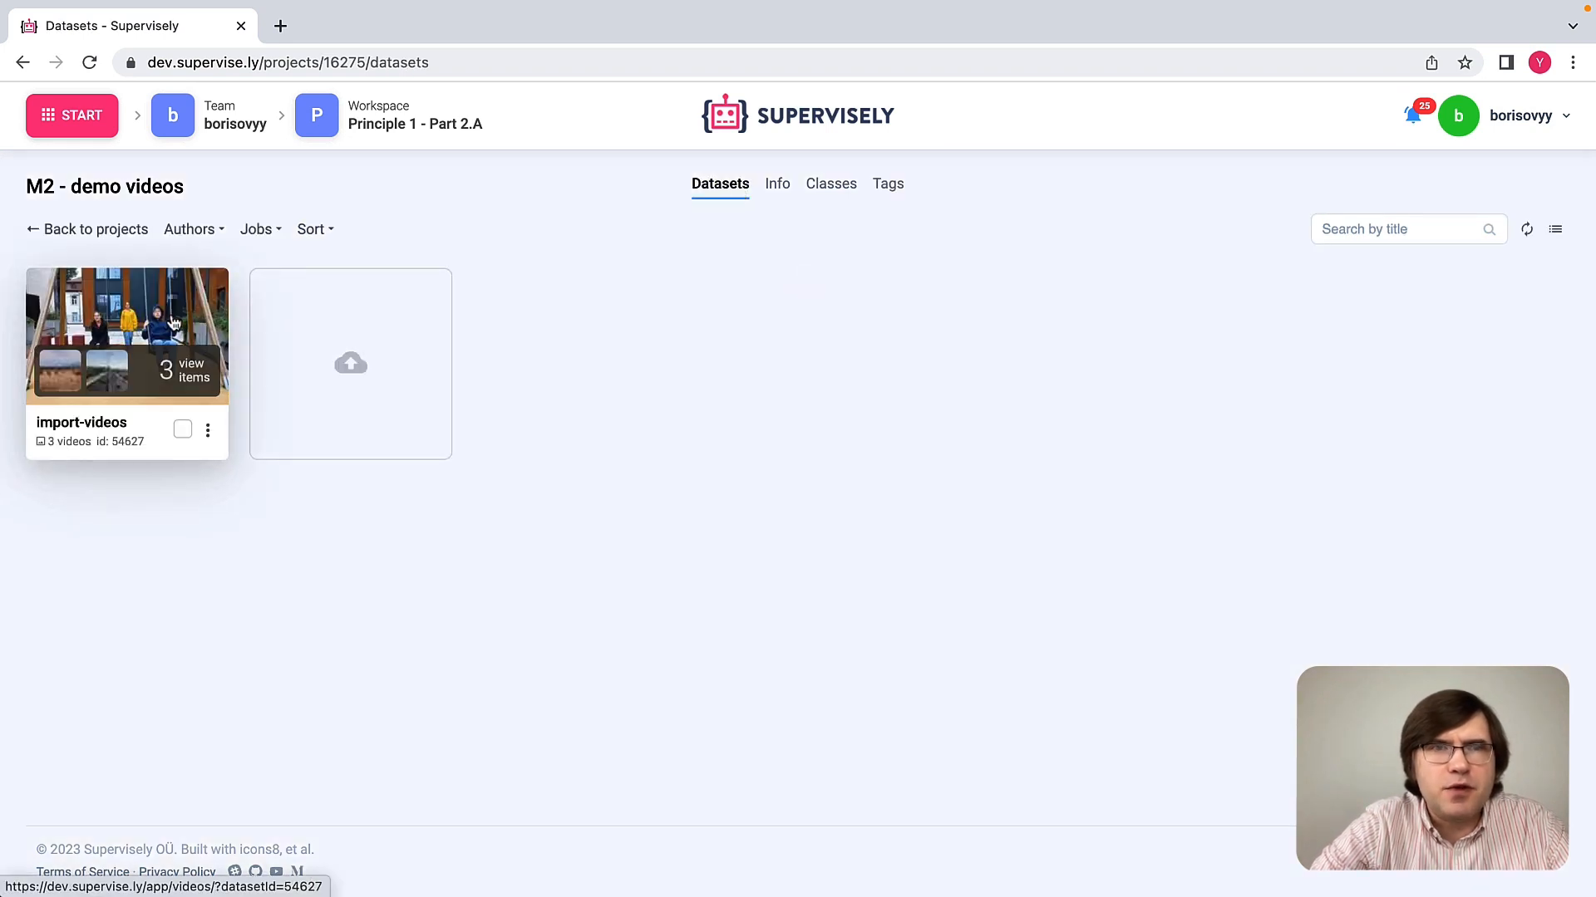
left_click(183, 373)
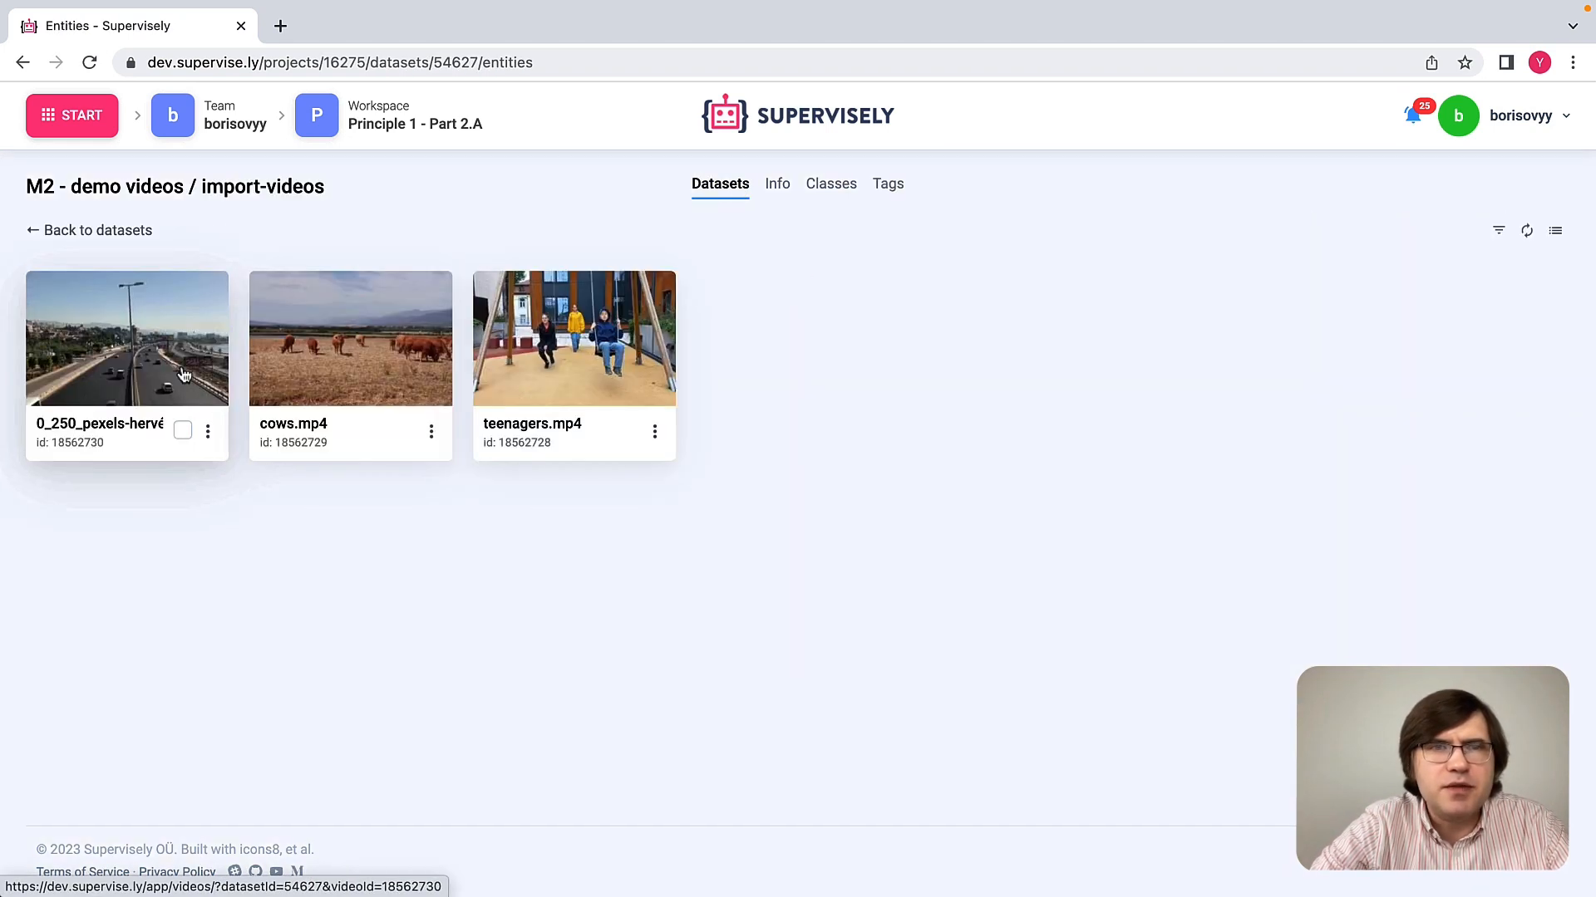
left_click(176, 349)
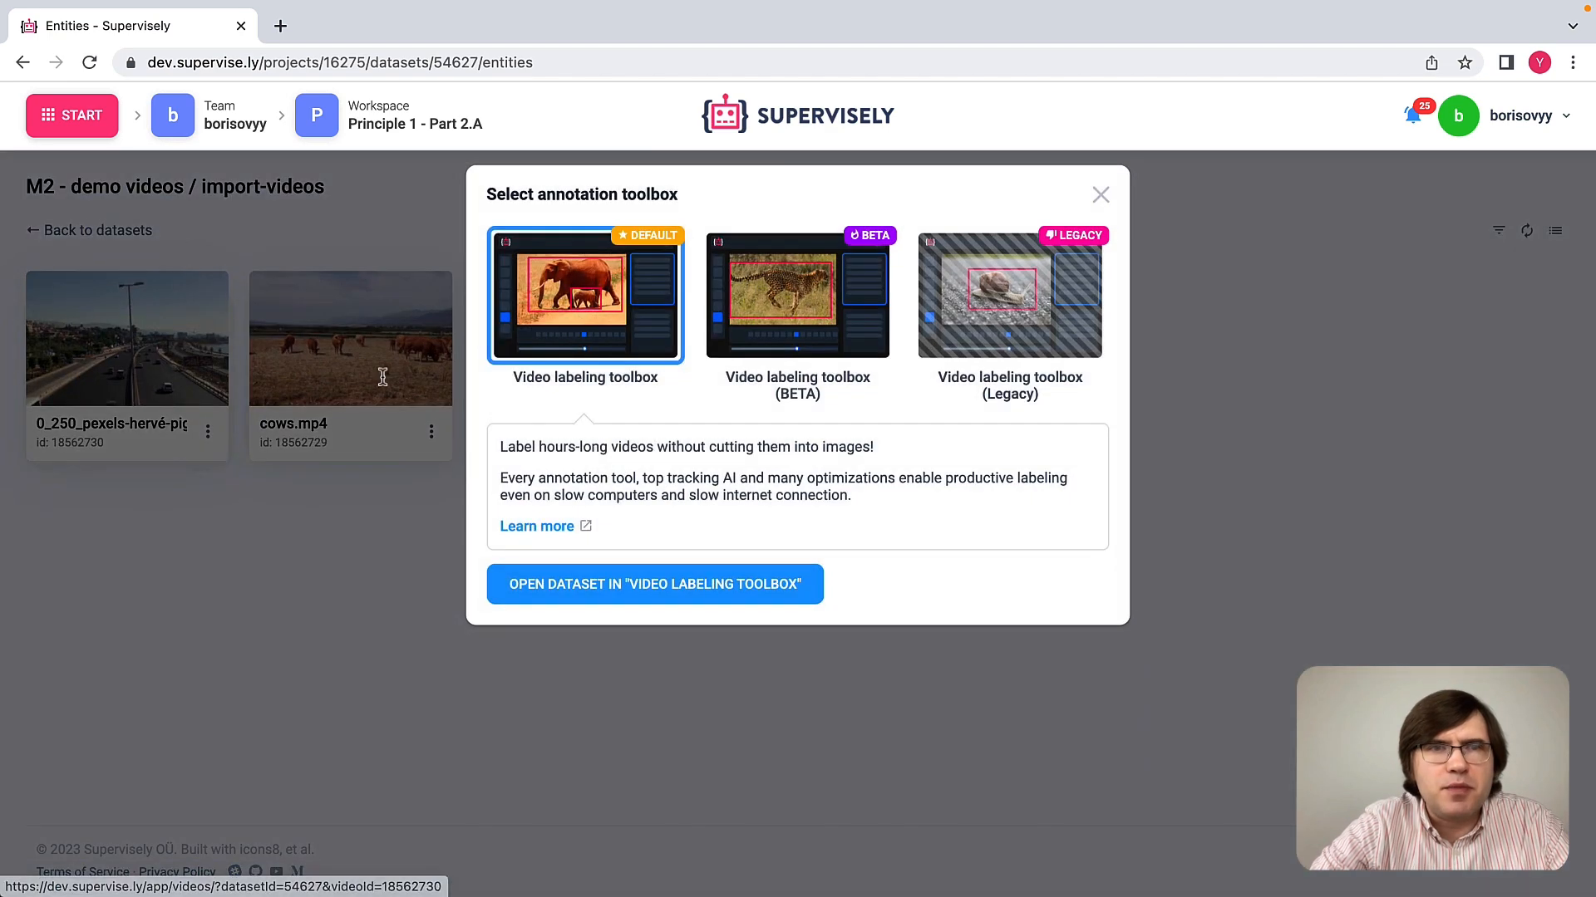
left_click(730, 590)
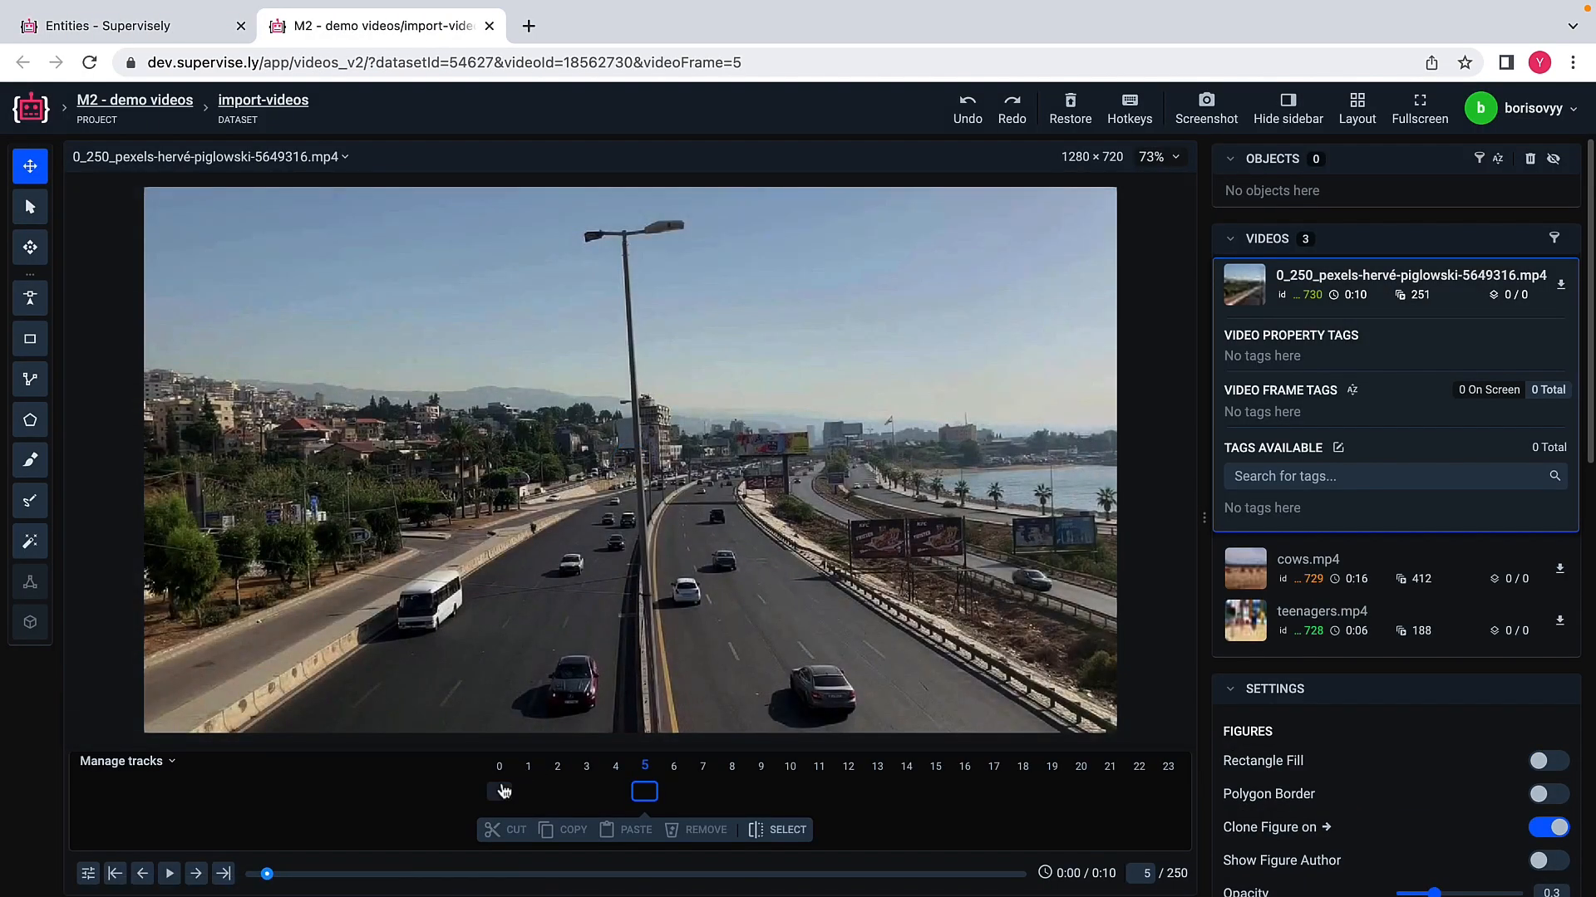
Step: Go to frame 0 of the highway video, check the playback settings, and play a short stretch of it
left_click(501, 791)
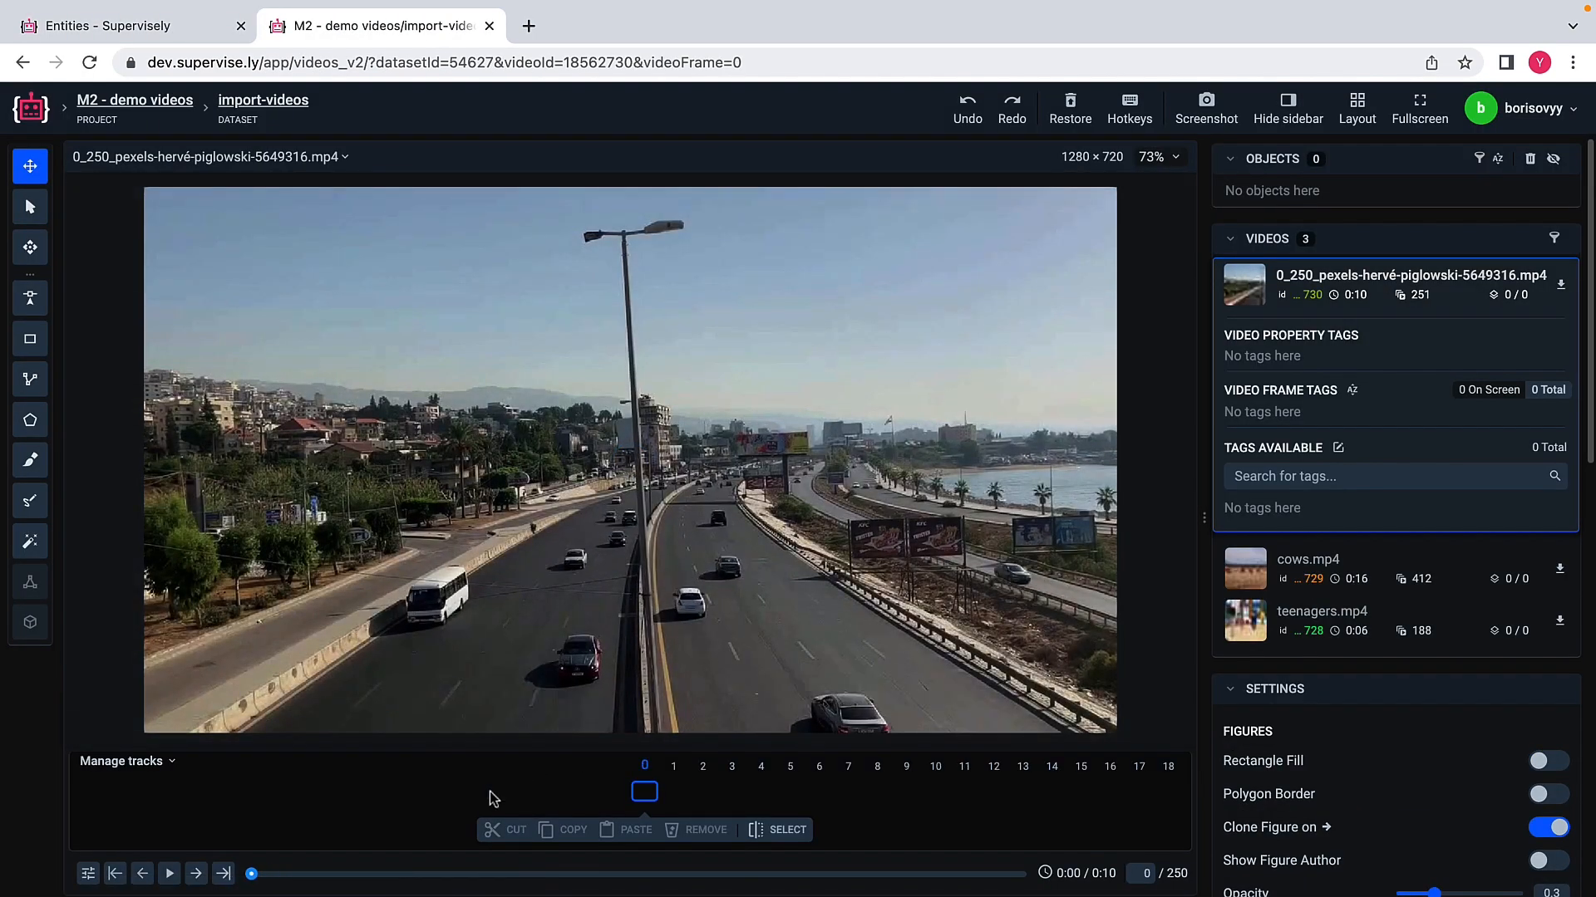
left_click(87, 873)
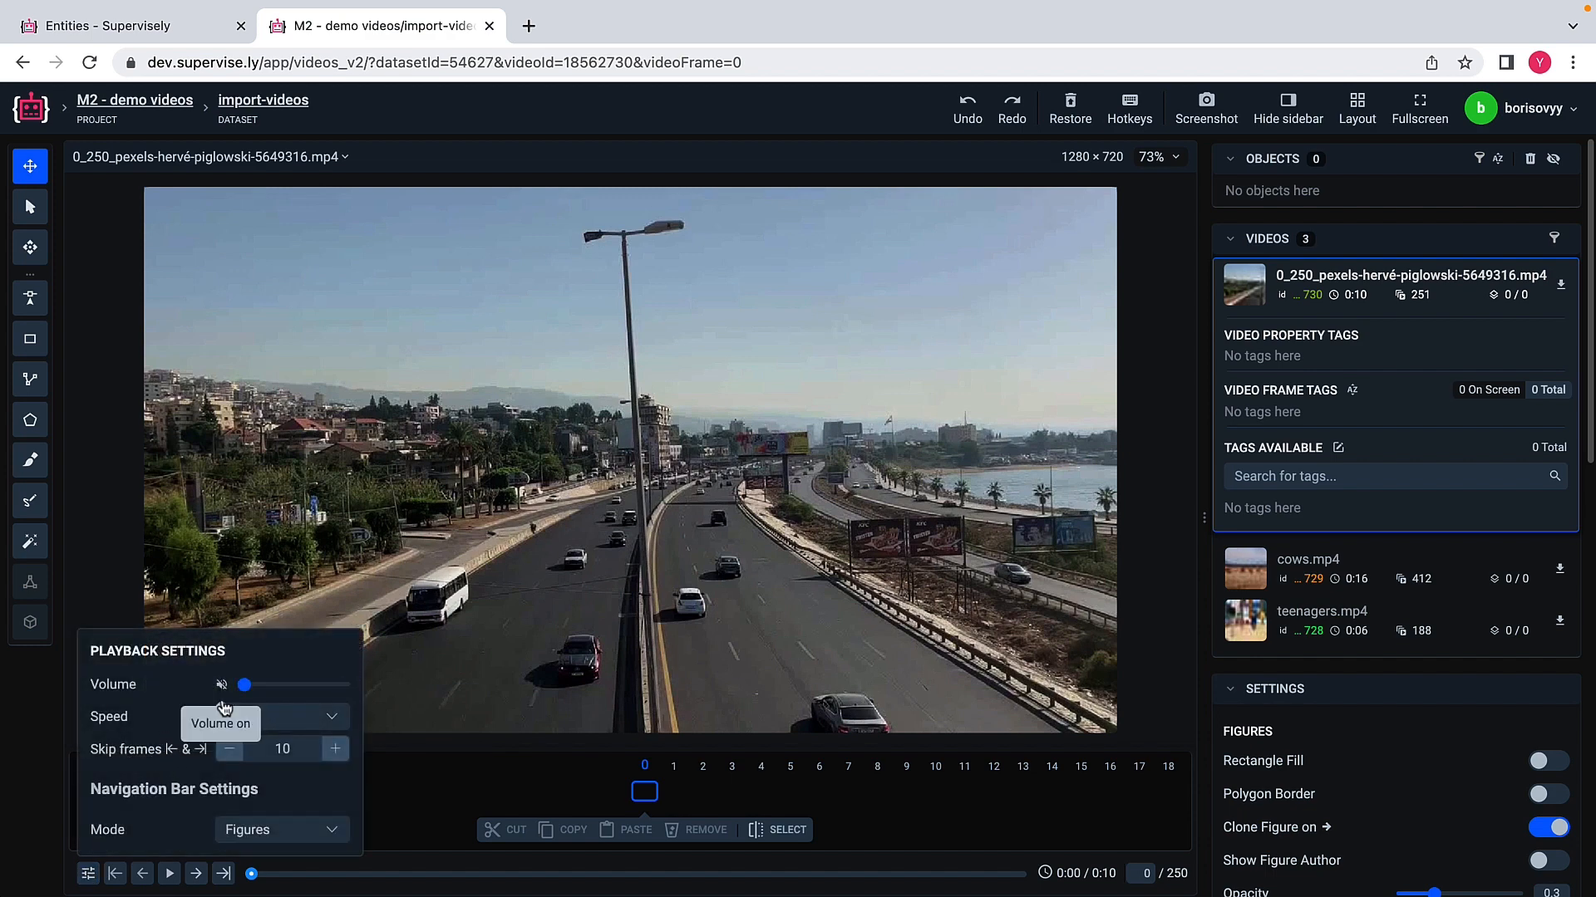
left_click(170, 874)
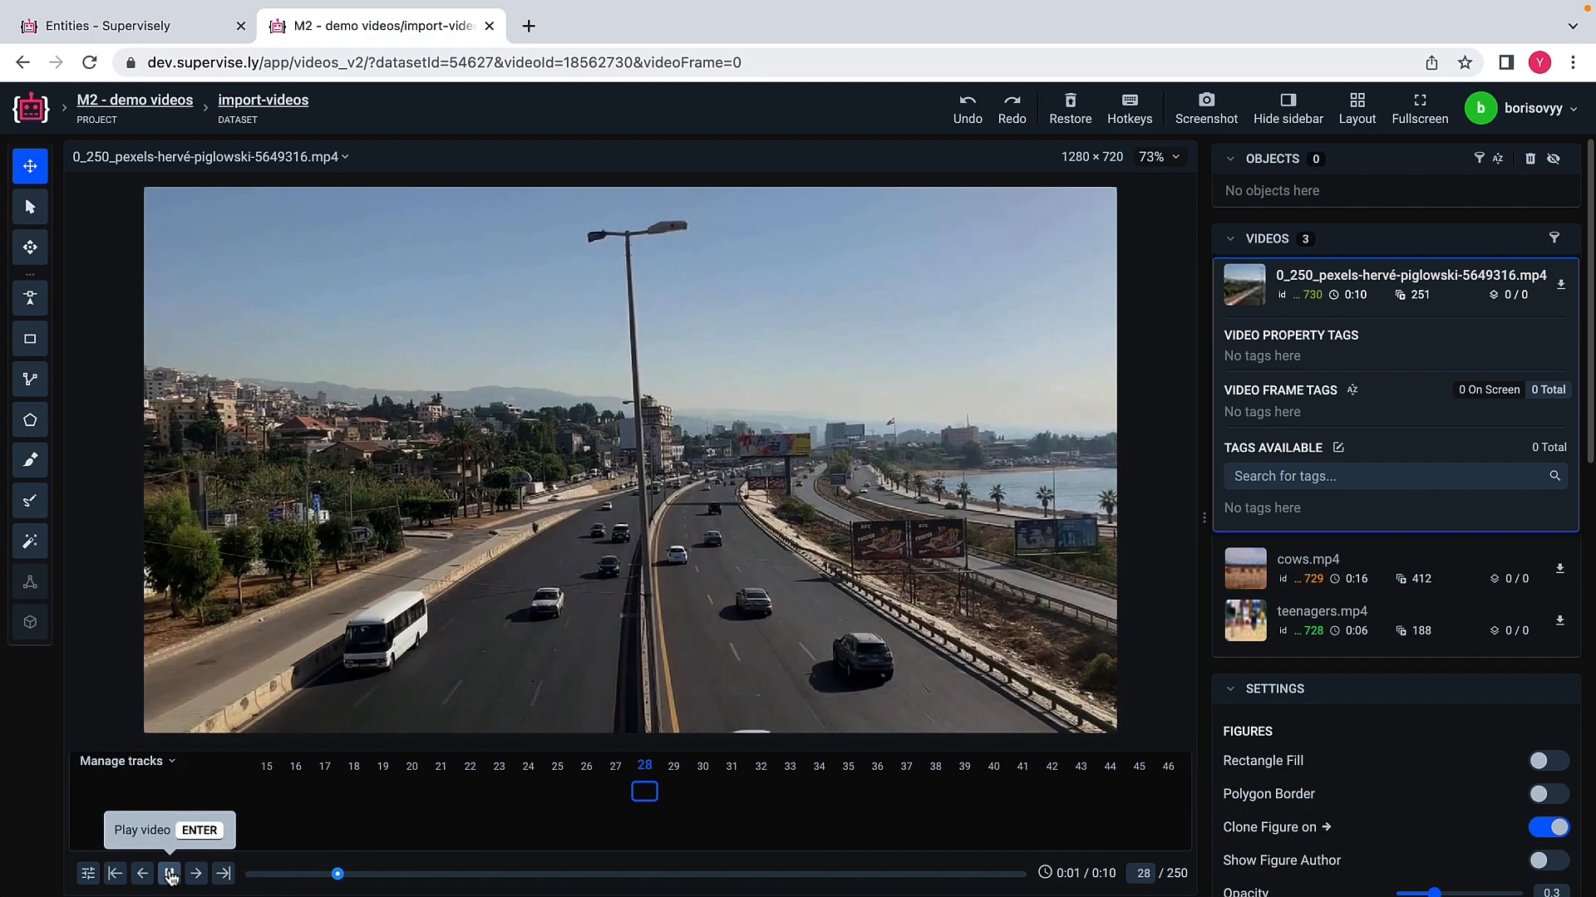
left_click(170, 873)
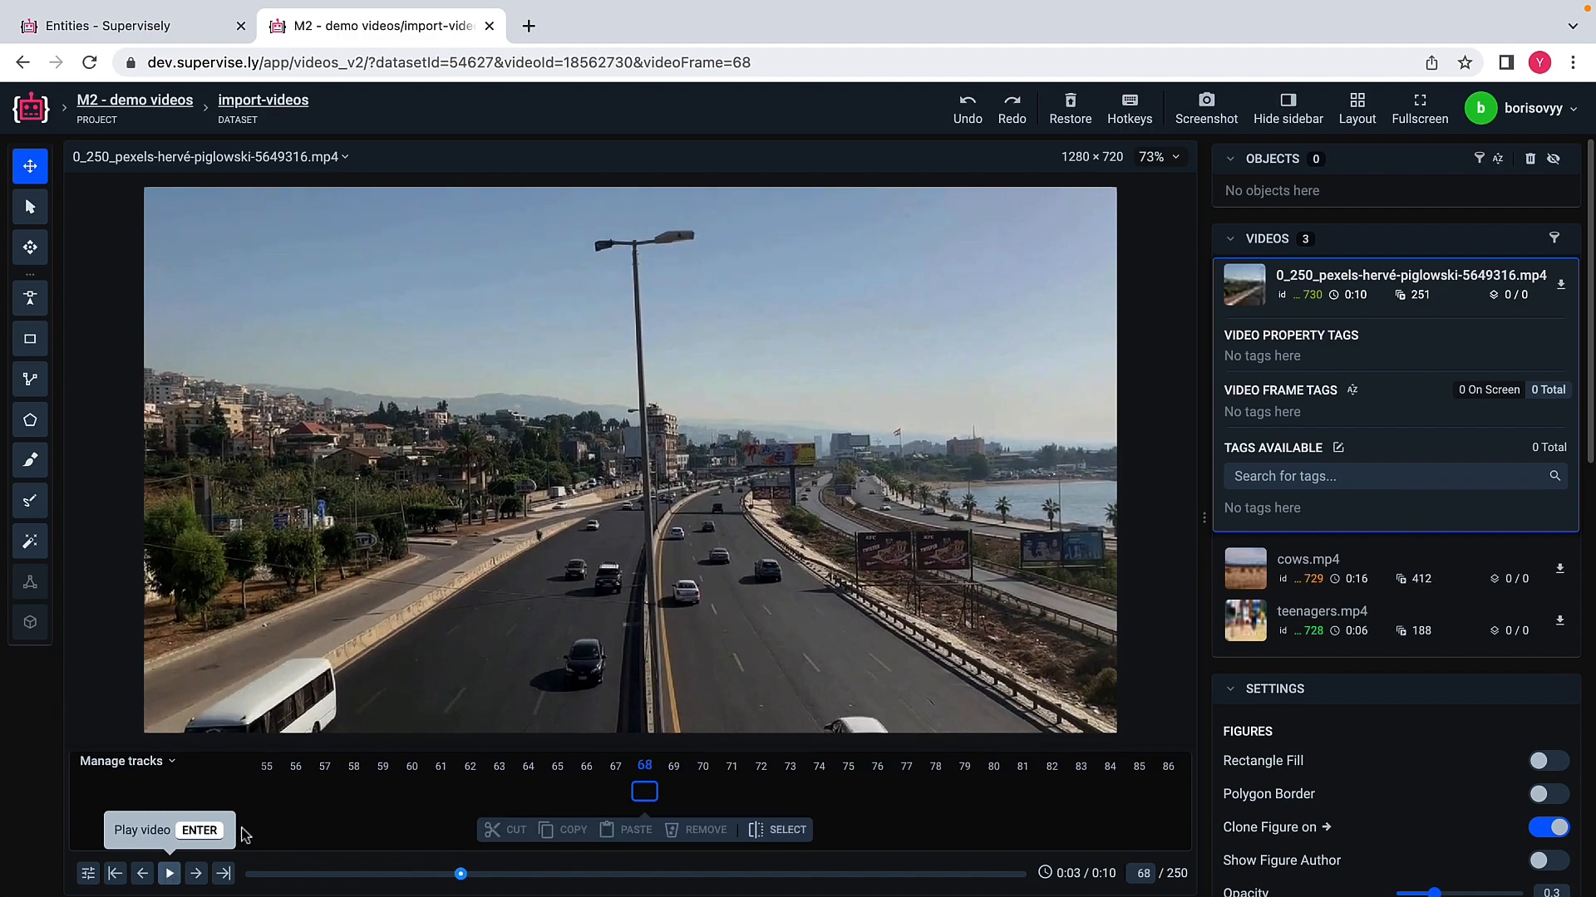
Step: Open cows.mp4 and play a short stretch of it
left_click(1275, 573)
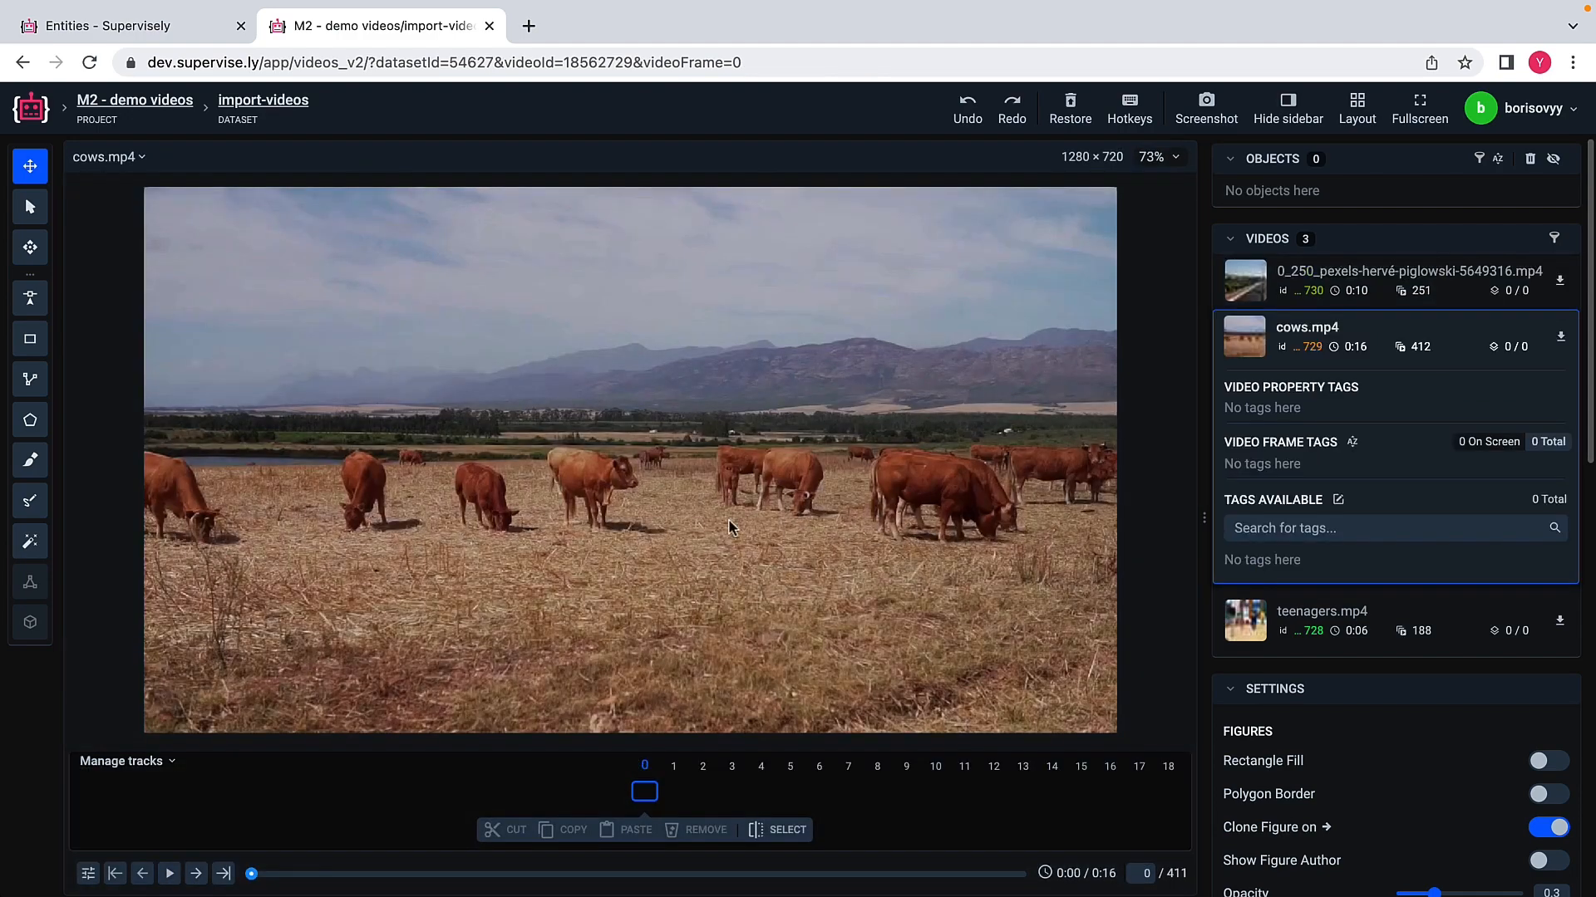
left_click(169, 877)
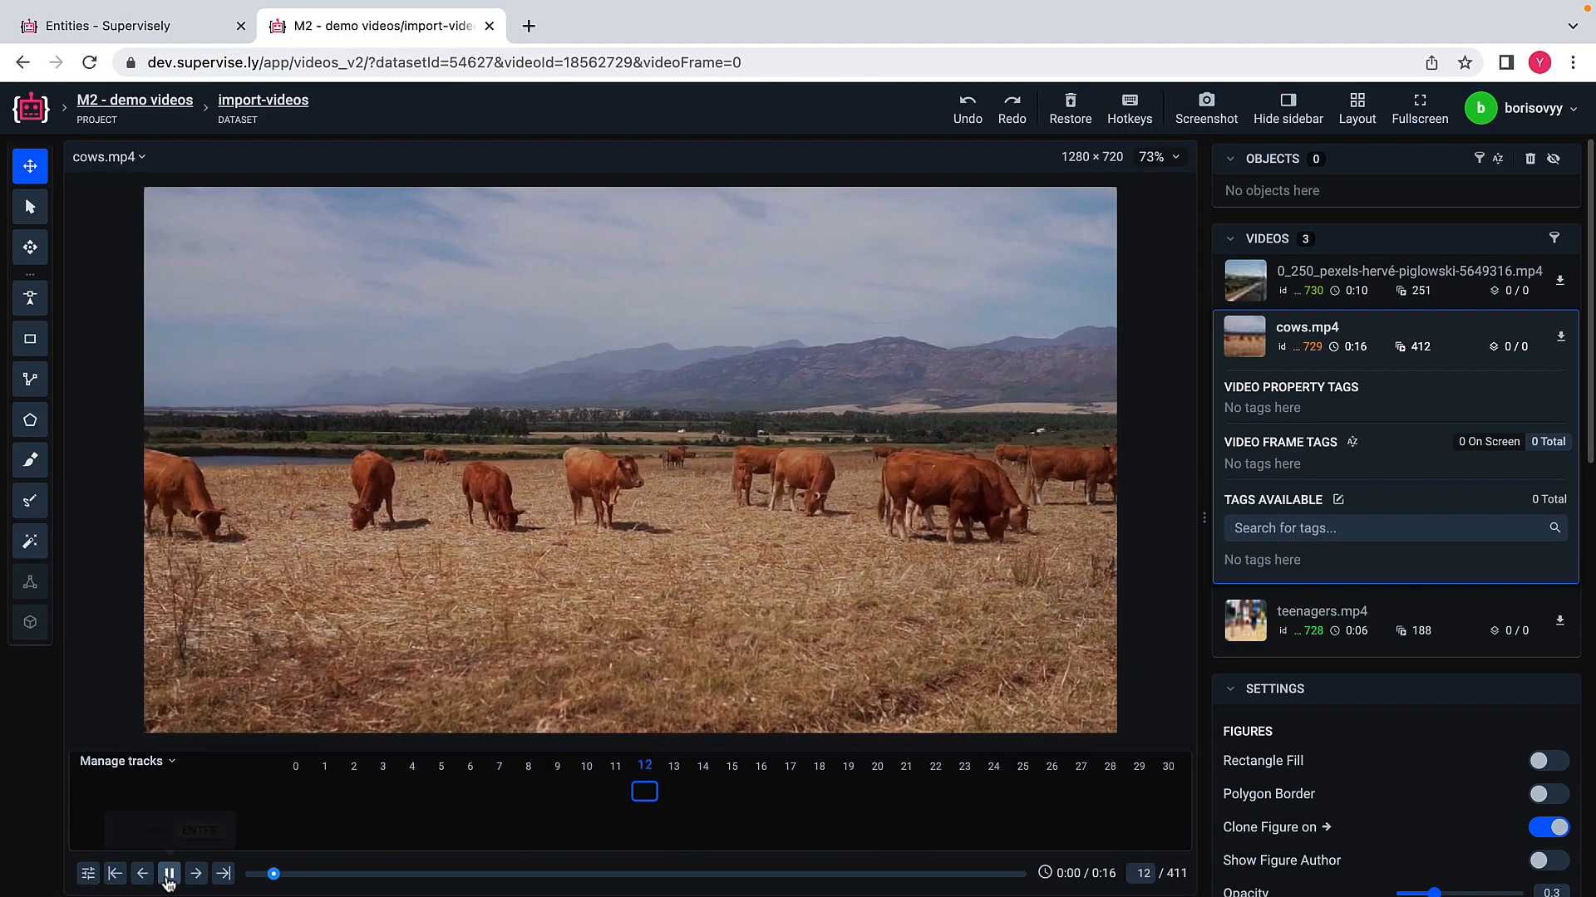
left_click(169, 874)
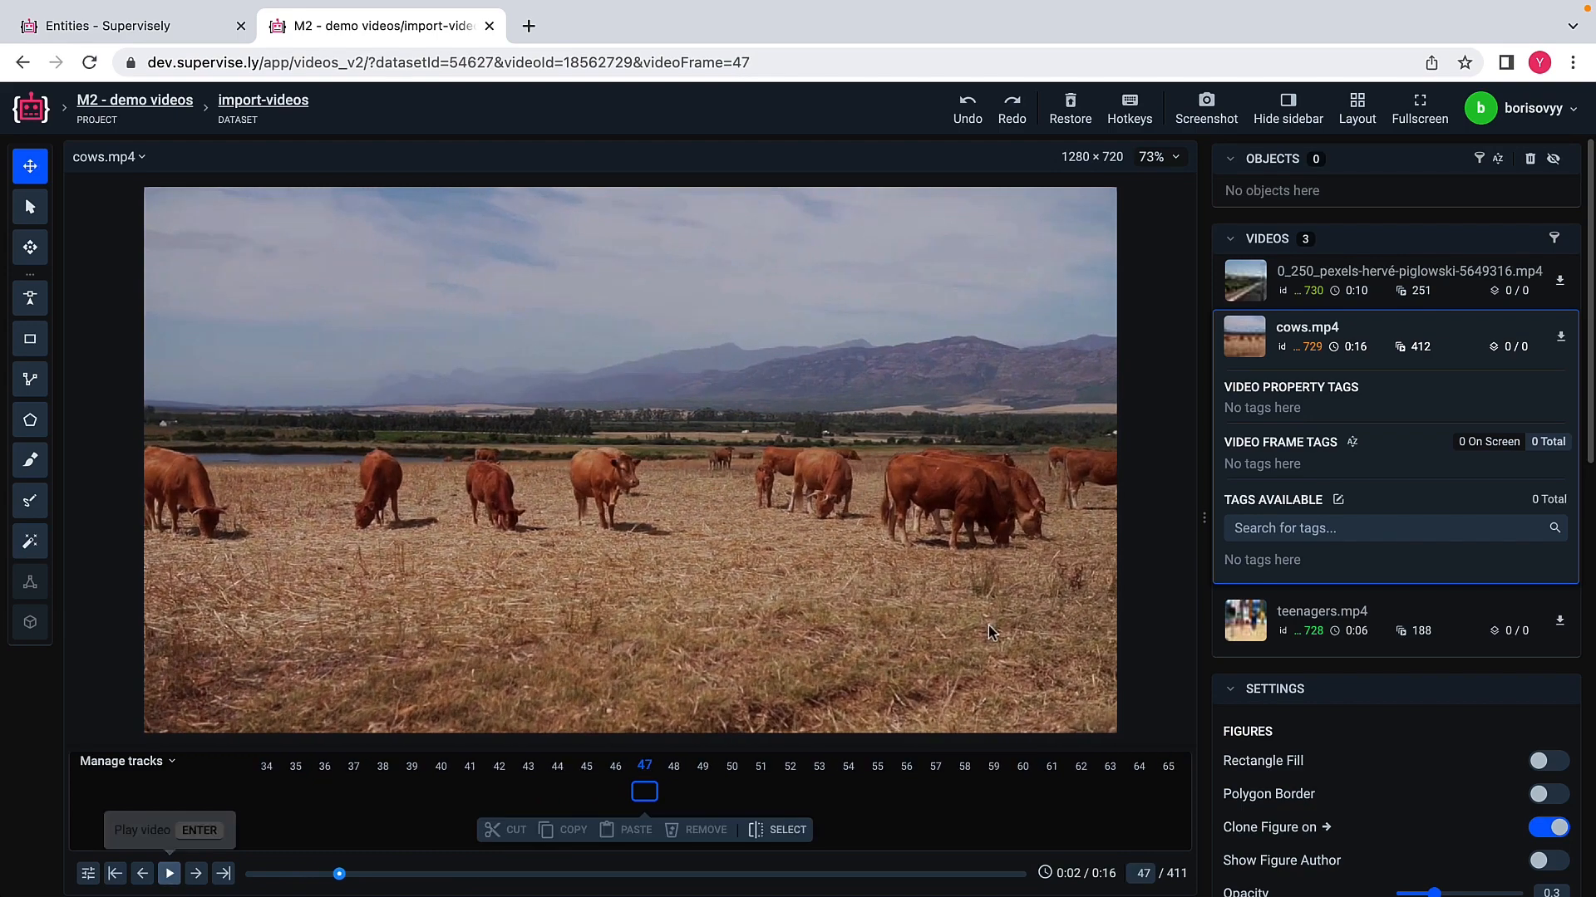
Step: Open teenagers.mp4, play a short stretch, and return the video to frame 0
left_click(1238, 633)
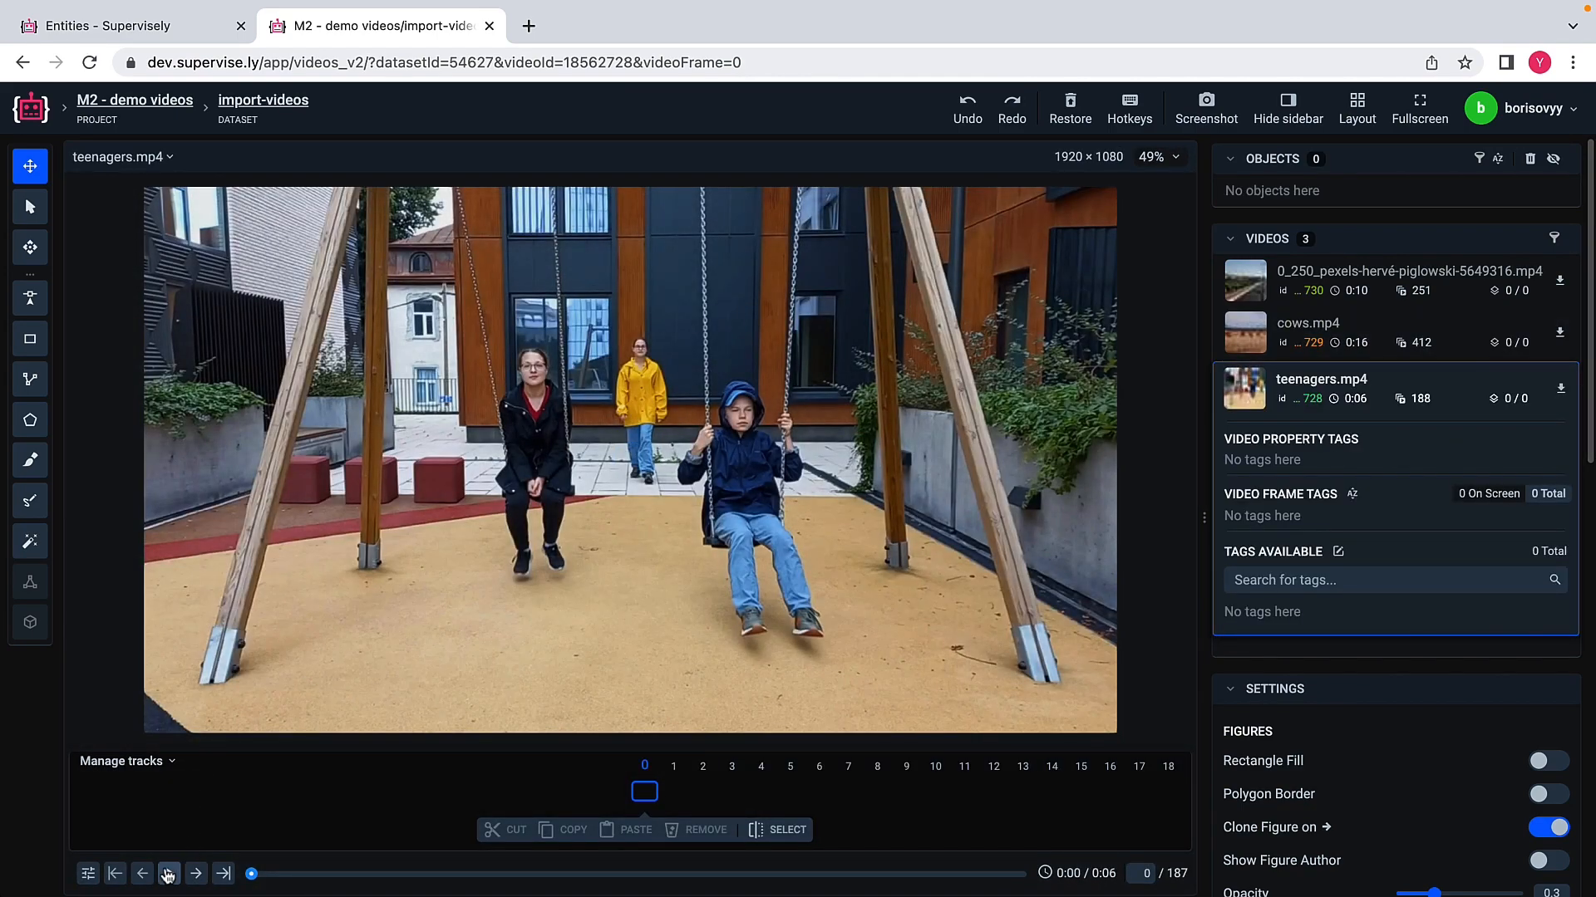
left_click(169, 875)
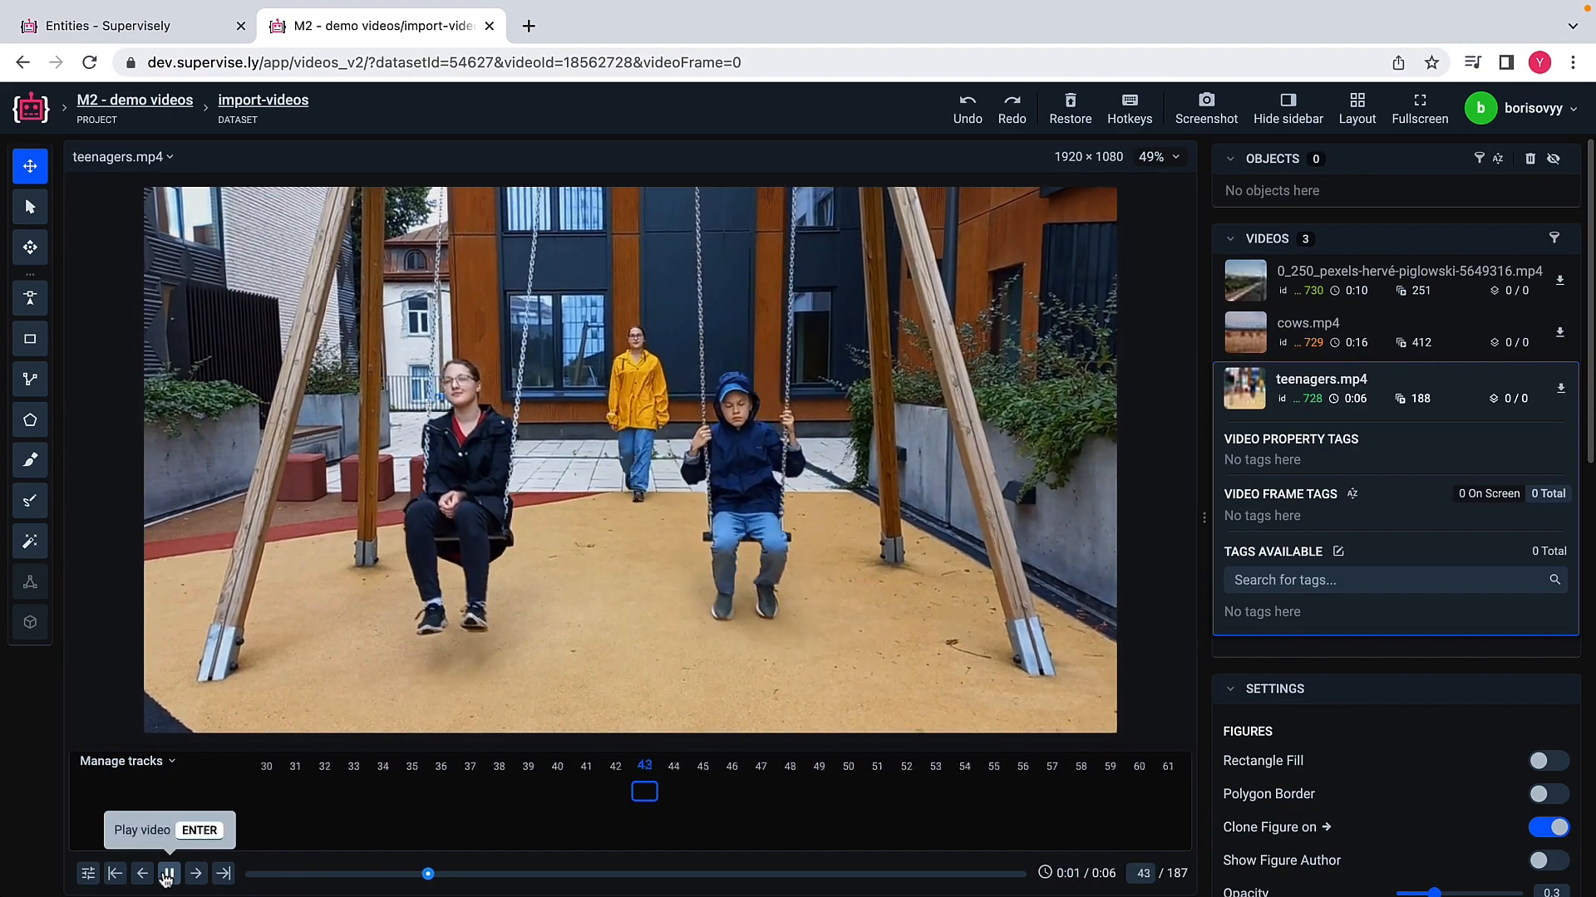
left_click(168, 874)
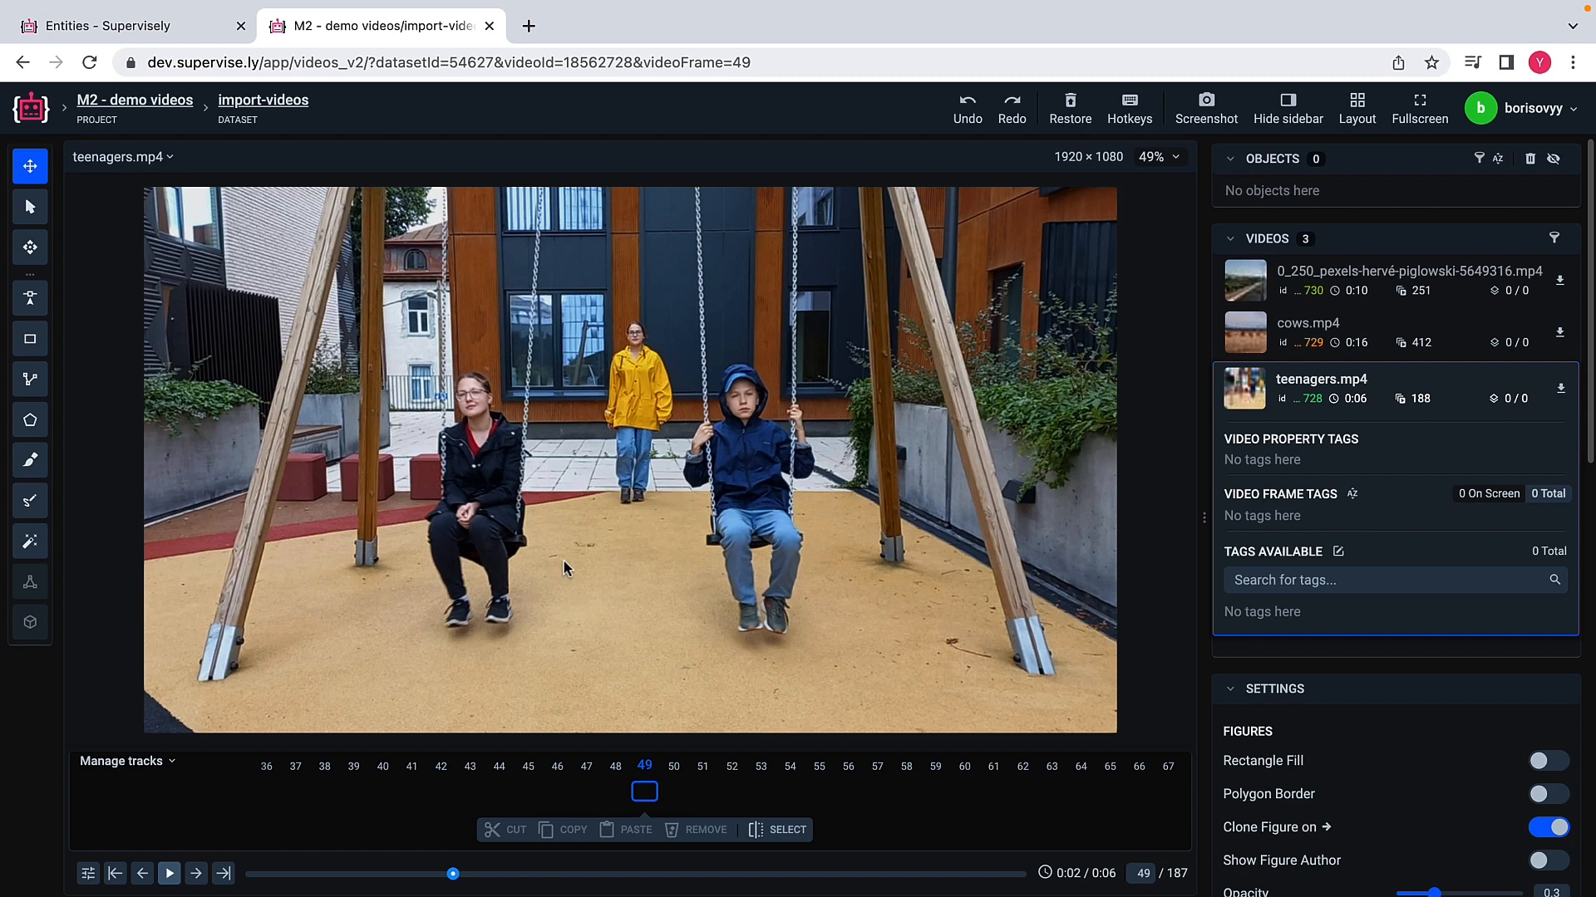
double_click(1143, 870)
type("0")
key("Return")
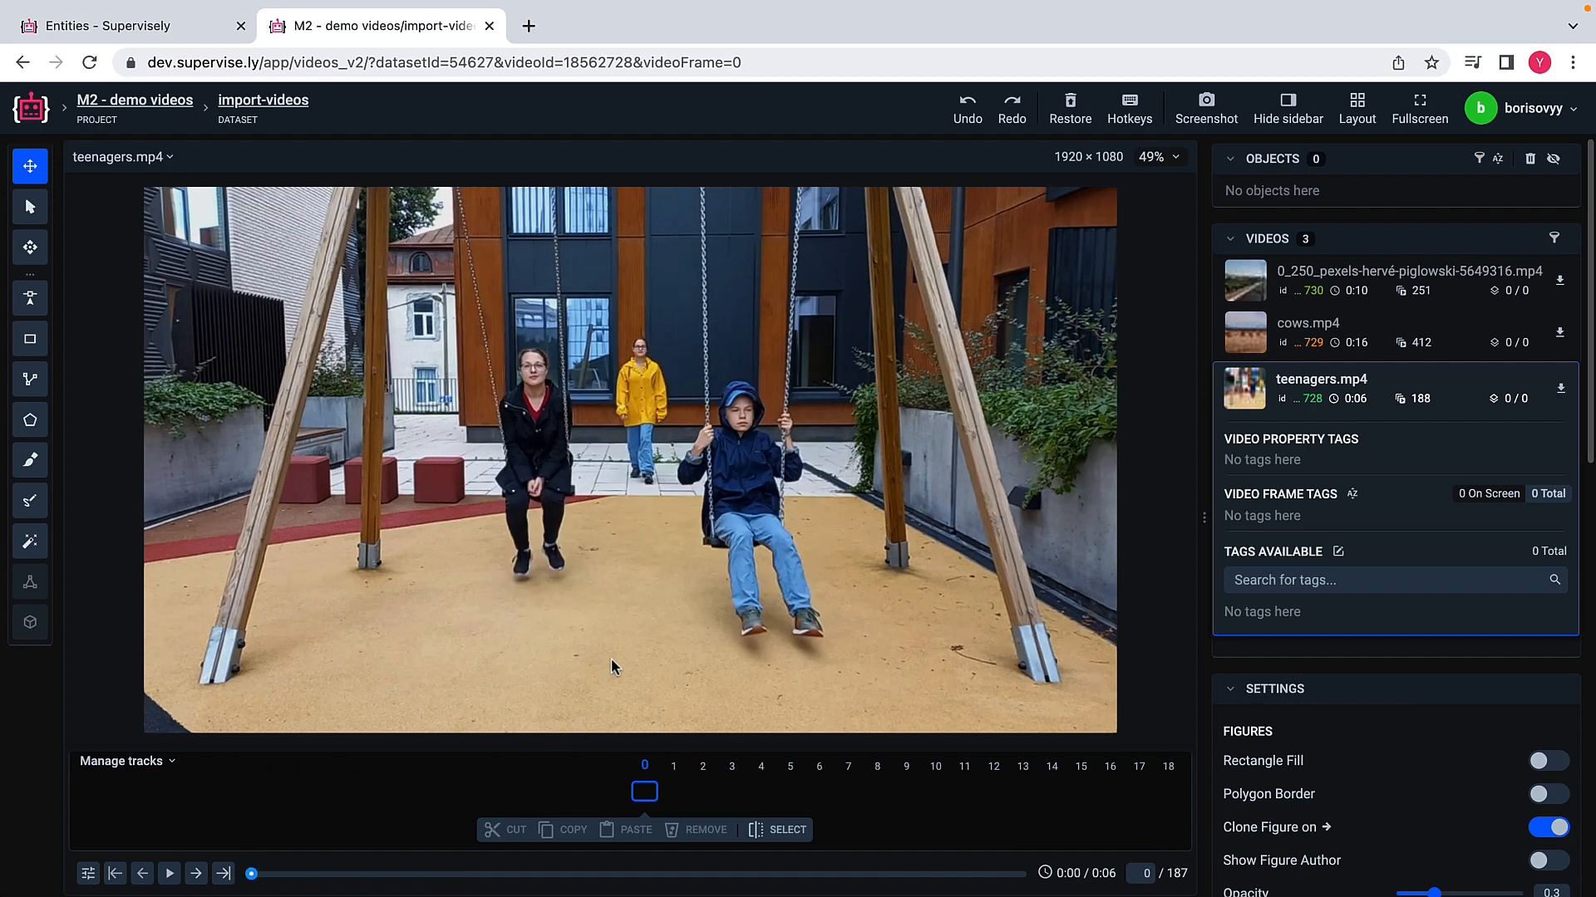
Step: Start the Smart tool and create a class named person with the Bitmap (mask) shape and a red color
left_click(31, 543)
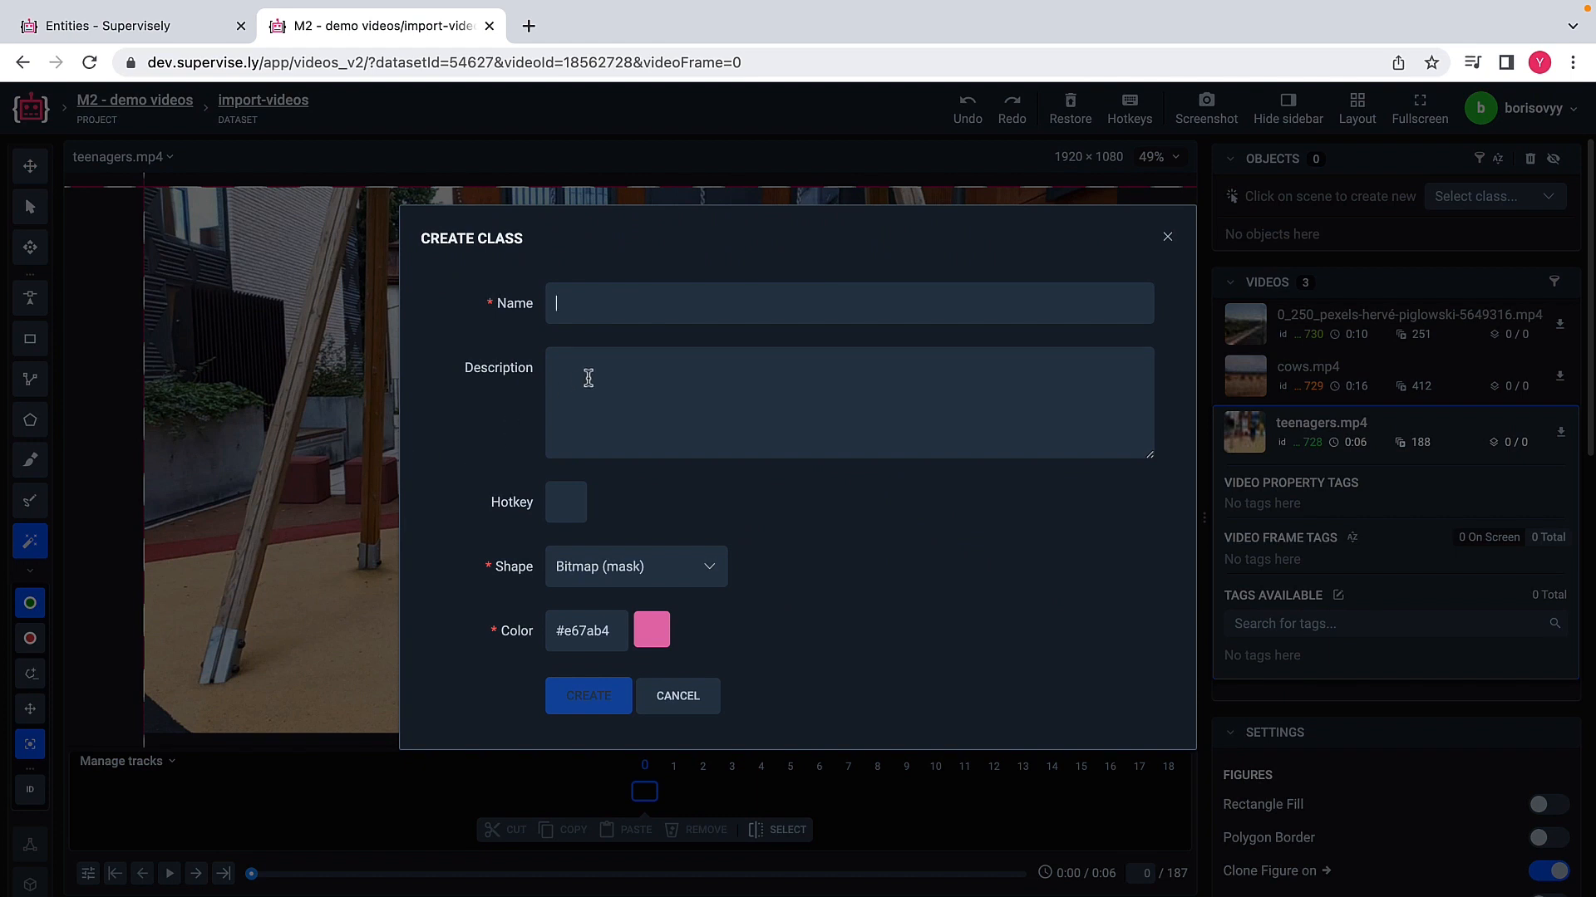
type("person")
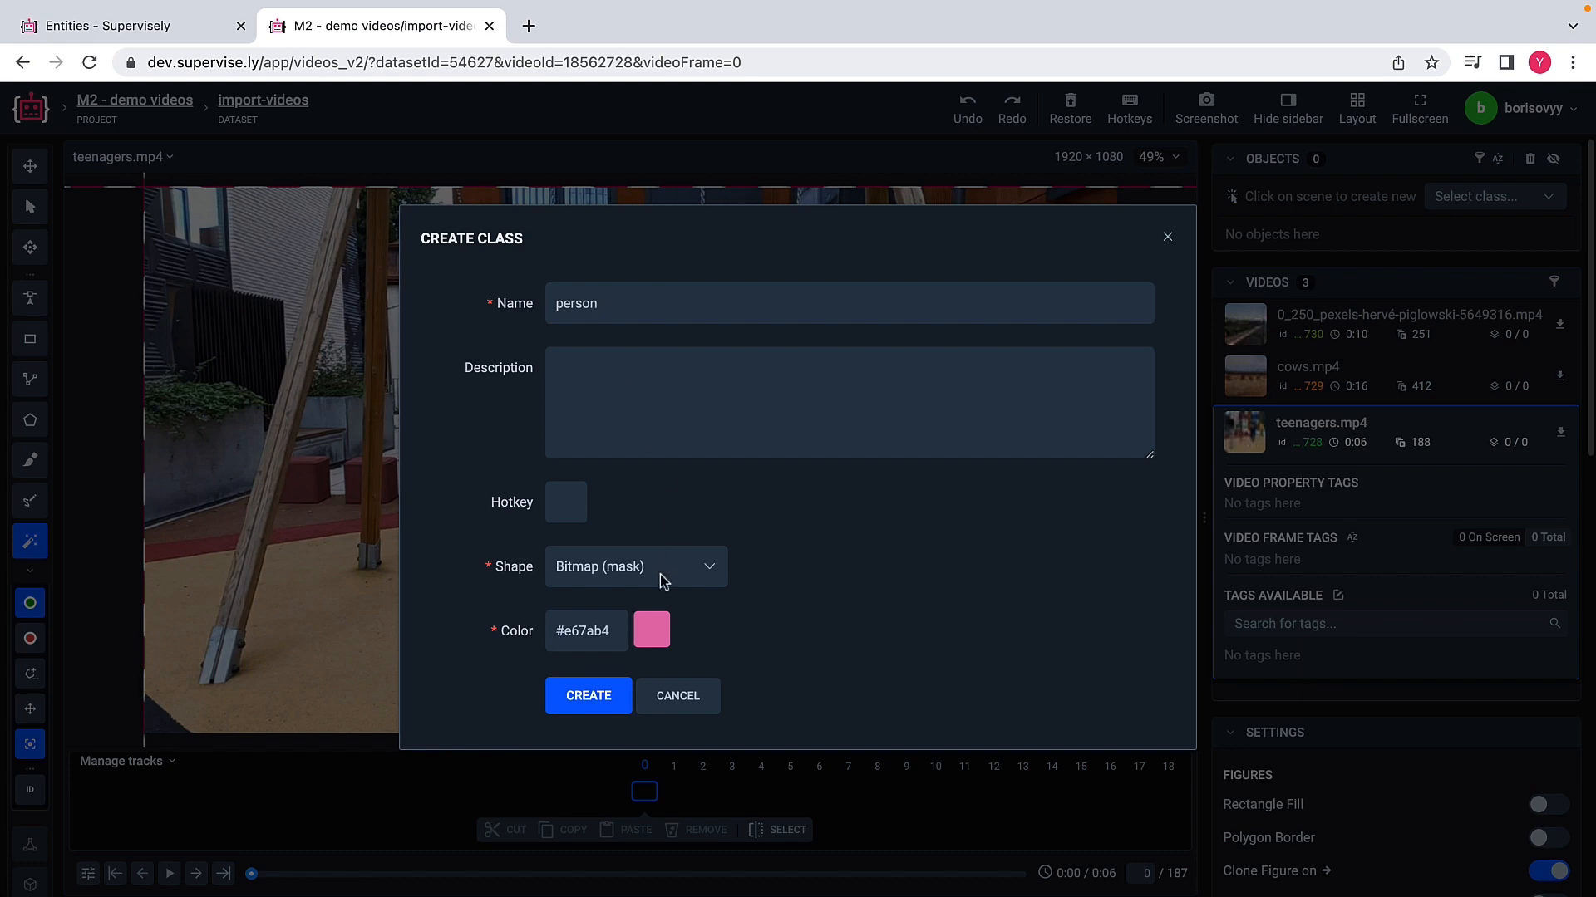
left_click(565, 638)
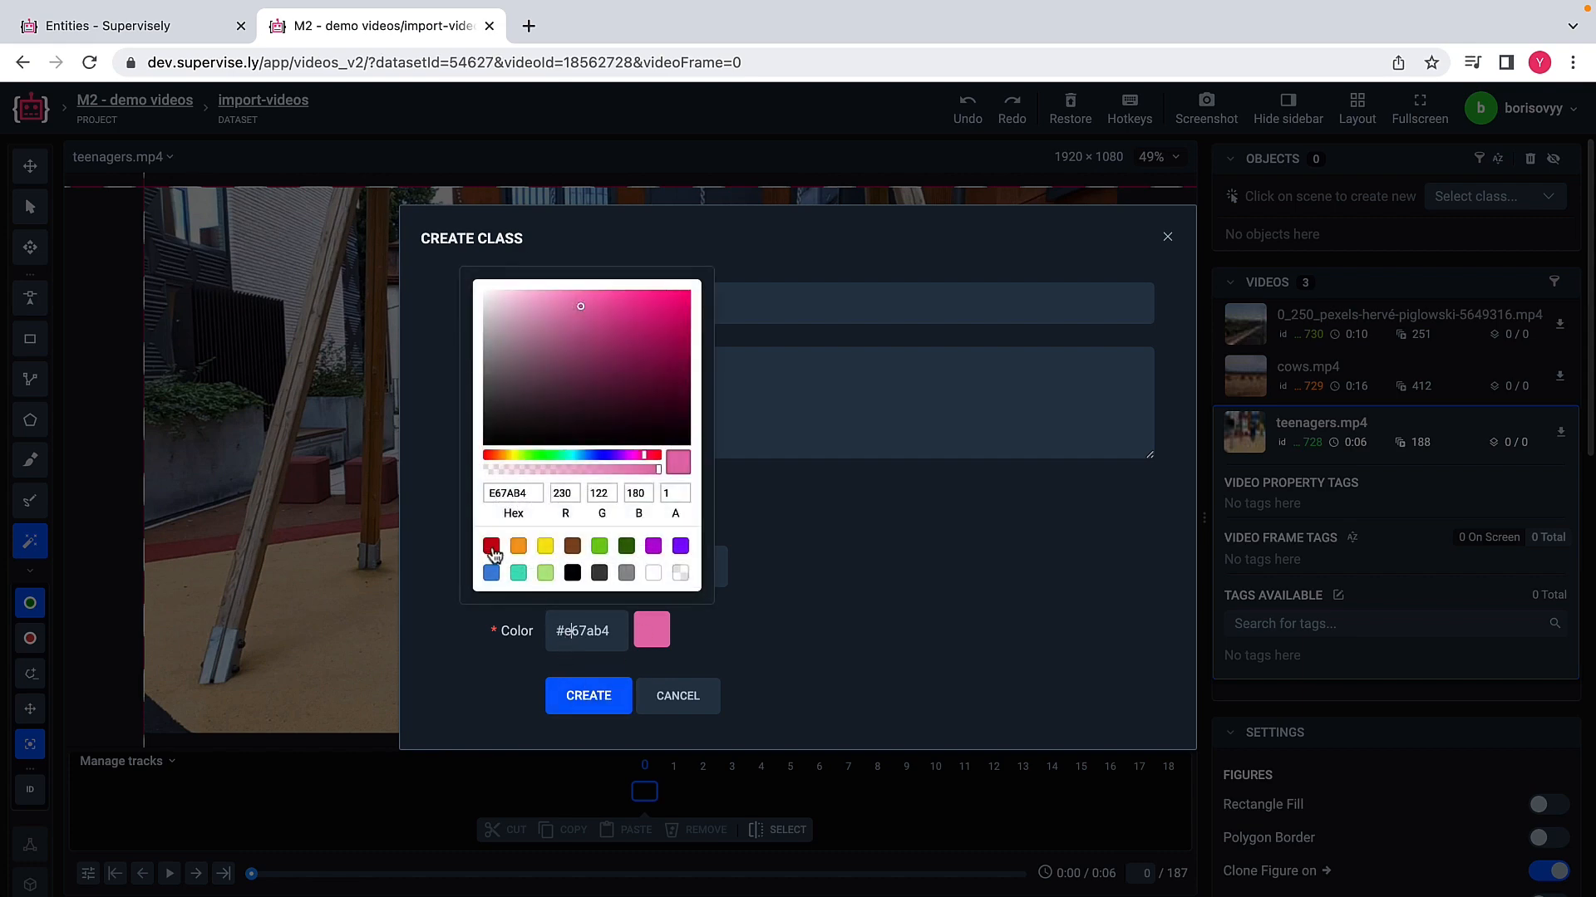
left_click(491, 547)
left_click(607, 698)
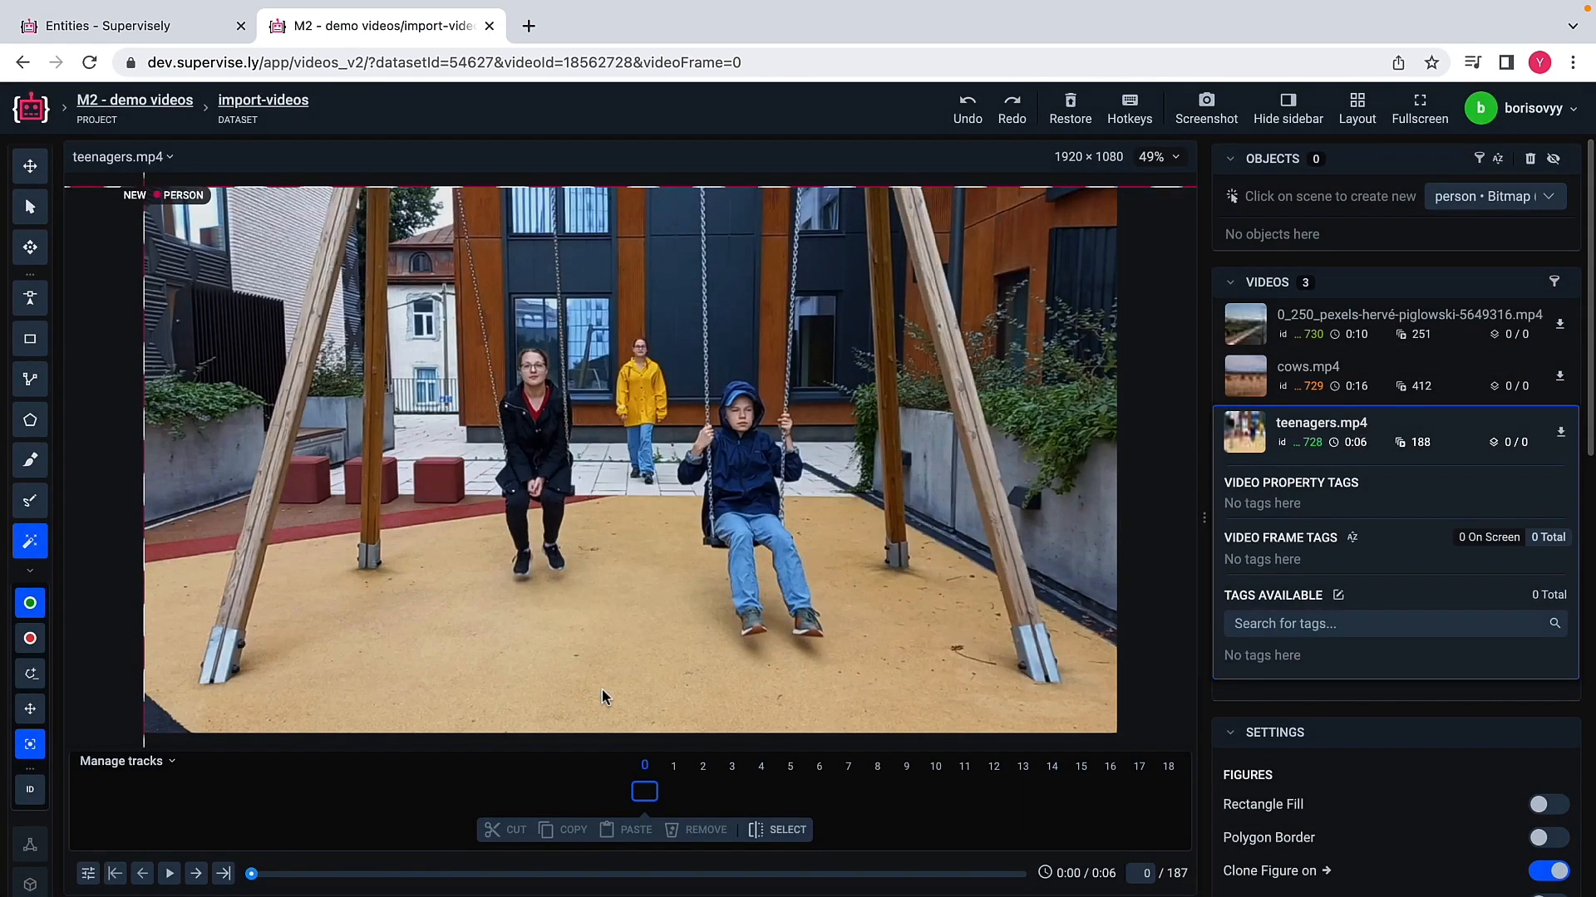
Step: Mask the swinging woman in the dark coat on frame 0 with a Smart tool box and refine it with positive points along her arm
left_click(457, 336)
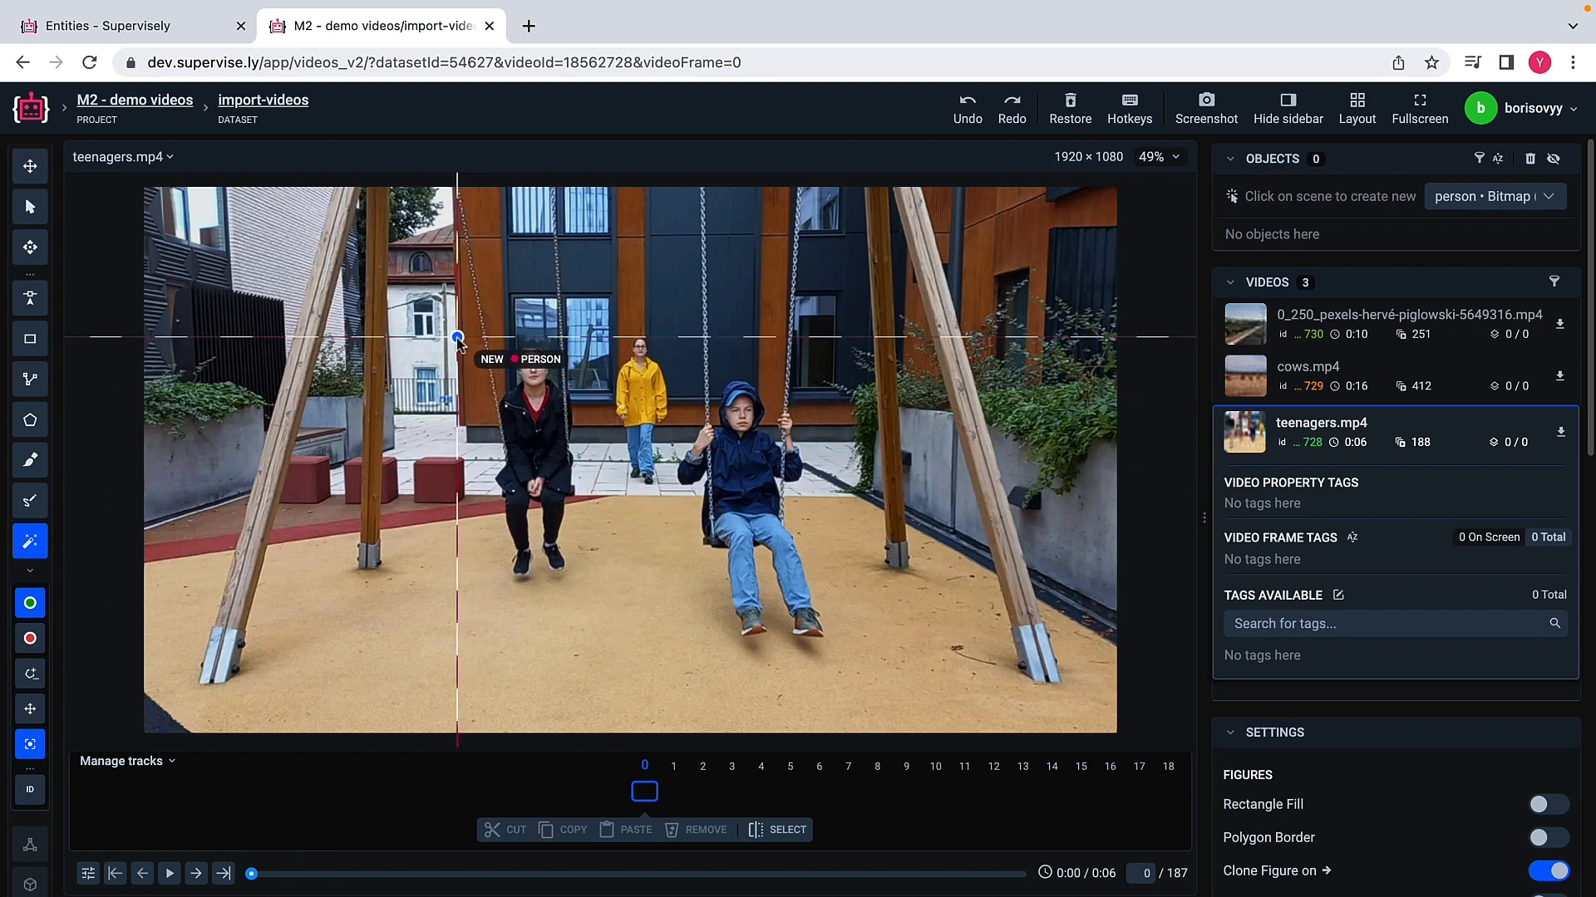
left_click(600, 597)
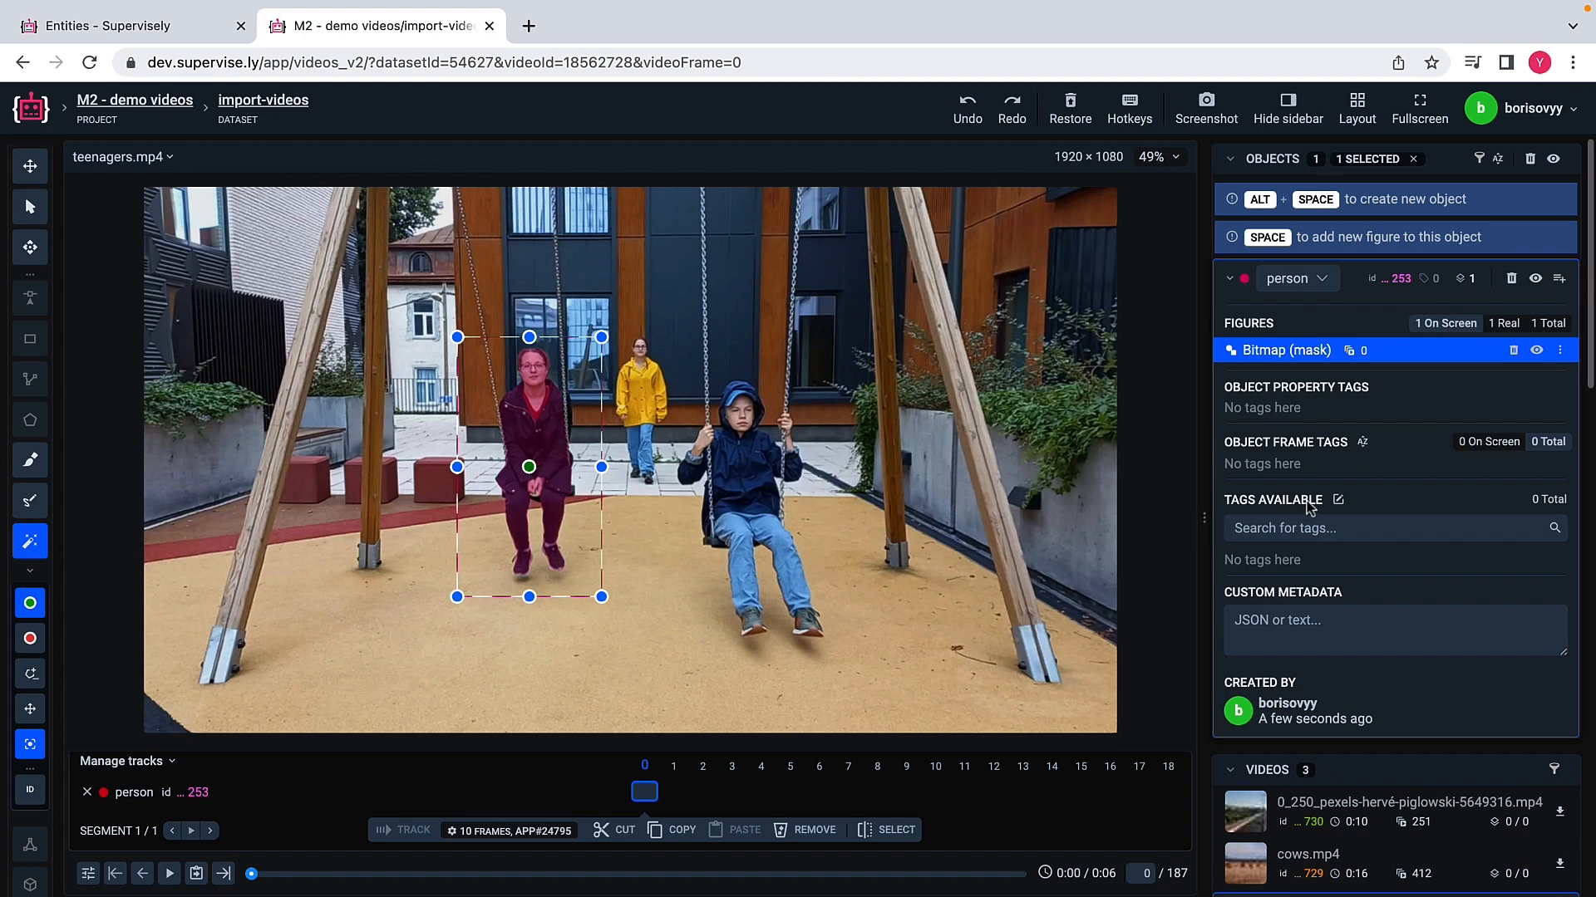
scroll(1309, 509, "down", 8)
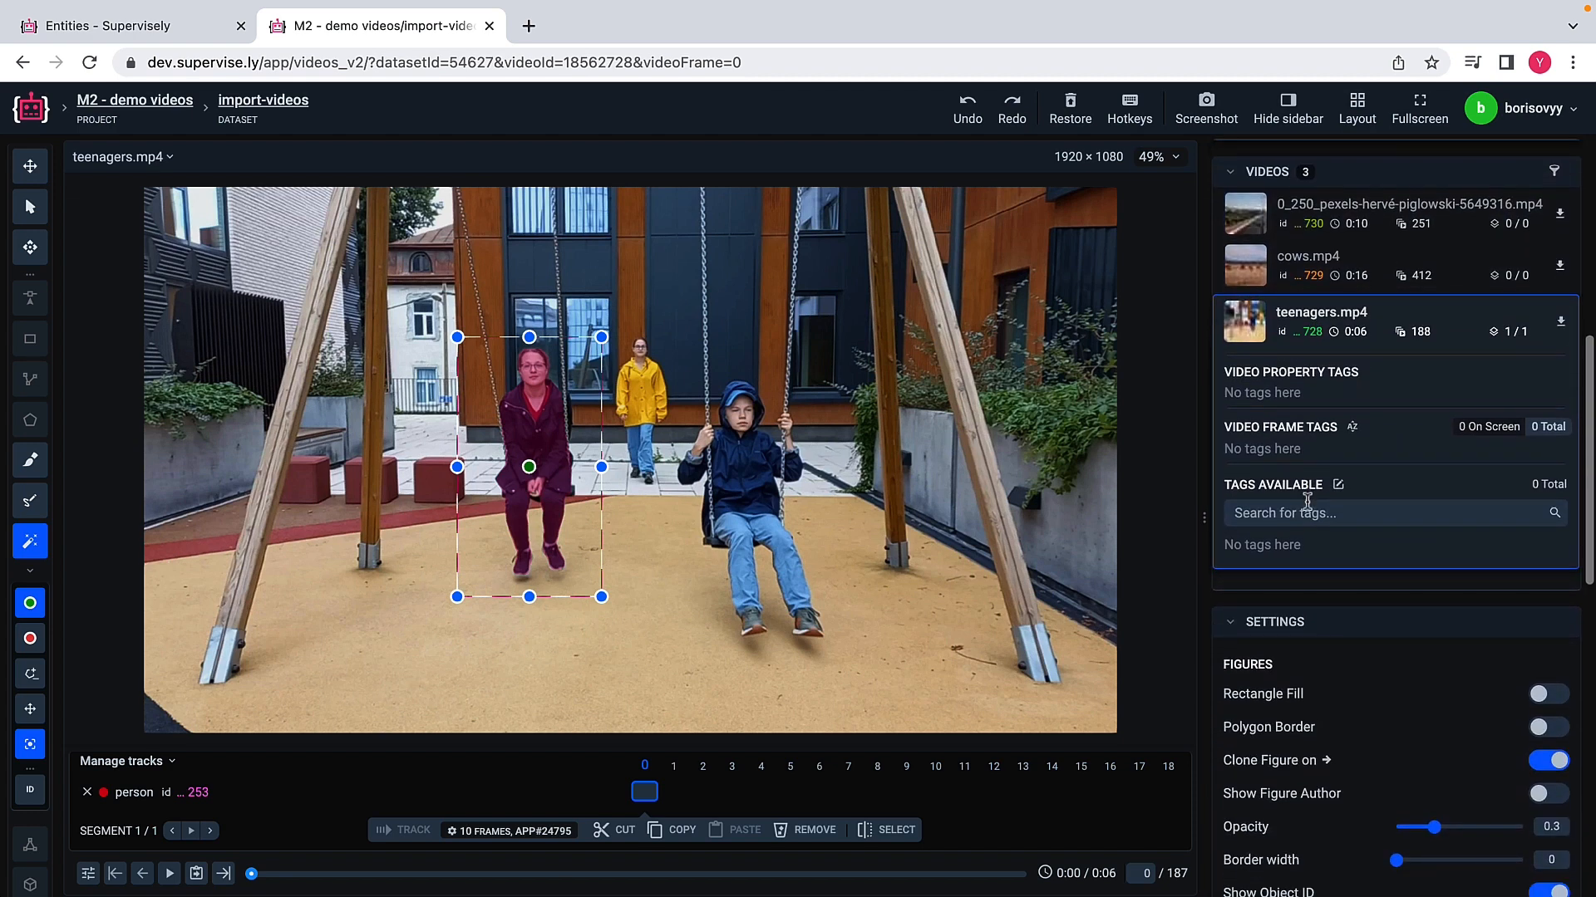
scroll(1310, 507, "down", 2)
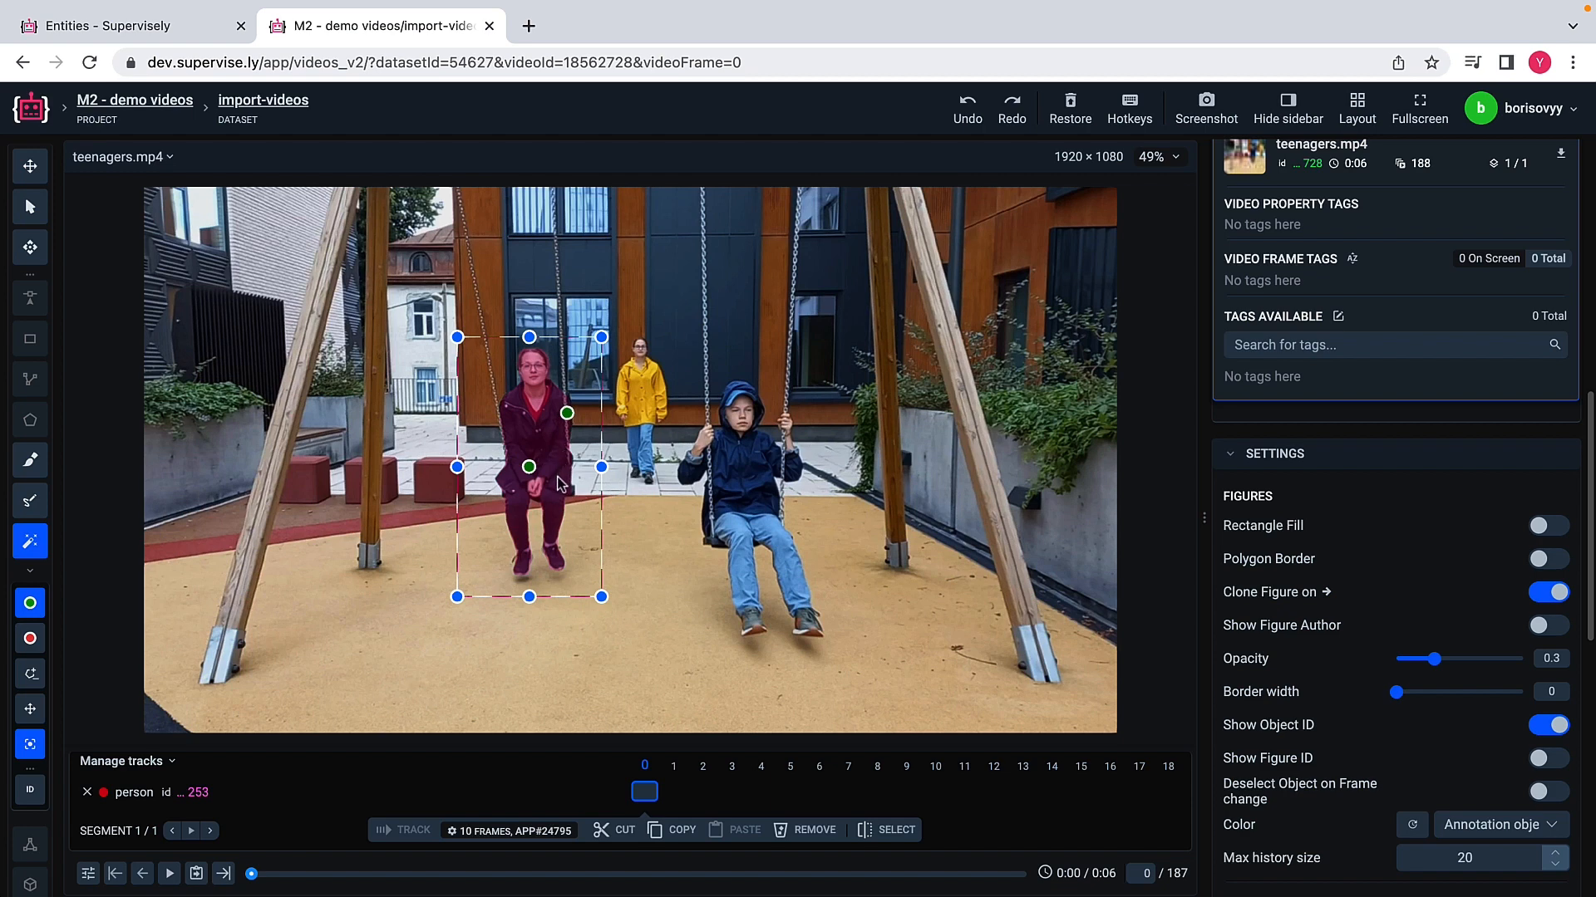
scroll(555, 432, "up", 2)
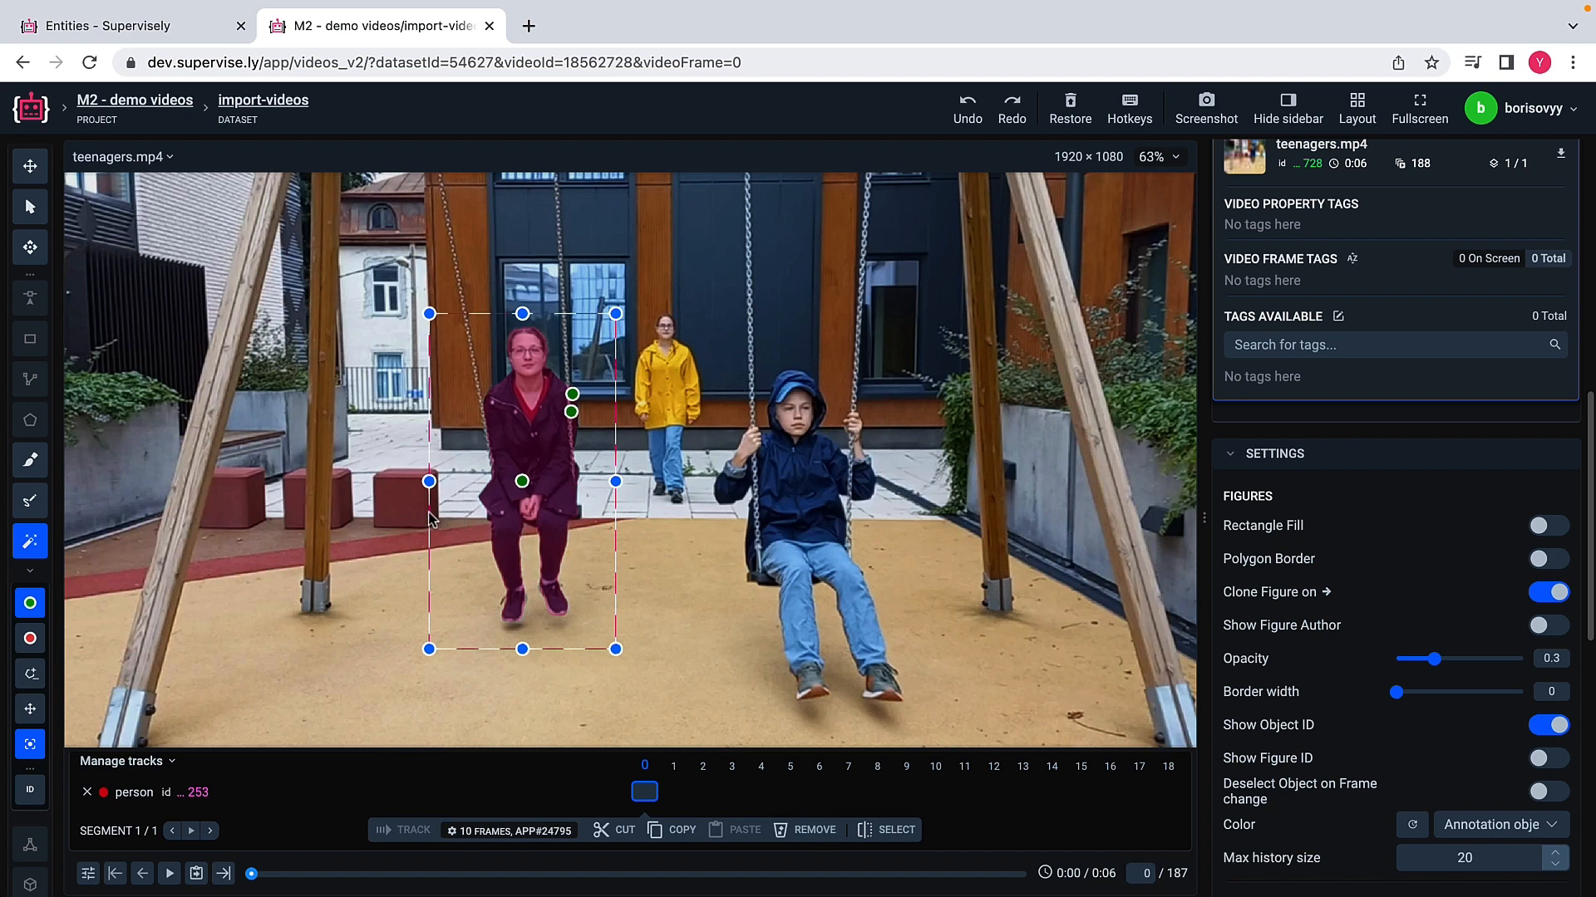
Step: Clone the woman's Smart mask through frames 1 to 5, shifting its box to follow her on frames 2 and 5
key("d")
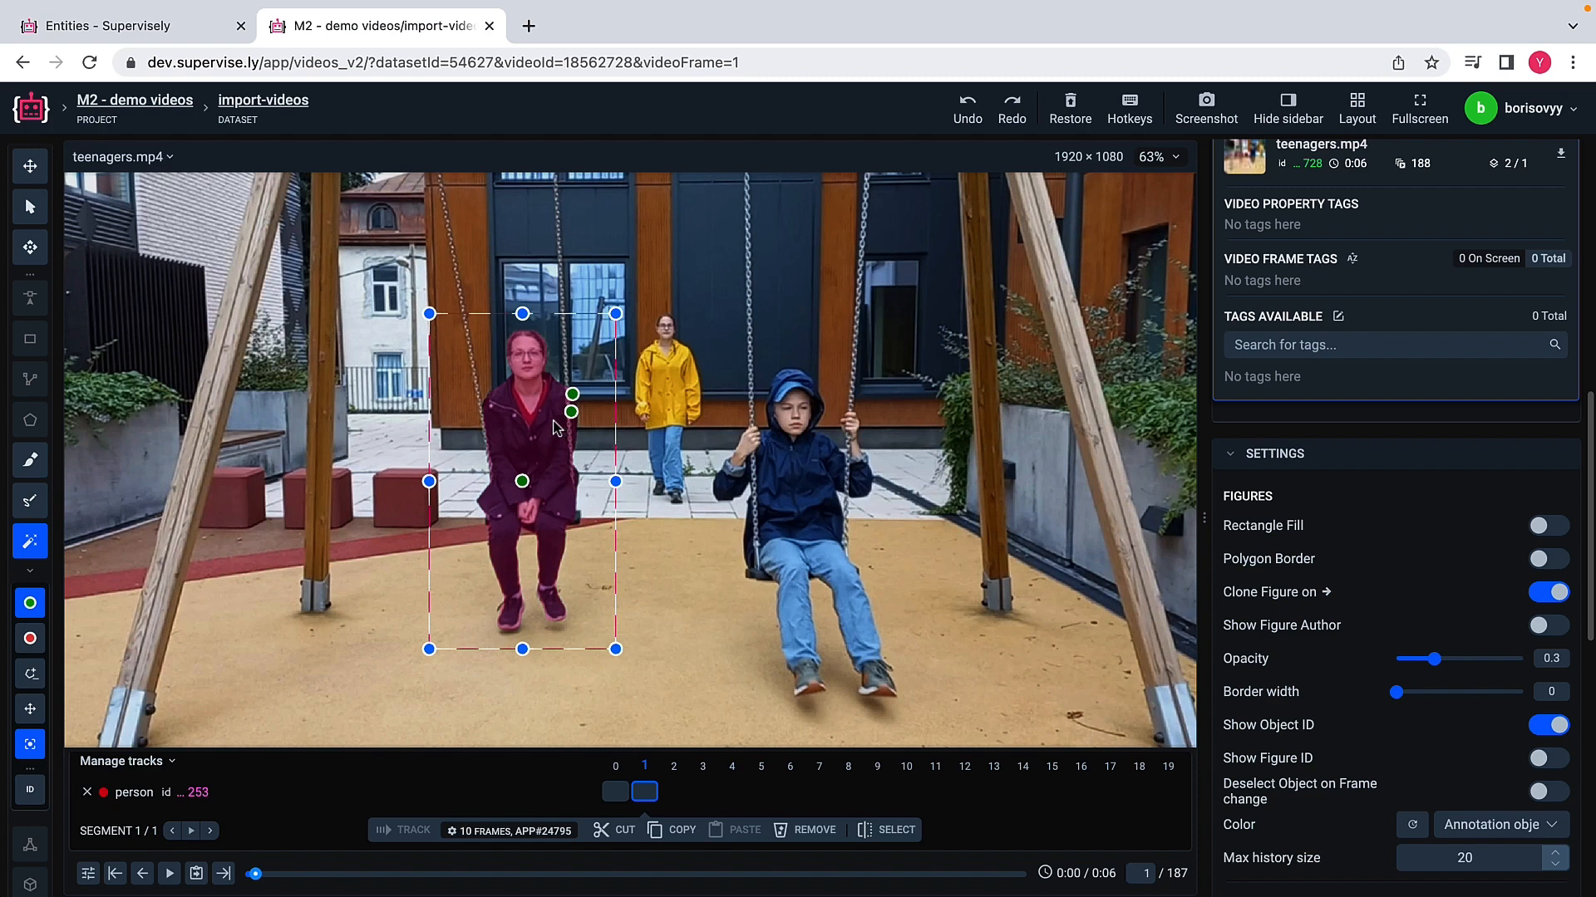
key("d")
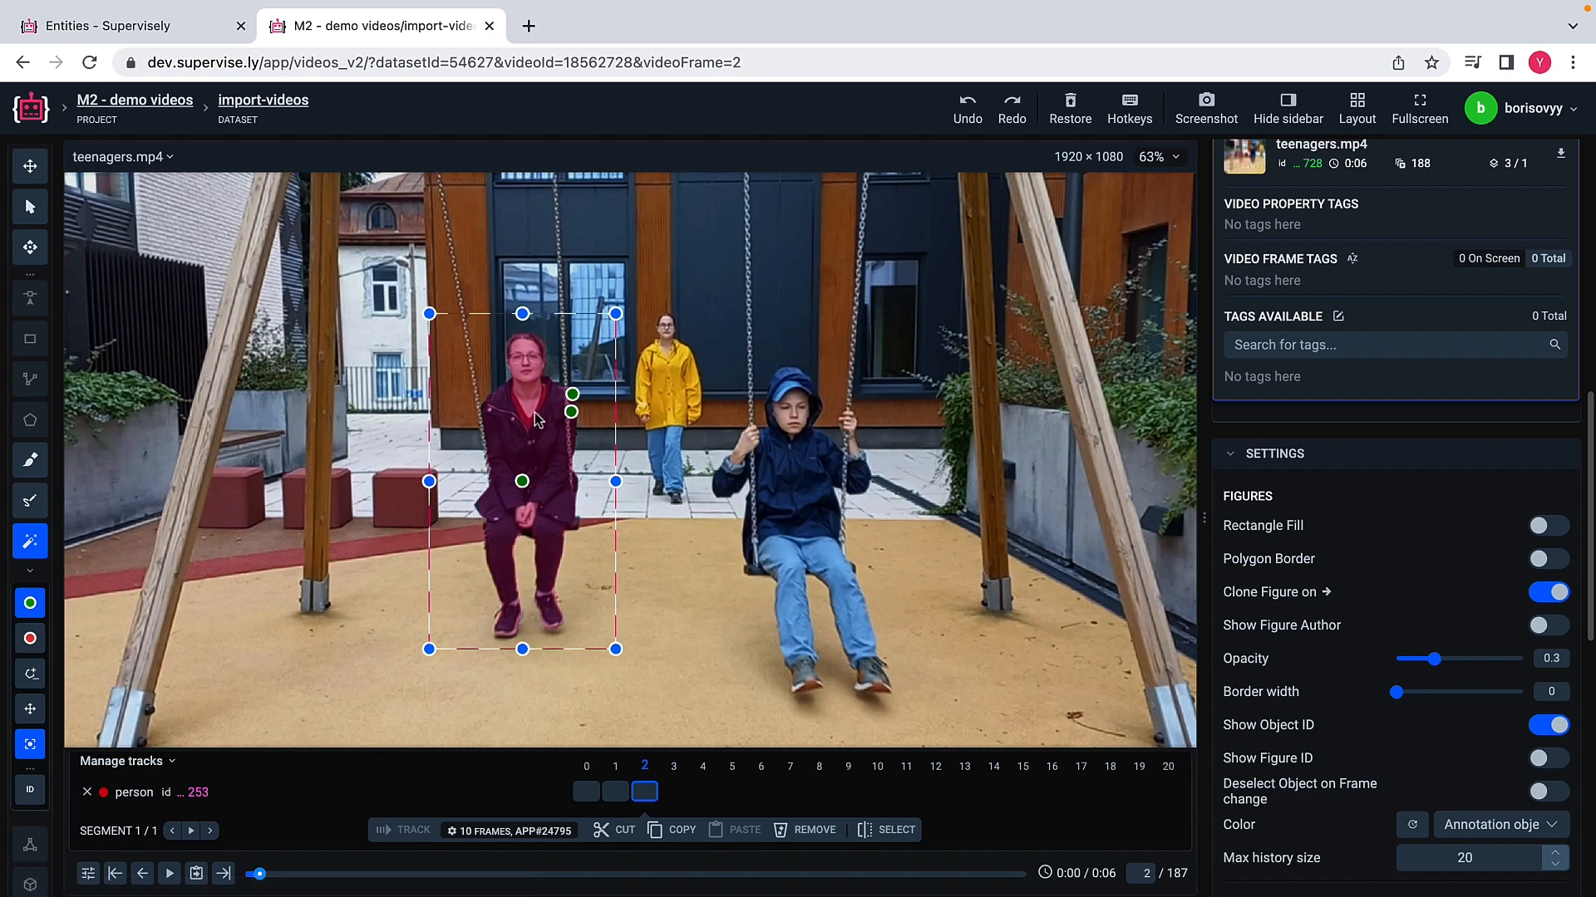
left_click_drag(535, 414, 532, 417)
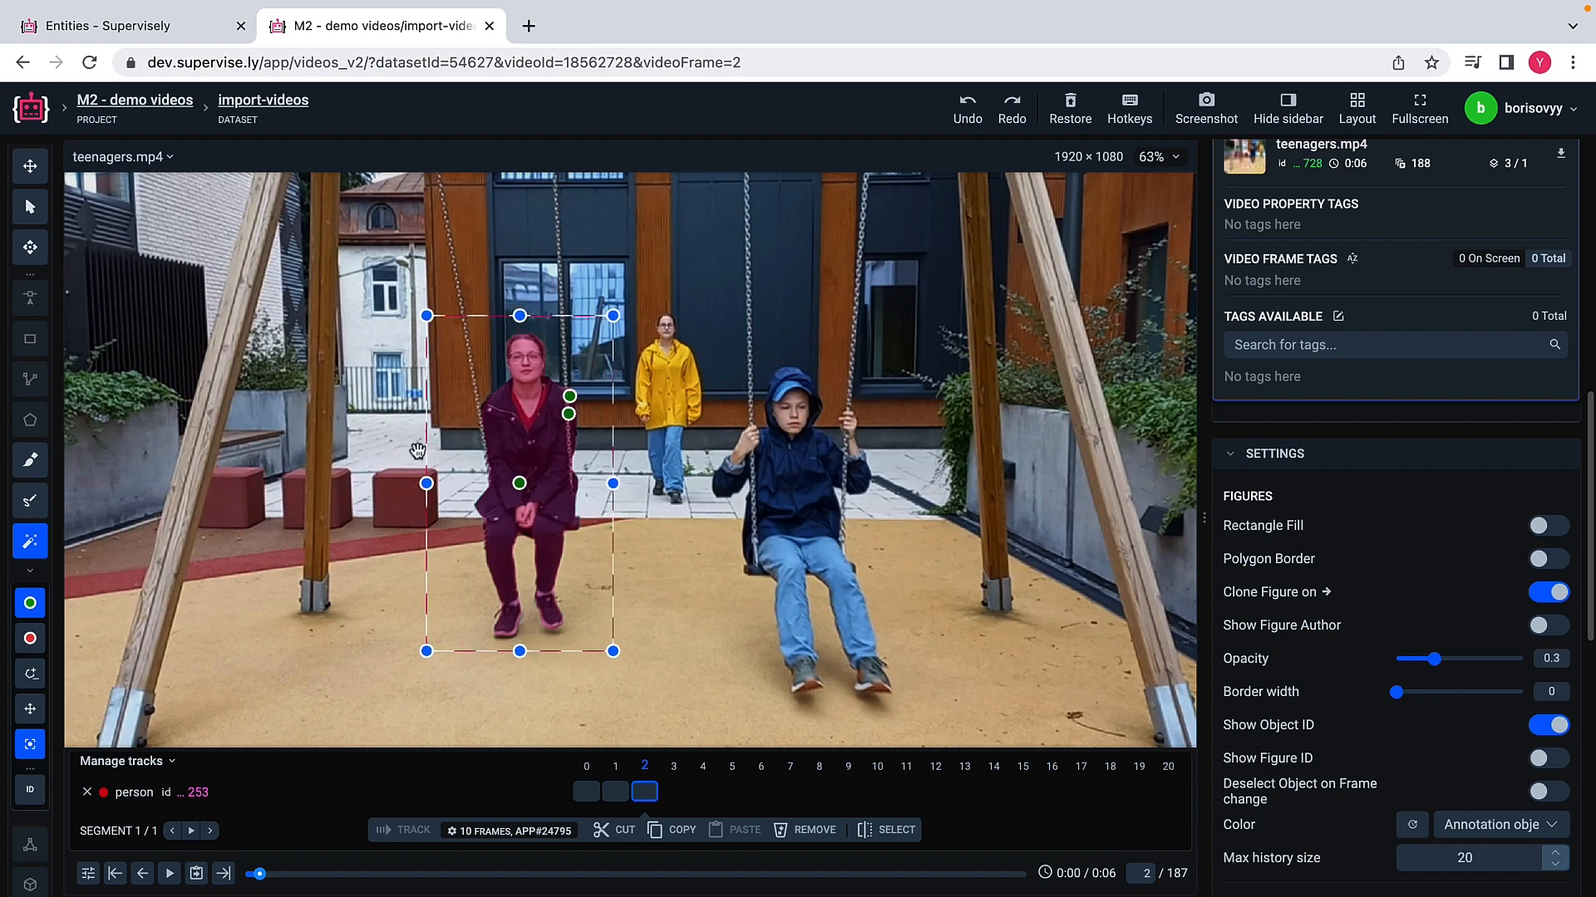
key("f")
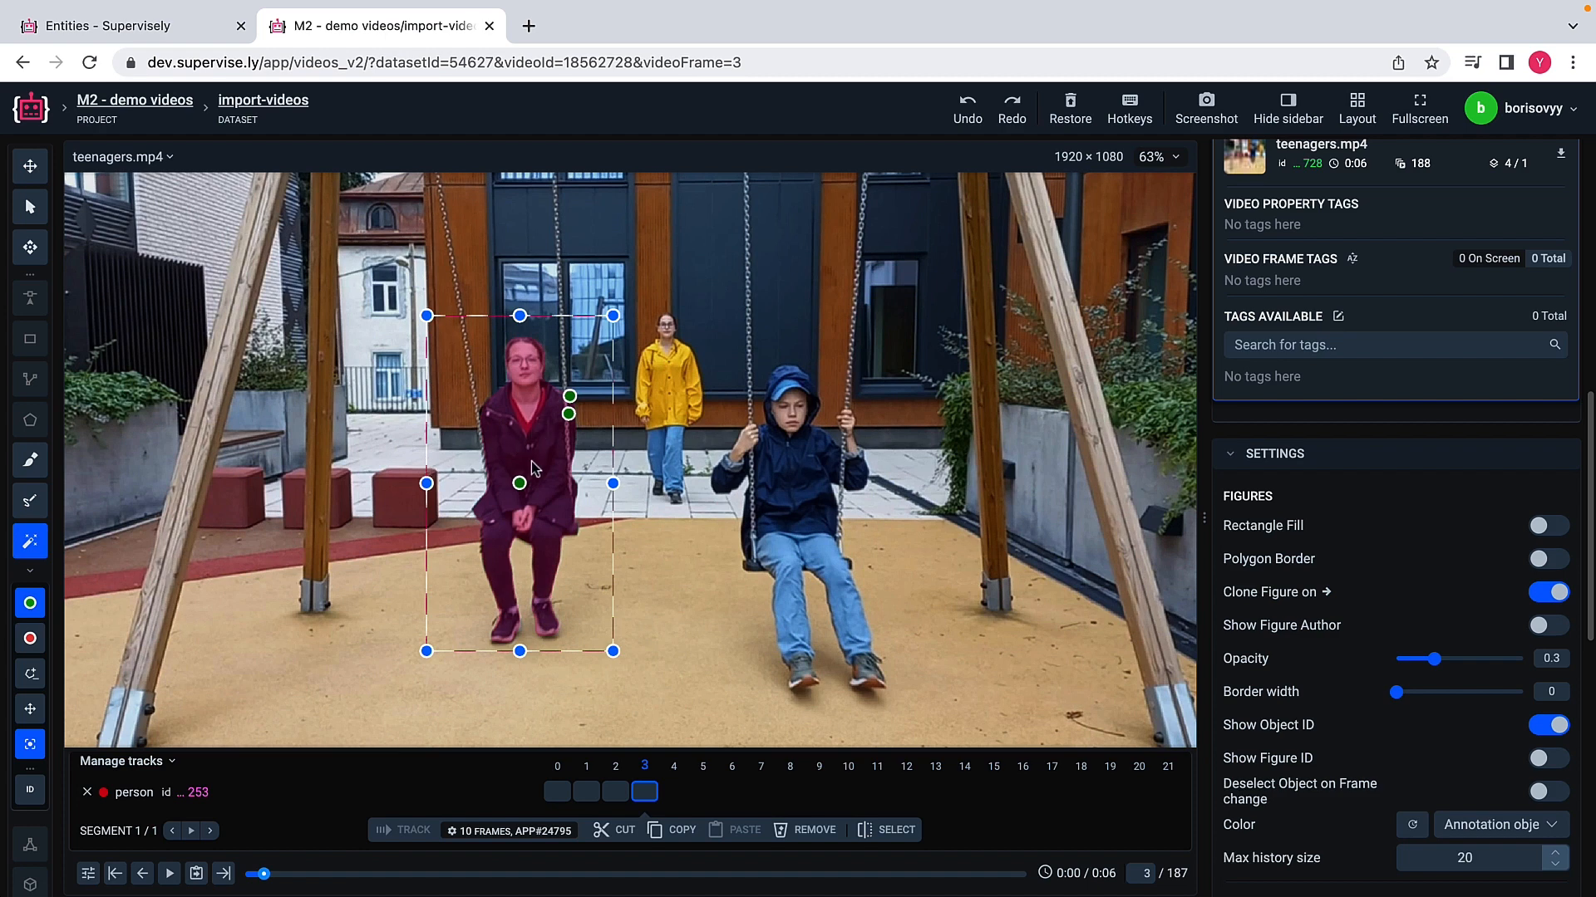
key("f")
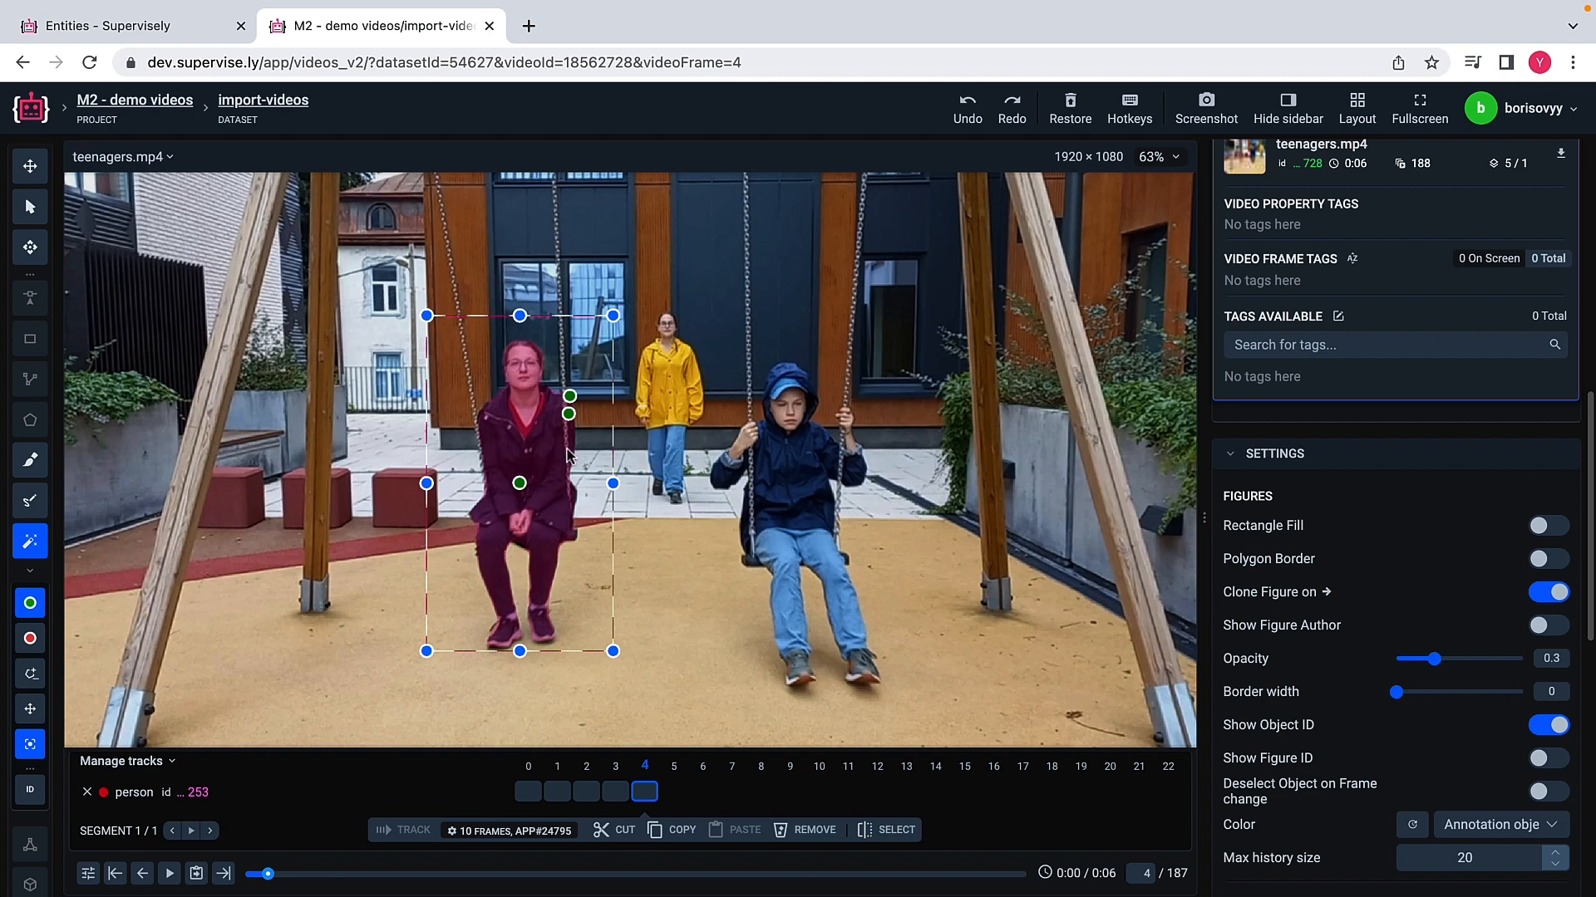
key("f")
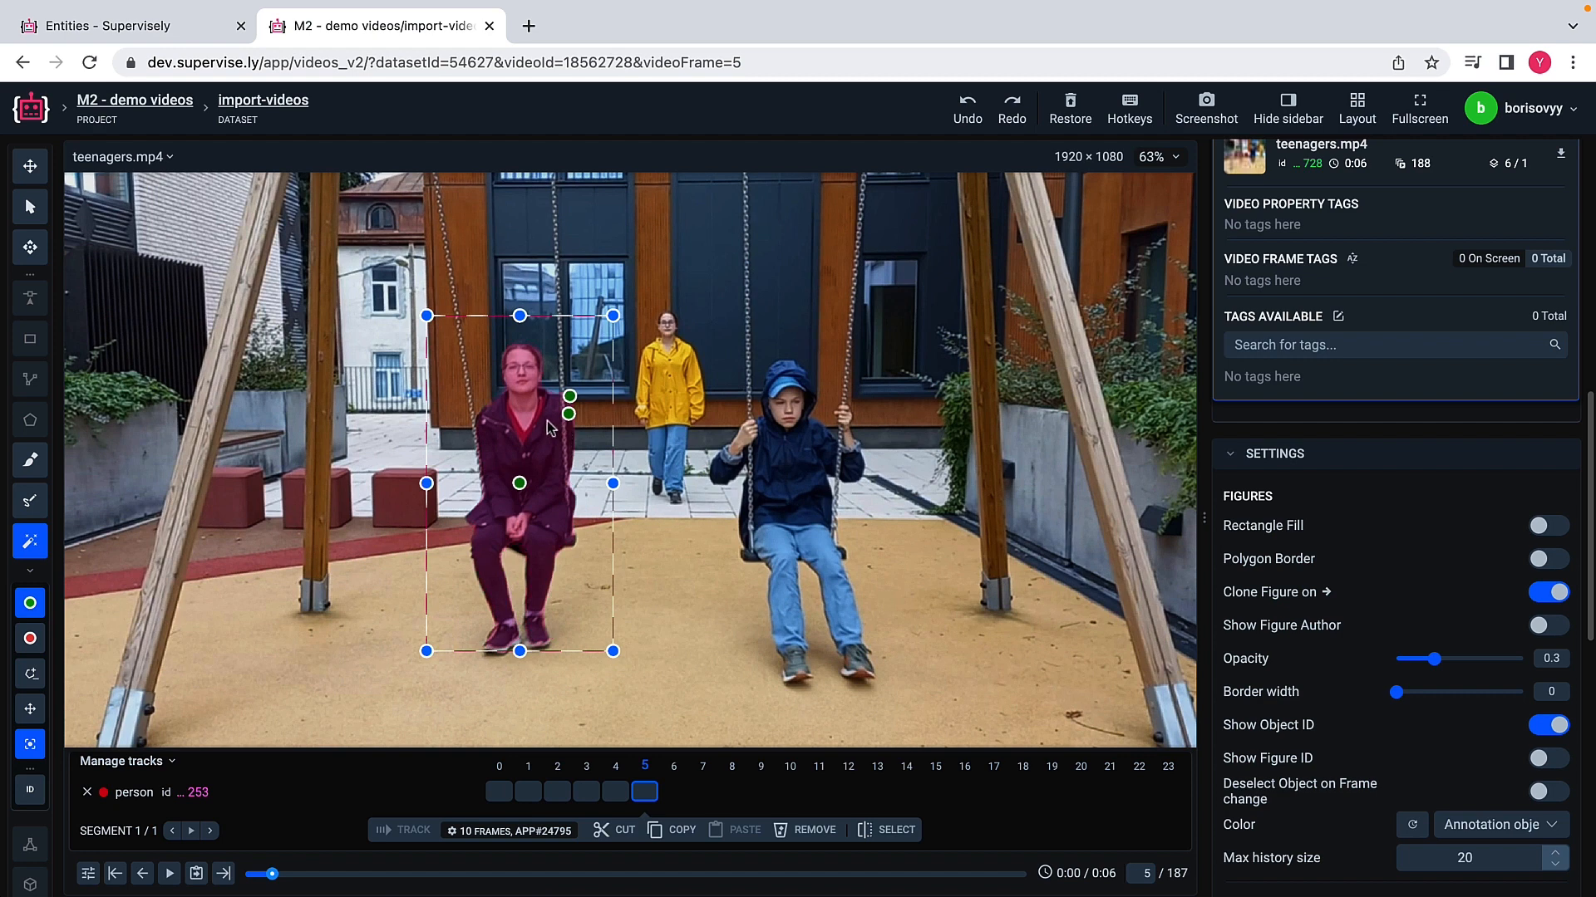
left_click_drag(547, 422, 544, 426)
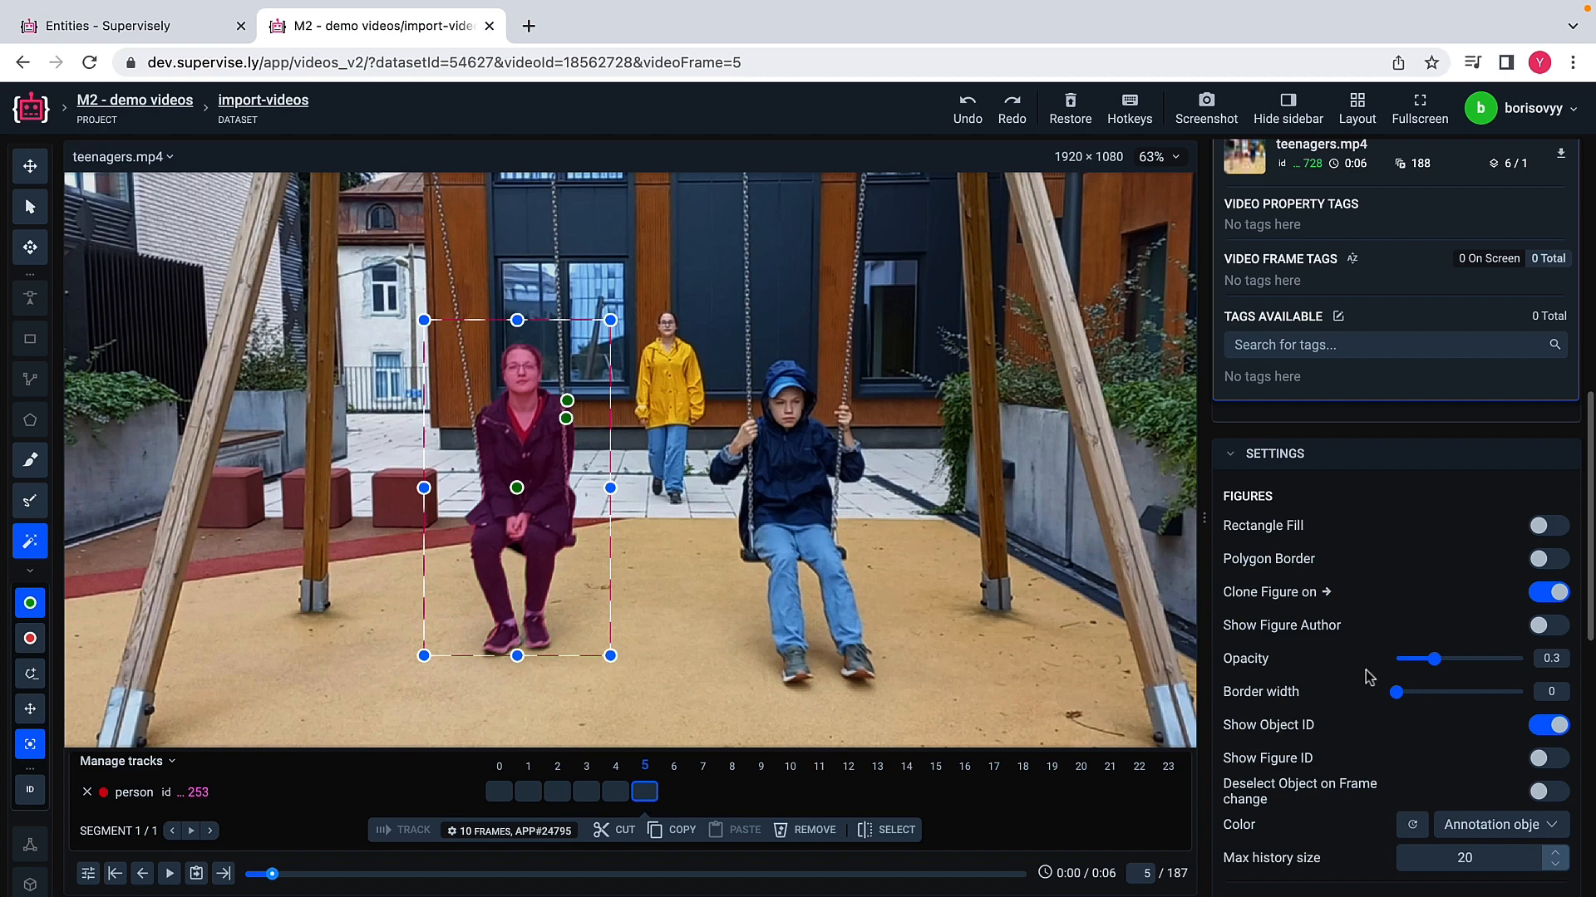
Step: Turn off figure cloning to the next frame, switch to the Select tool, and list all figures of the person object
left_click(1536, 597)
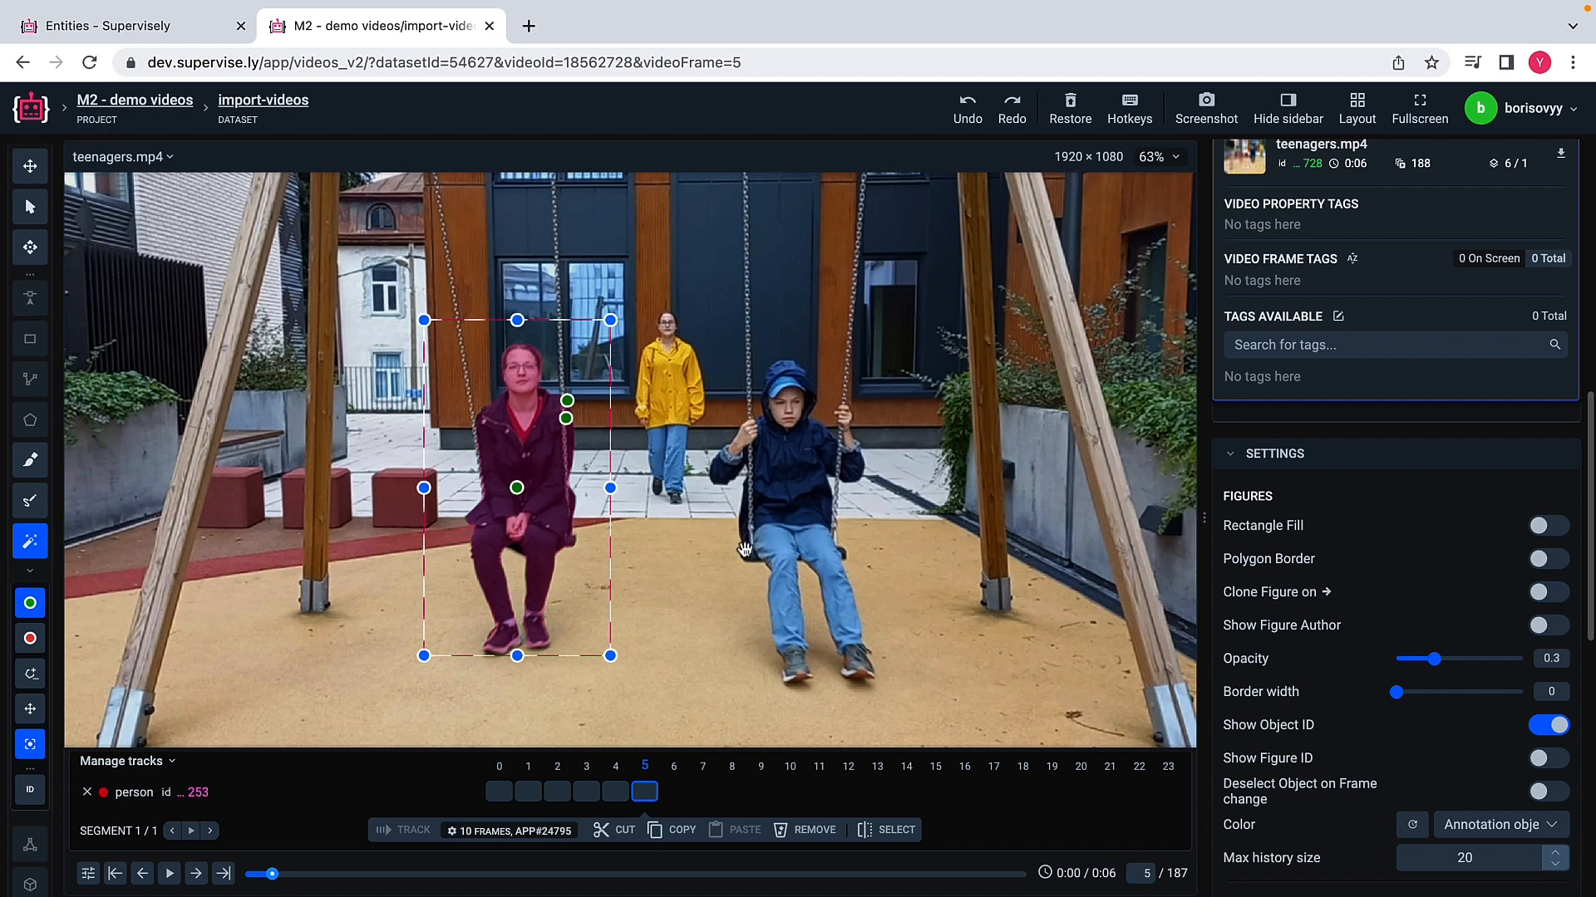
left_click(30, 208)
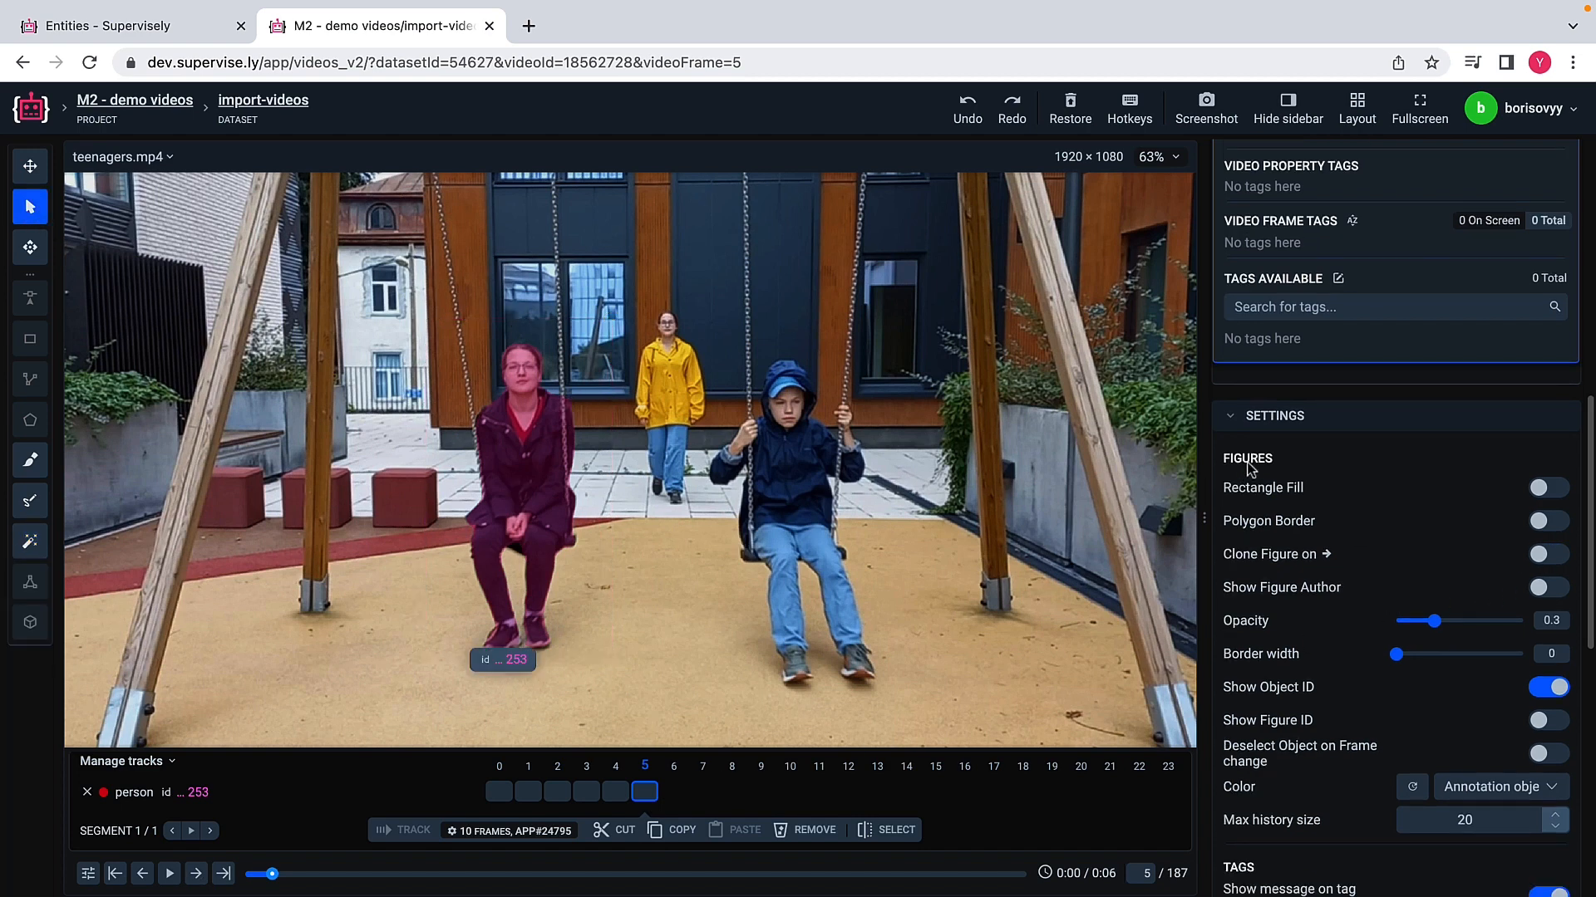
scroll(1271, 425, "up", 10)
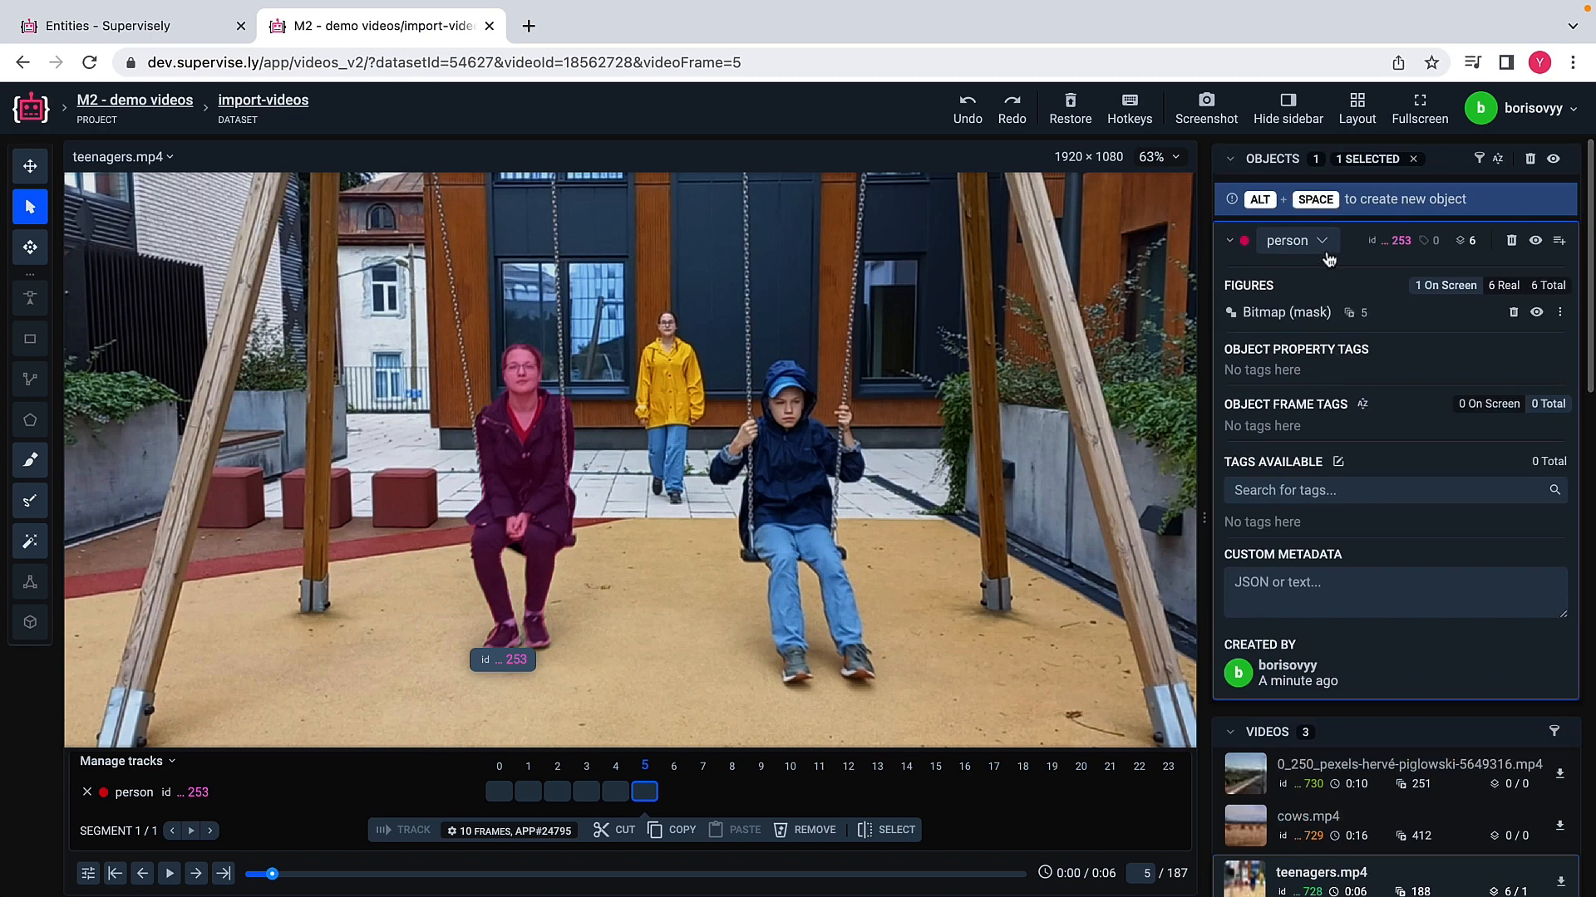
left_click(1560, 286)
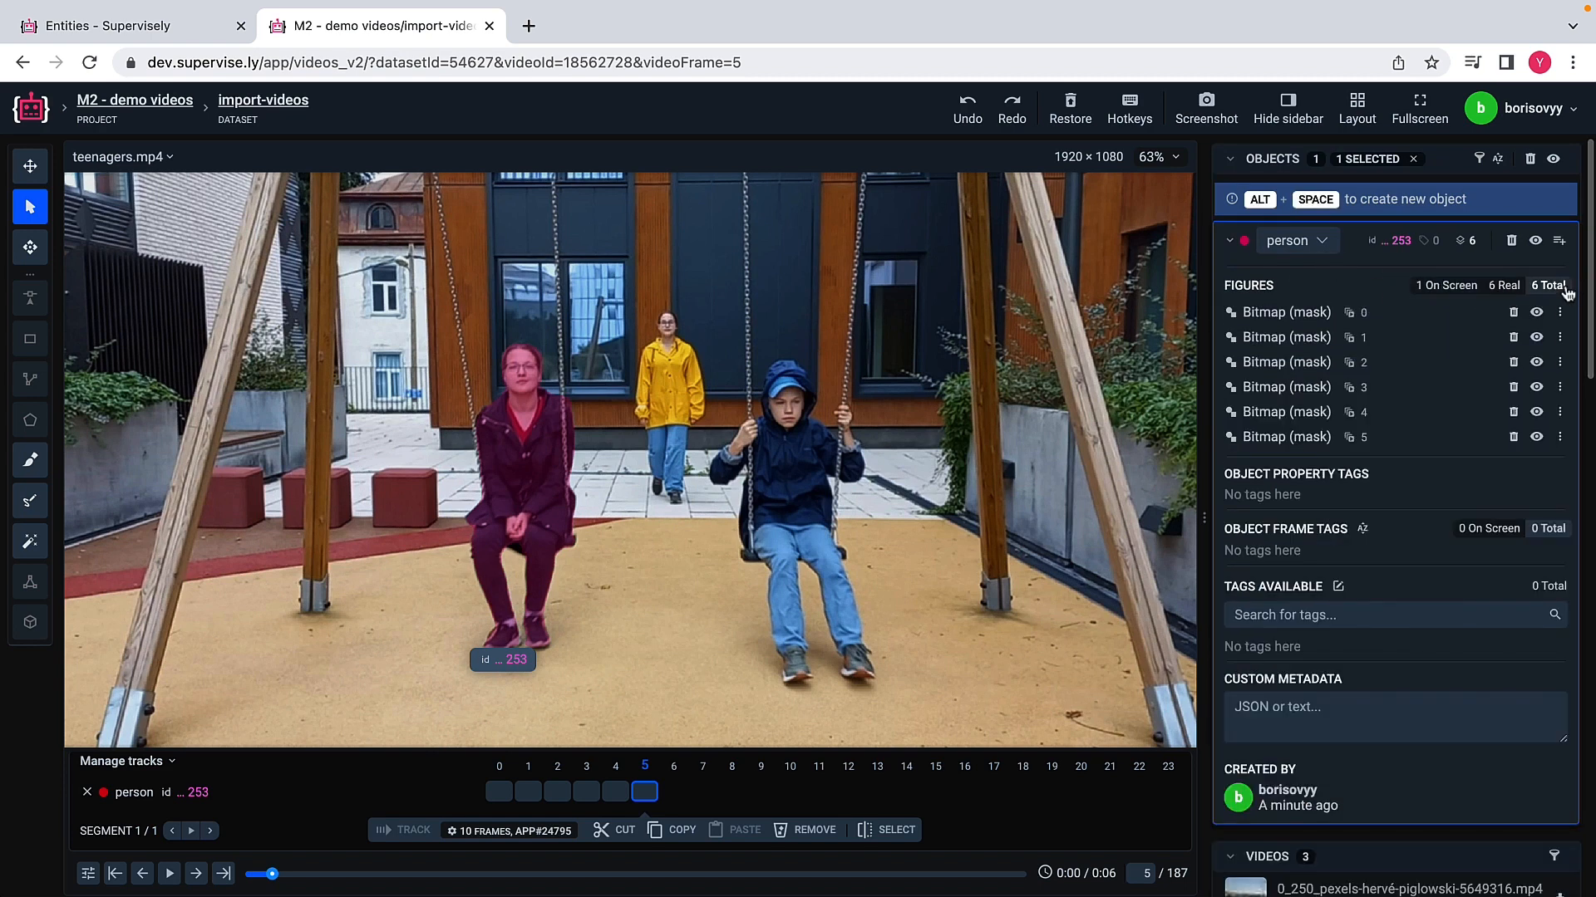
Step: Review the person's mask figures one by one from frame 0 to frame 5 and deselect the object
left_click(1291, 316)
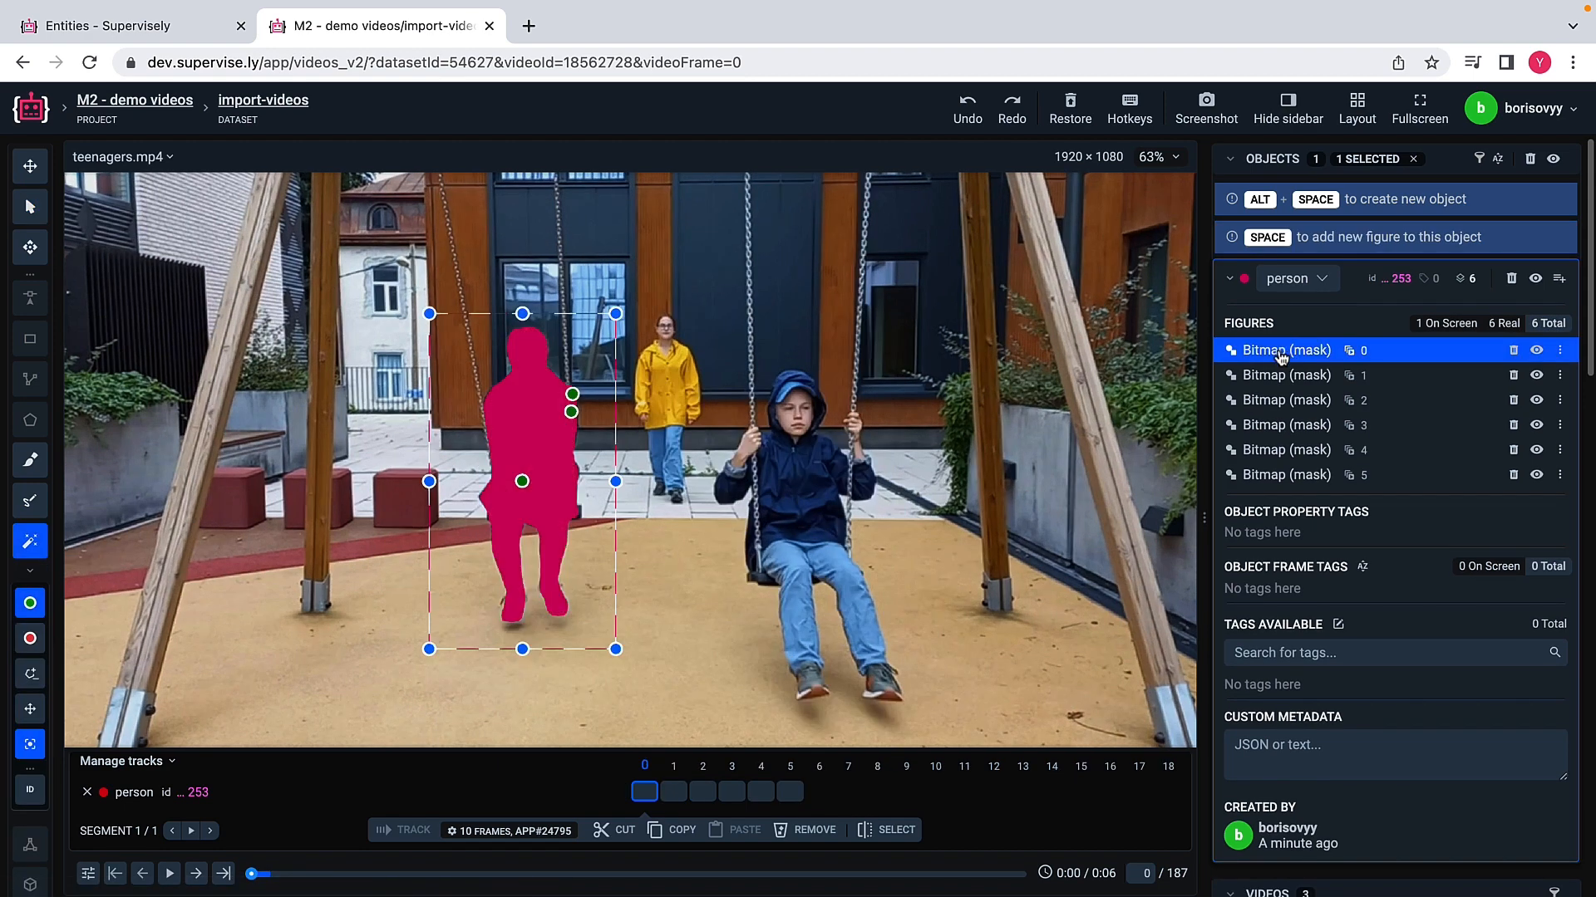
left_click(1281, 376)
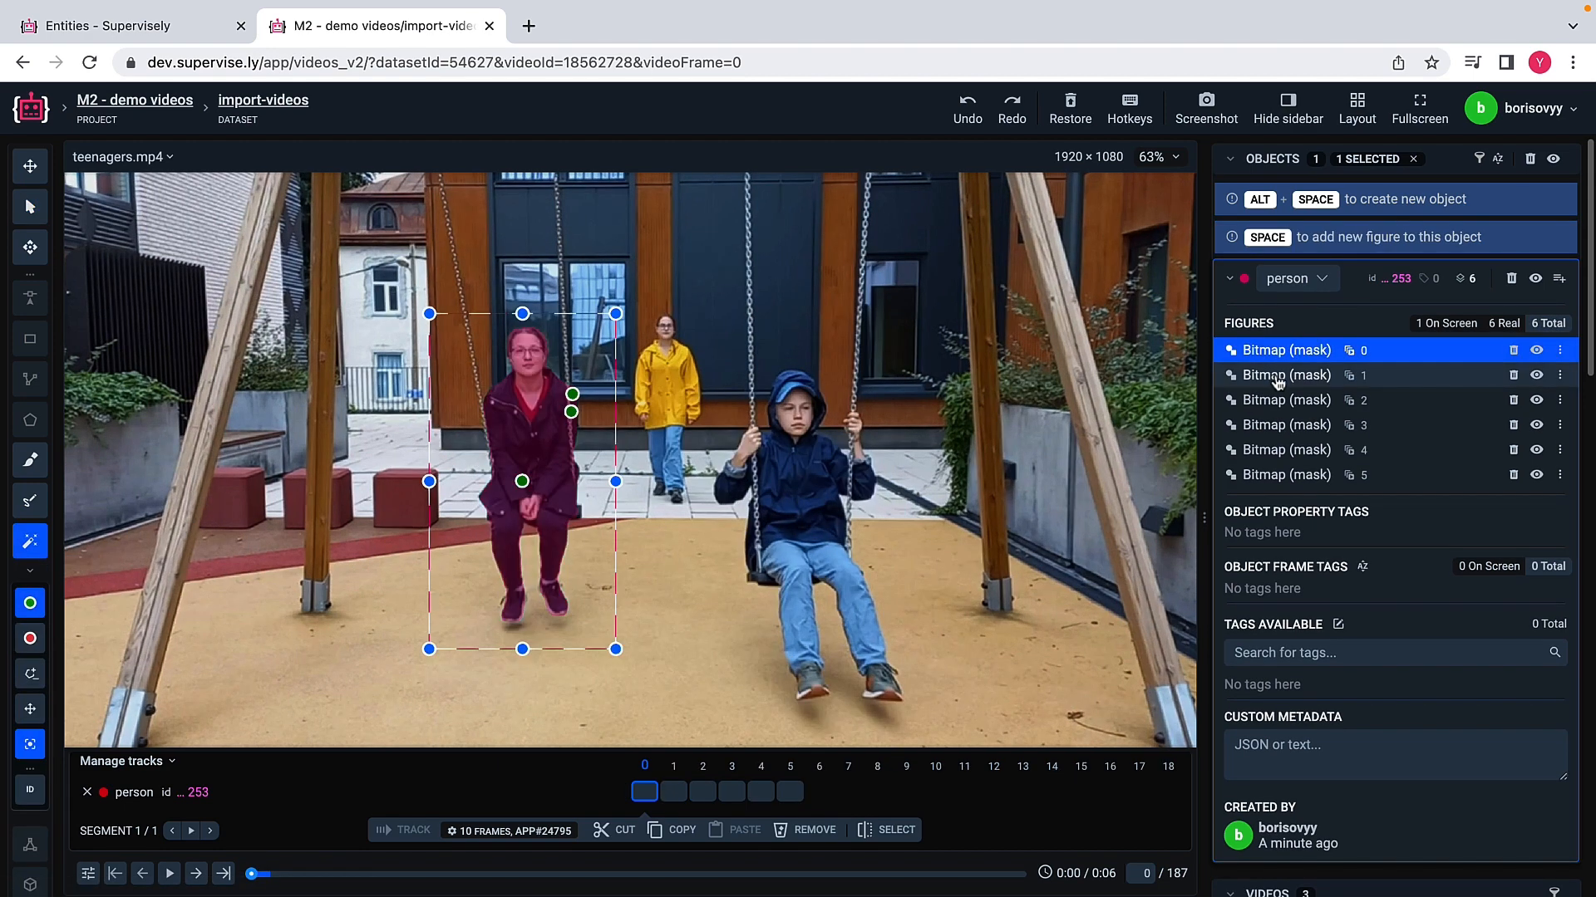
left_click(1279, 408)
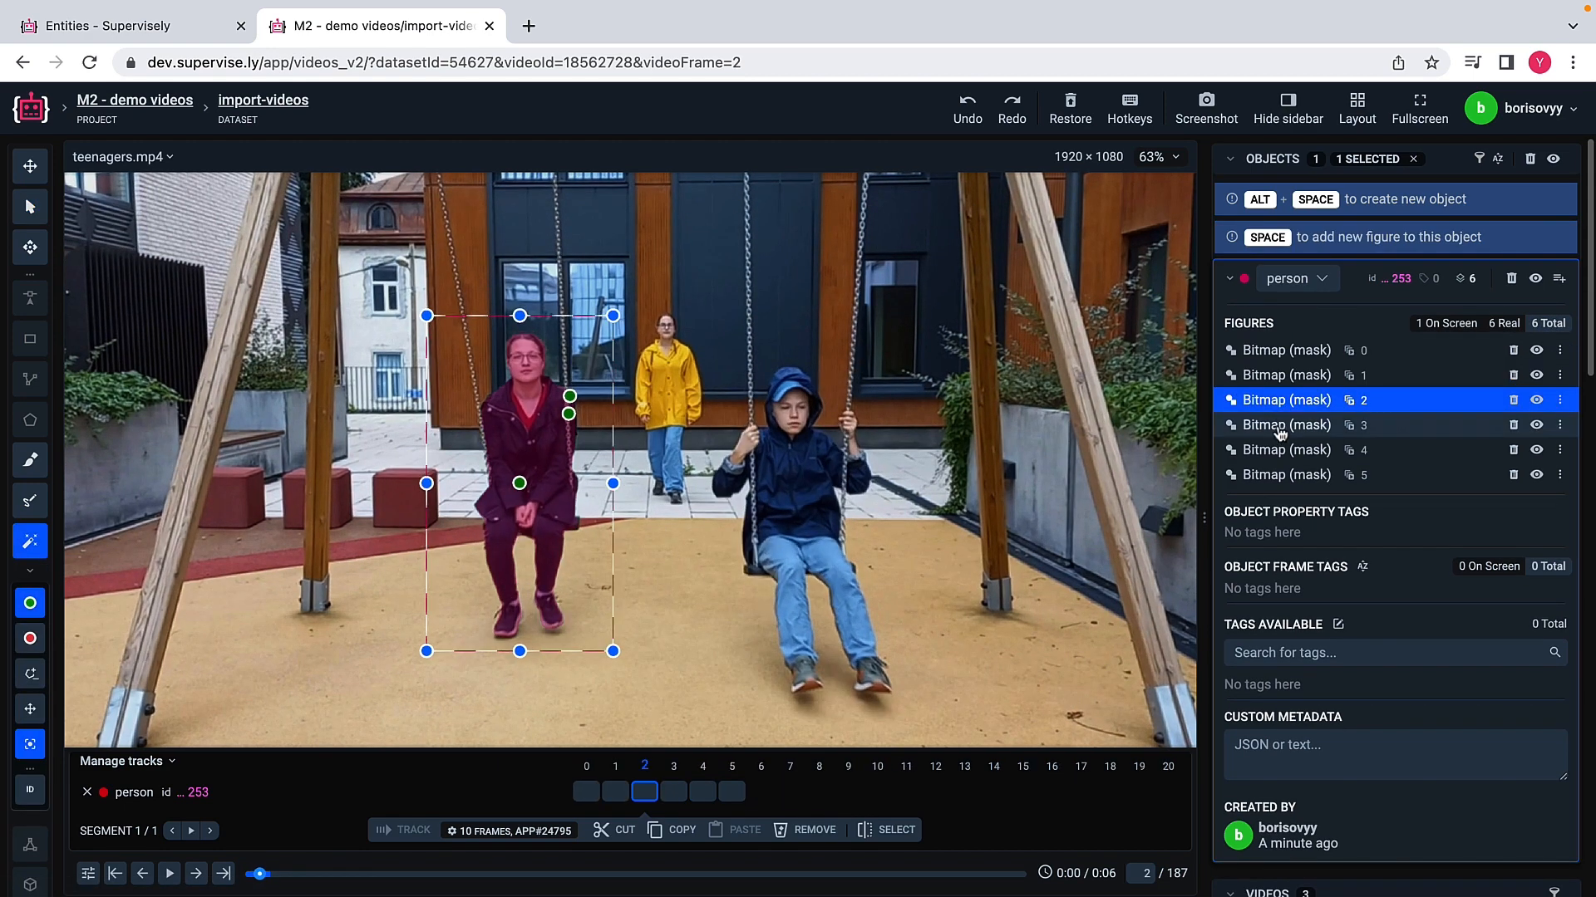
left_click(1281, 428)
left_click(1283, 450)
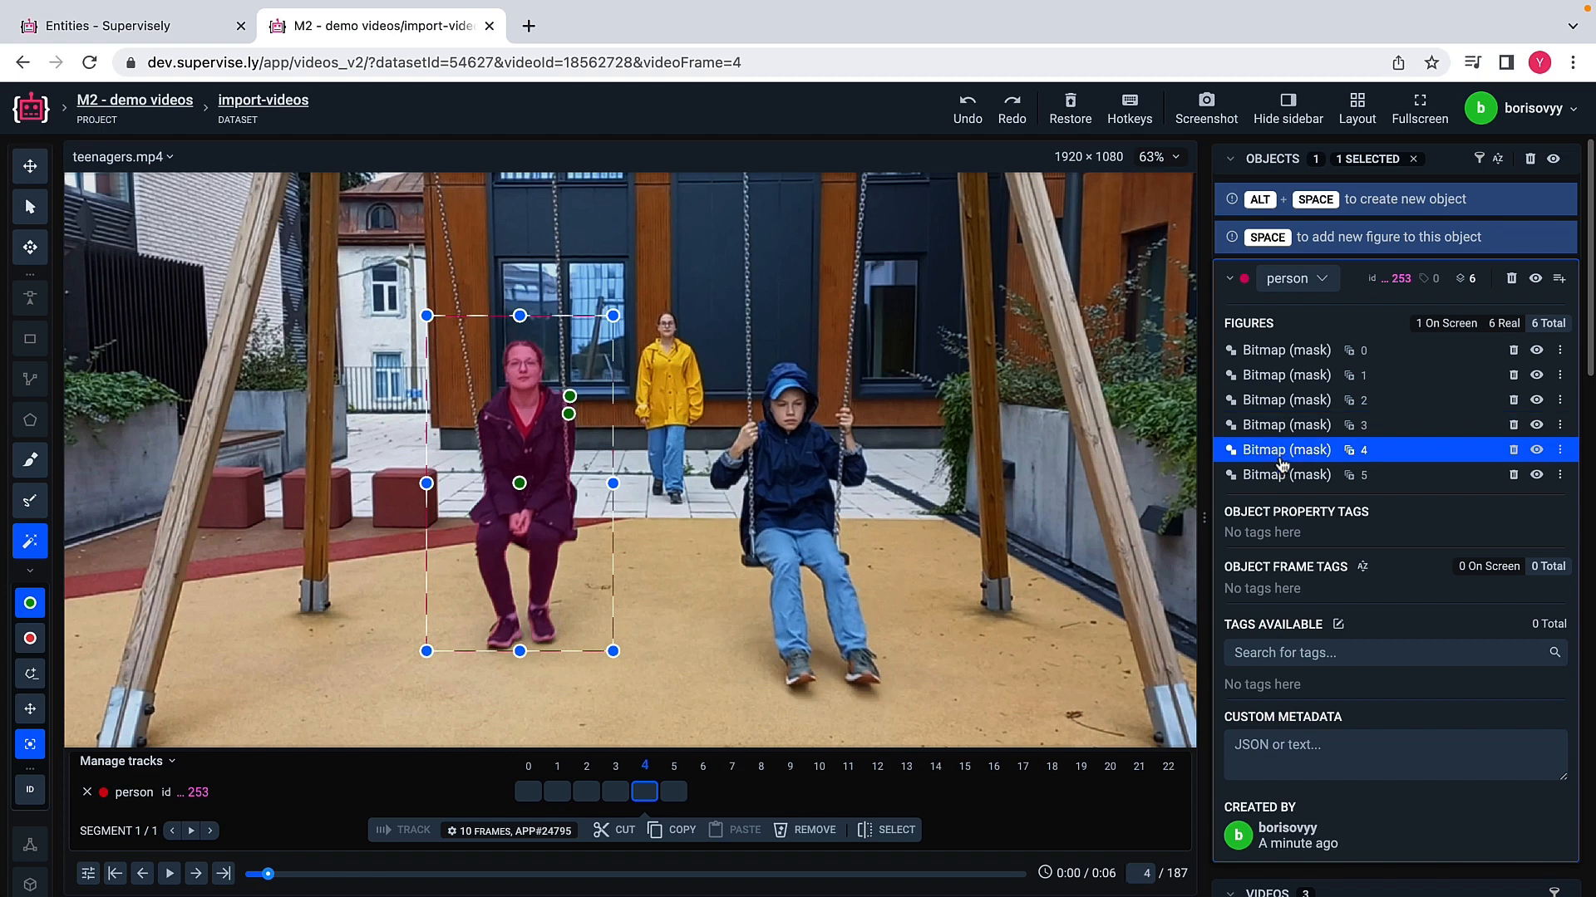
left_click(1287, 475)
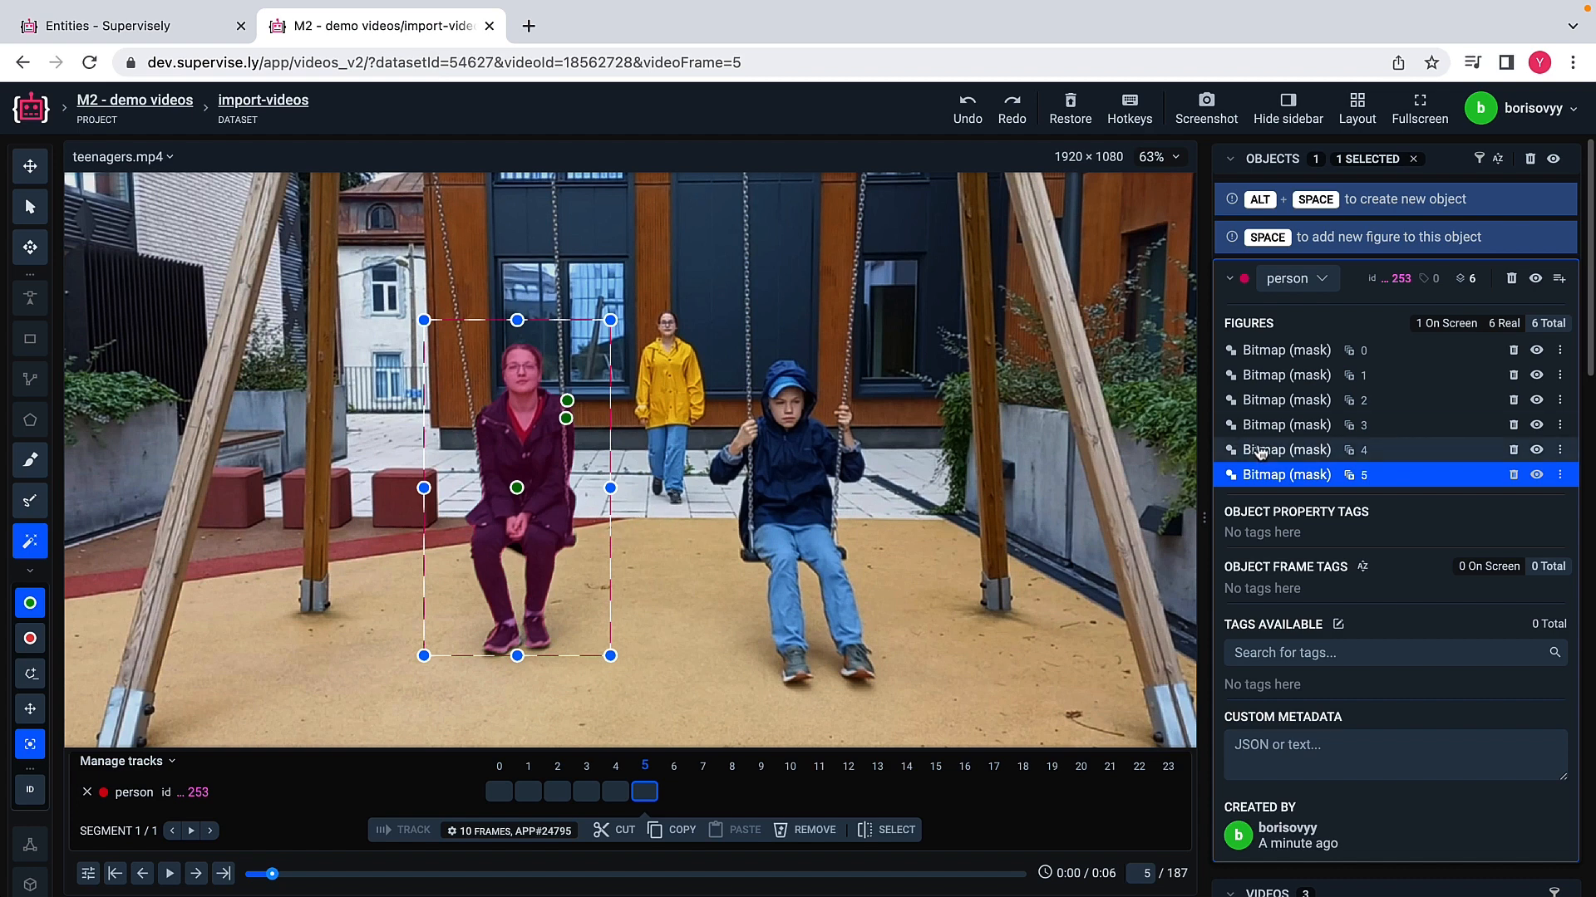
left_click(1413, 158)
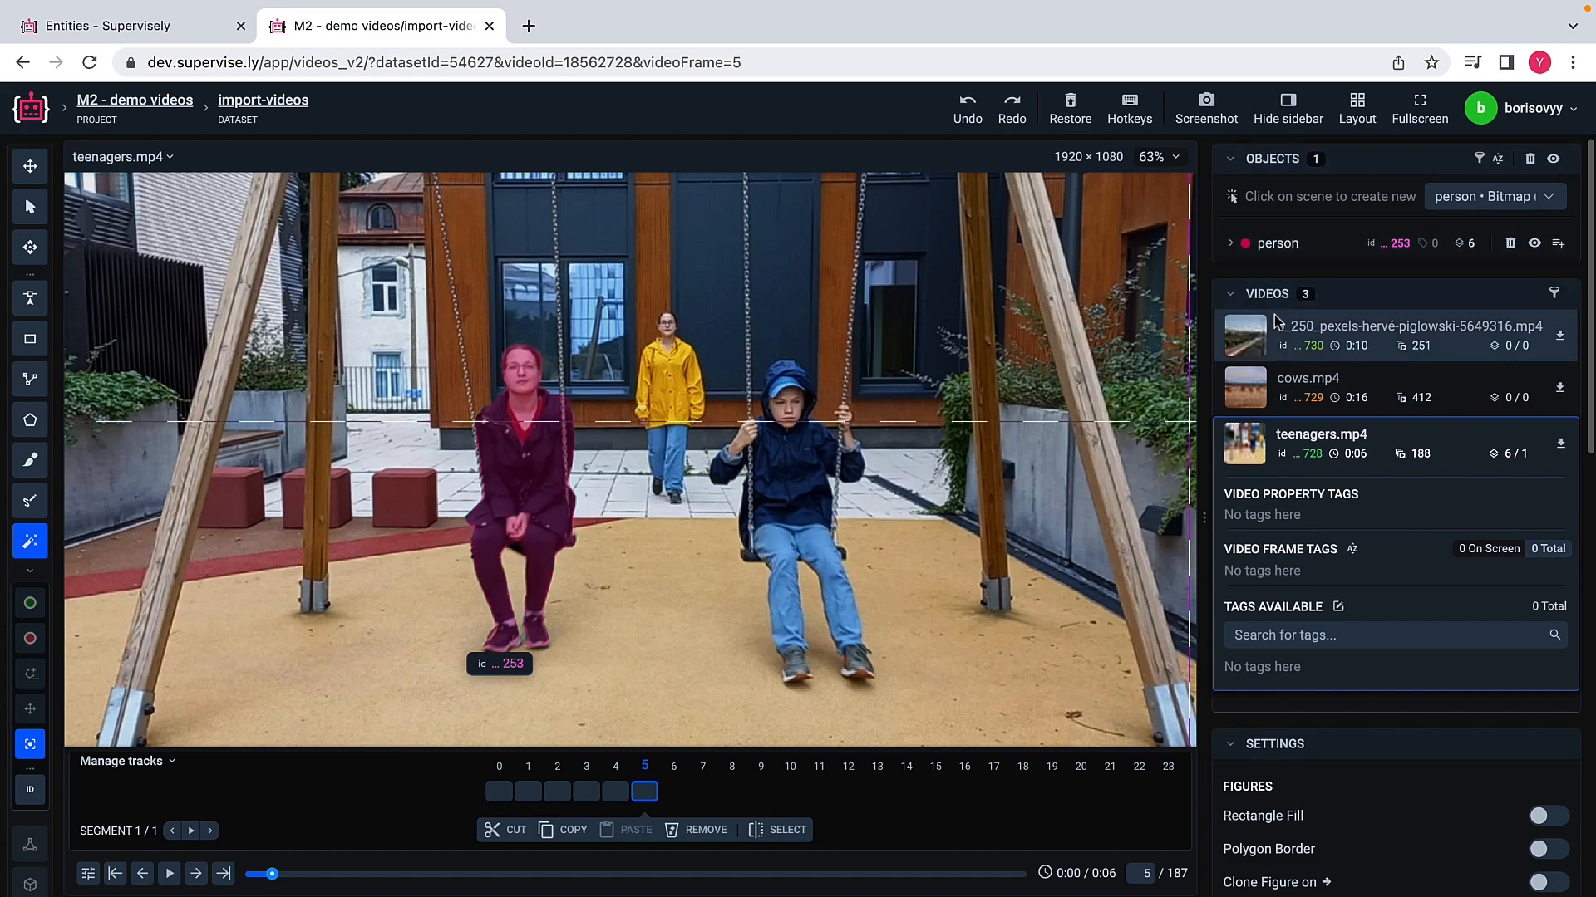
Step: Open cows.mp4 and create a class named cow with the Rectangle shape
left_click(1251, 387)
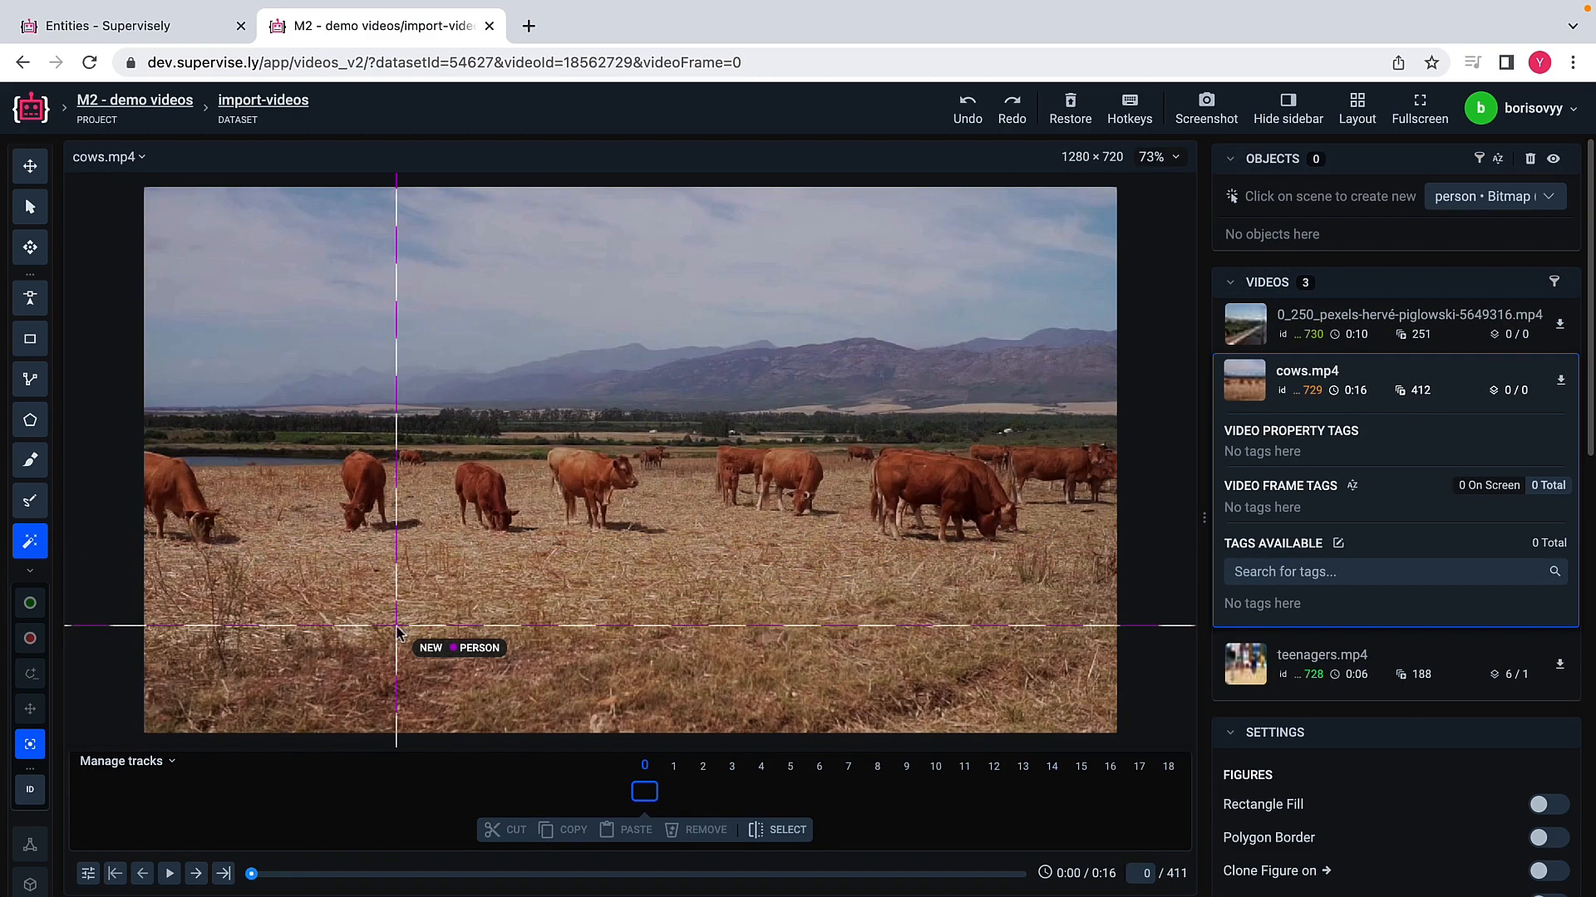
left_click(27, 338)
type("cow")
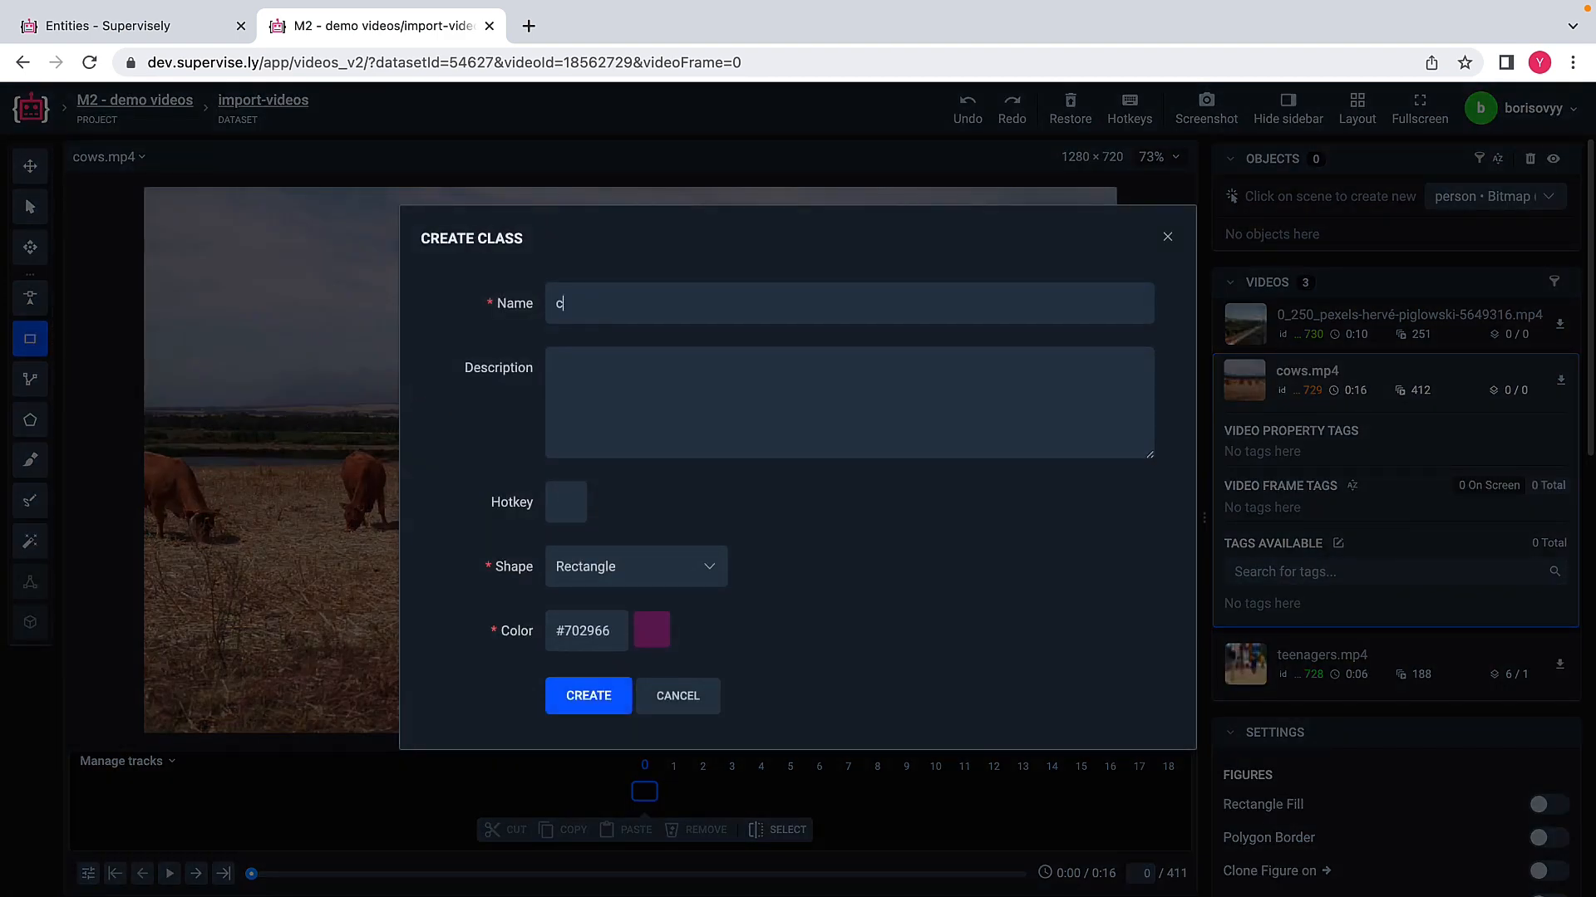
left_click(592, 697)
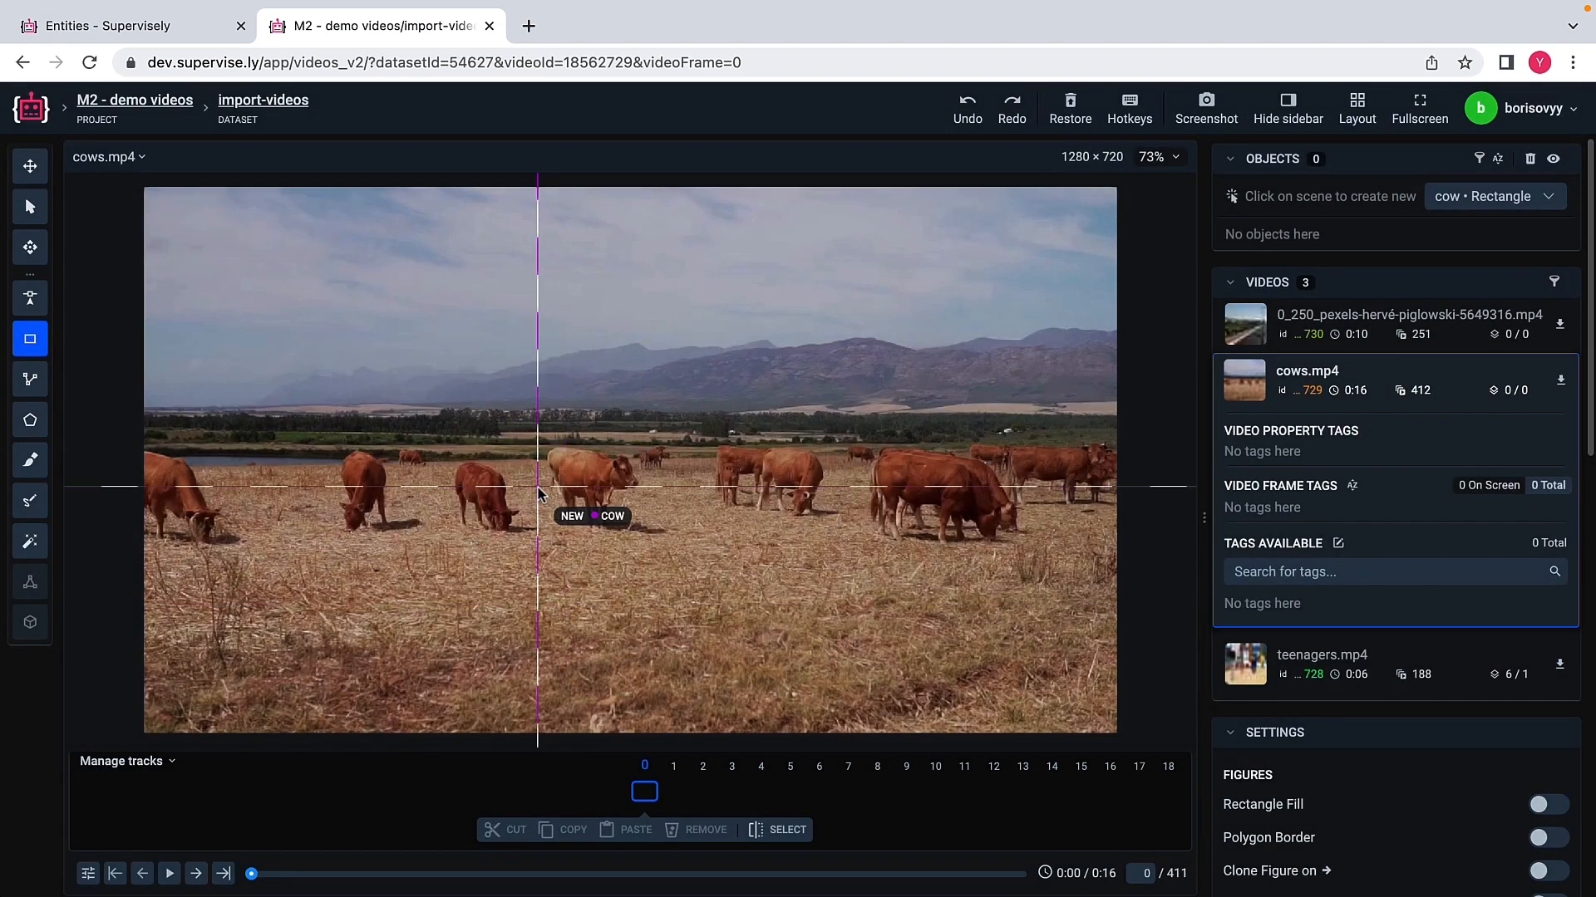
Step: Draw rectangles around the three grazing cows left of the herd's center on frame 0, each as a separate cow object
left_click(455, 462)
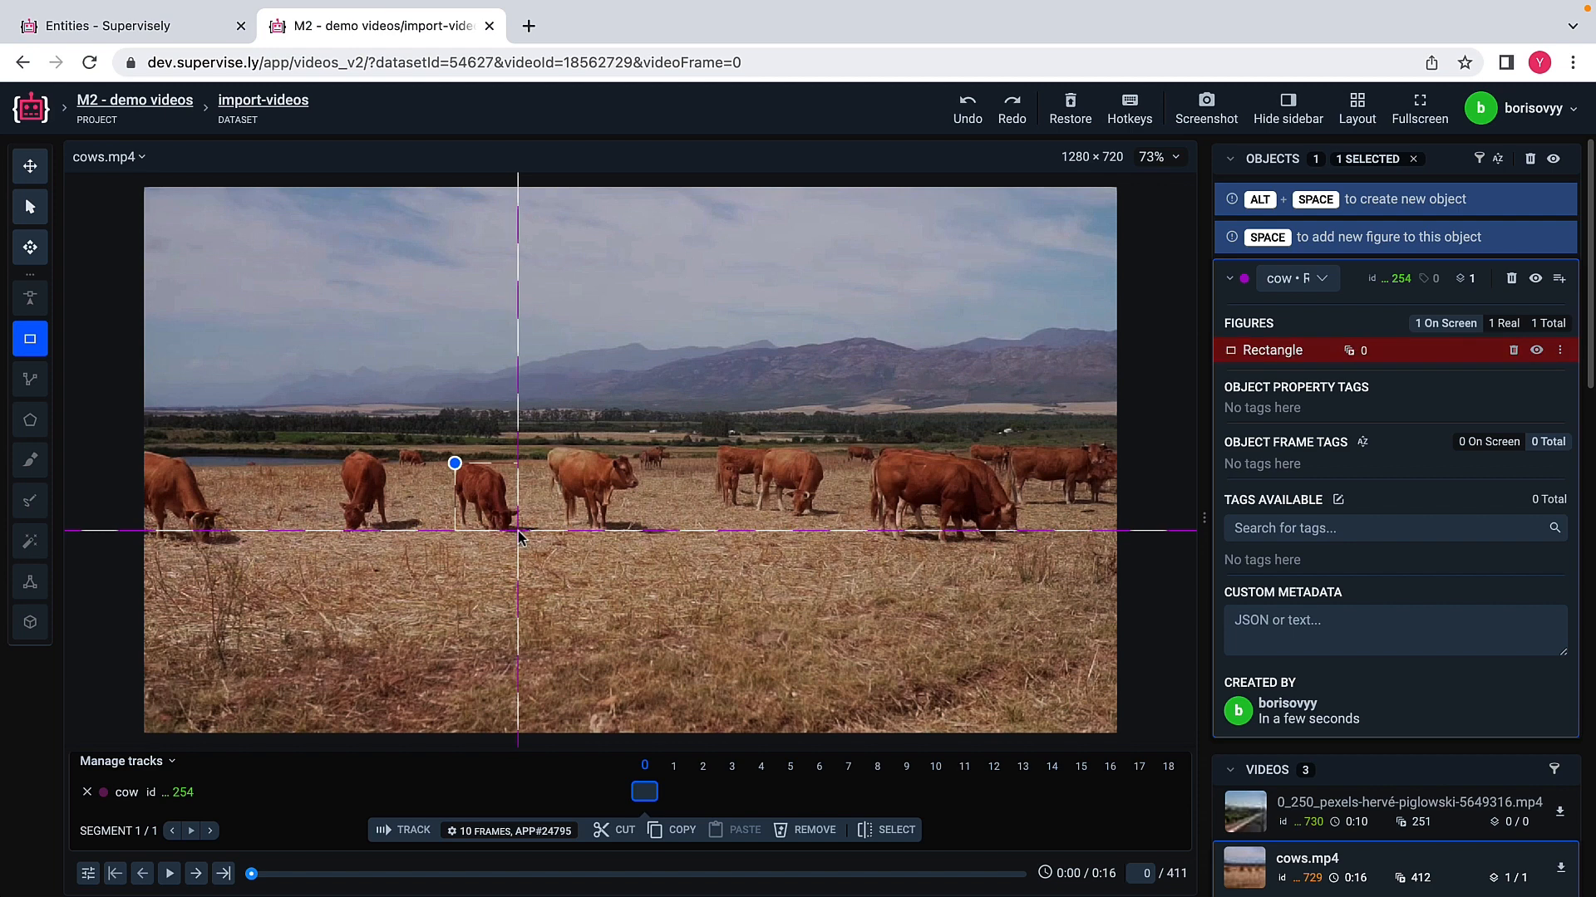
left_click(517, 531)
key("Escape")
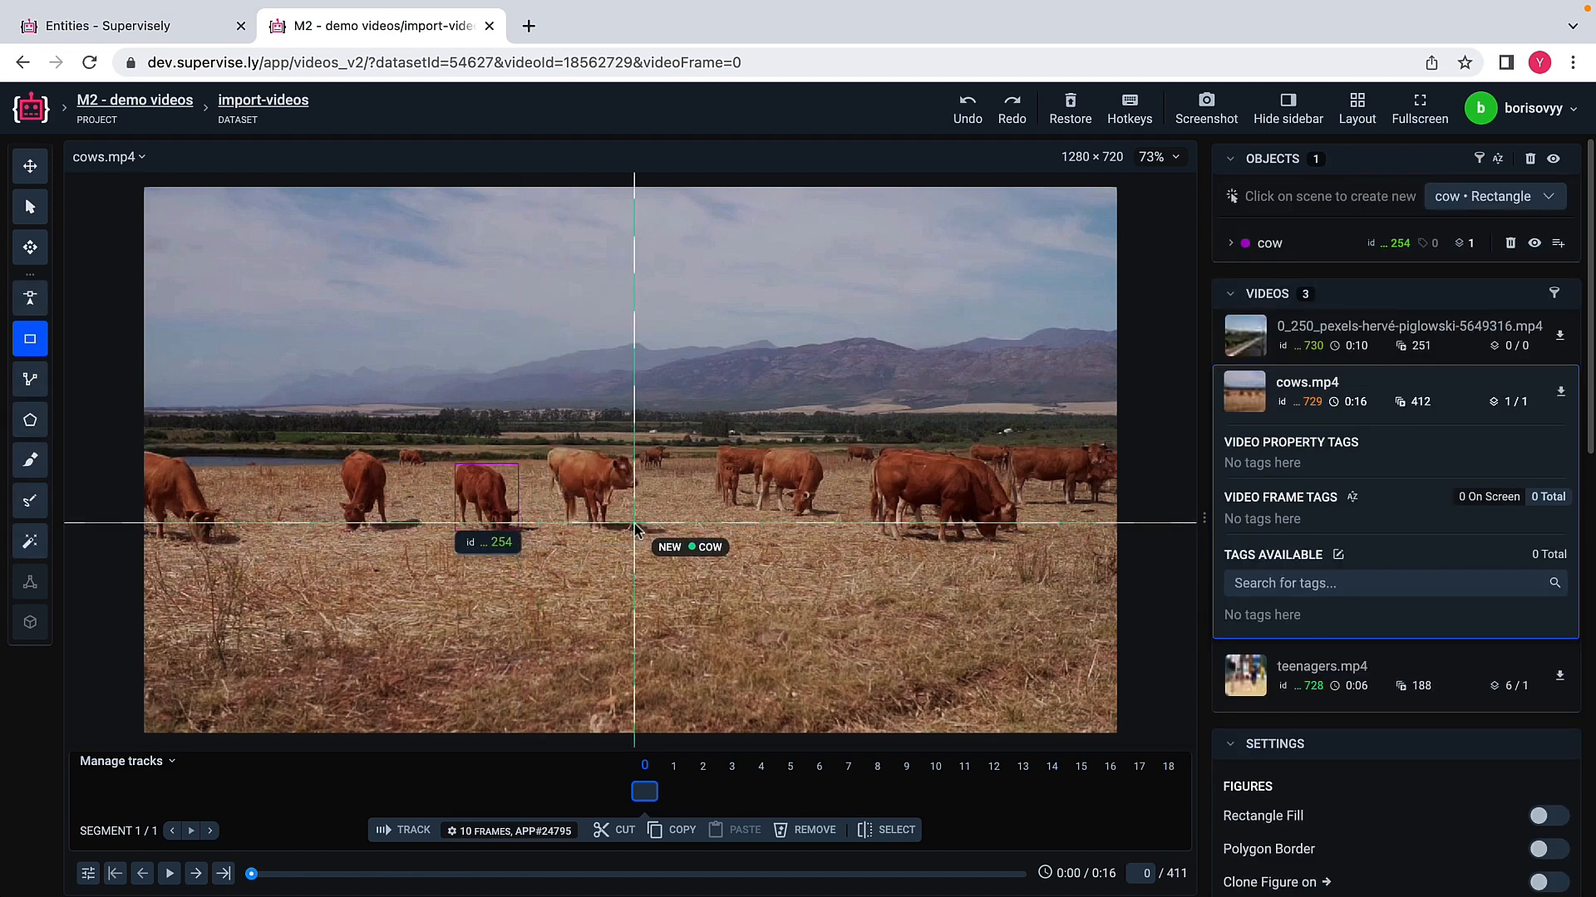
left_click(336, 450)
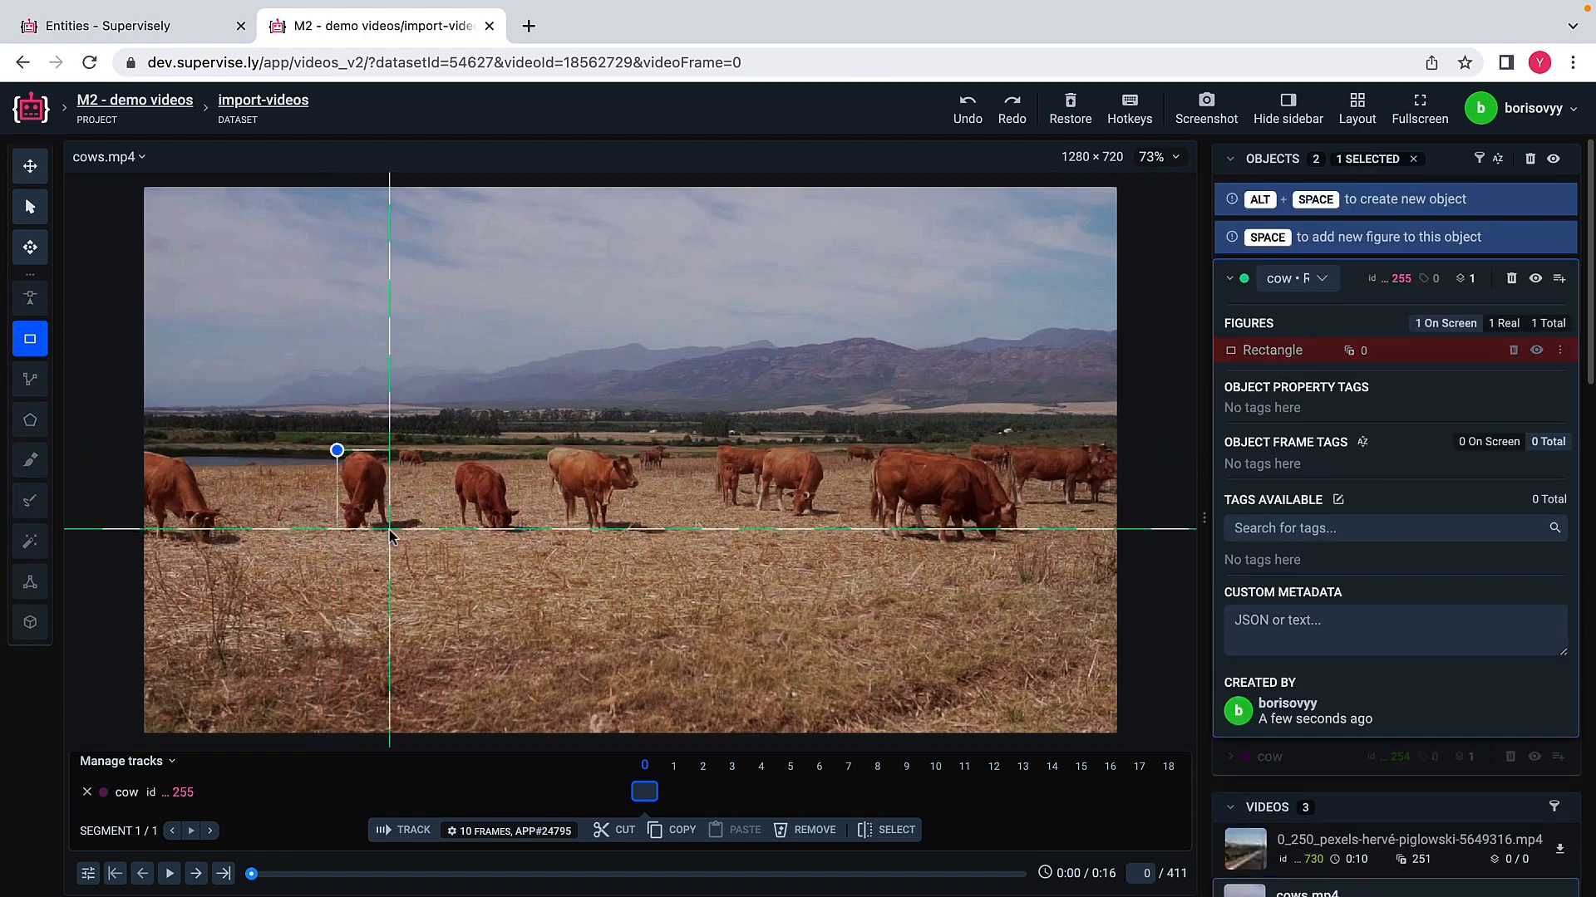
left_click(390, 529)
key("alt+space")
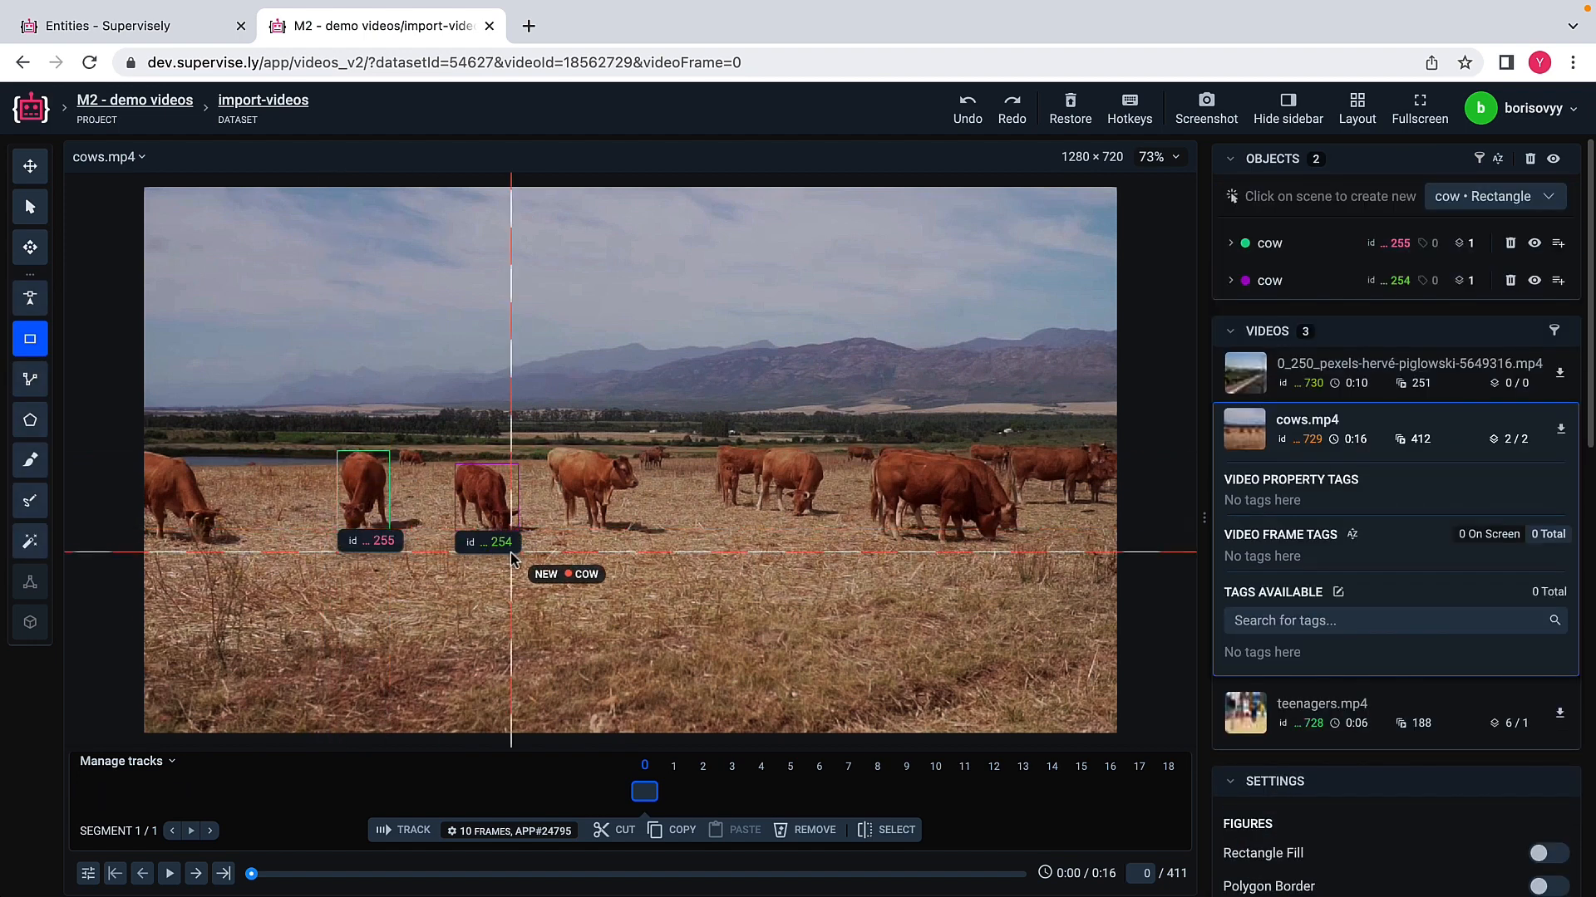
left_click(550, 449)
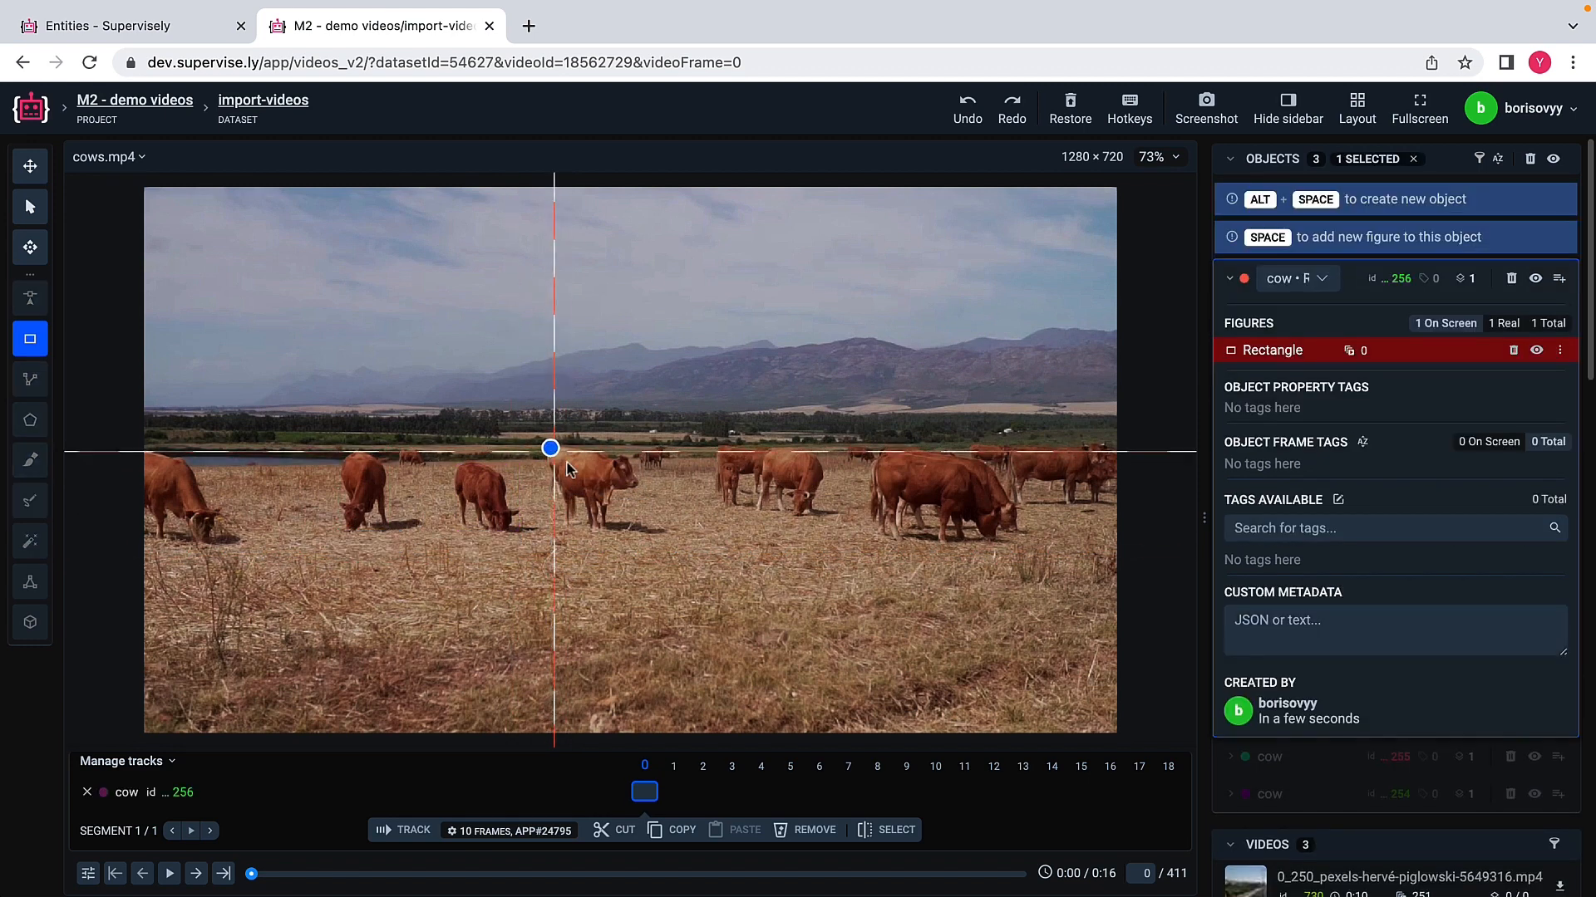
left_click(636, 529)
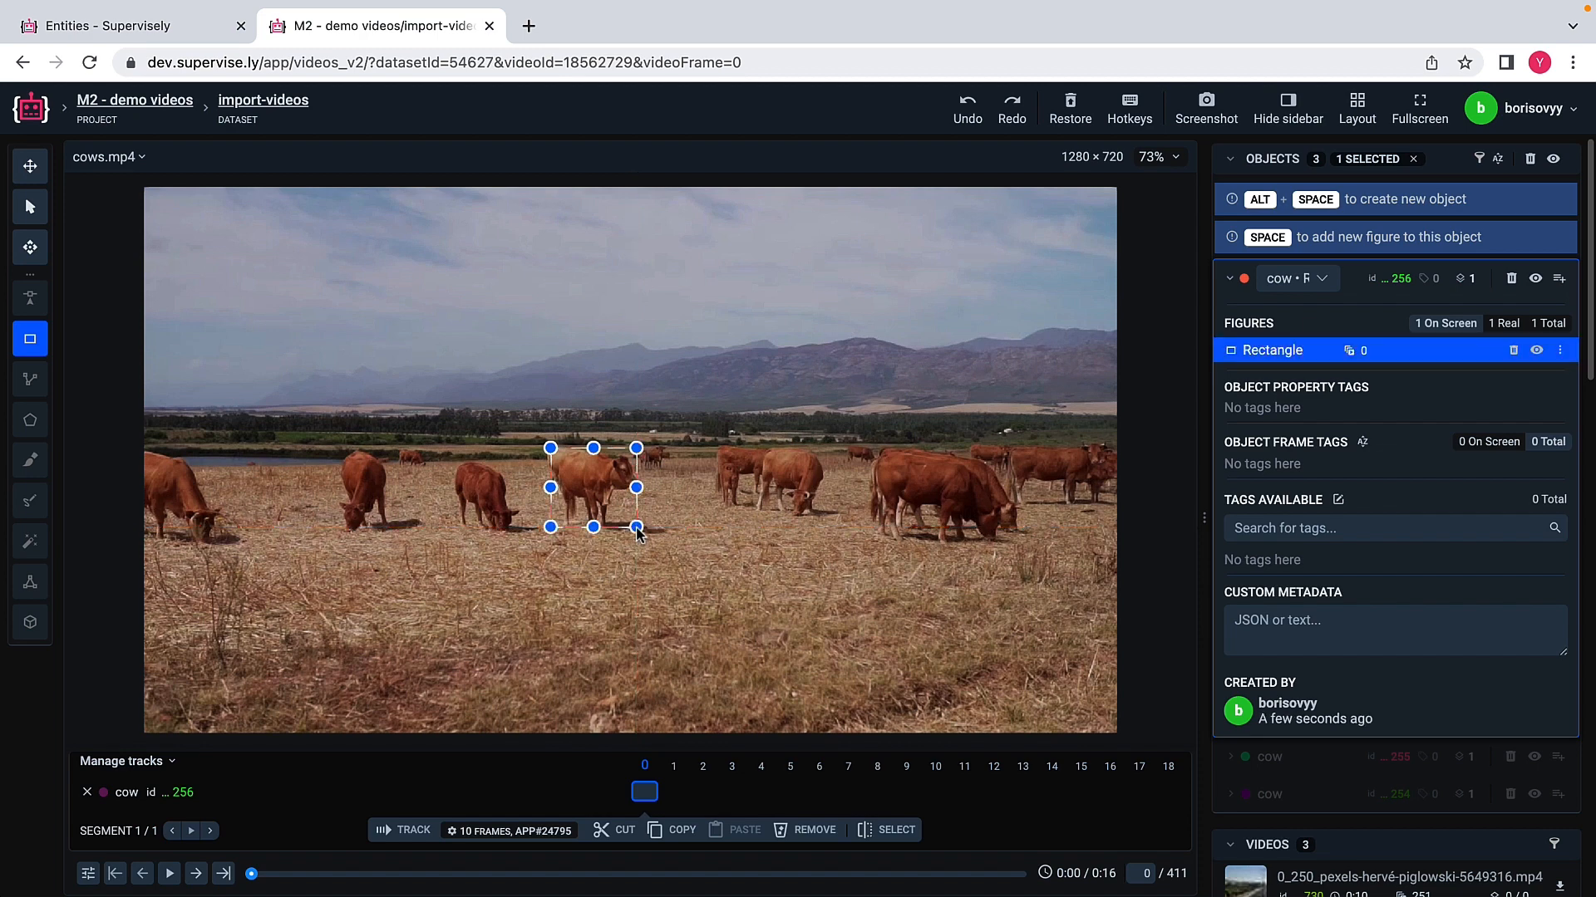
key("alt+space")
key("Escape")
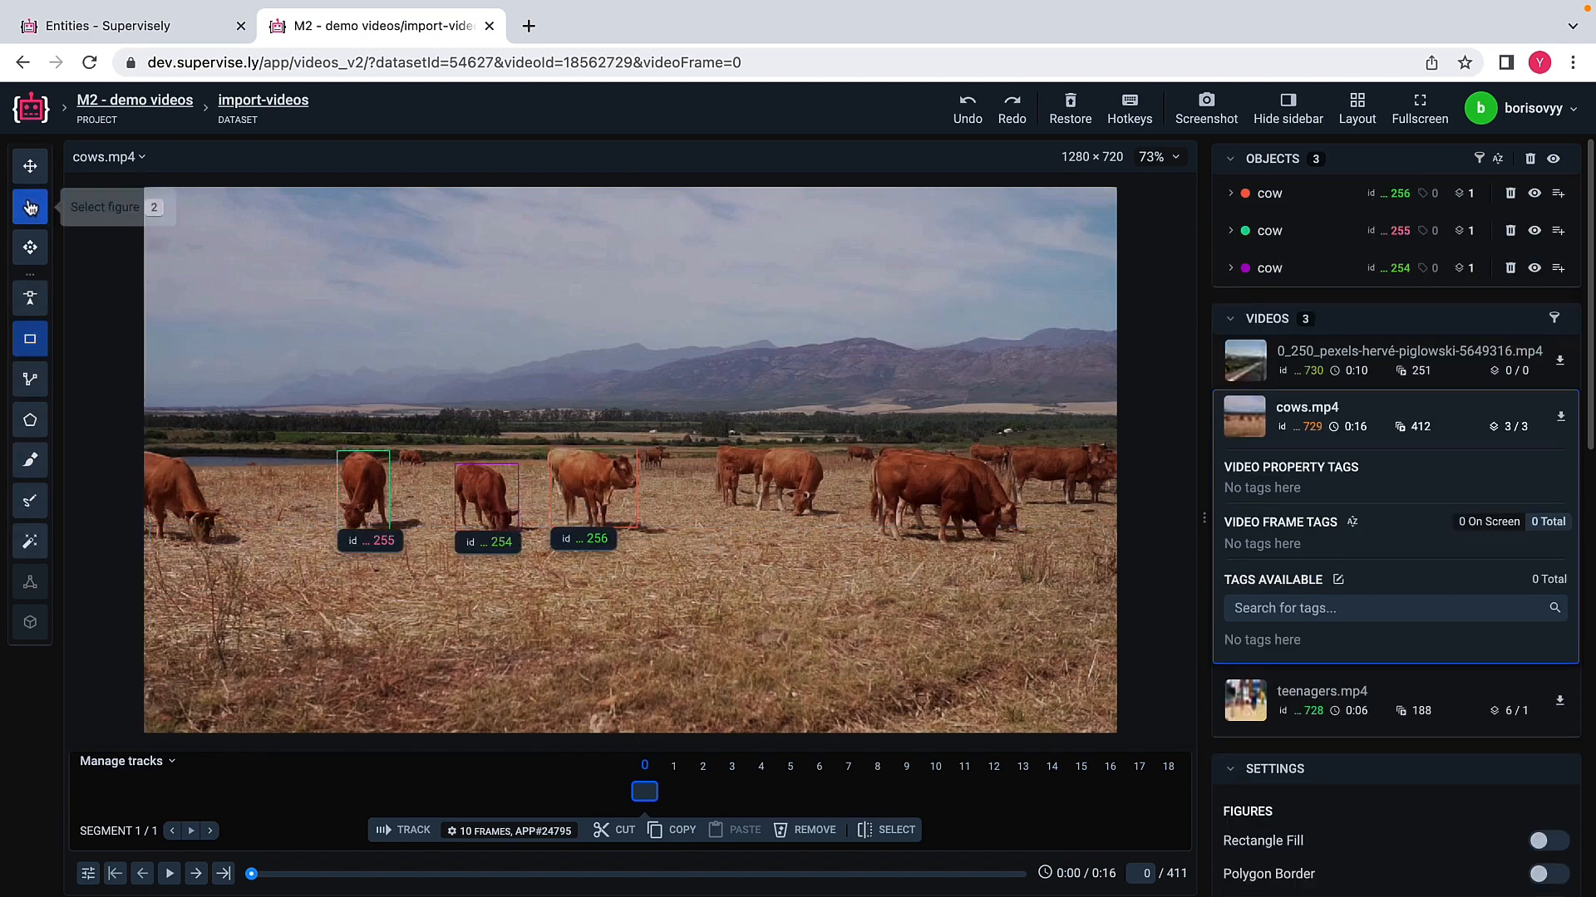
Step: Select all three cow rectangles together and track them forward over 10 frames with the TransT object tracking app
left_click_drag(292, 403, 721, 521)
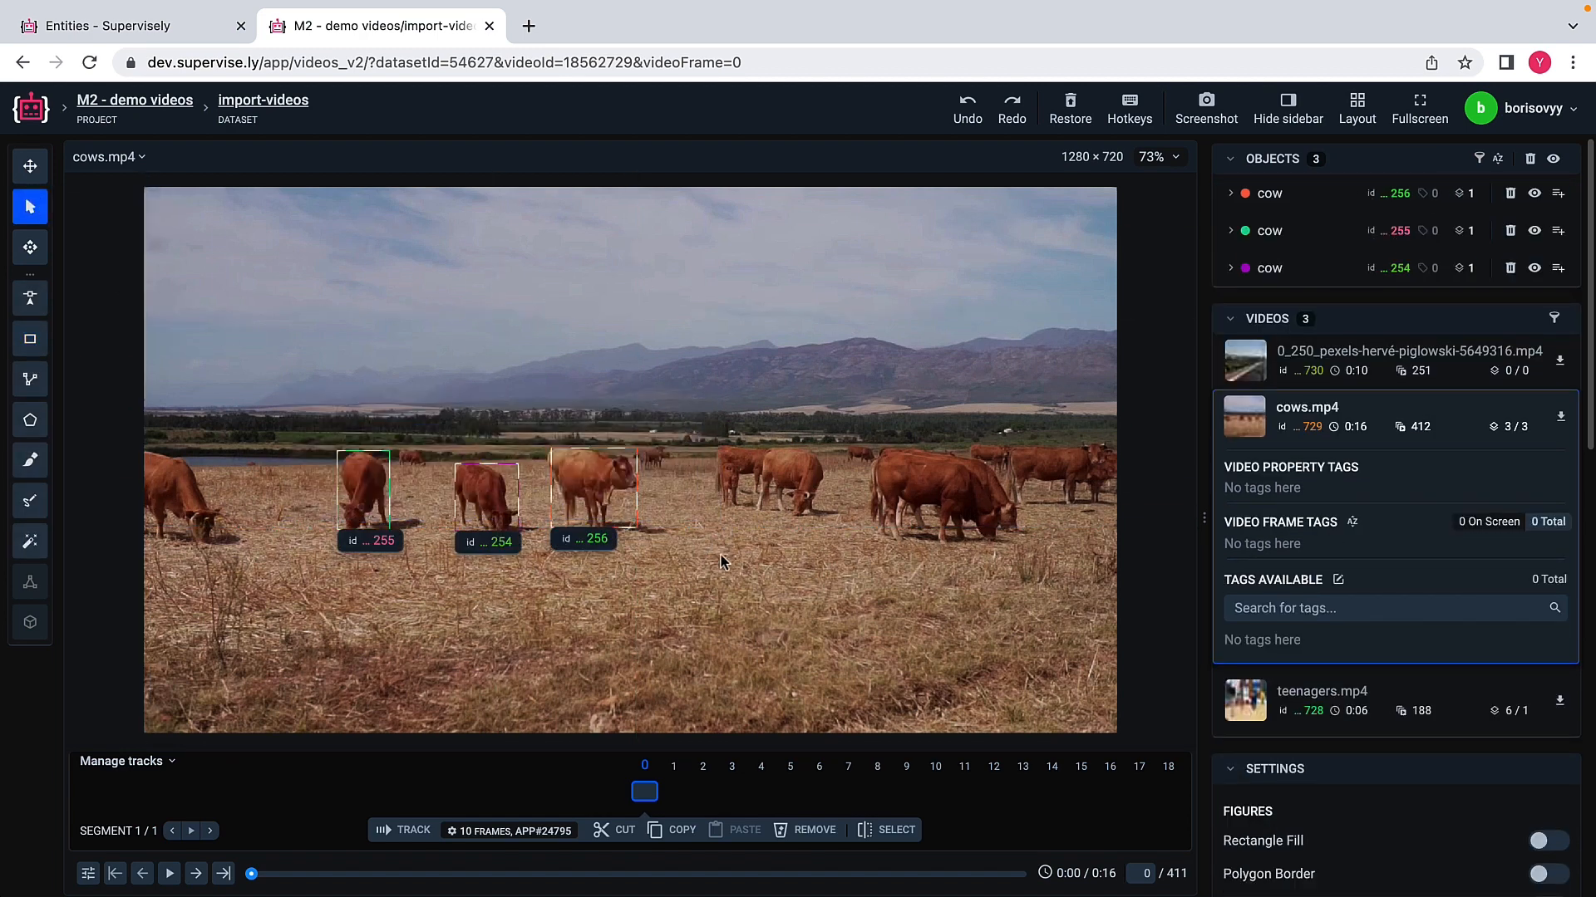
left_click(549, 831)
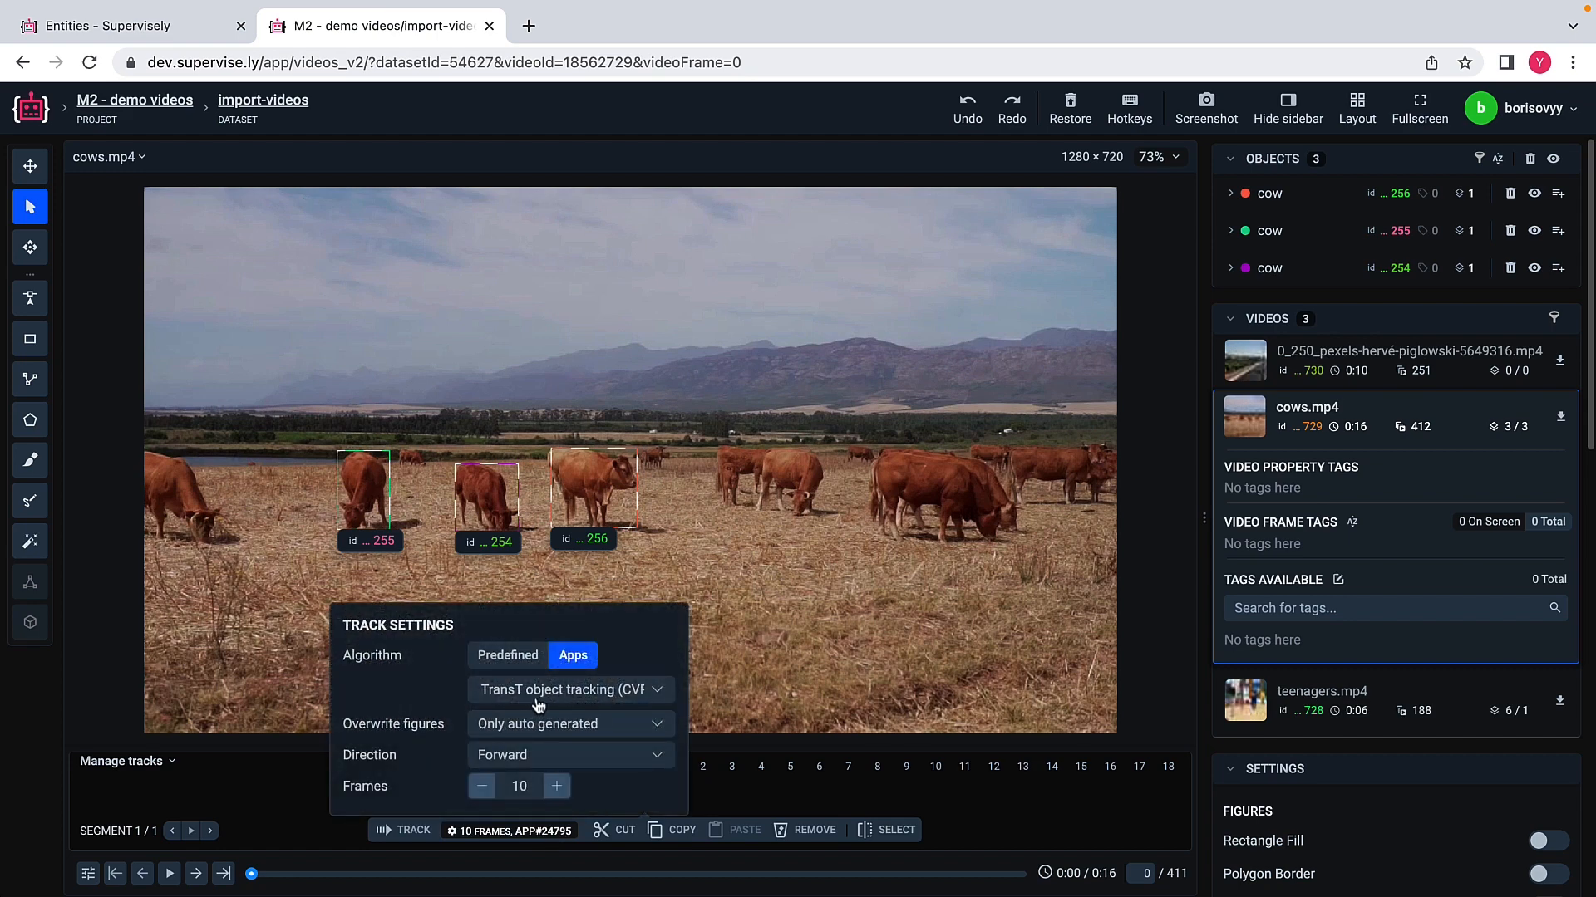
left_click(414, 830)
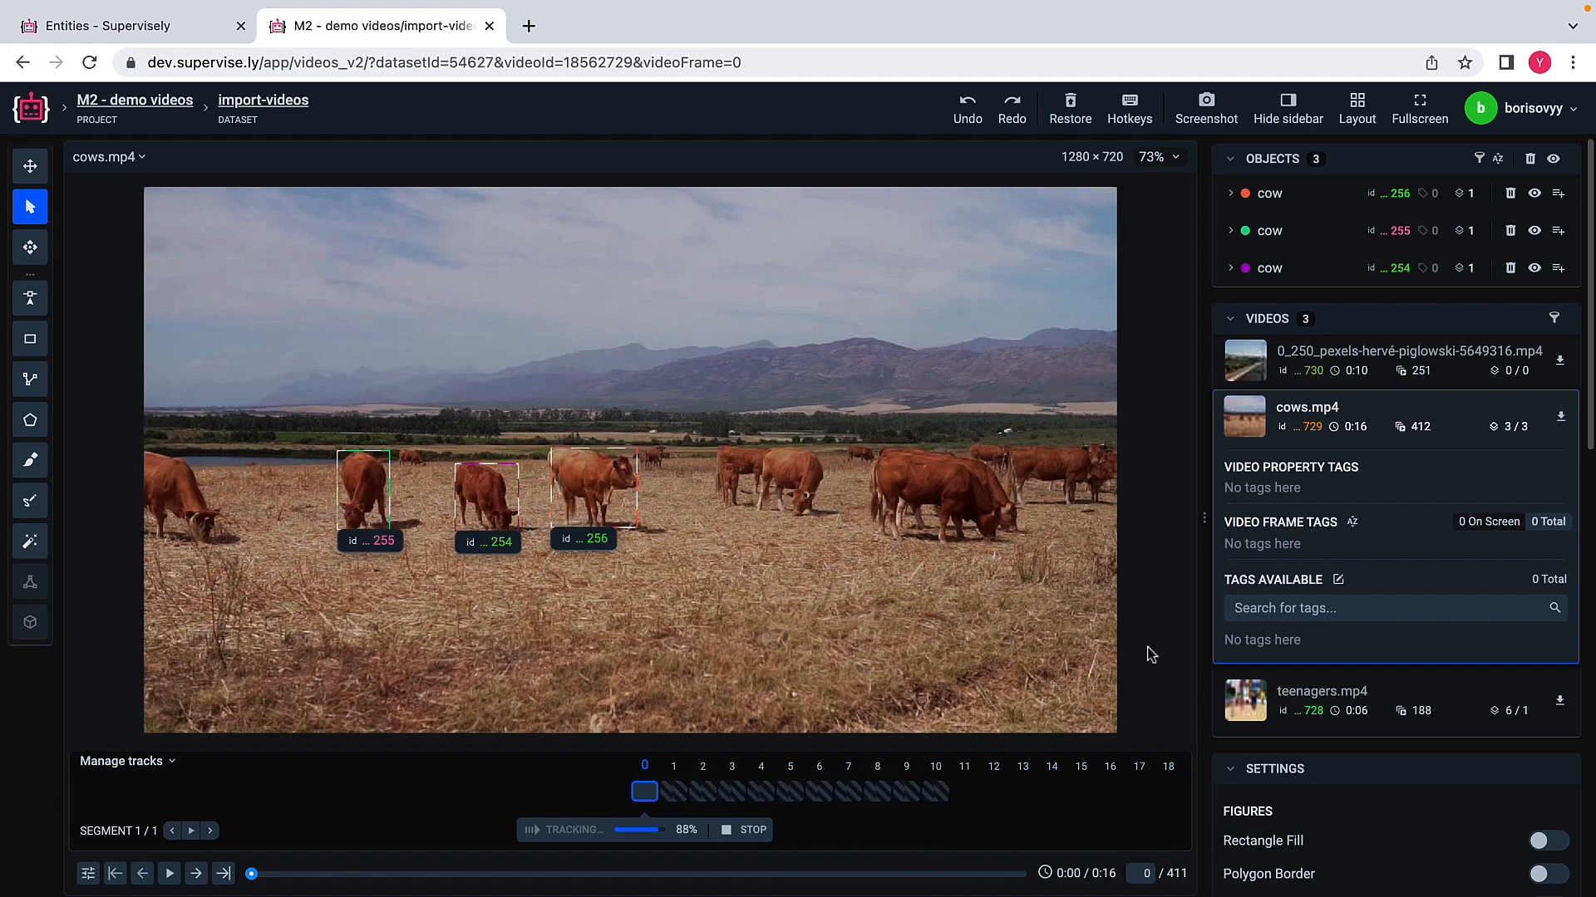
Step: Go through the tracked frames up to frame 10 to check how the rectangles follow the cows
scroll(1316, 696, "down", 4)
scroll(1317, 696, "down", 1)
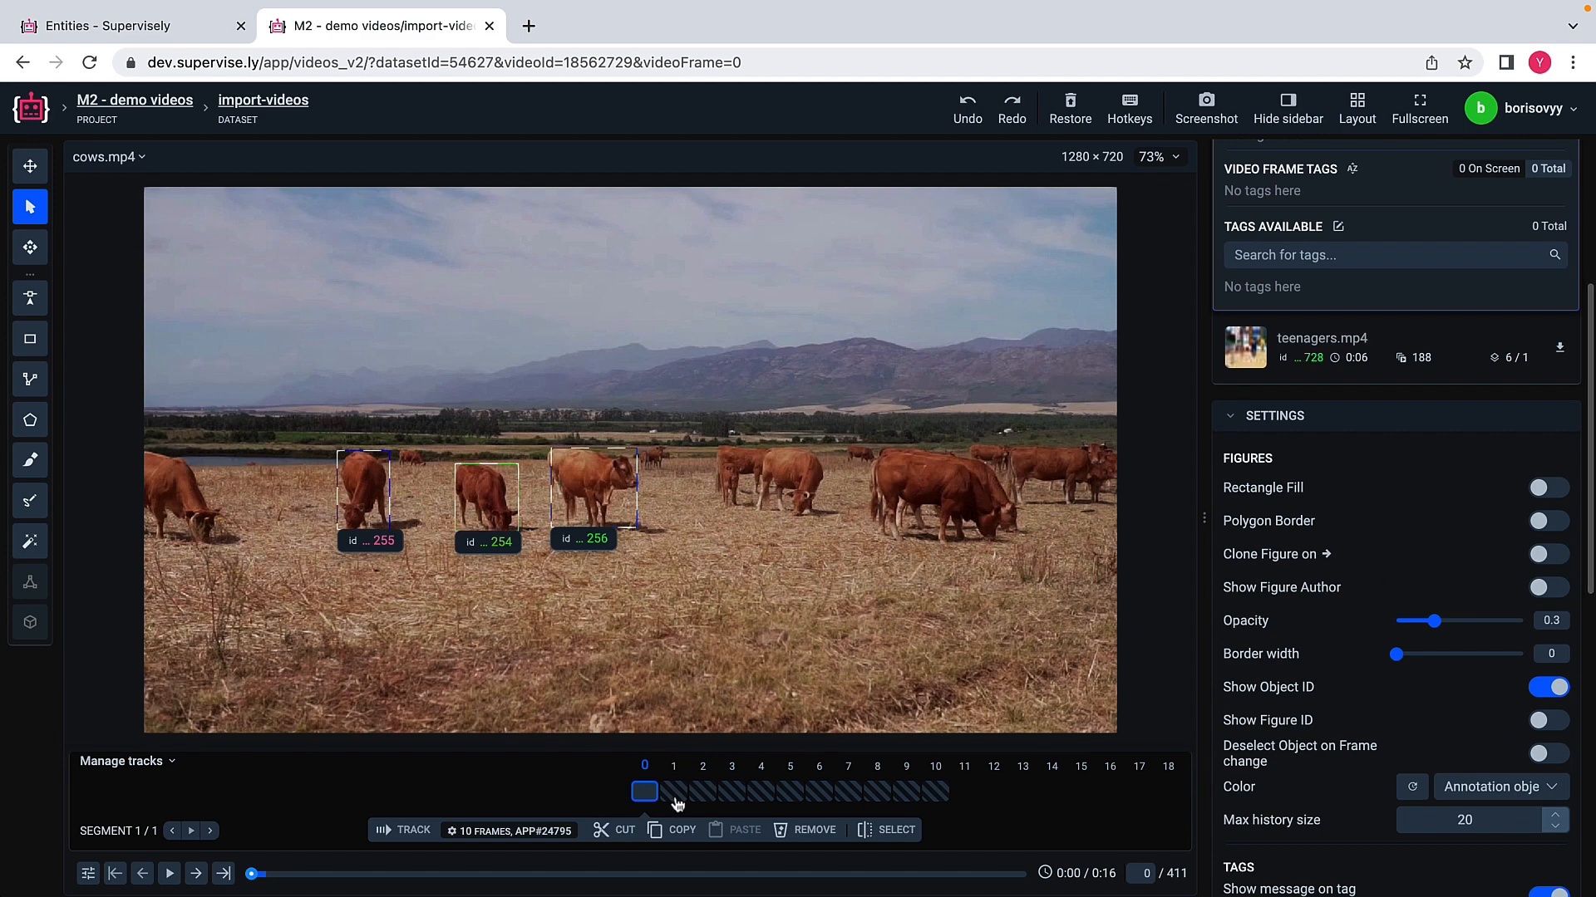
left_click(675, 796)
left_click(675, 796)
left_click(675, 797)
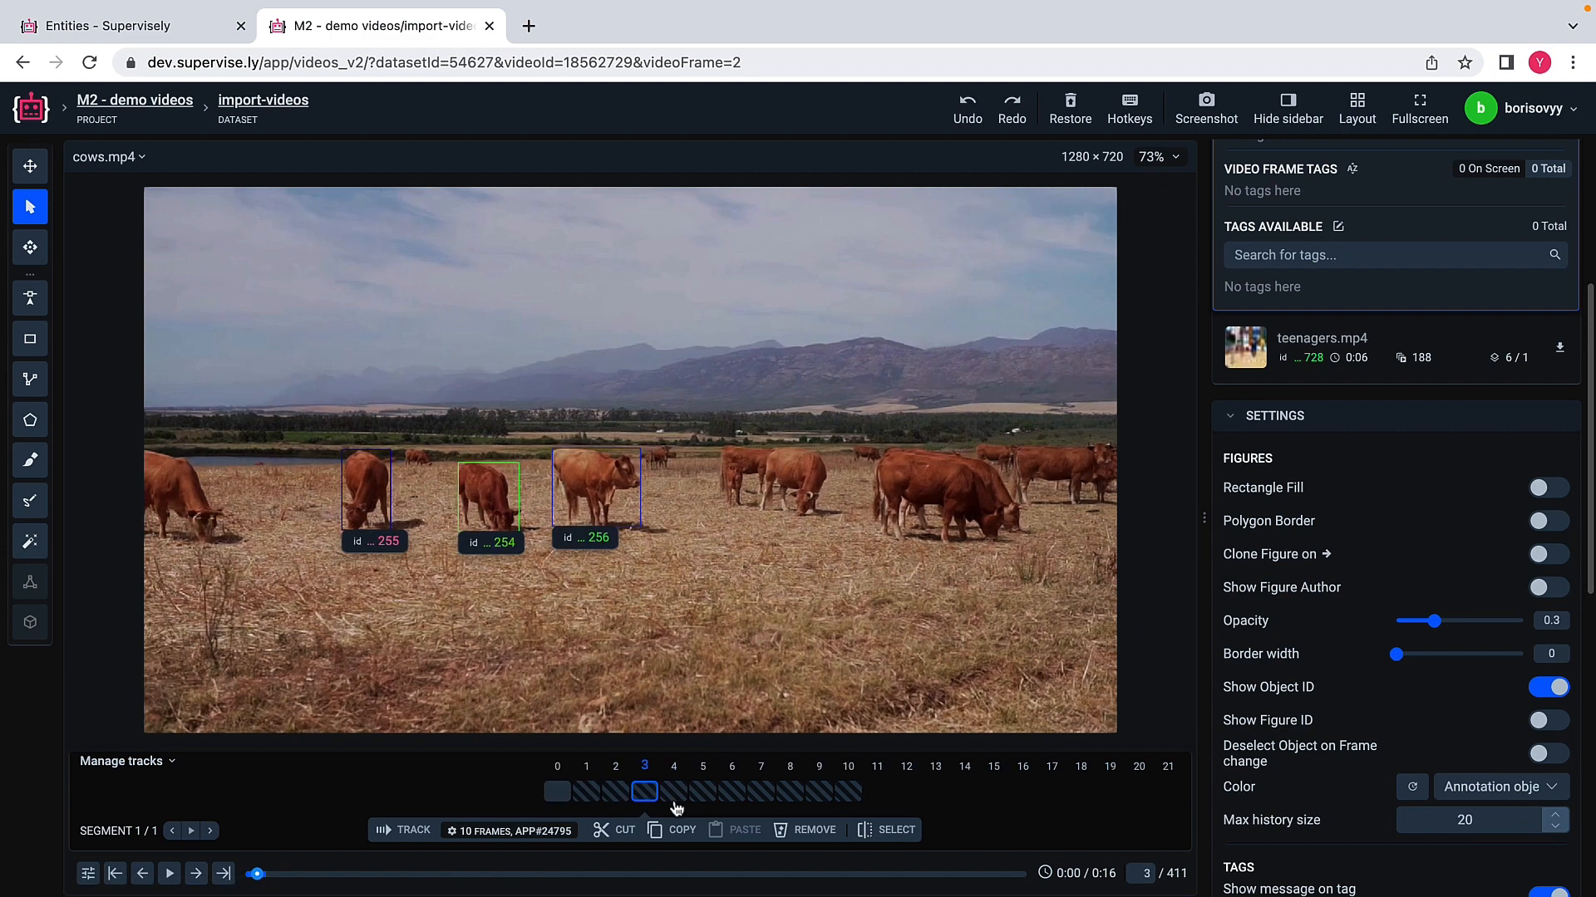
left_click(675, 796)
left_click(674, 796)
left_click(674, 800)
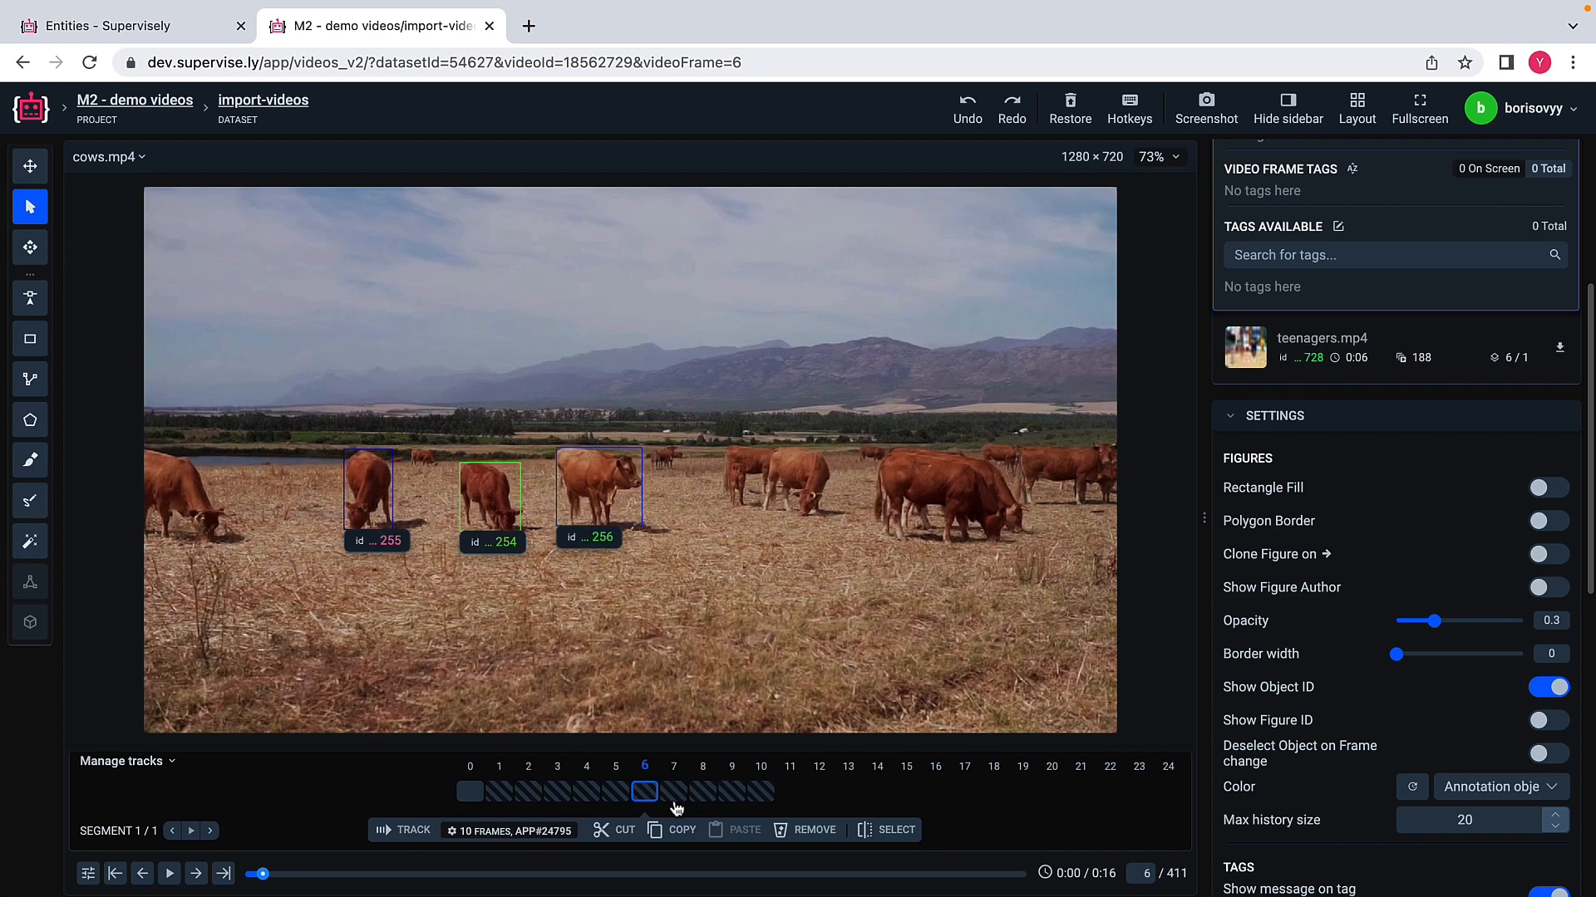
left_click(675, 799)
left_click(675, 800)
left_click(675, 799)
left_click(675, 799)
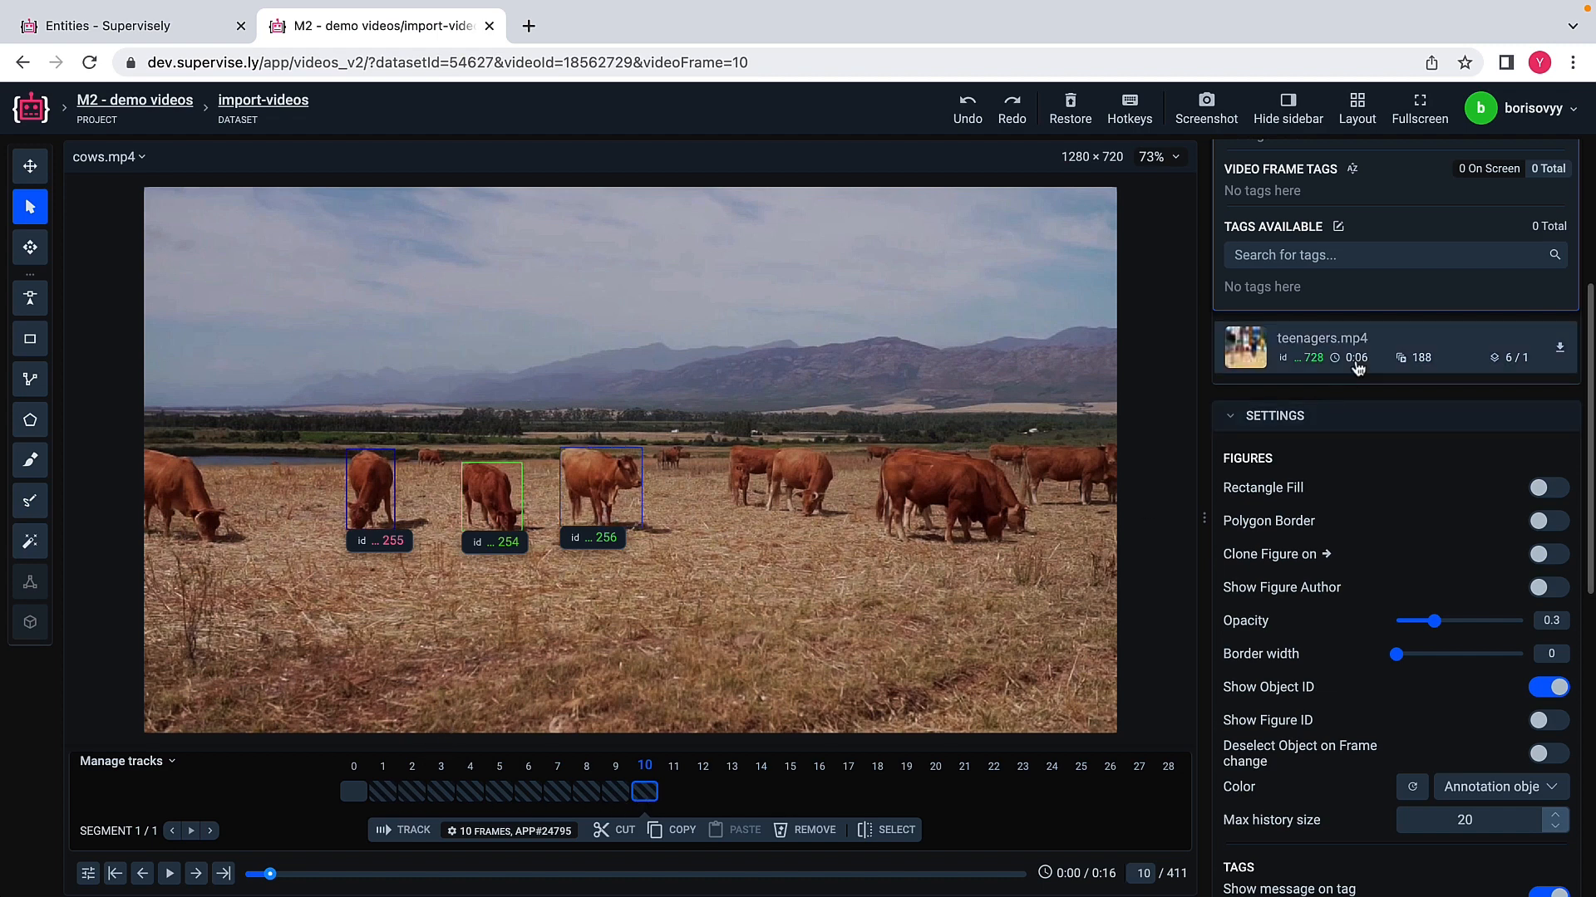
Step: Open the highway traffic video and create a class named car with the Rectangle shape and a green color
scroll(1353, 356, "up", 5)
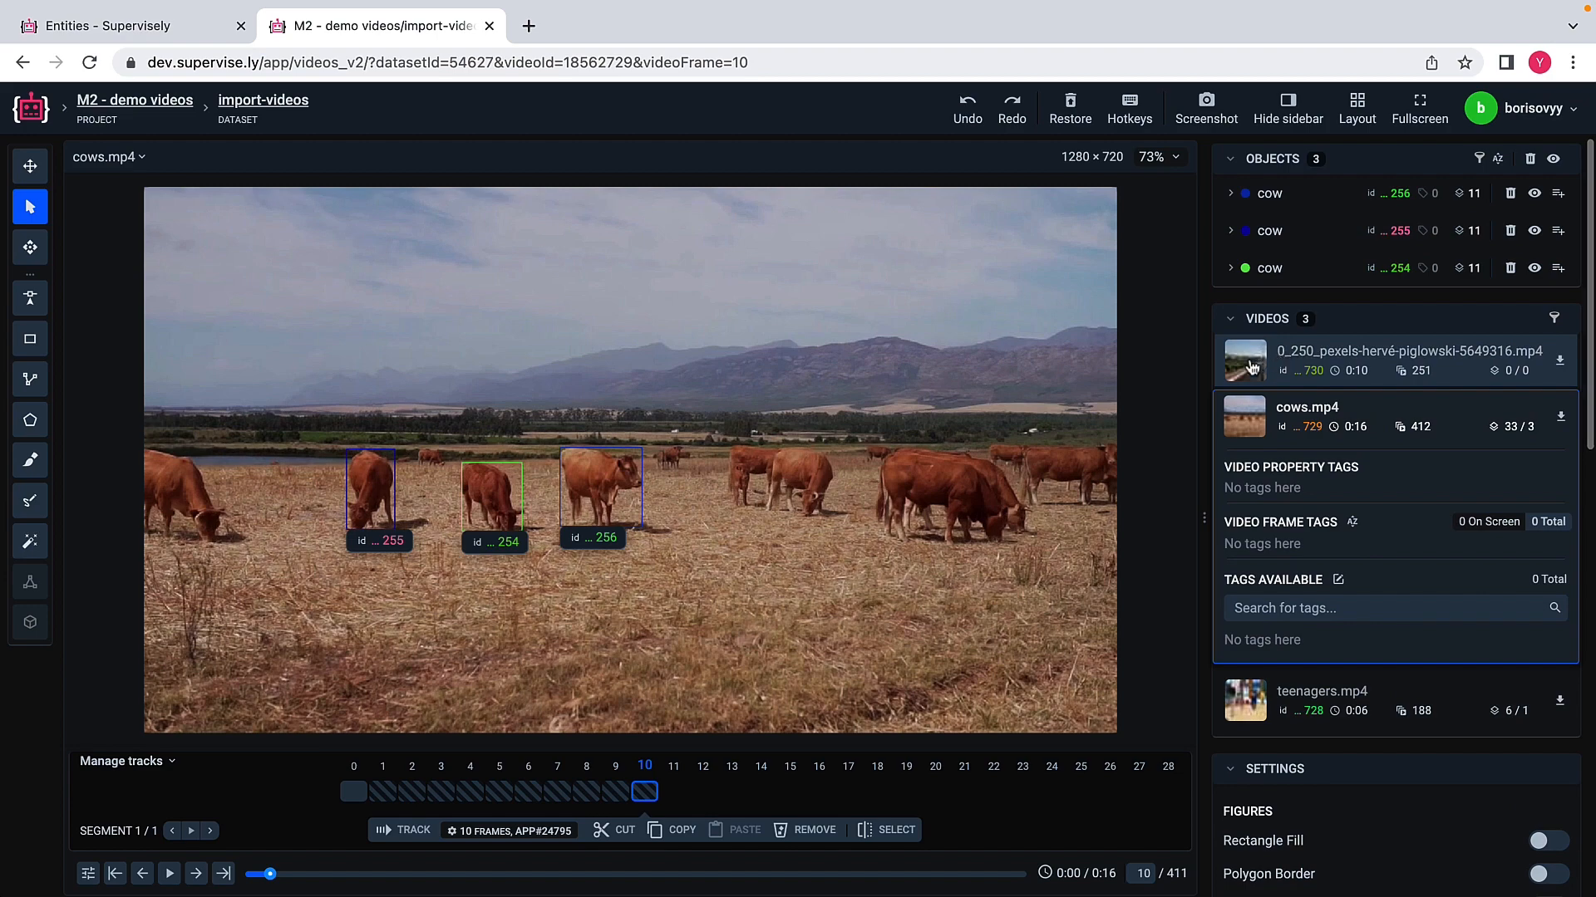
left_click(1283, 361)
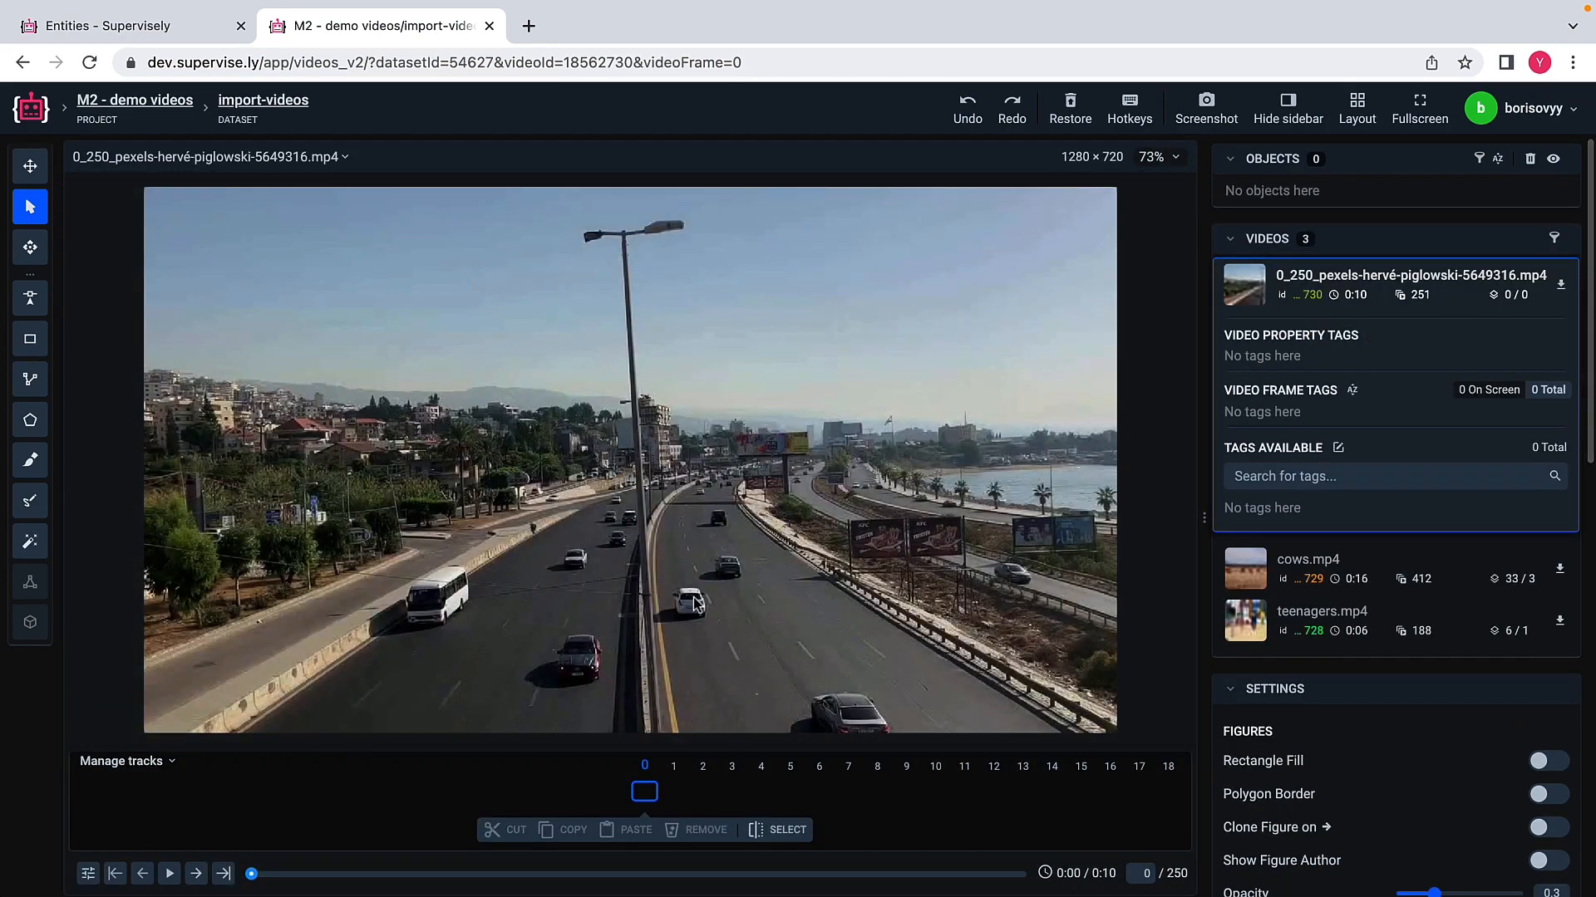
left_click(30, 339)
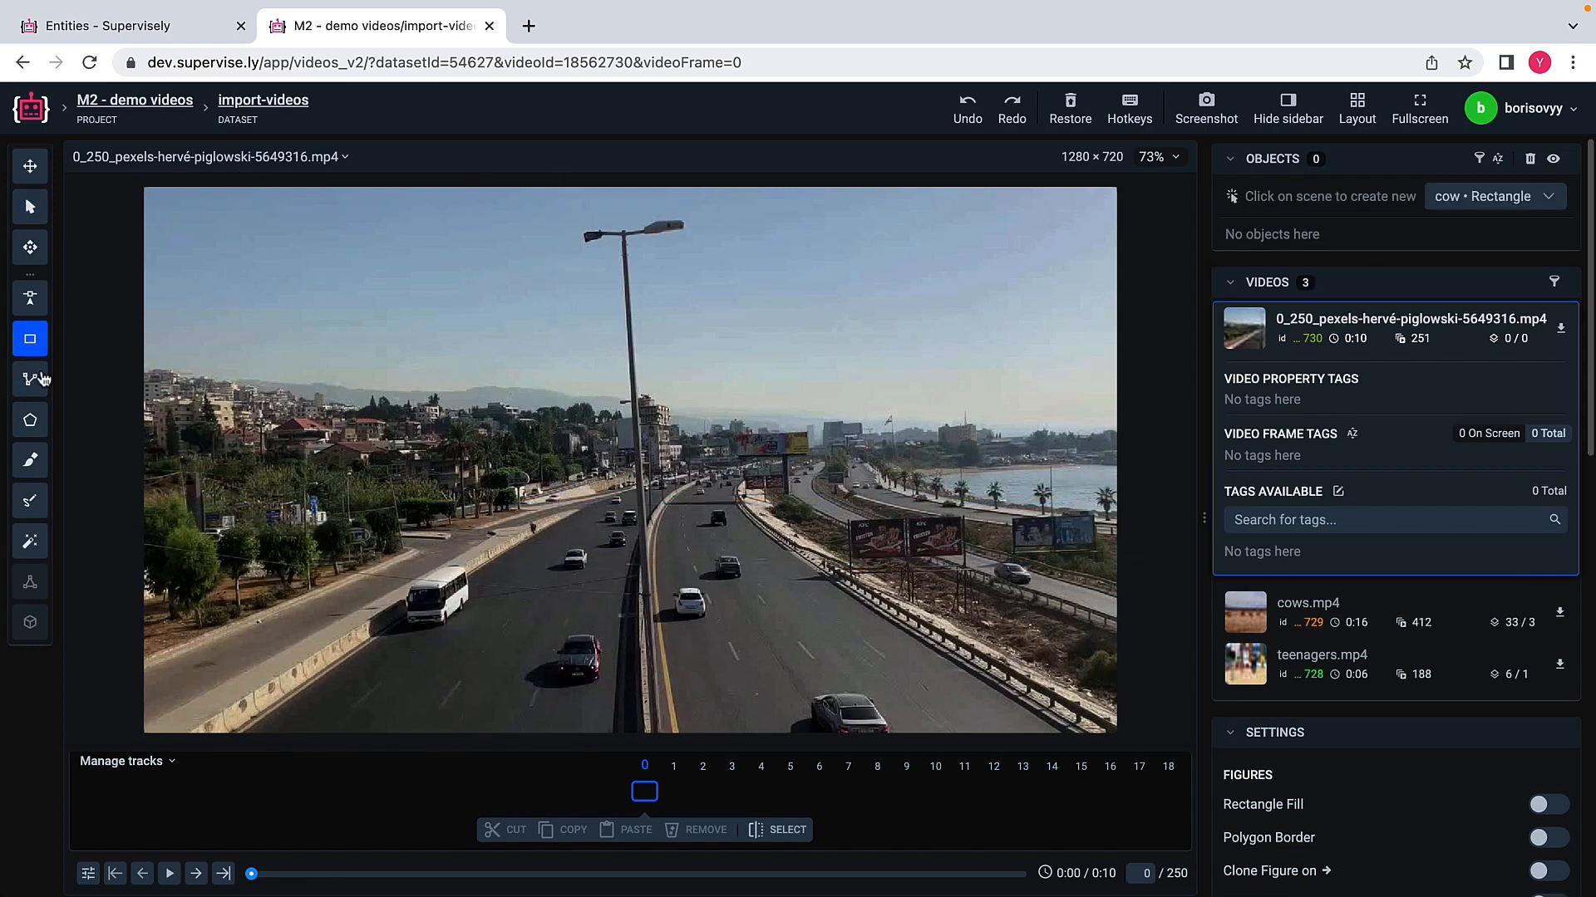
left_click(1538, 200)
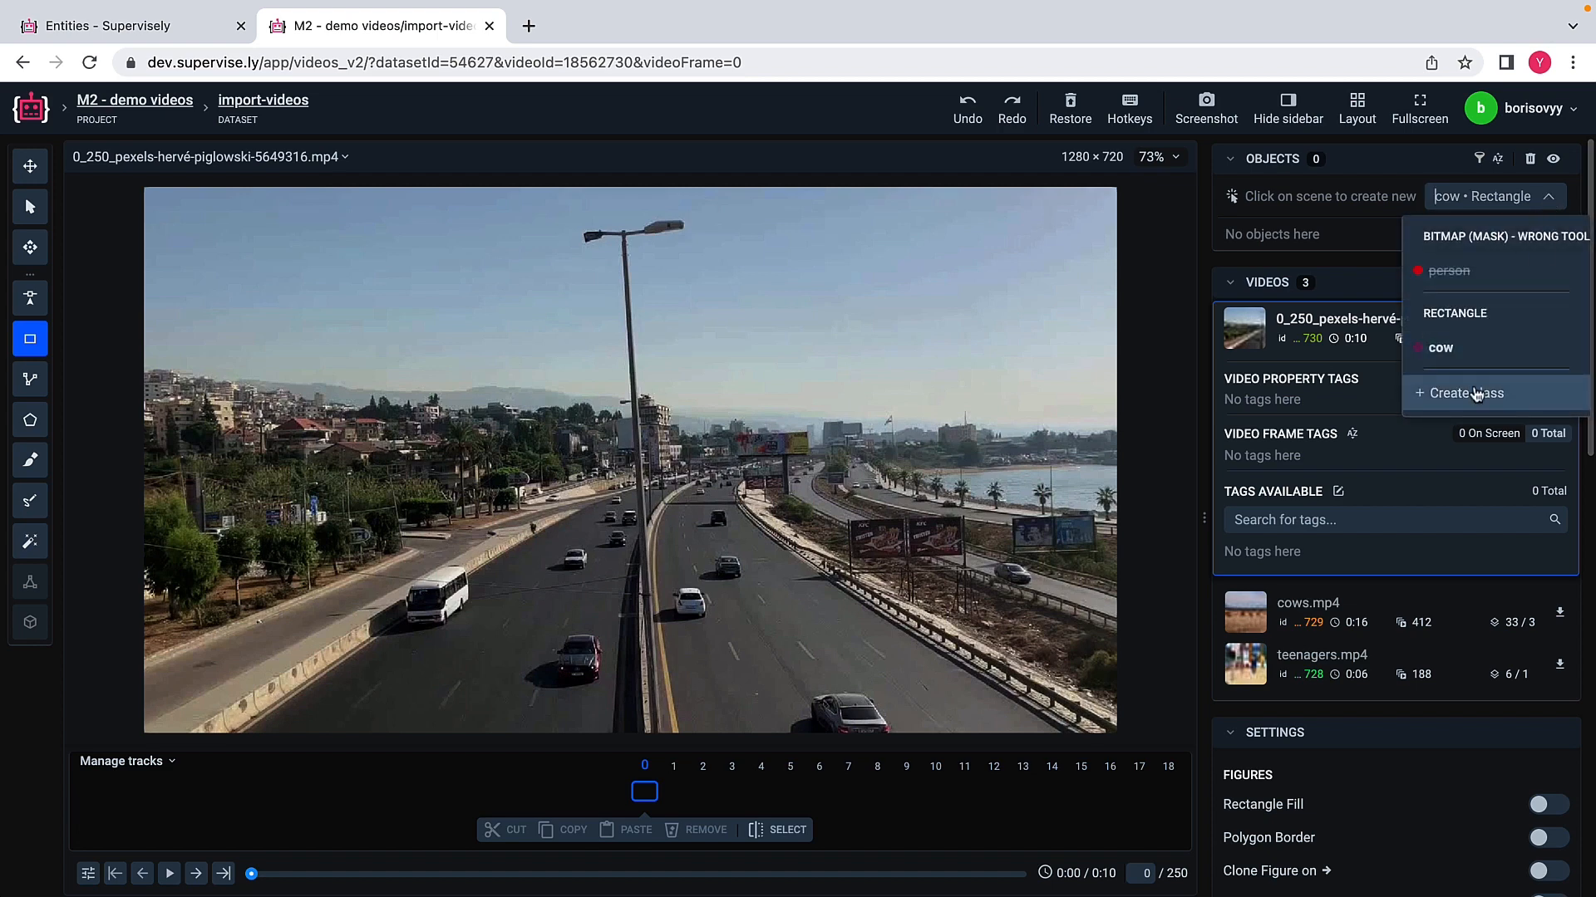
left_click(1476, 394)
type("car")
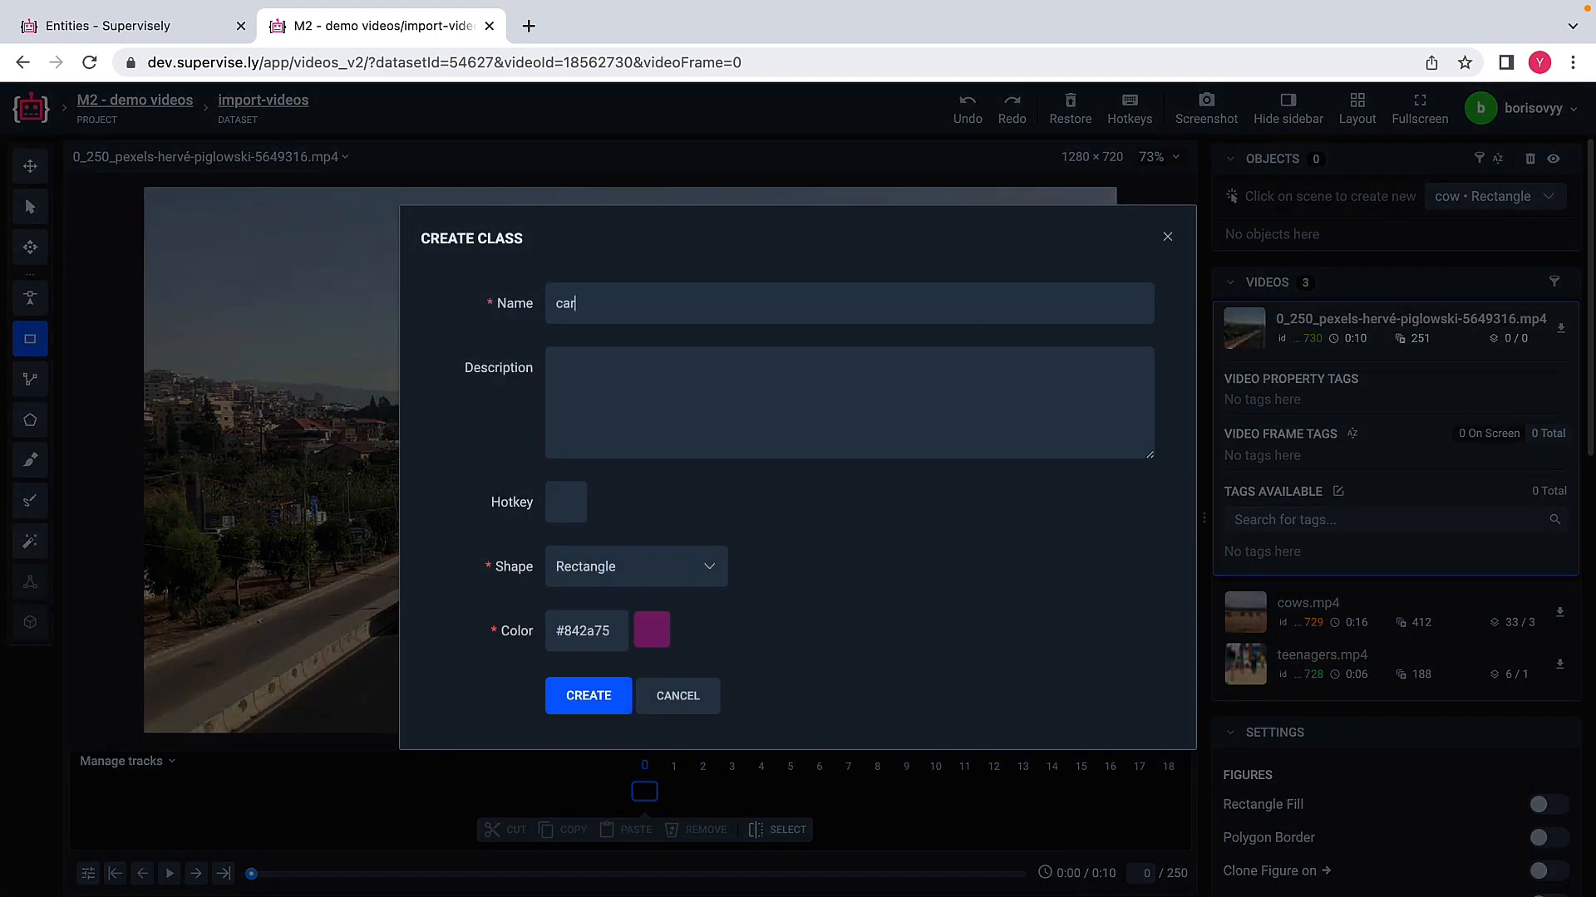
left_click(587, 632)
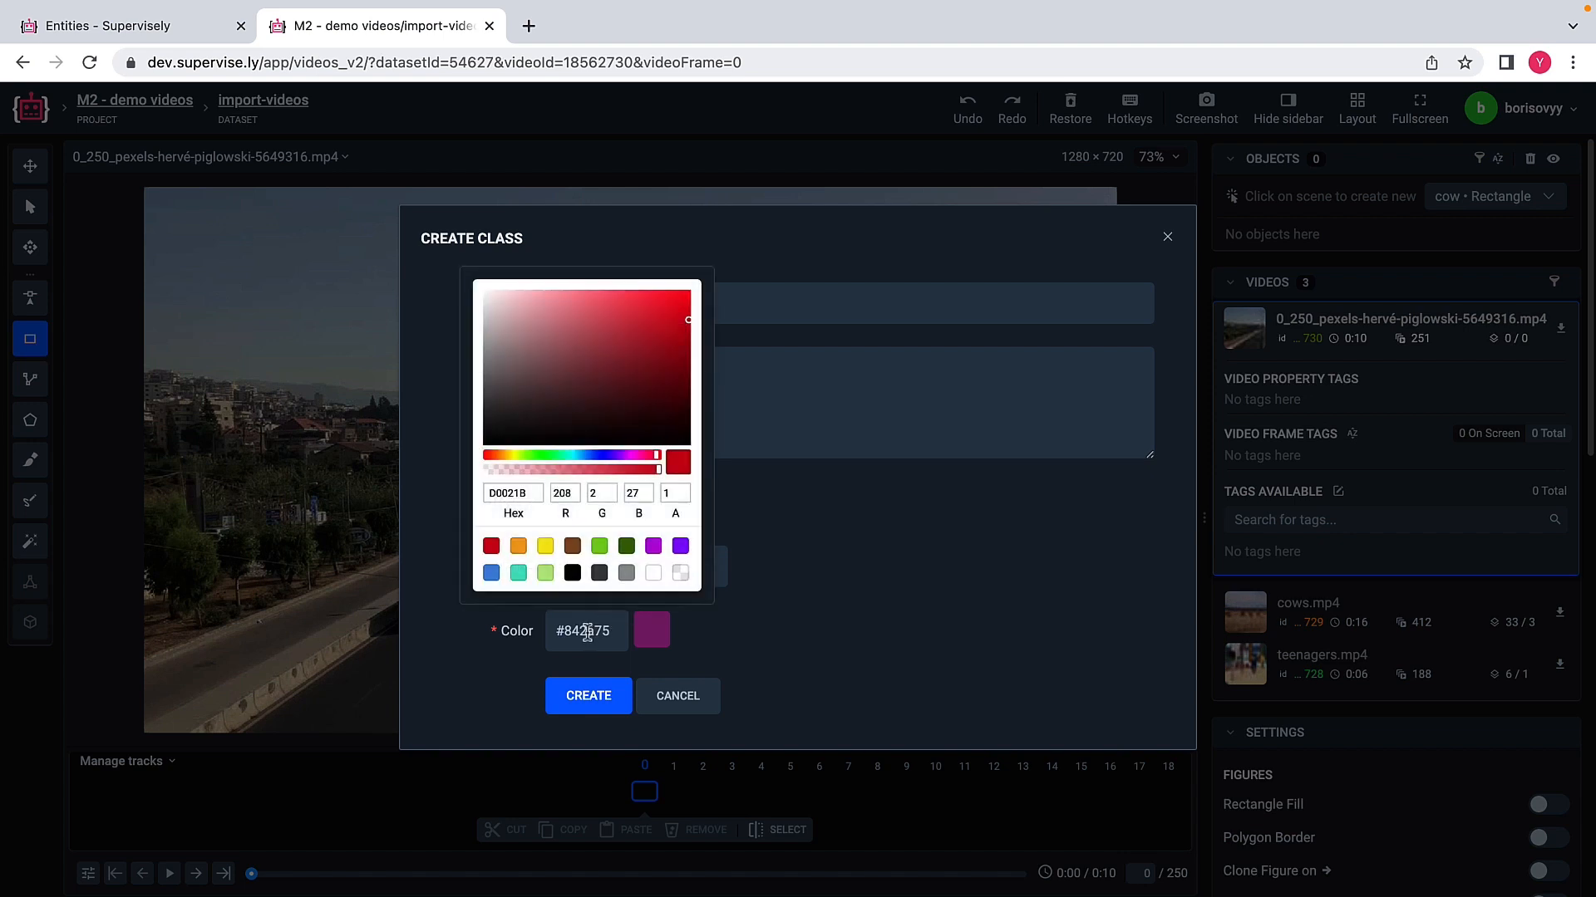
left_click(599, 555)
left_click(605, 701)
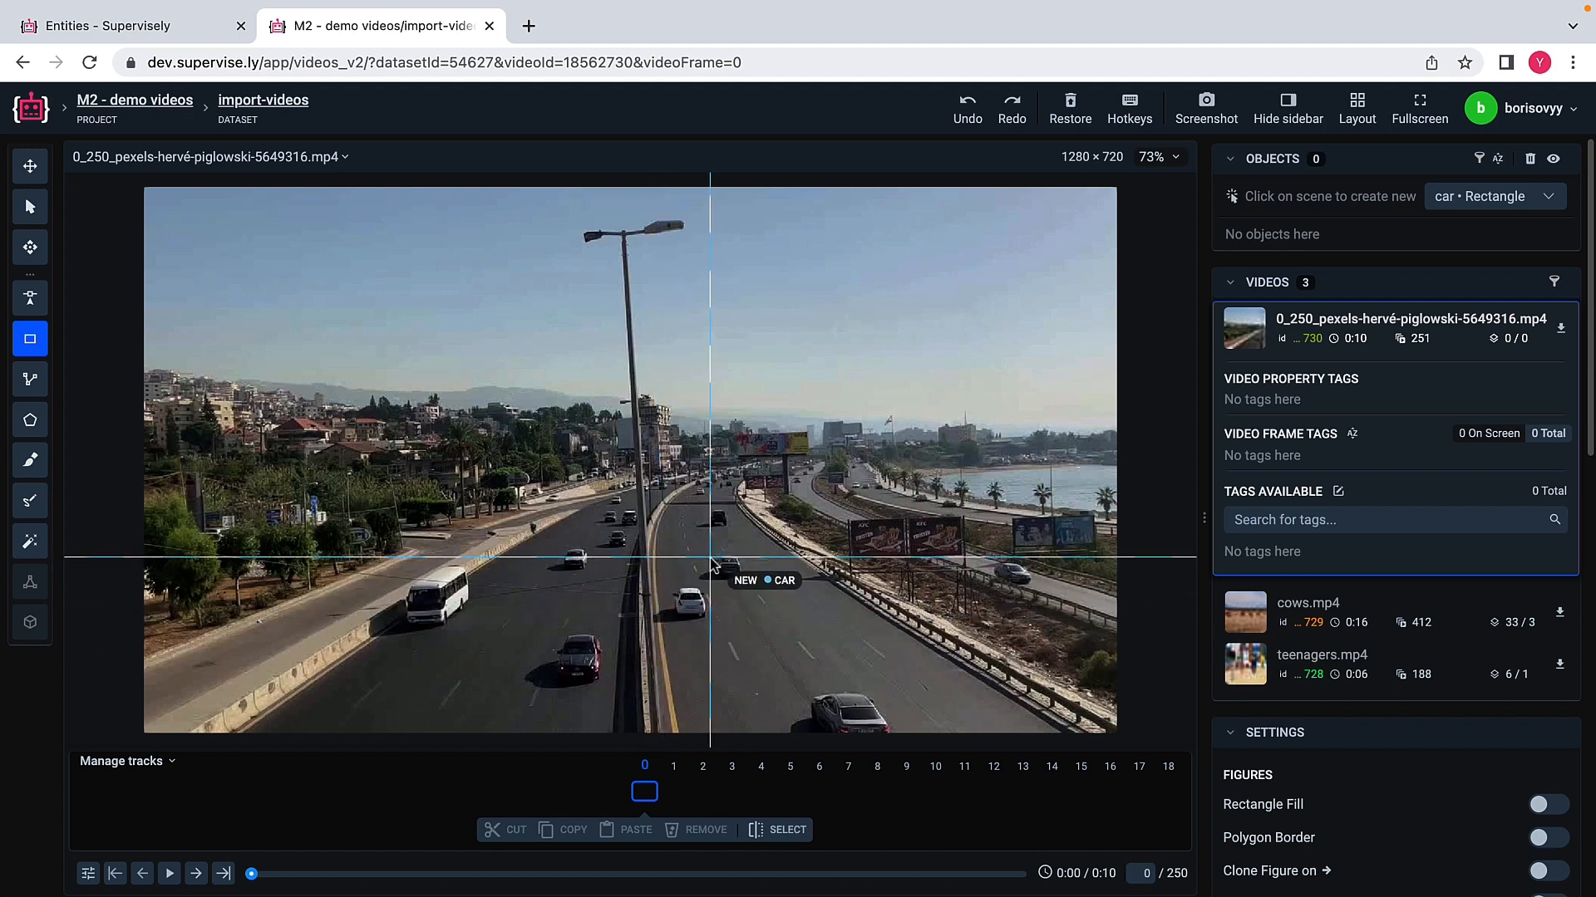
Step: Draw rectangles around the dark car and the white car just right of the median on frame 0, each as a separate car object
scroll(710, 565, "up", 3)
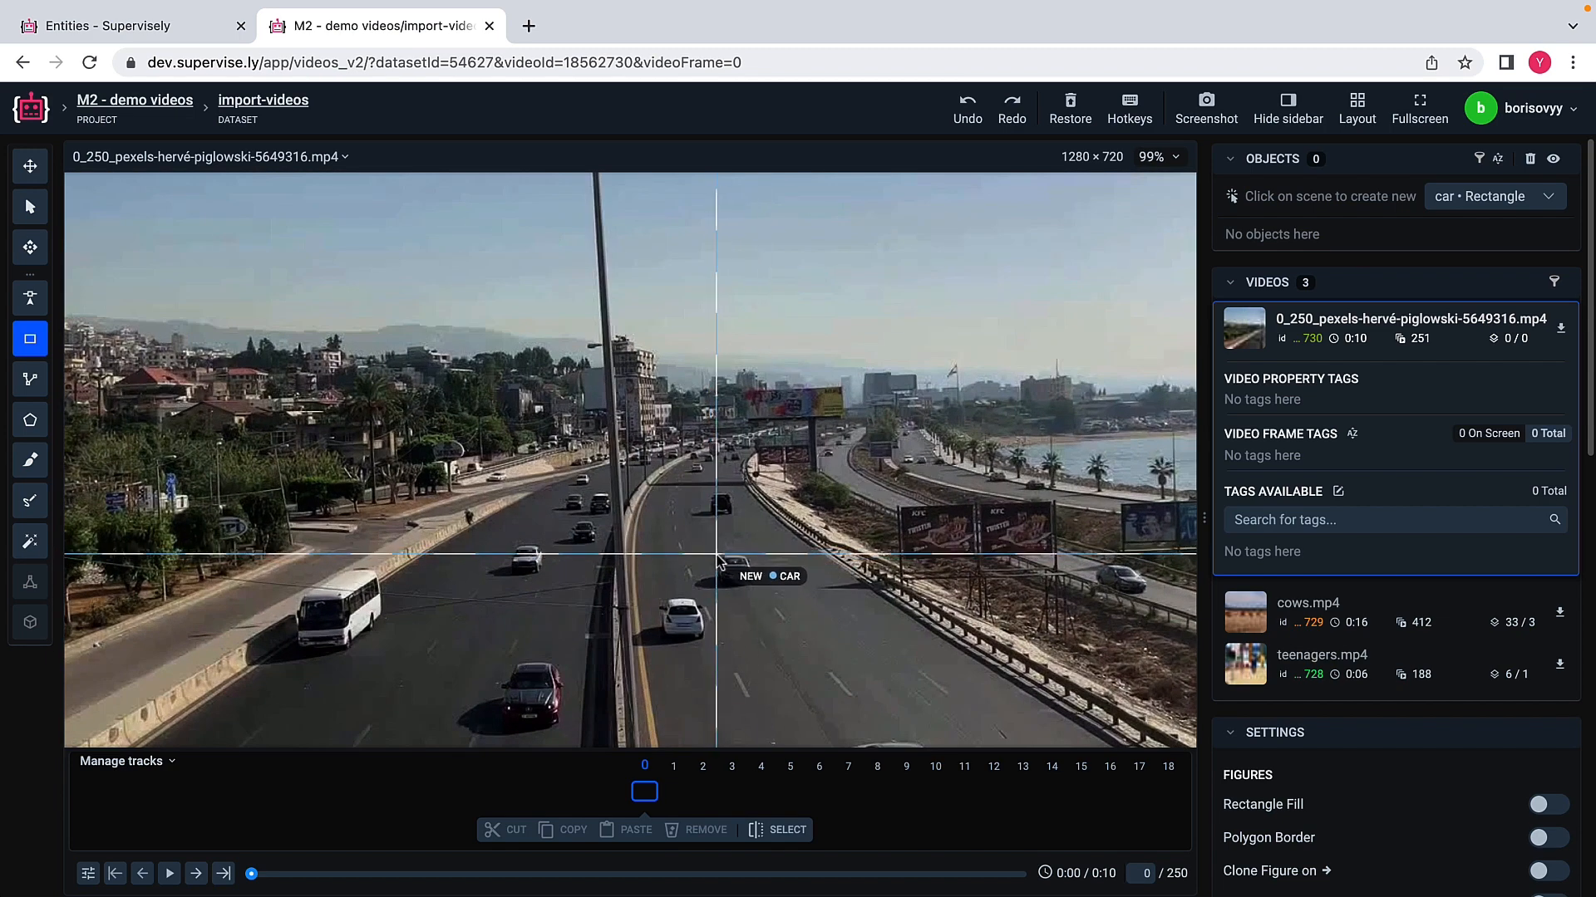
left_click(717, 555)
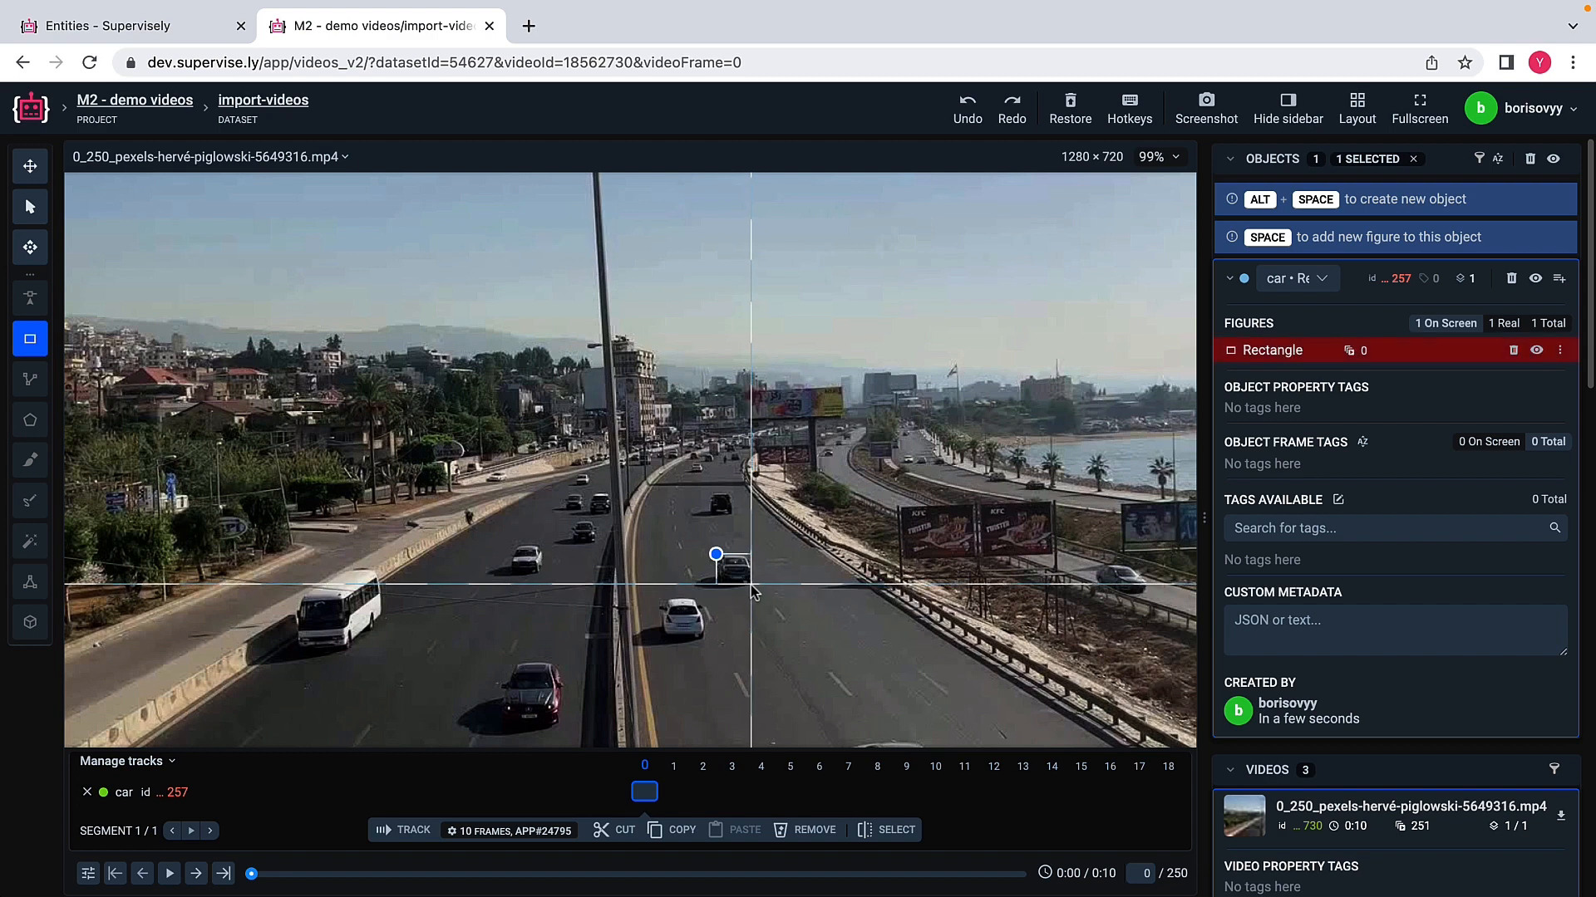
left_click(752, 585)
key("Escape")
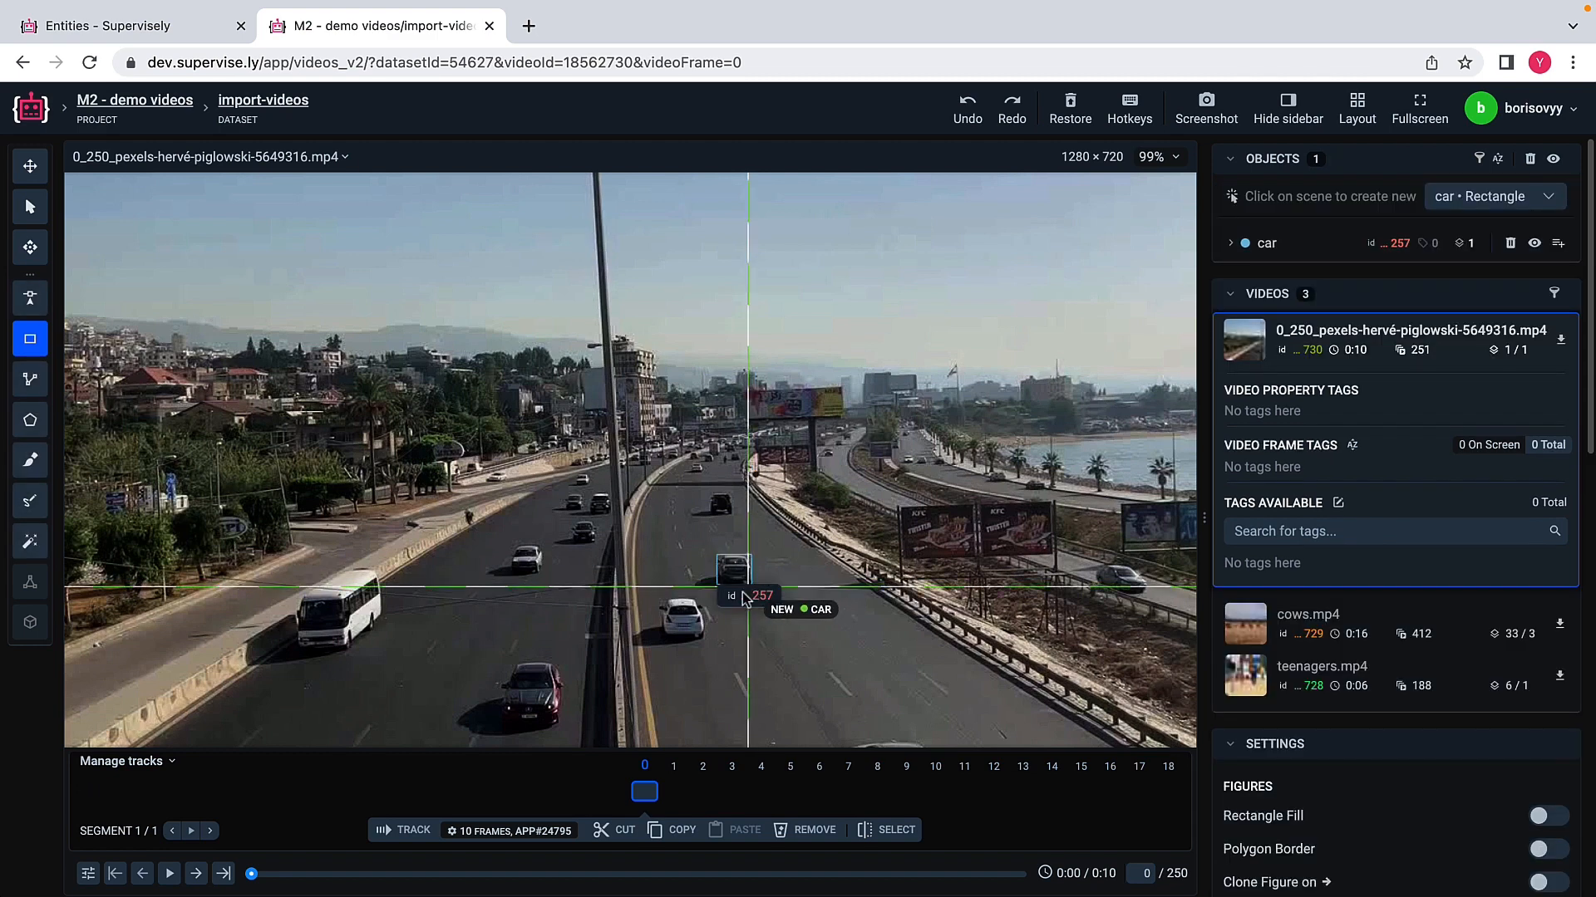
left_click(659, 599)
left_click(704, 637)
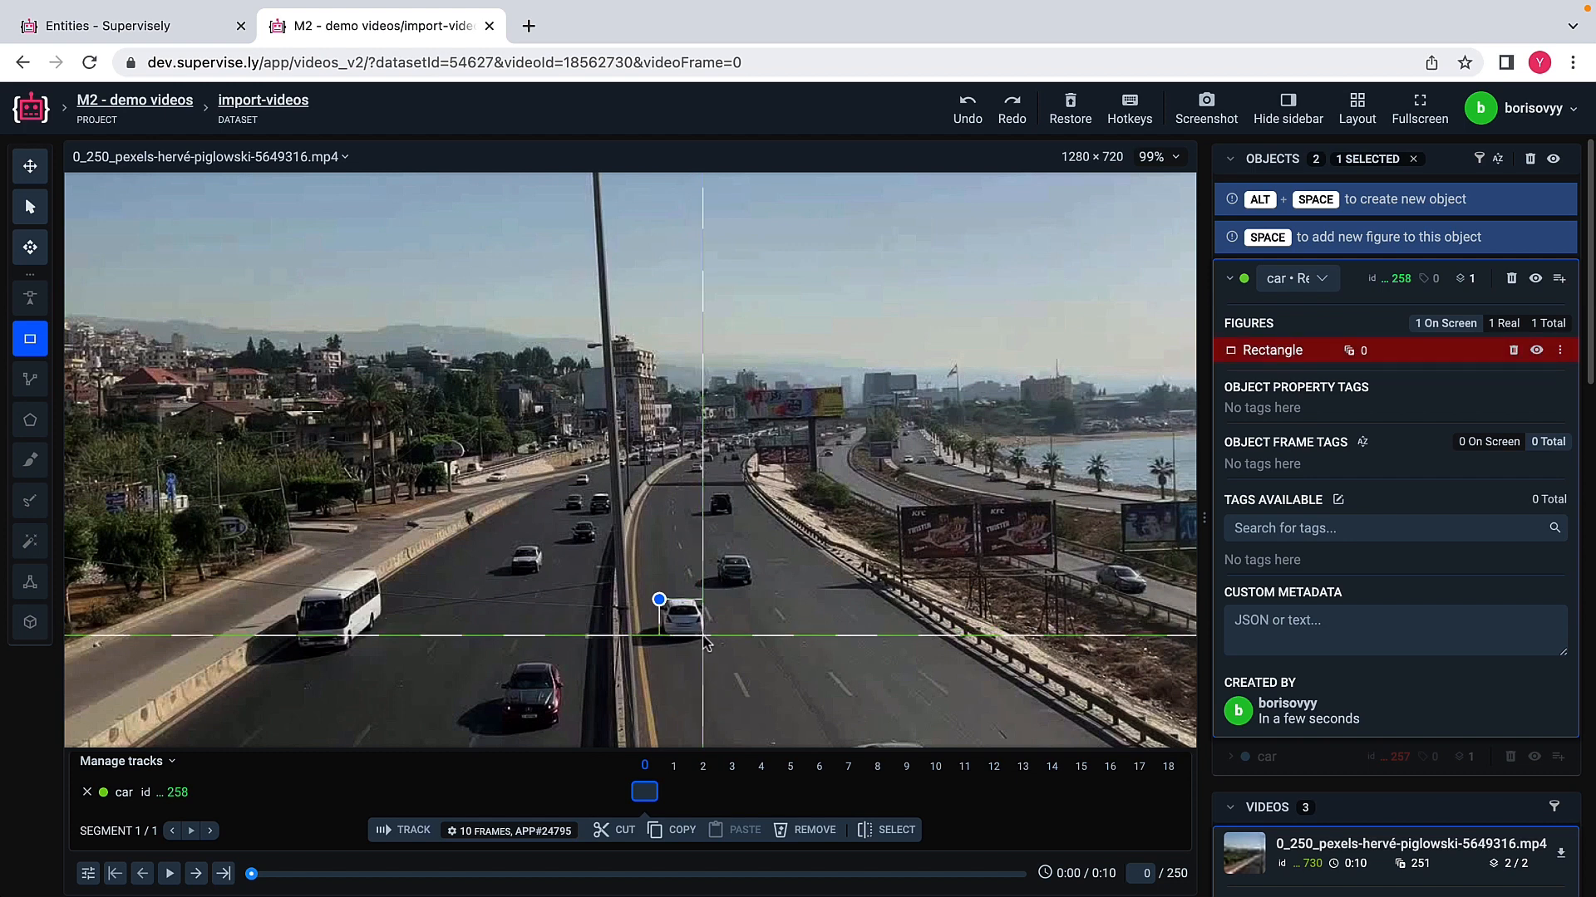
key("Escape")
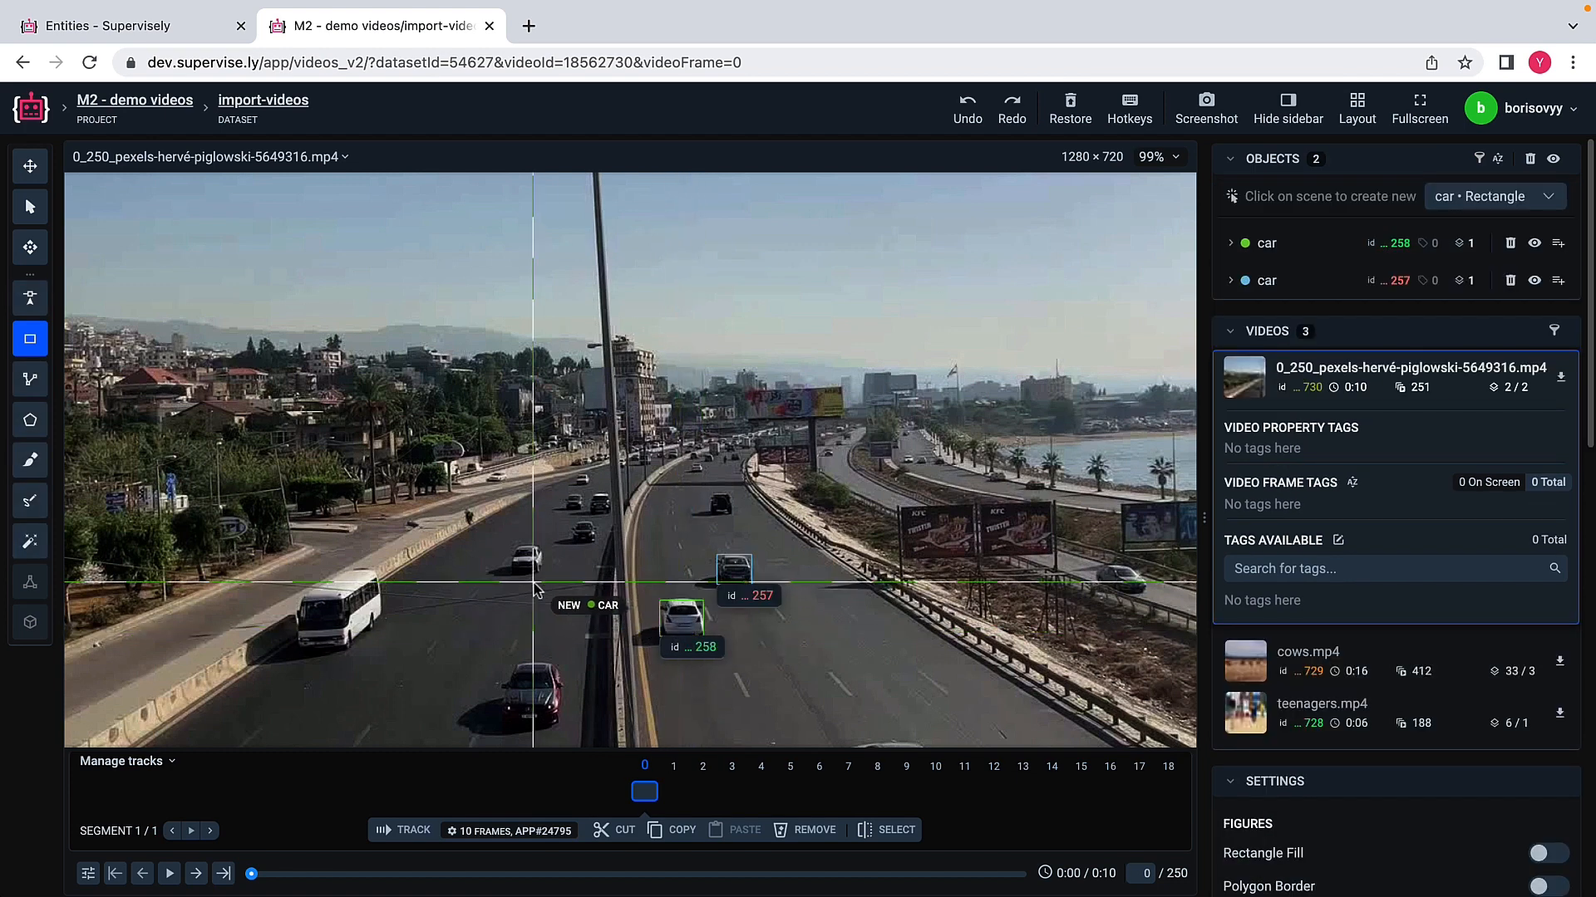
Step: Add separate car rectangles around the small white car mid-road and the white bus on the carriageway left of the median
left_click(509, 545)
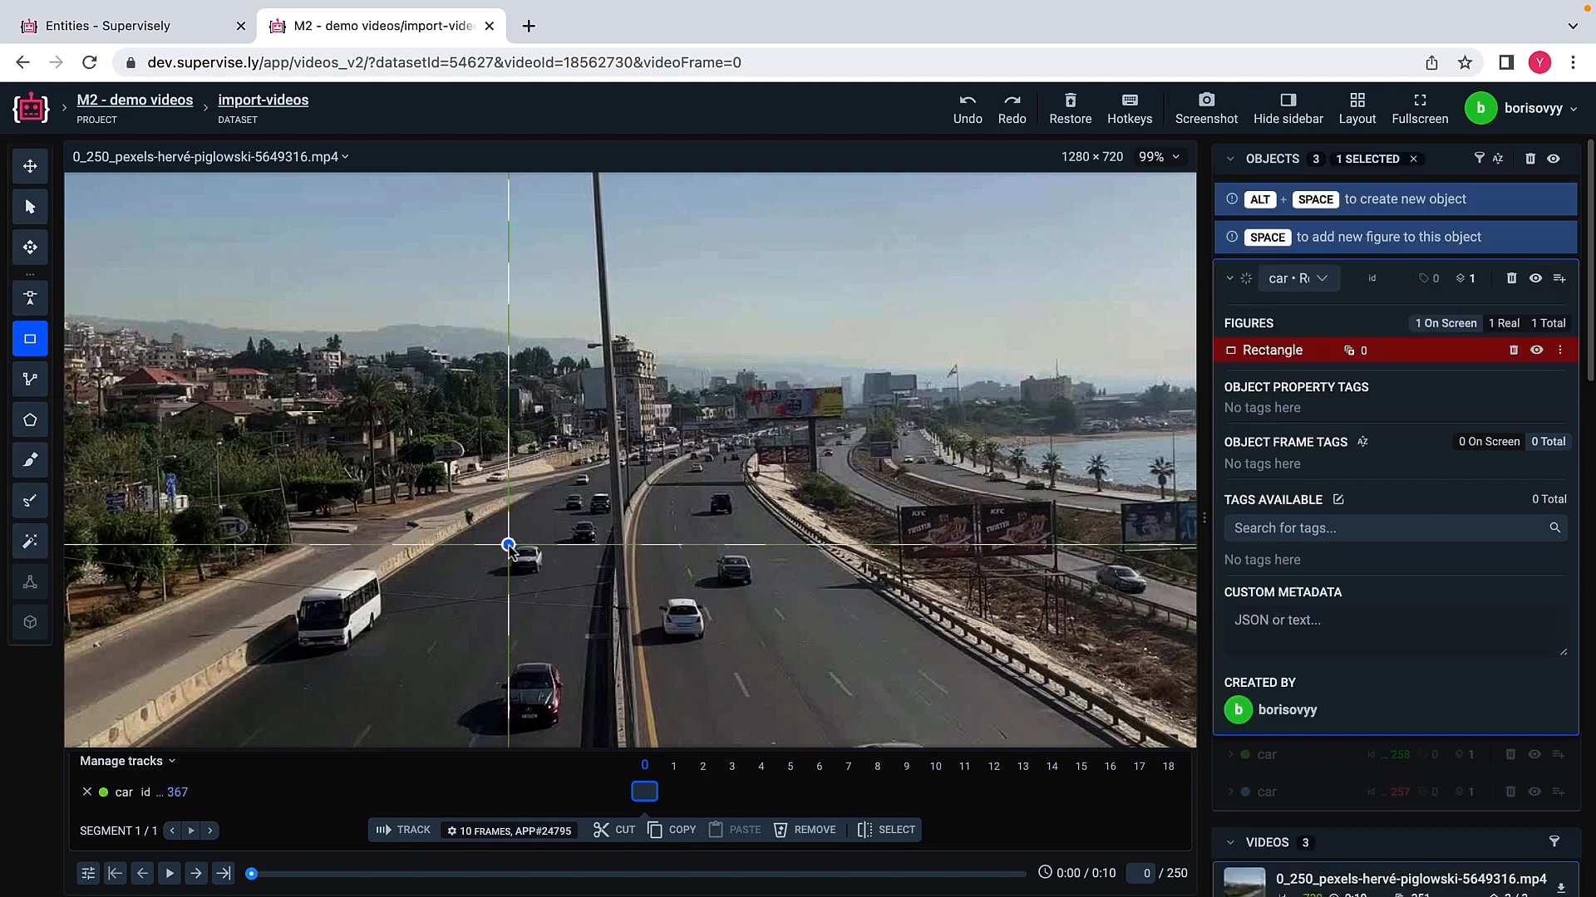
left_click(542, 574)
key("Escape")
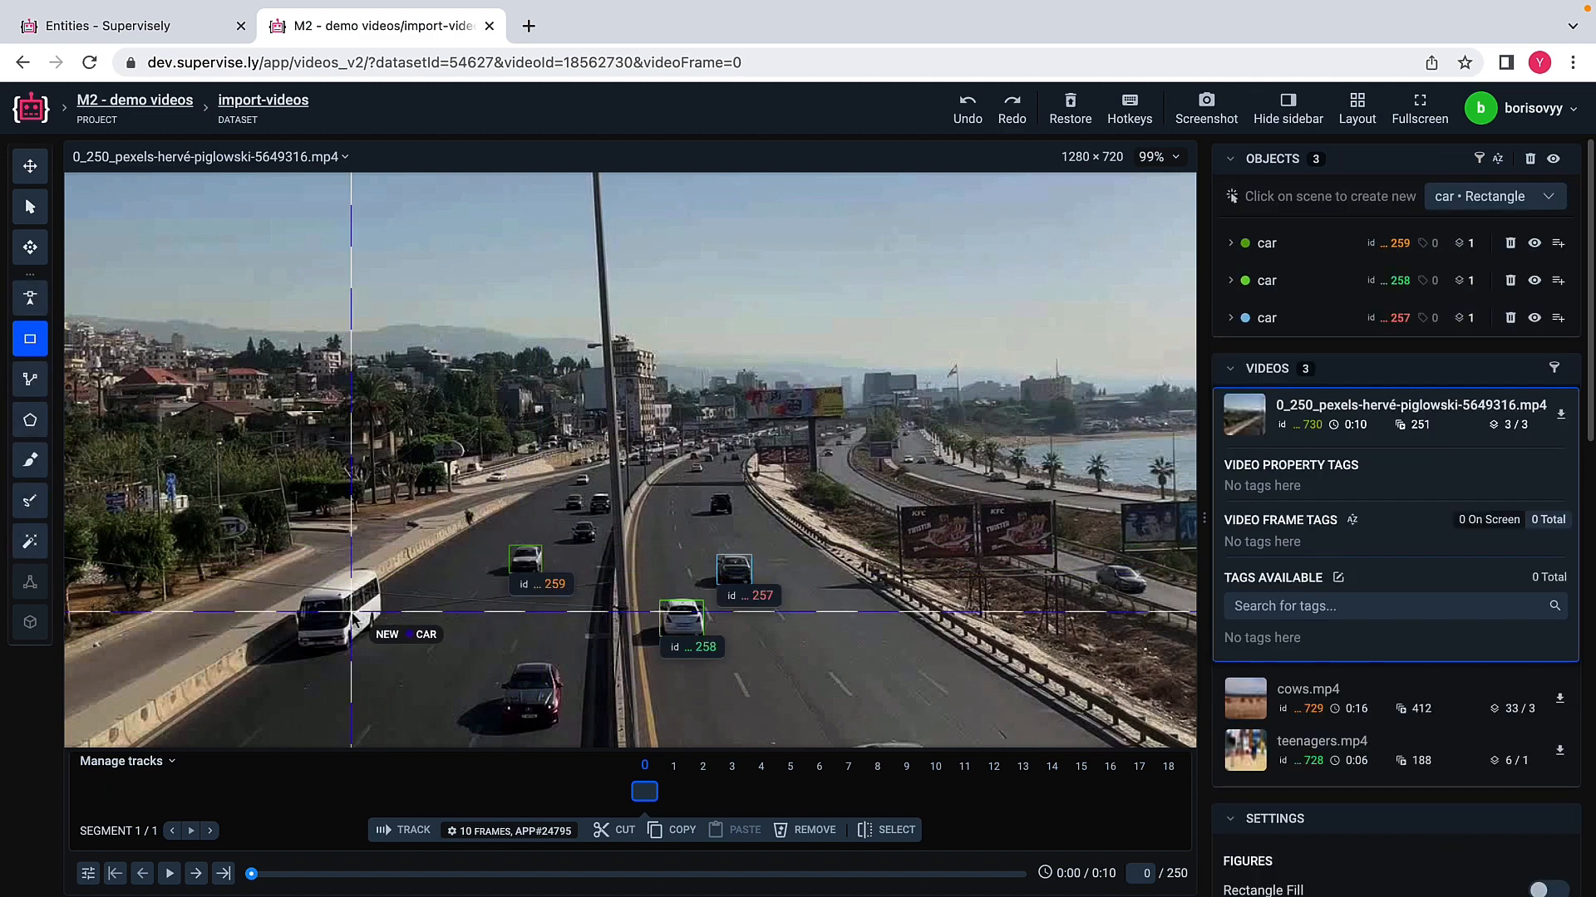
left_click(294, 571)
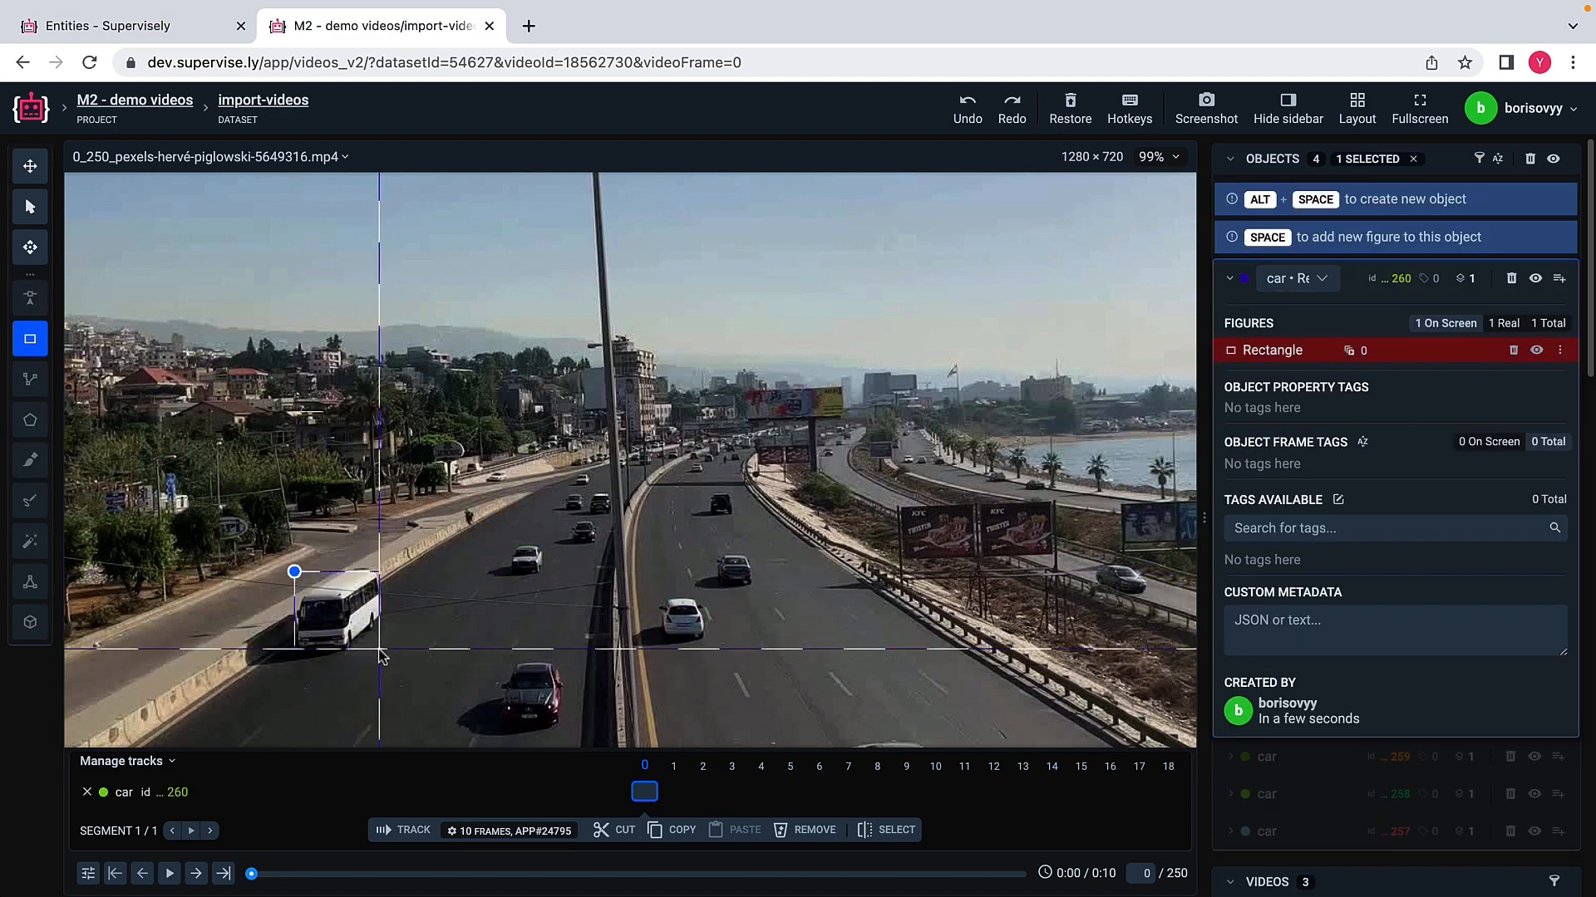
left_click(381, 648)
key("Escape")
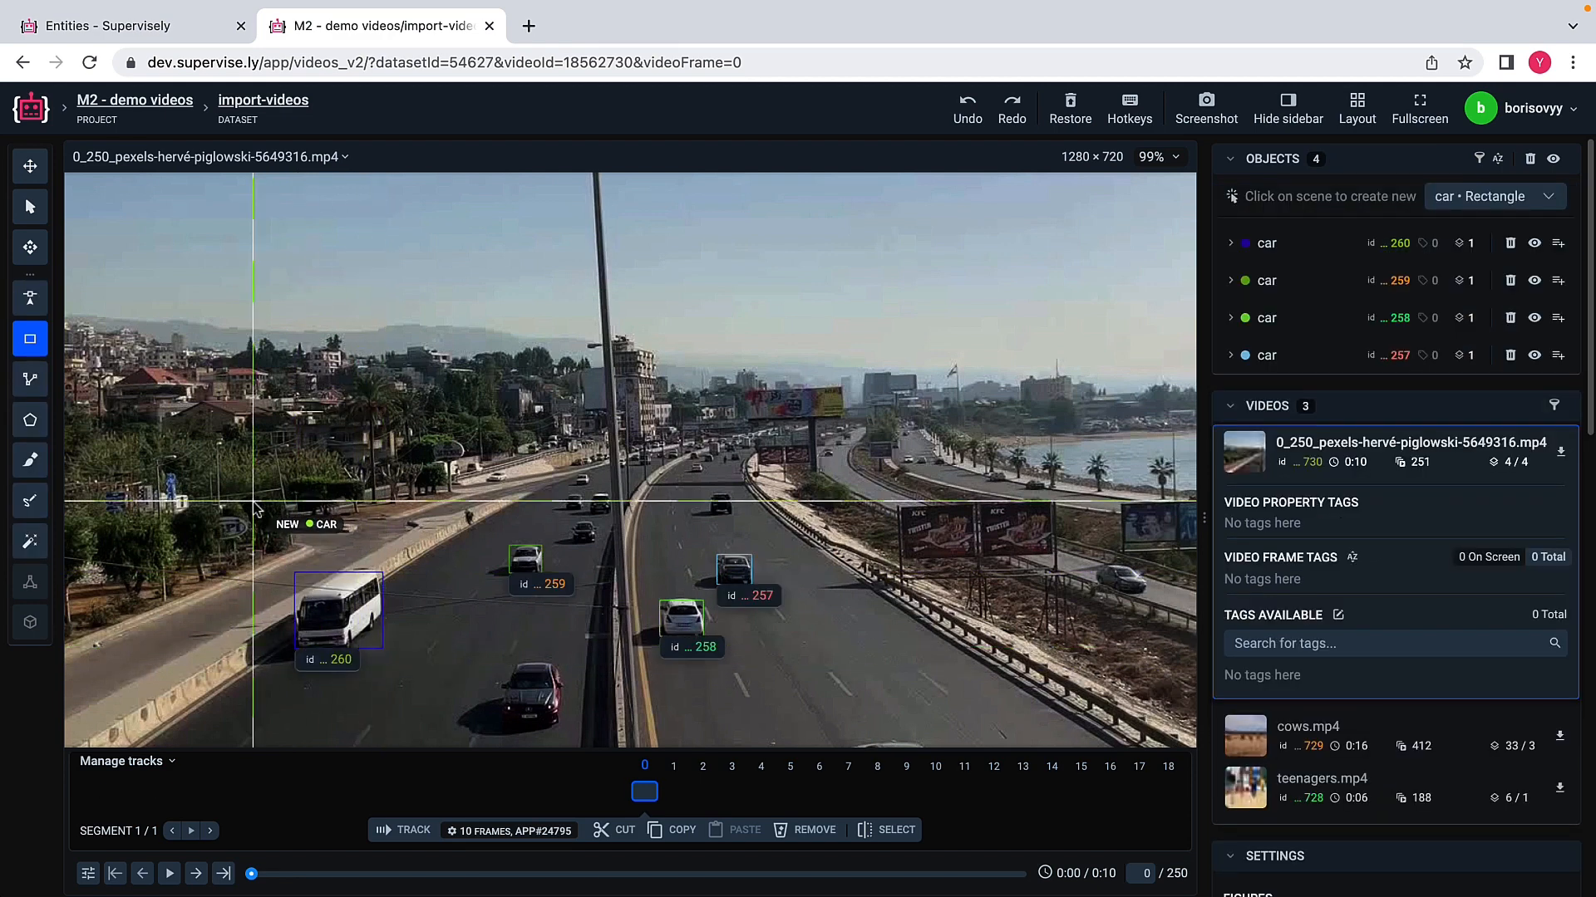
Step: Select all four vehicle rectangles together and track them forward over 10 frames with the TransT object tracking app
left_click(30, 206)
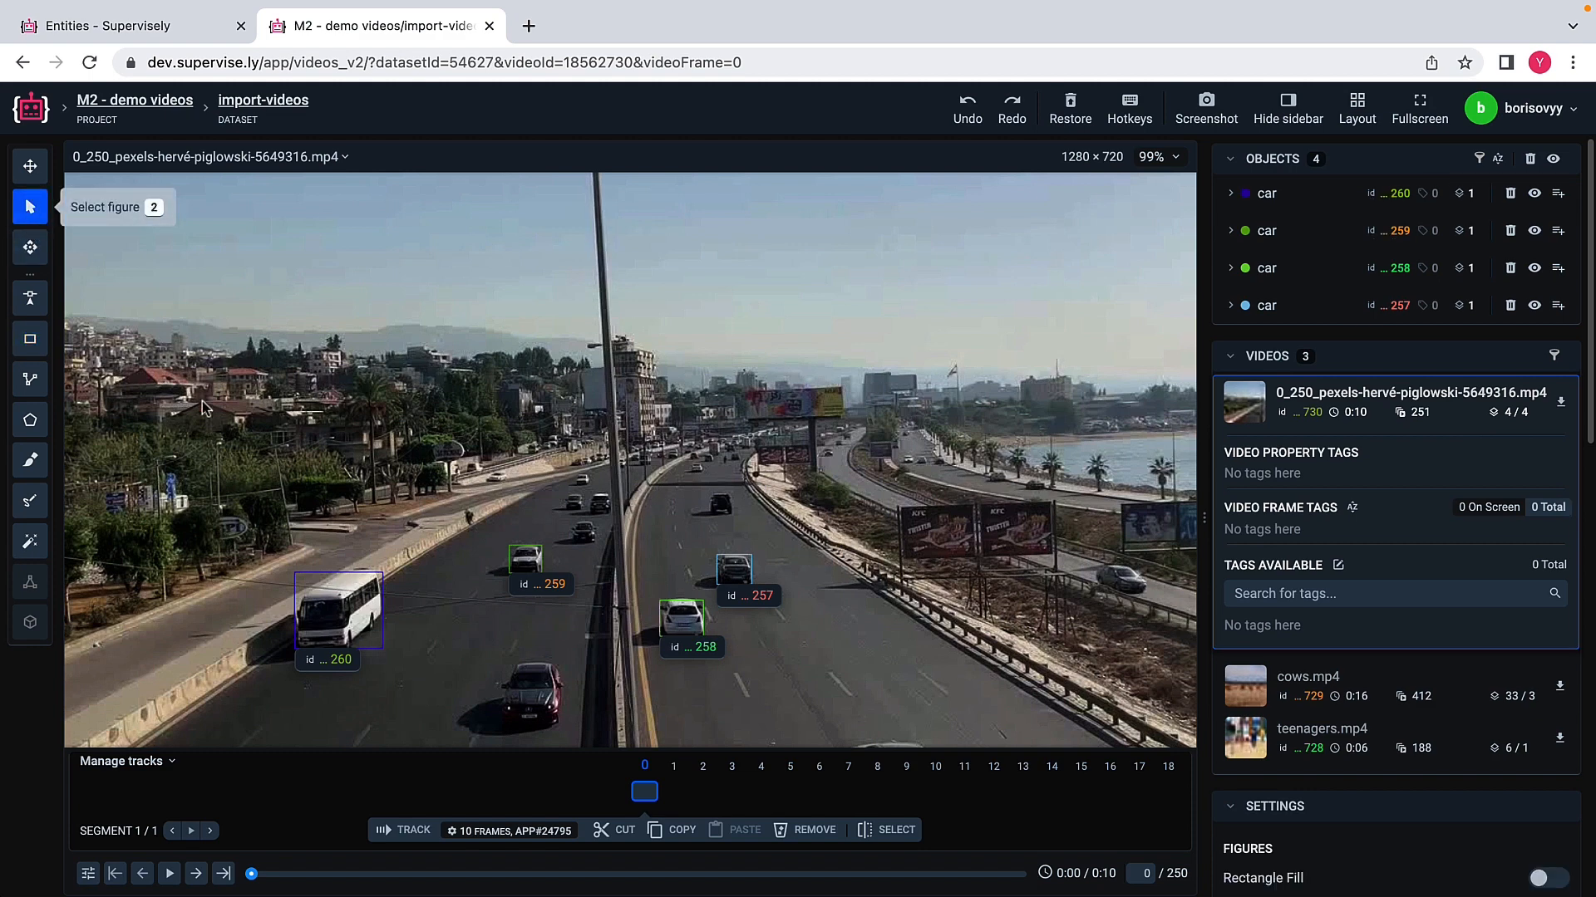
left_click_drag(252, 513, 769, 684)
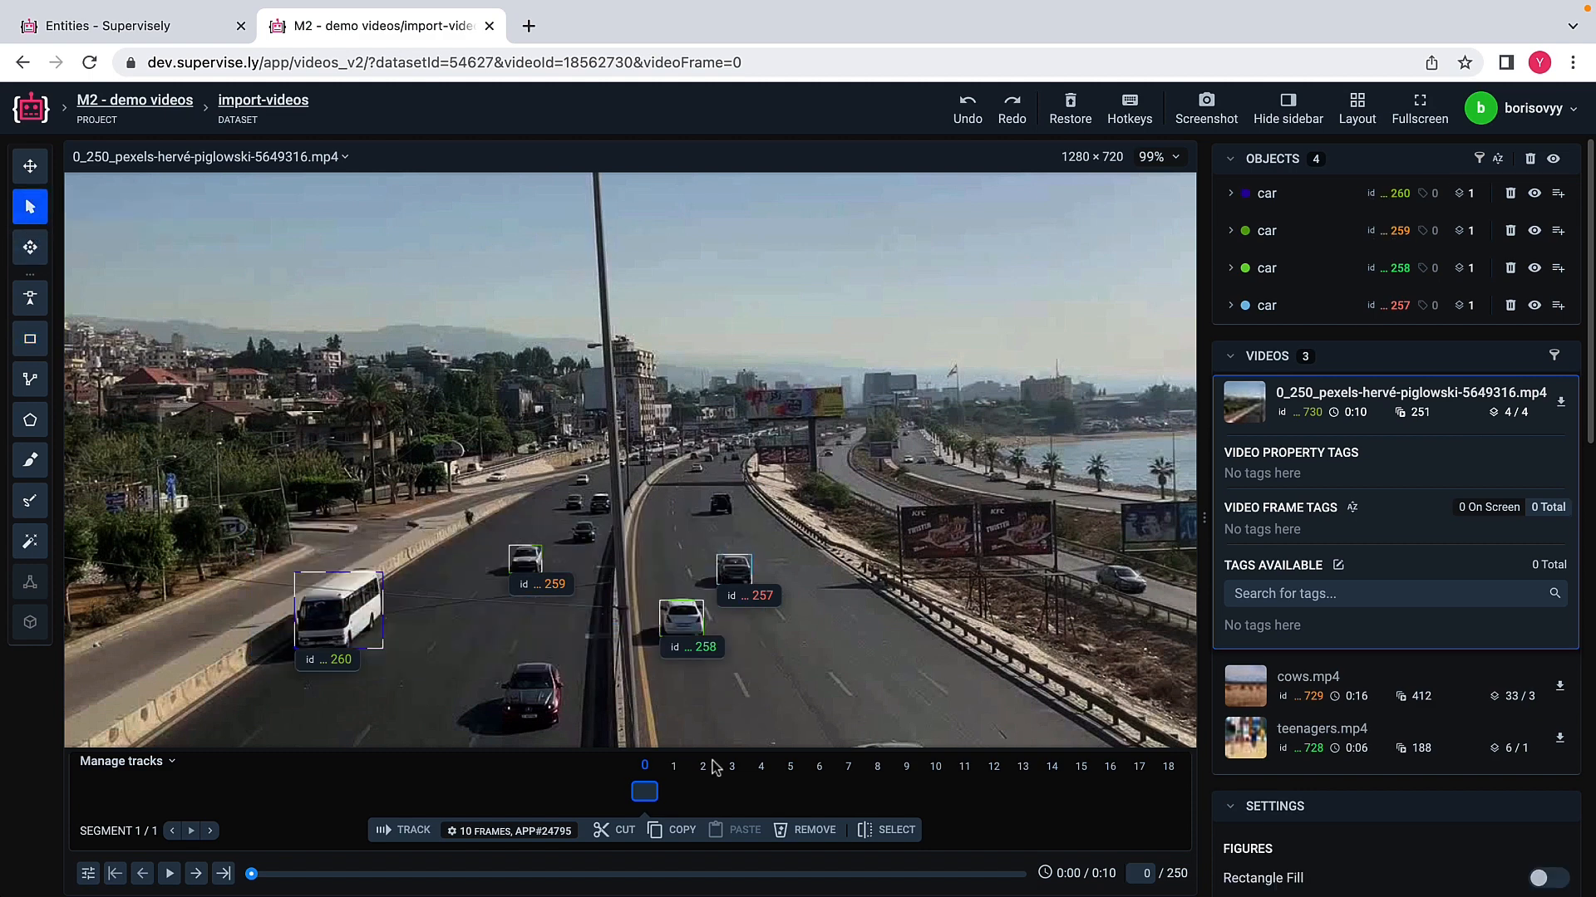
left_click(510, 831)
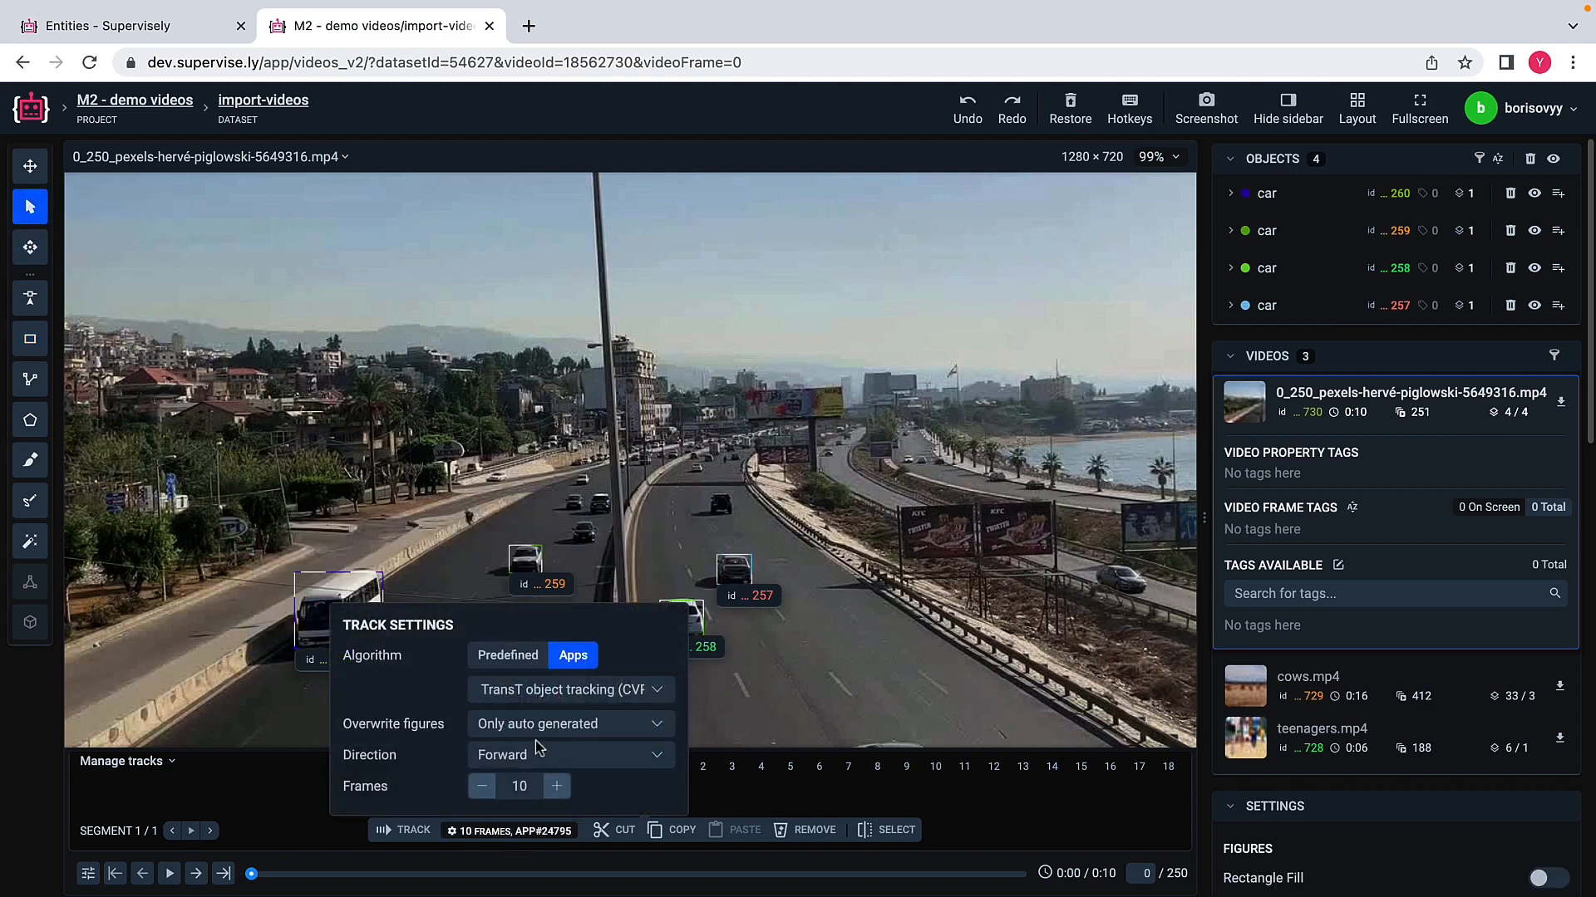
left_click(539, 754)
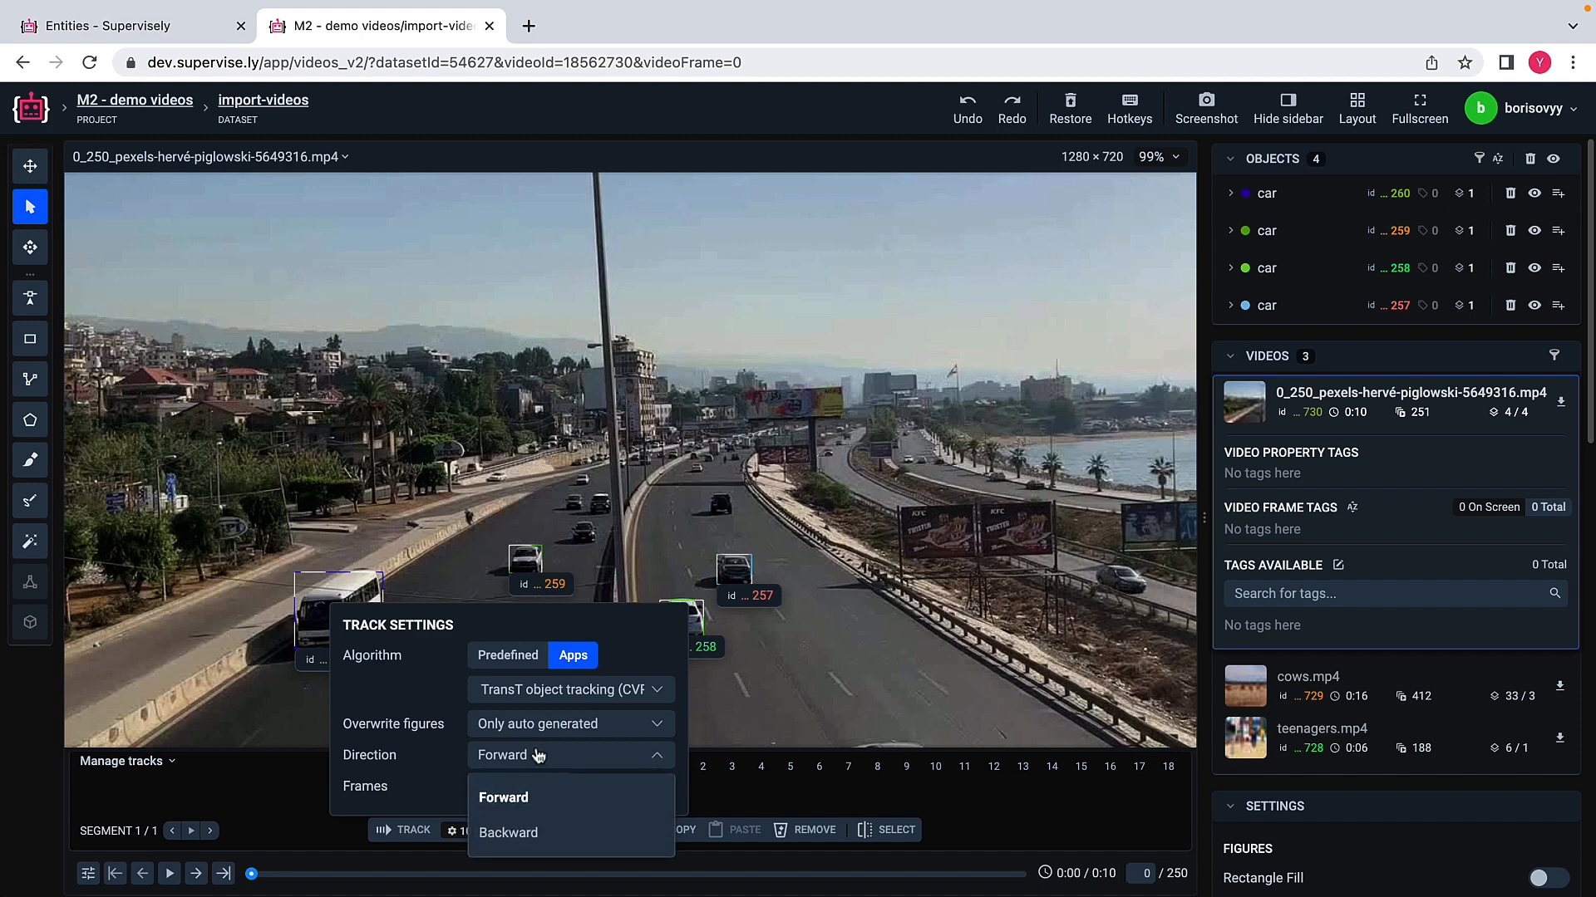
left_click(538, 755)
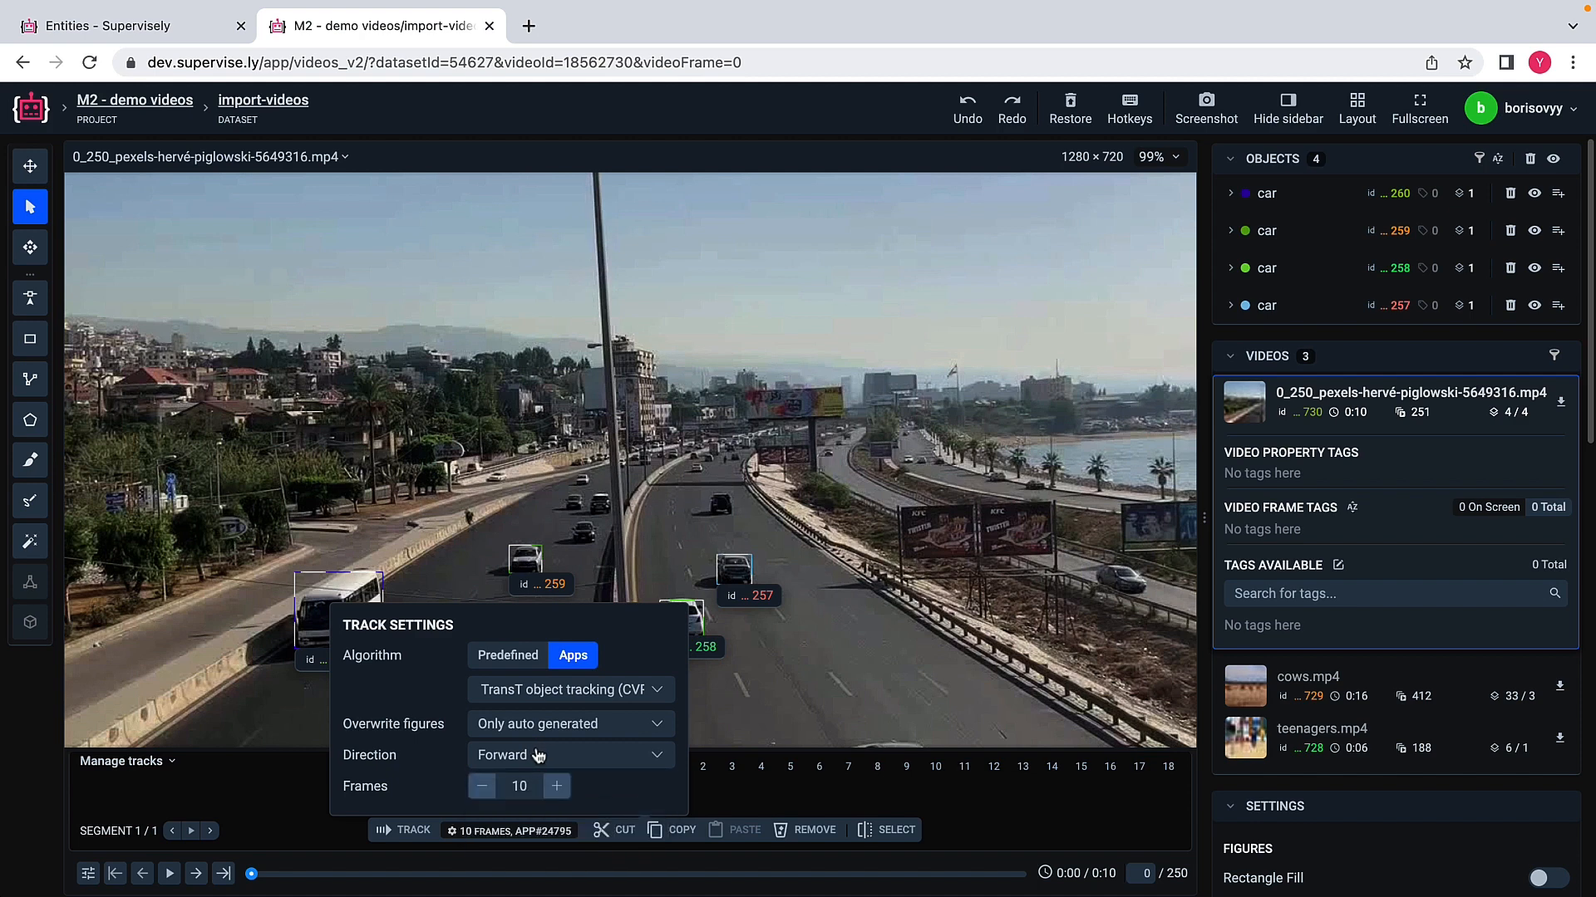
left_click(387, 828)
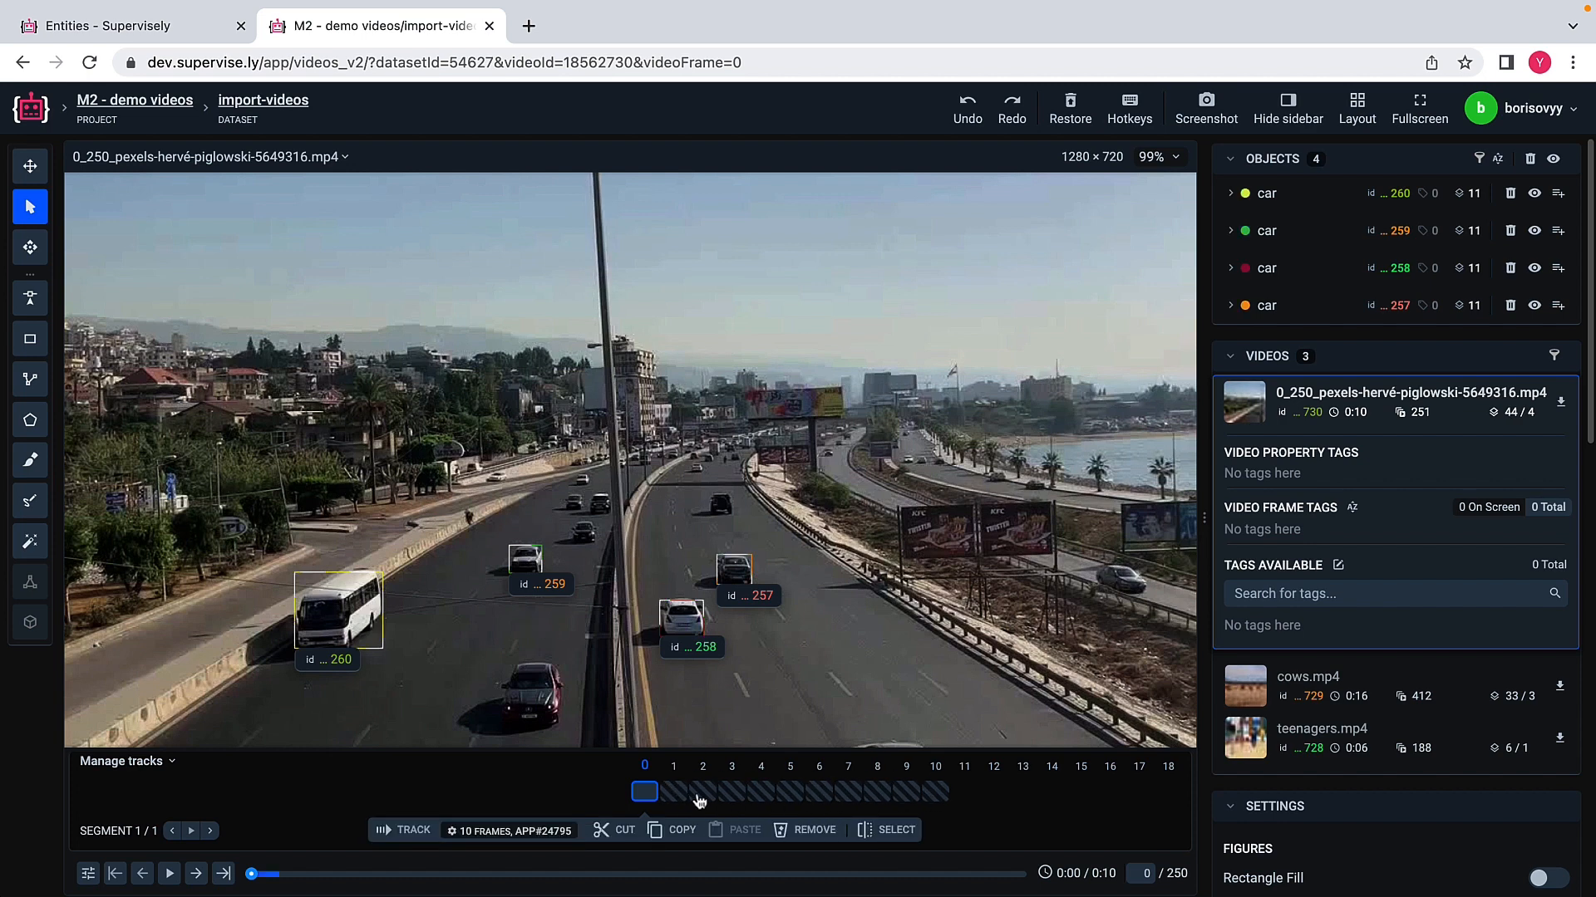
Step: Go through the tracked frames up to frame 10 to check how the rectangles follow the vehicles
left_click(667, 793)
left_click(667, 793)
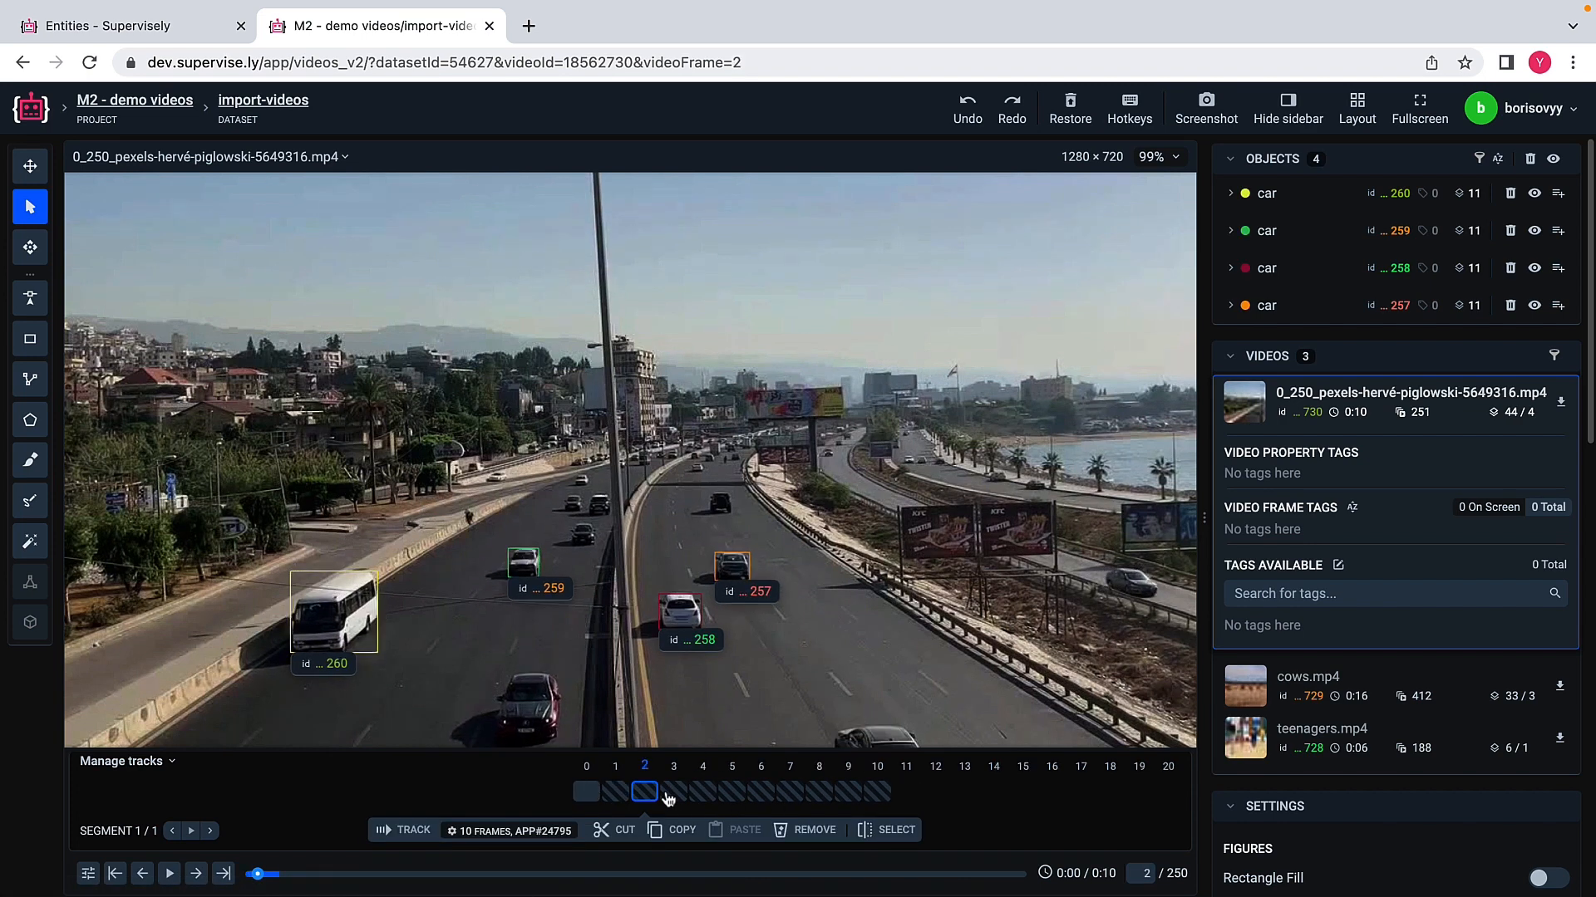
left_click(668, 794)
left_click(668, 793)
left_click(668, 793)
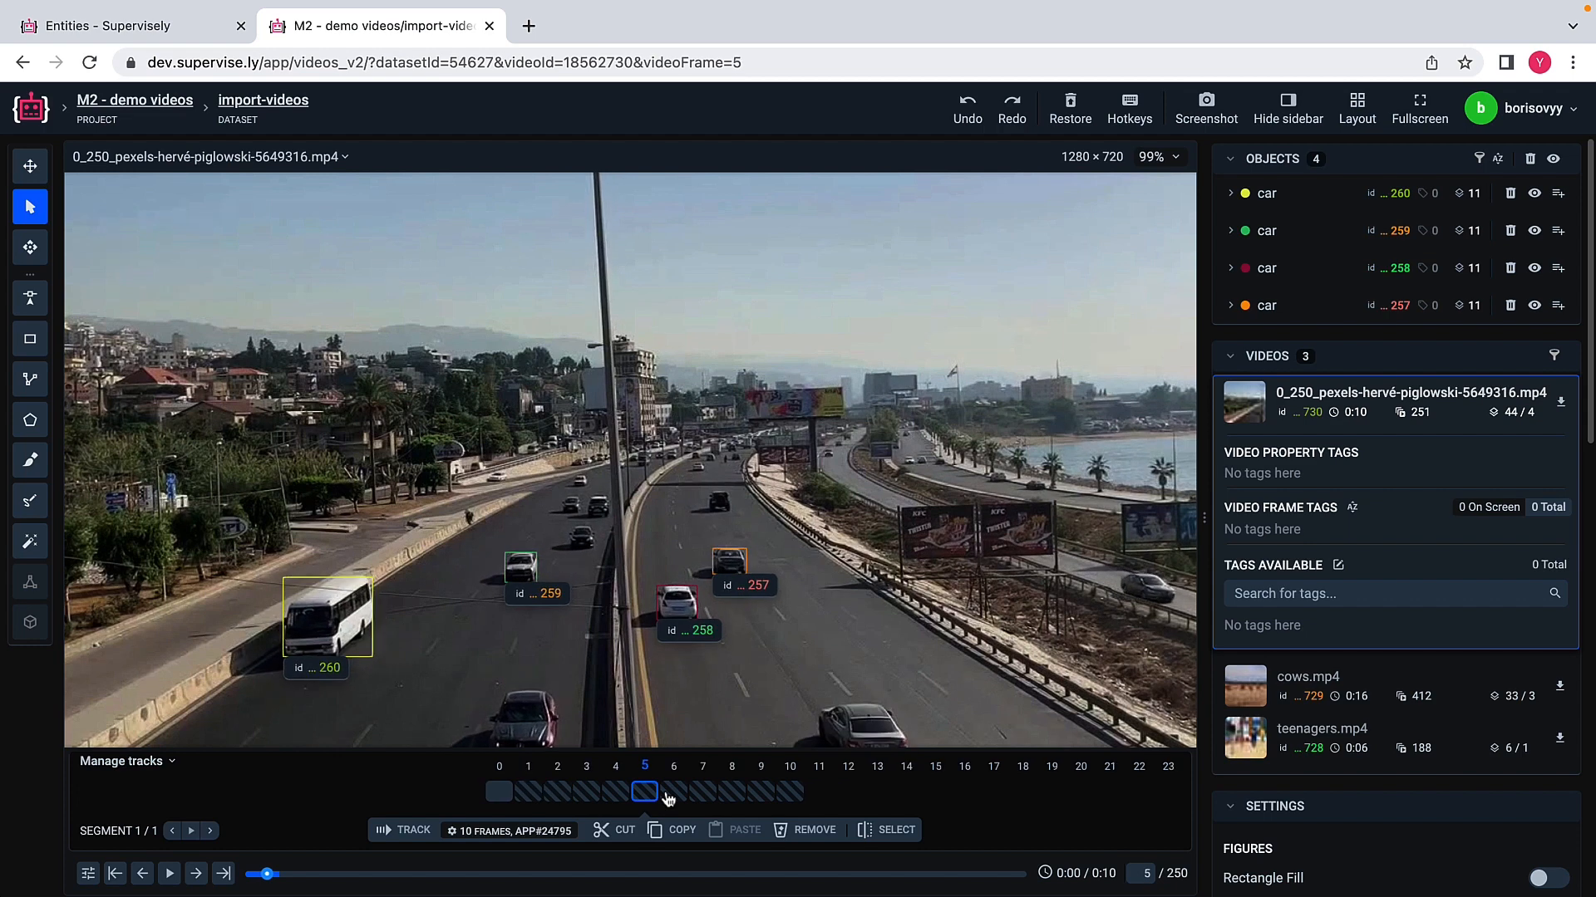
left_click(667, 794)
left_click(667, 793)
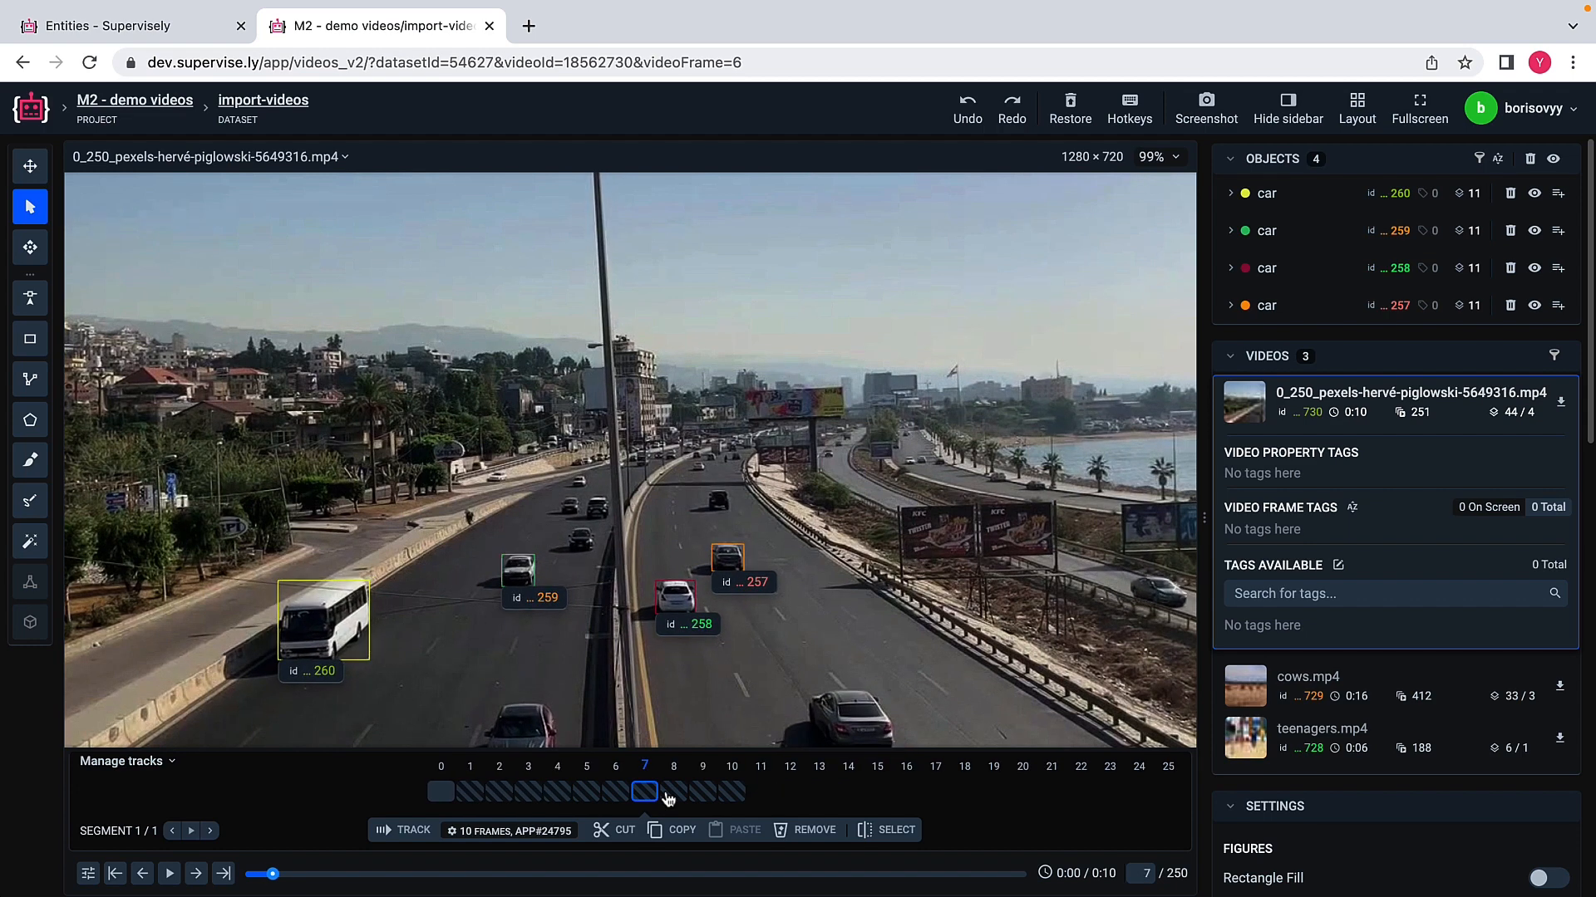
left_click(667, 793)
left_click(667, 793)
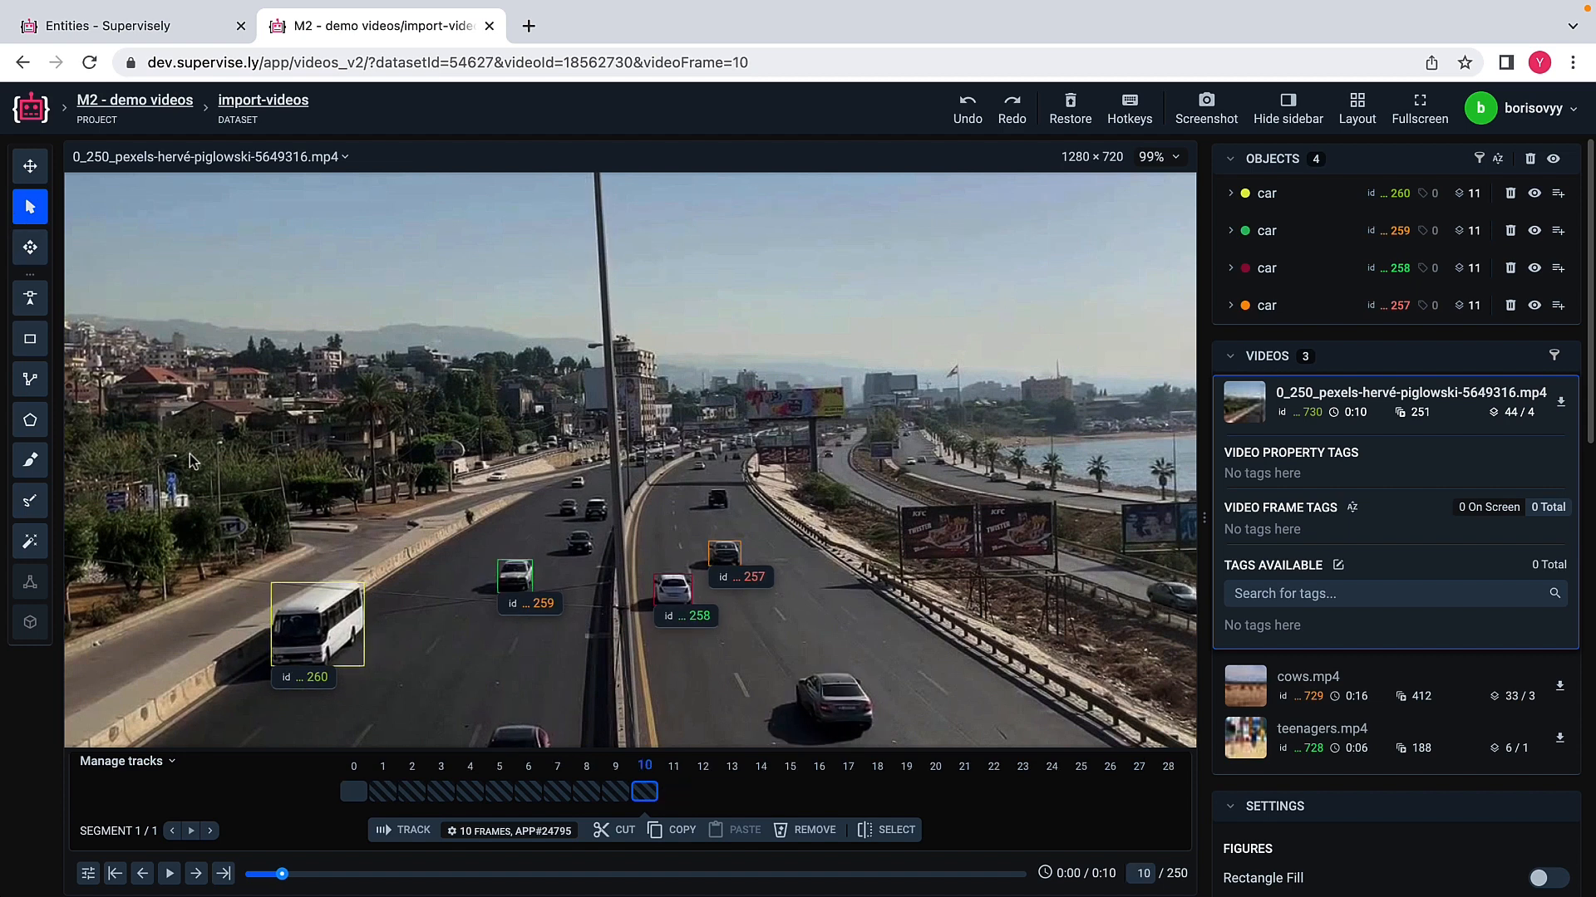
Step: Select all four vehicle rectangles on frame 10 and track them forward over another 10 frames
left_click_drag(191, 461, 804, 674)
left_click(413, 835)
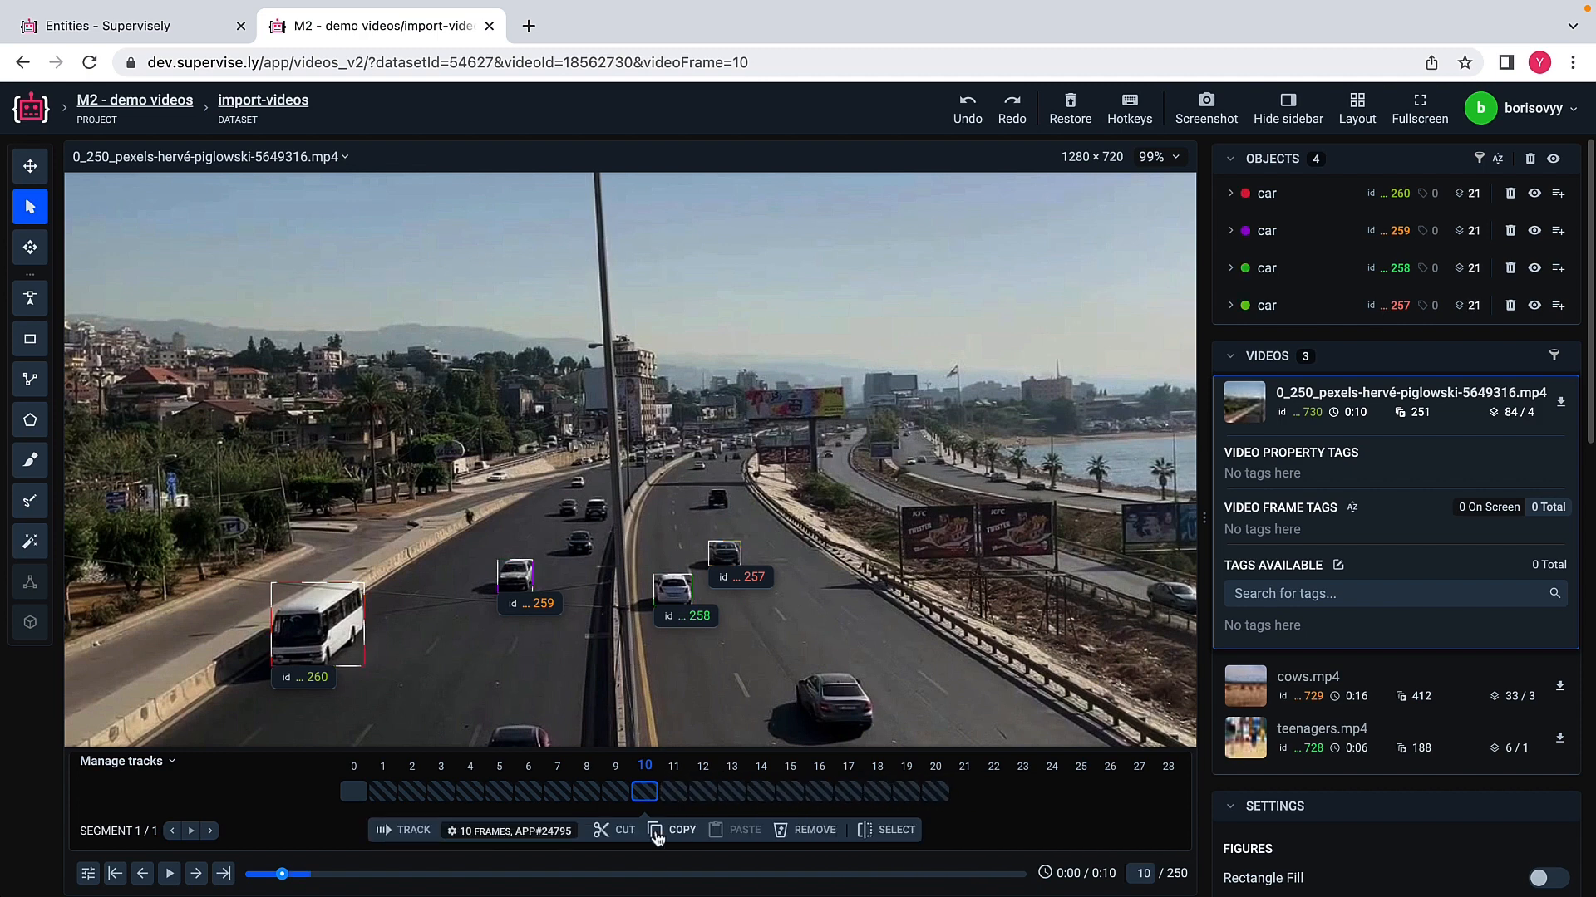
Step: Examine the newly tracked frames after frame 10 to check how the rectangles follow the vehicles
left_click(673, 800)
left_click(673, 800)
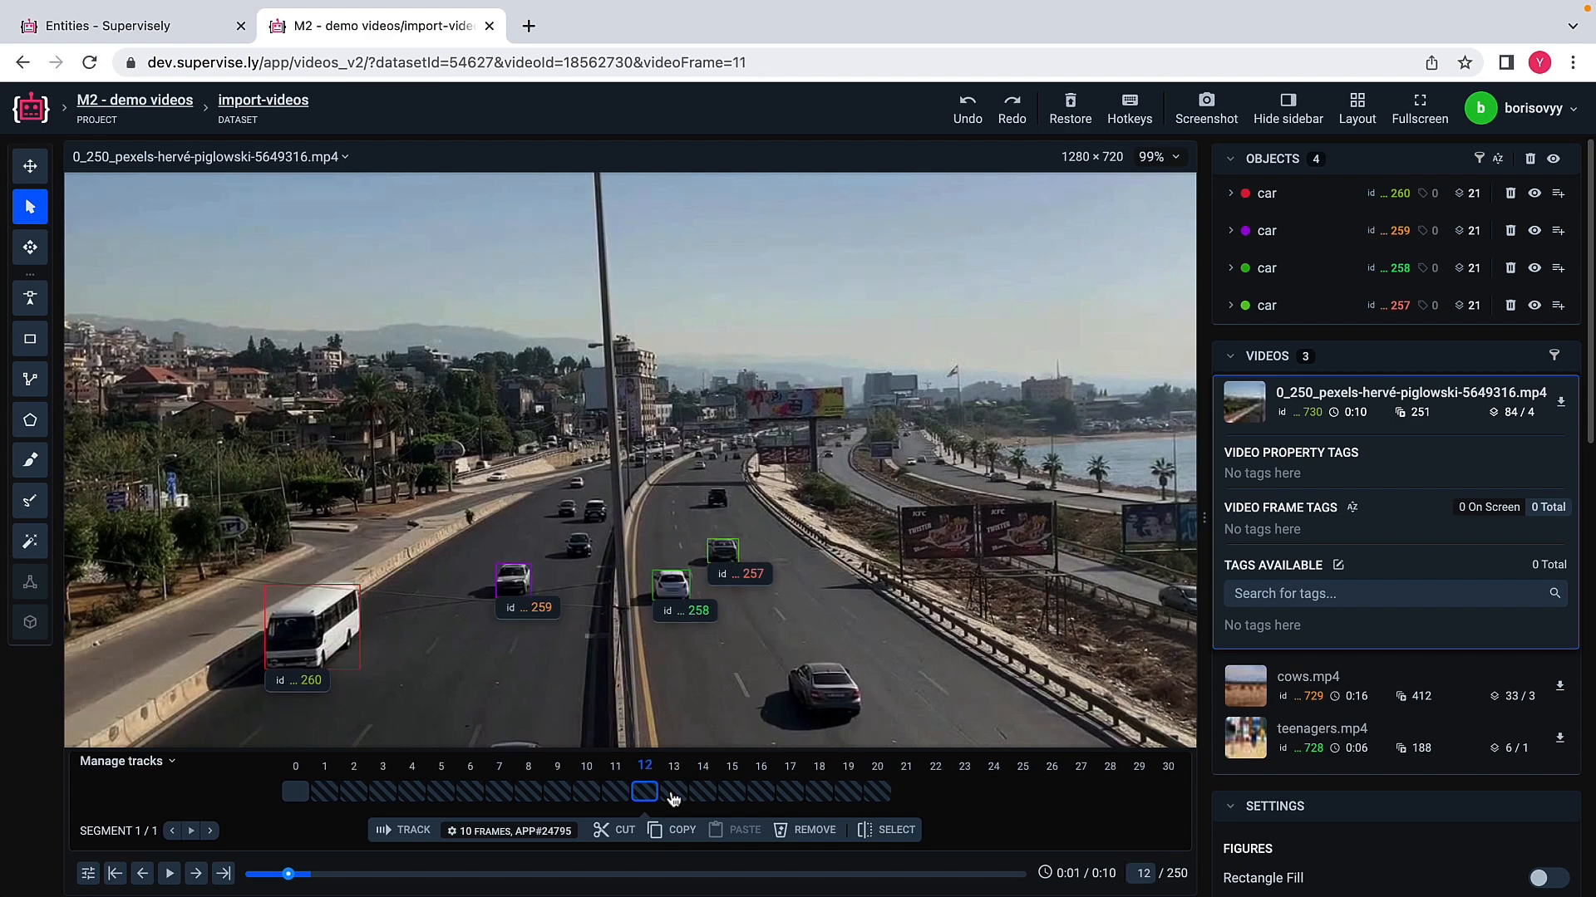
left_click(673, 800)
left_click(673, 799)
left_click(673, 799)
left_click(673, 799)
left_click(673, 799)
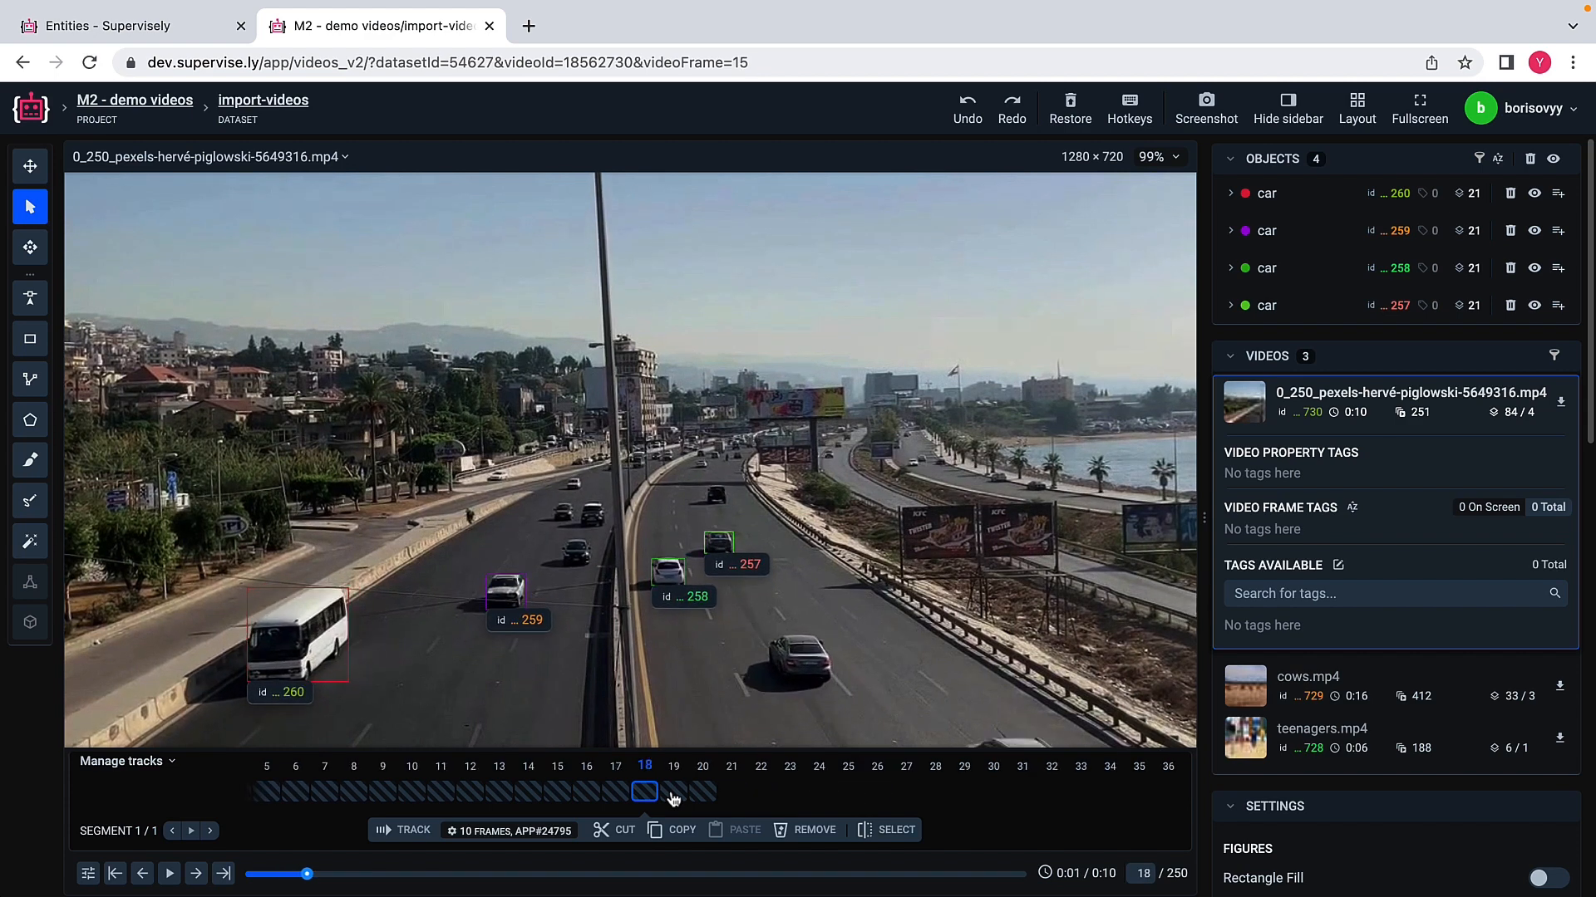
left_click(673, 799)
left_click(673, 800)
left_click(673, 799)
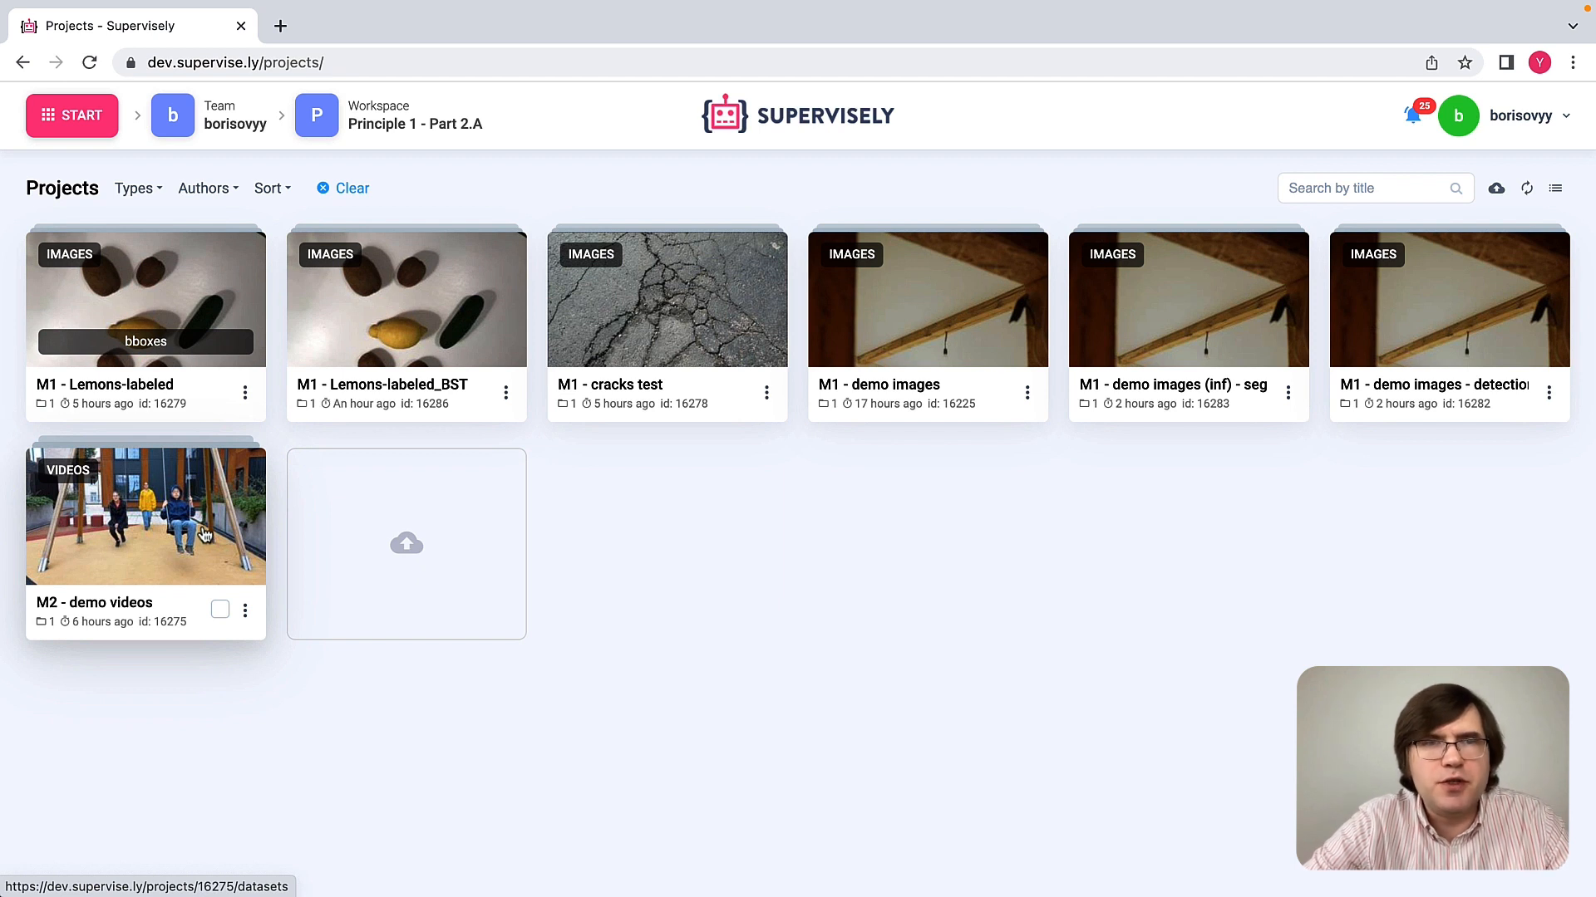
Step: Check the class list of the M2 - demo videos project and return to the projects overview
left_click(213, 538)
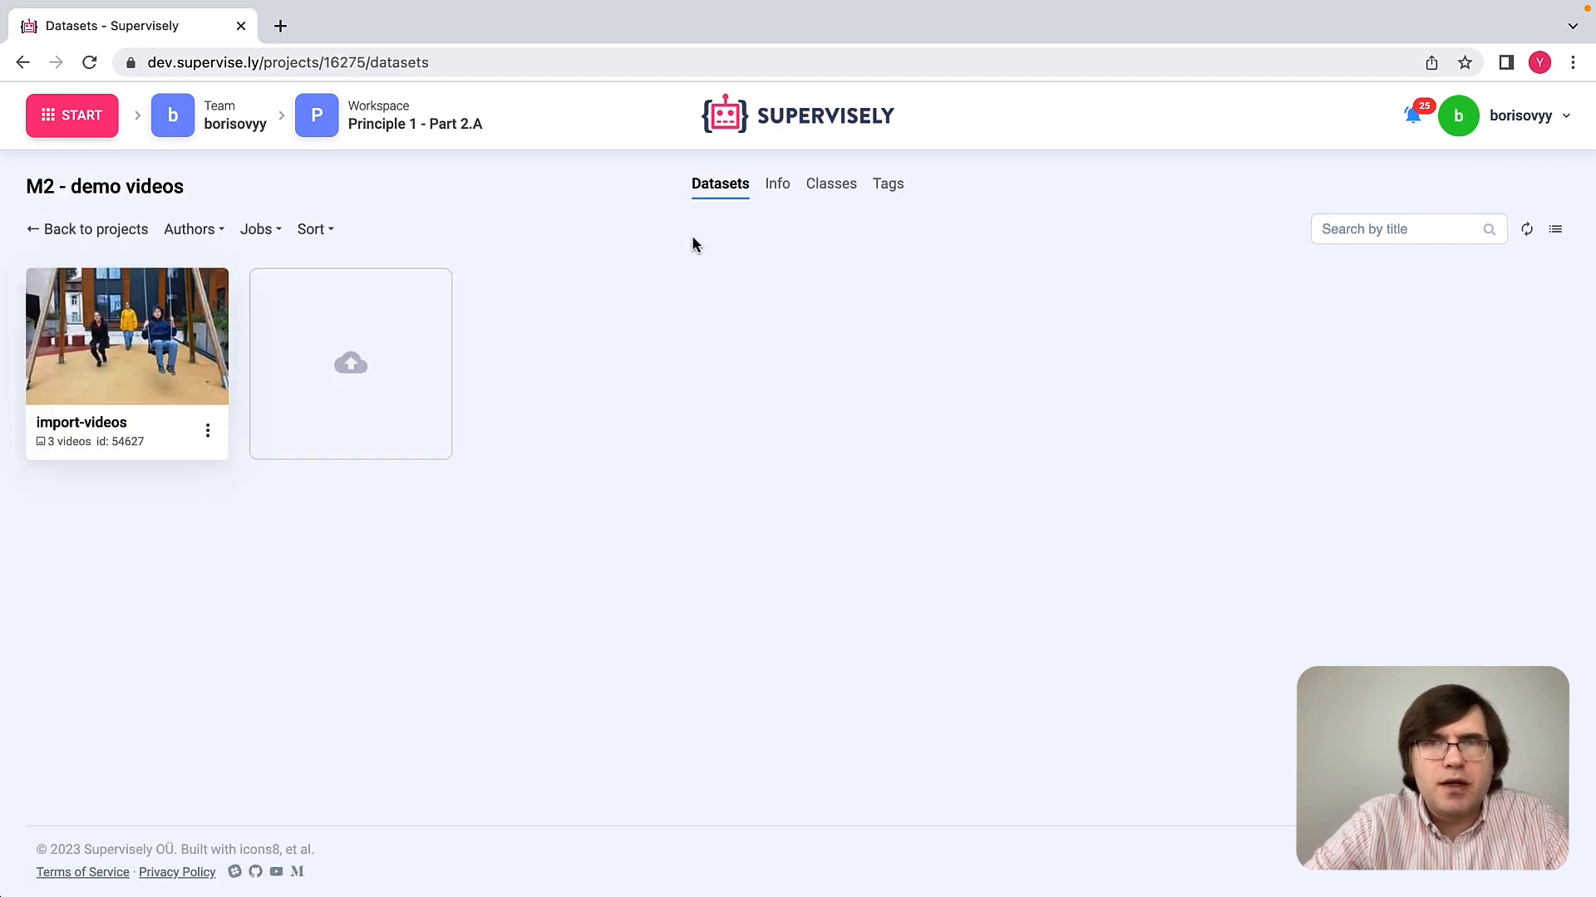
left_click(830, 191)
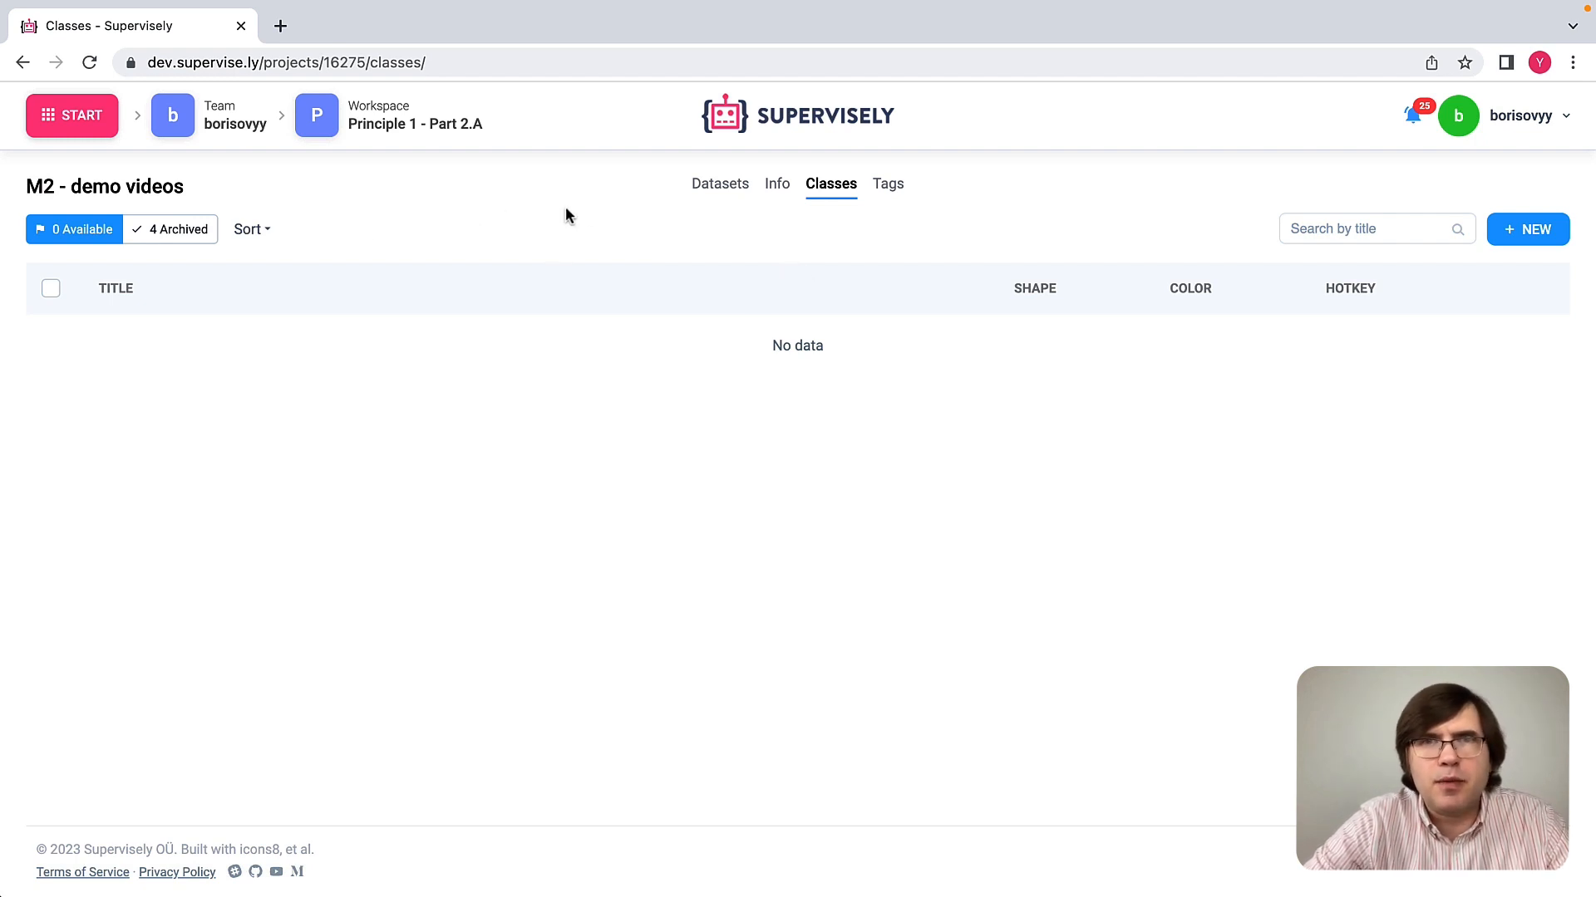
left_click(719, 193)
left_click(144, 236)
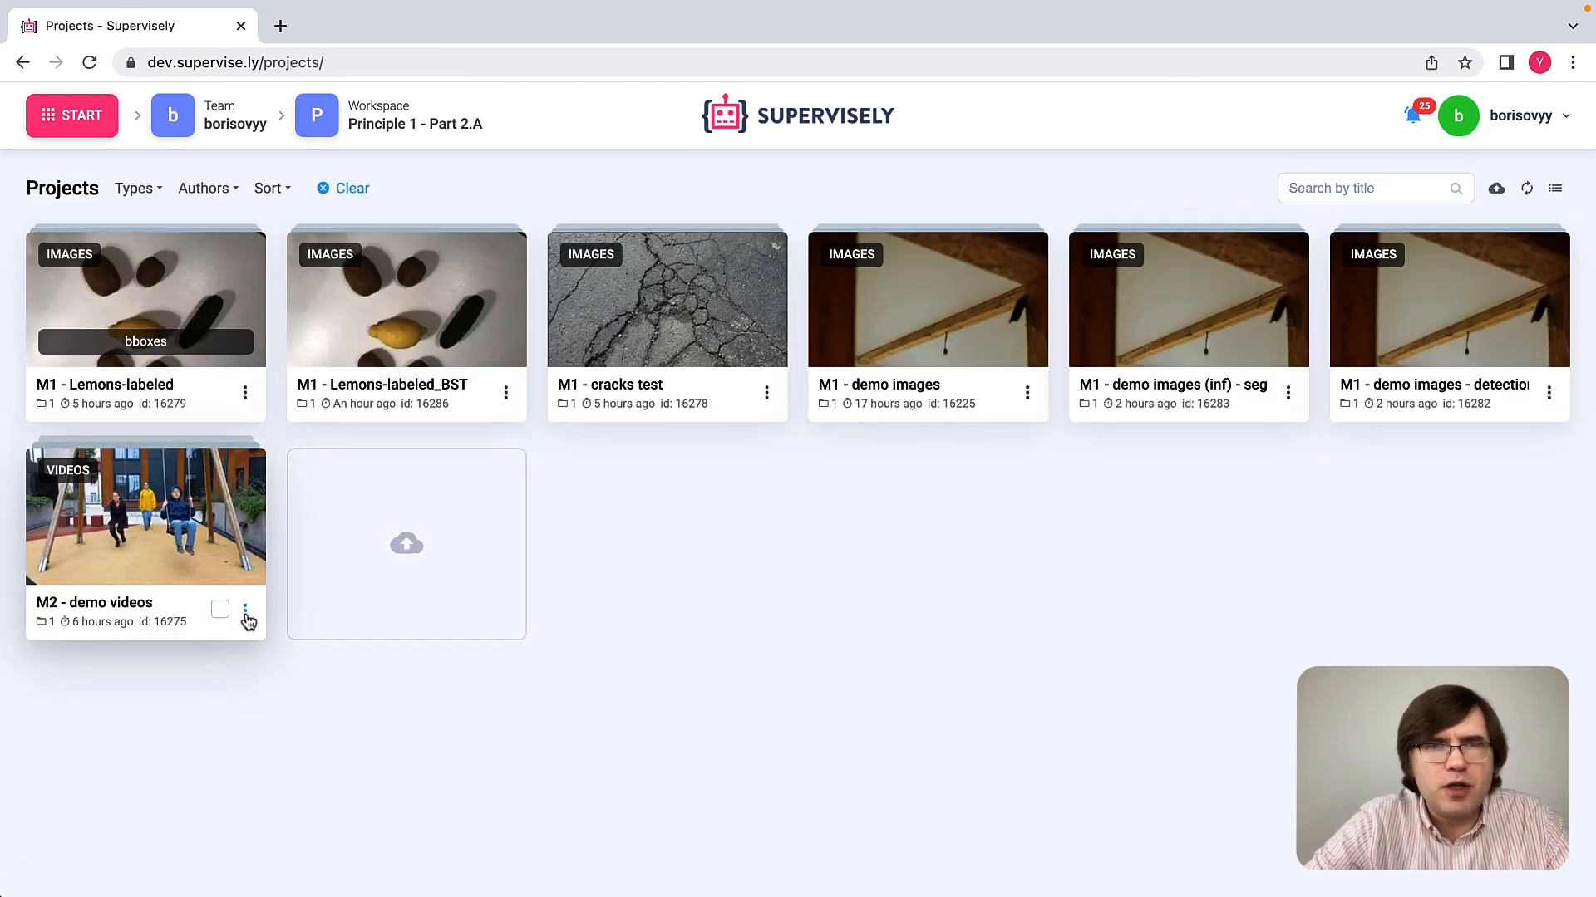
Step: Run Apply NN to Videos Project on the M2 - demo videos project, using Machine with GPU 2 as the agent
left_click(245, 614)
mouse_move(221, 497)
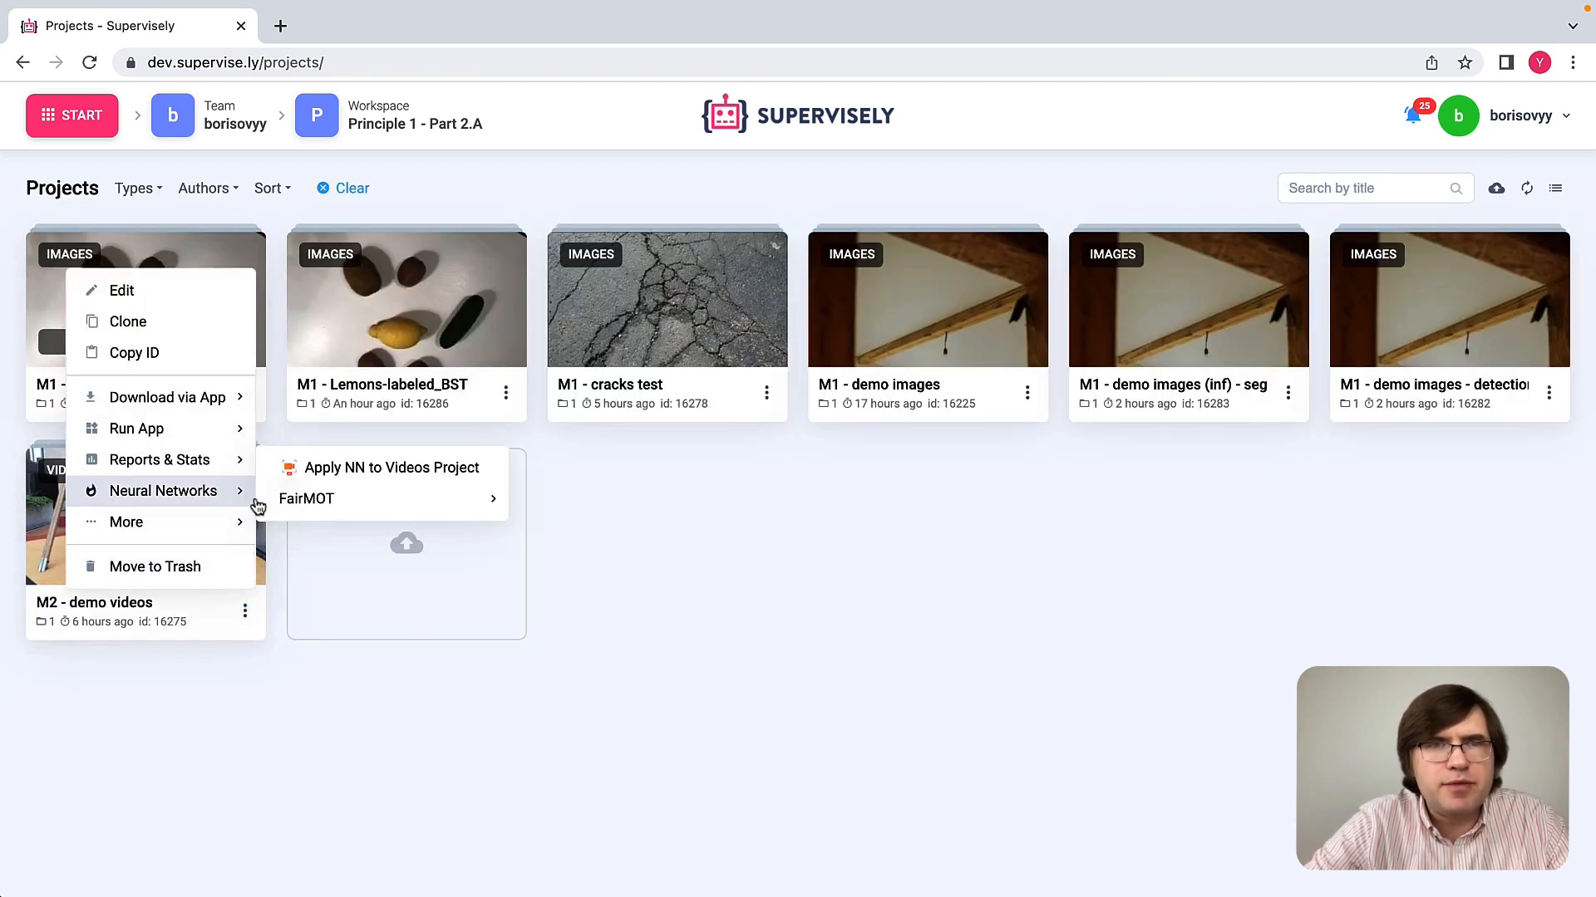
left_click(372, 470)
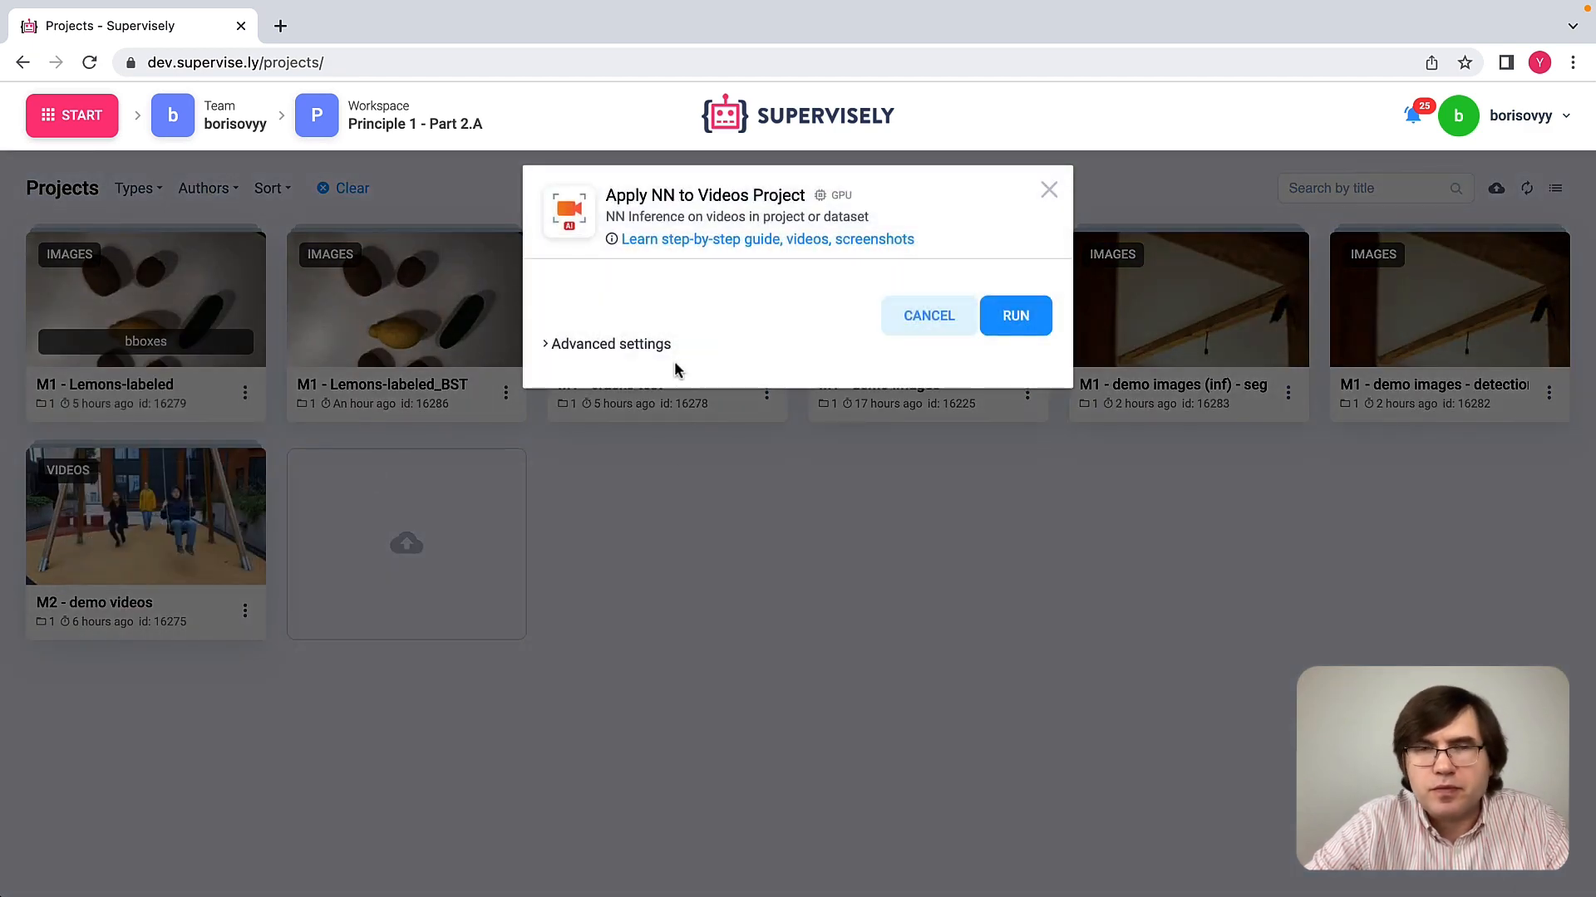
left_click(656, 355)
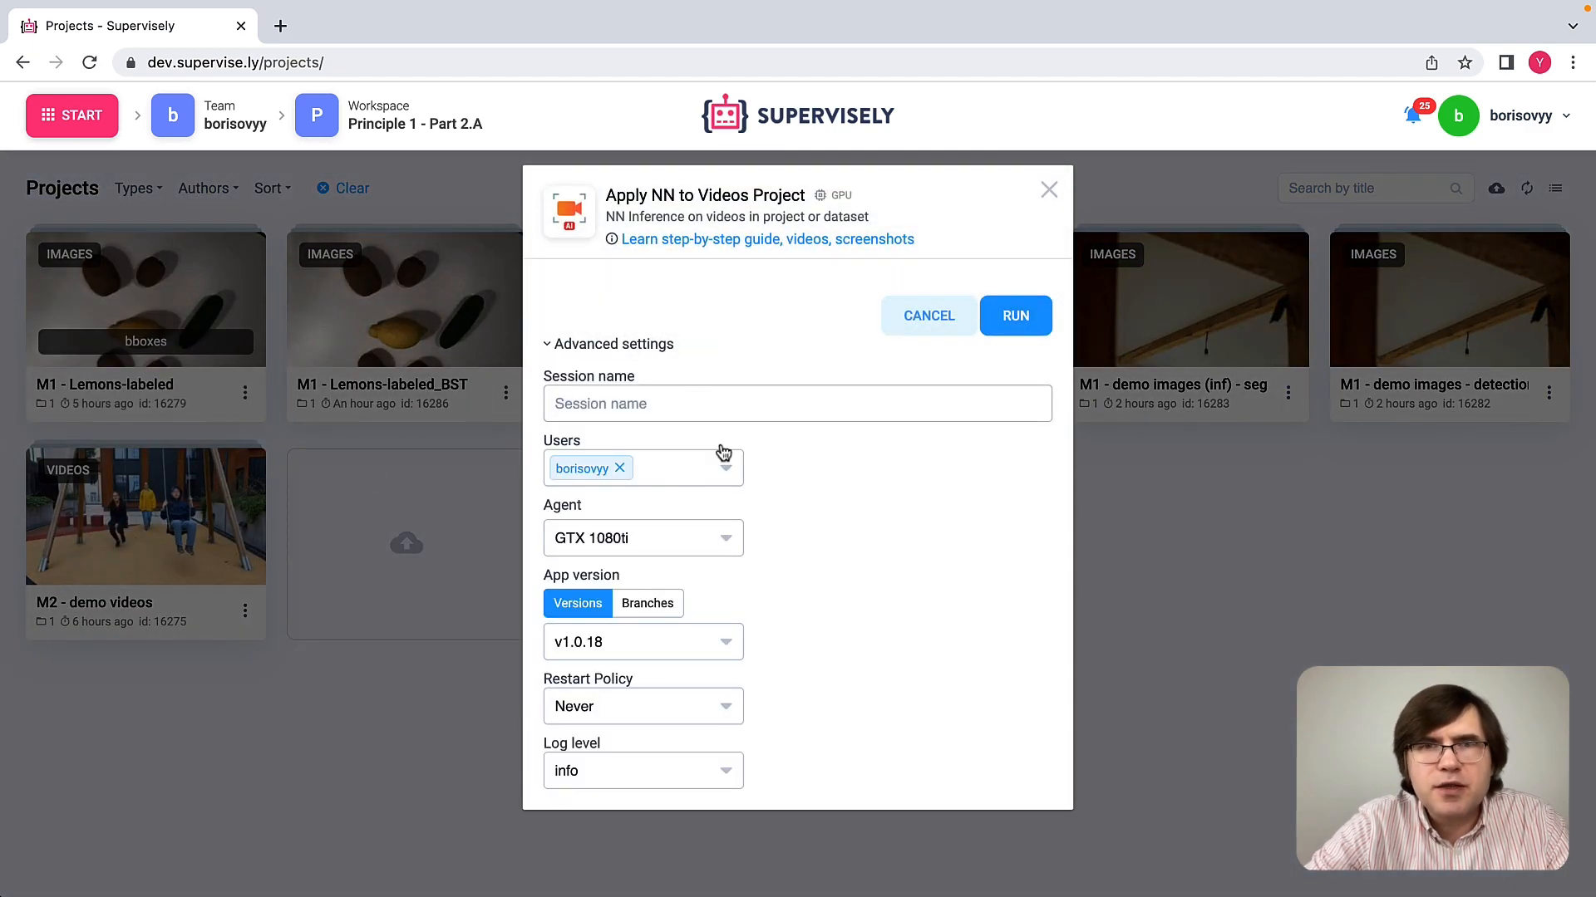
left_click(703, 536)
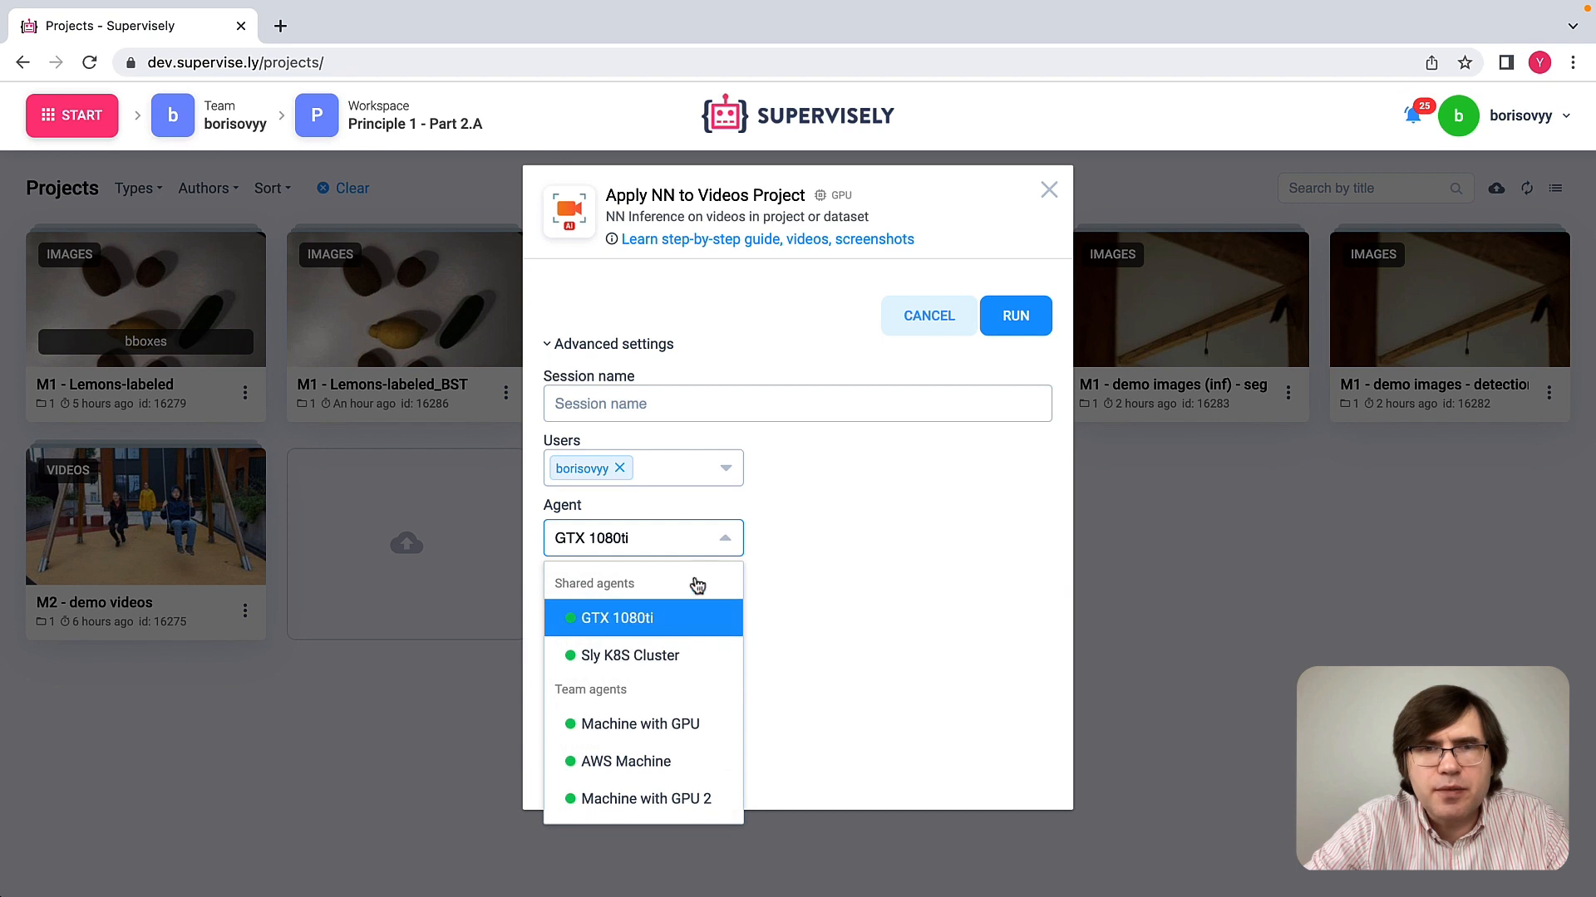
left_click(662, 800)
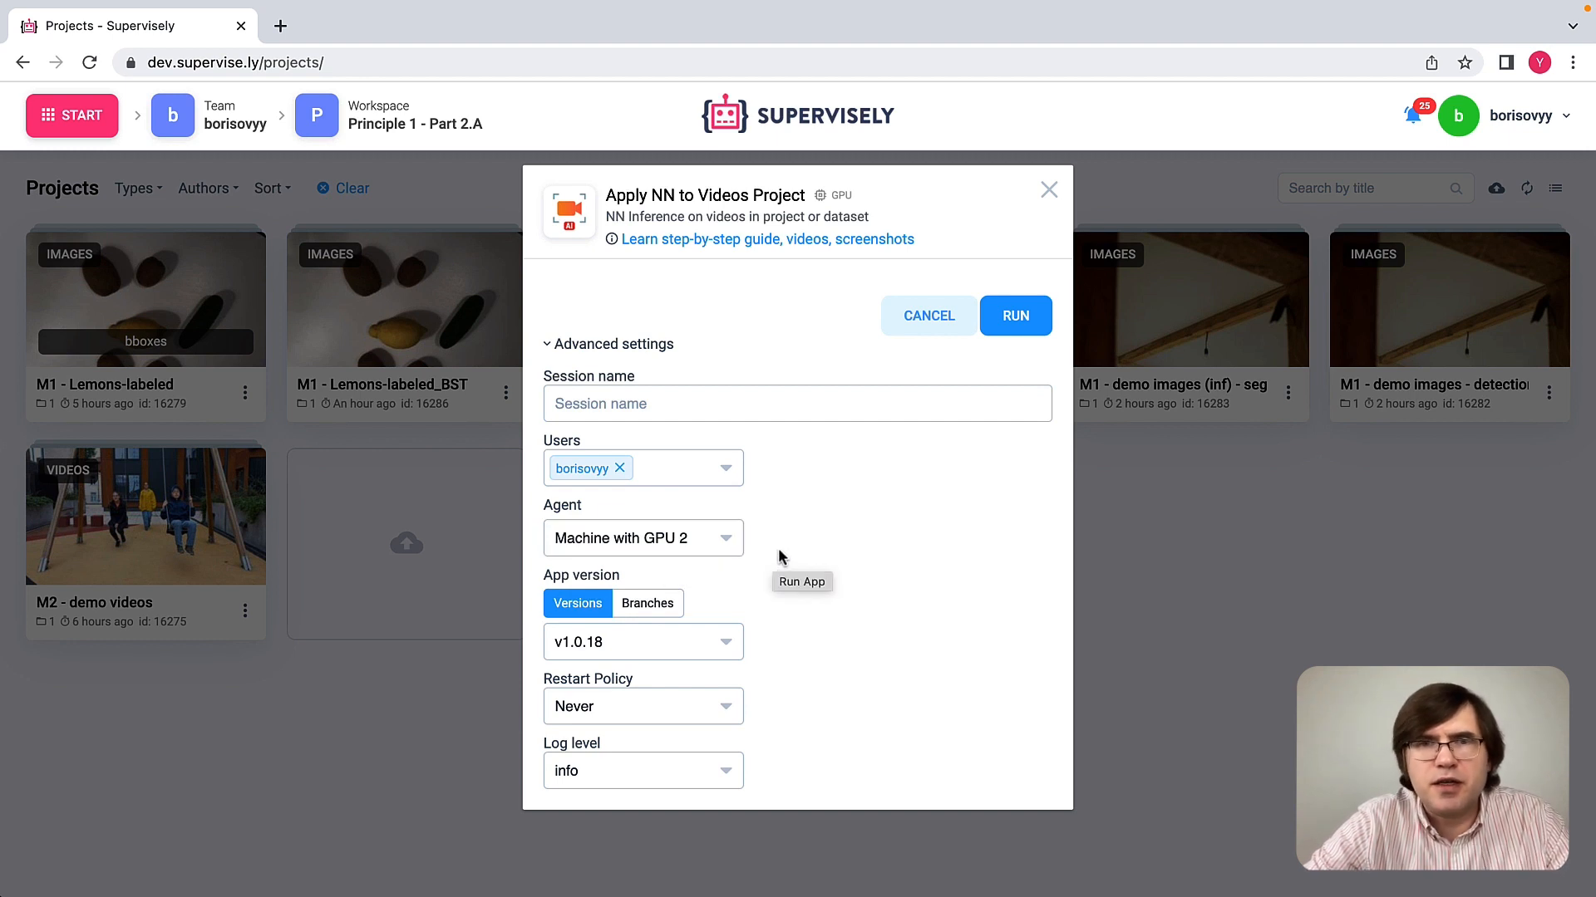
left_click(1031, 325)
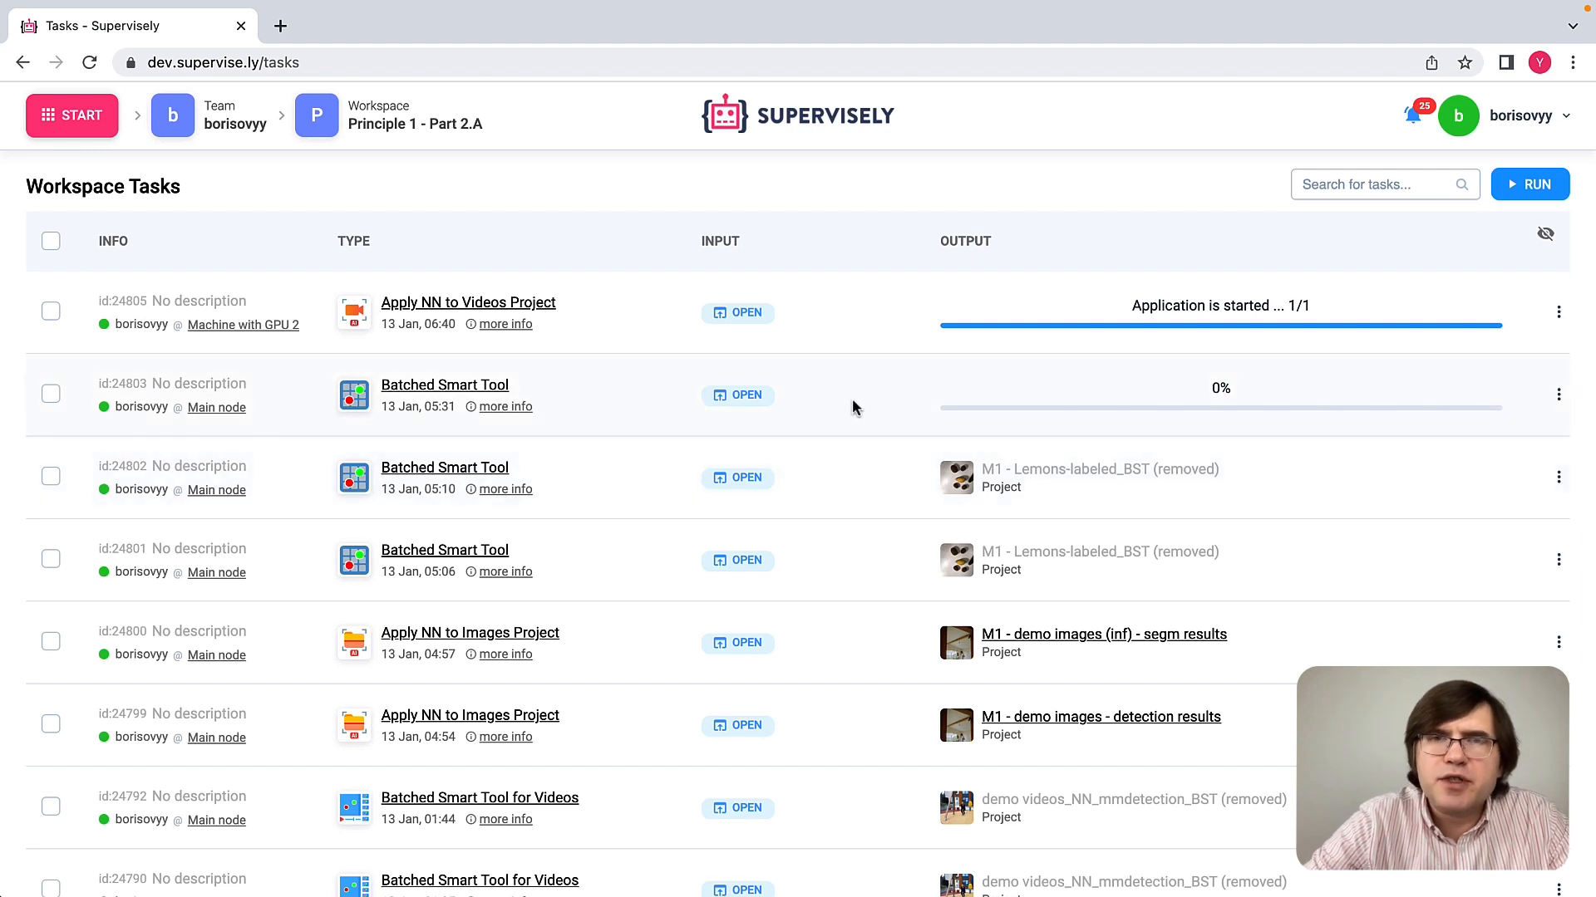
Step: In the Apply NN to Videos Project session, confirm M2 - demo videos as input and connect to the Serve MMDetection model
left_click(742, 316)
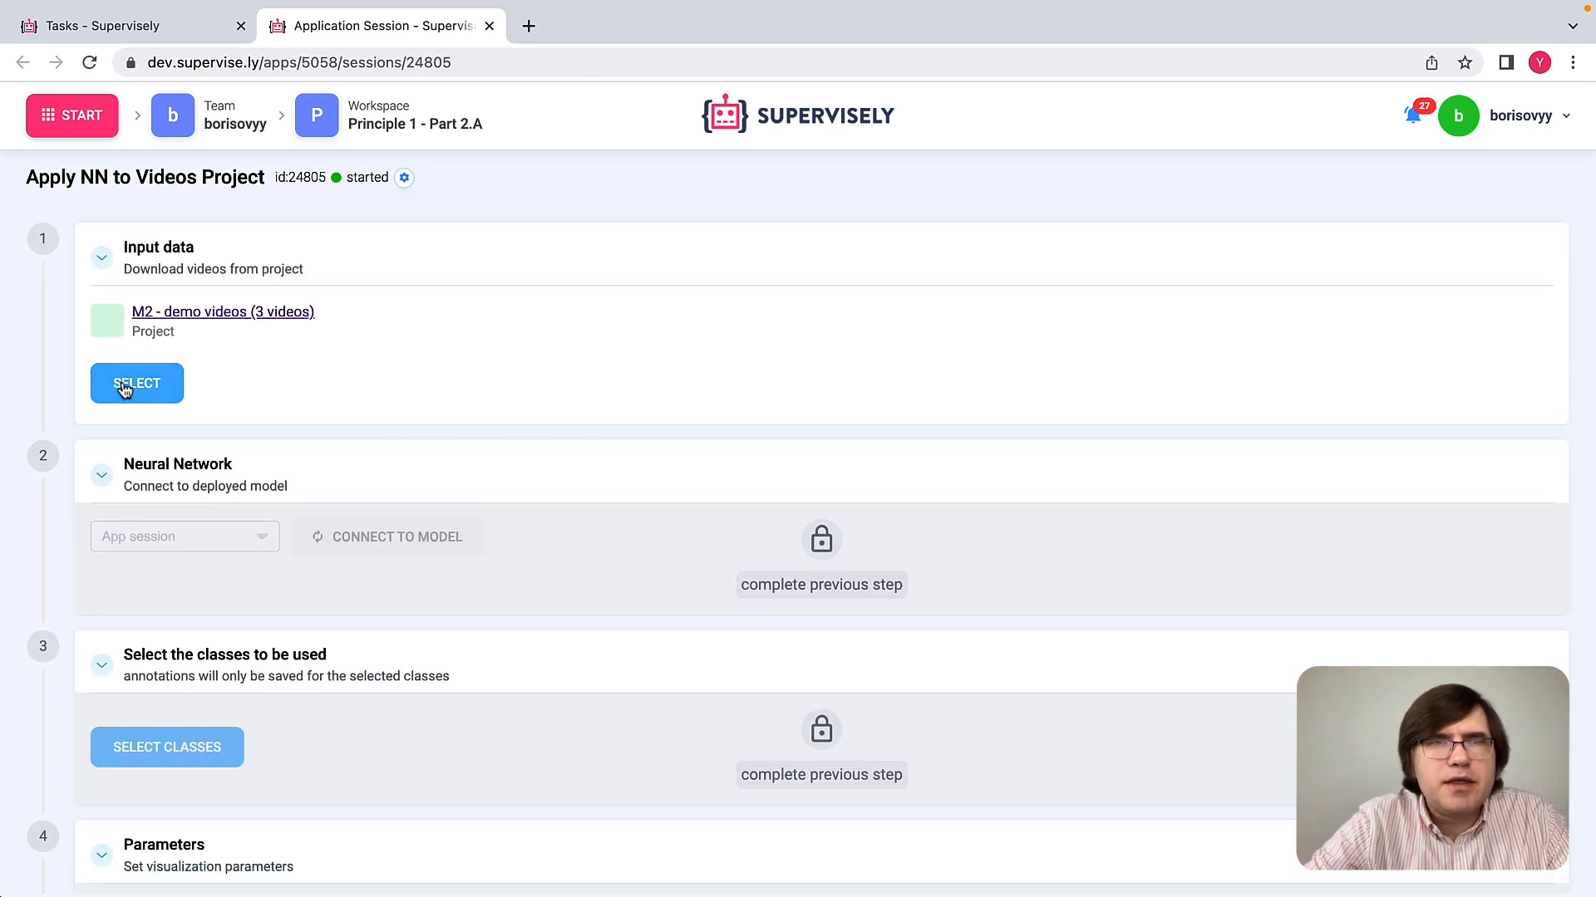
left_click(148, 395)
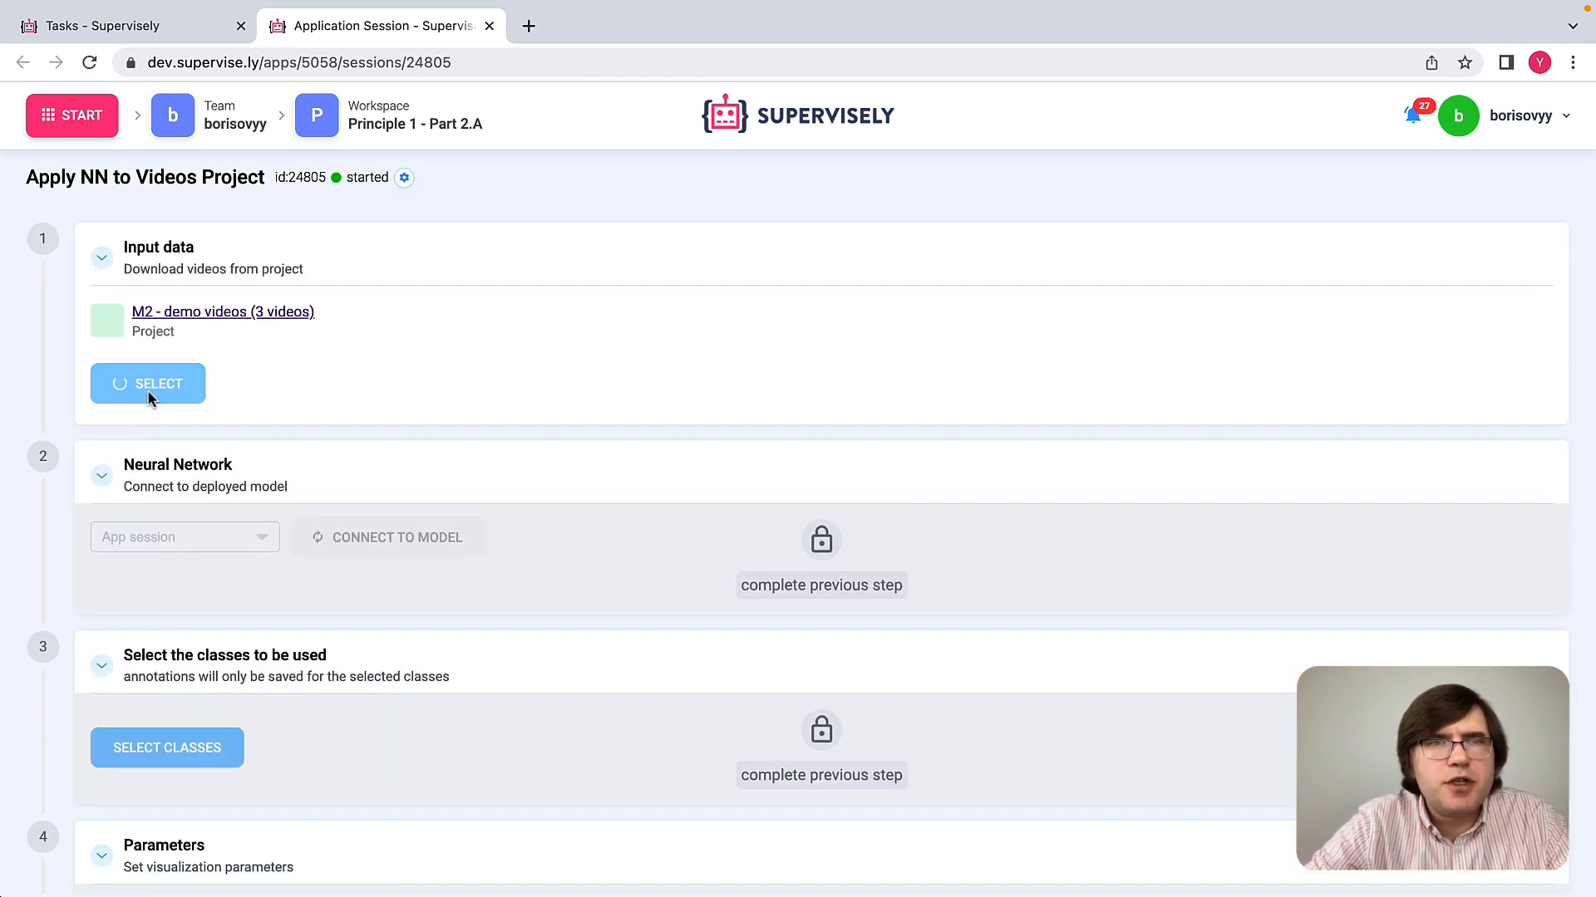
left_click(248, 519)
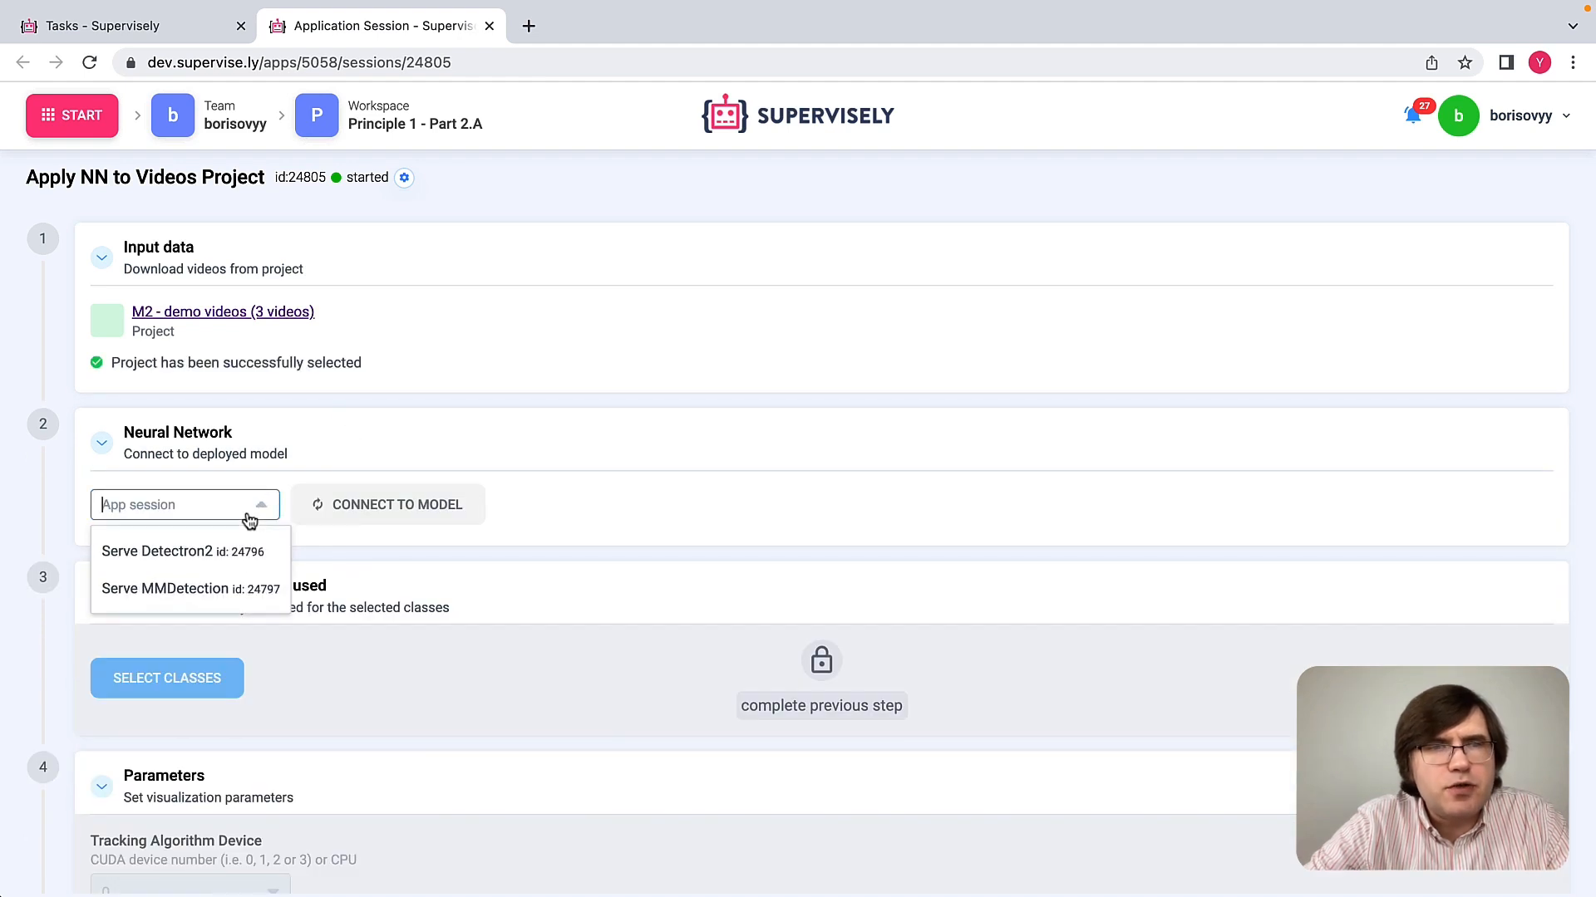
left_click(196, 588)
left_click(407, 515)
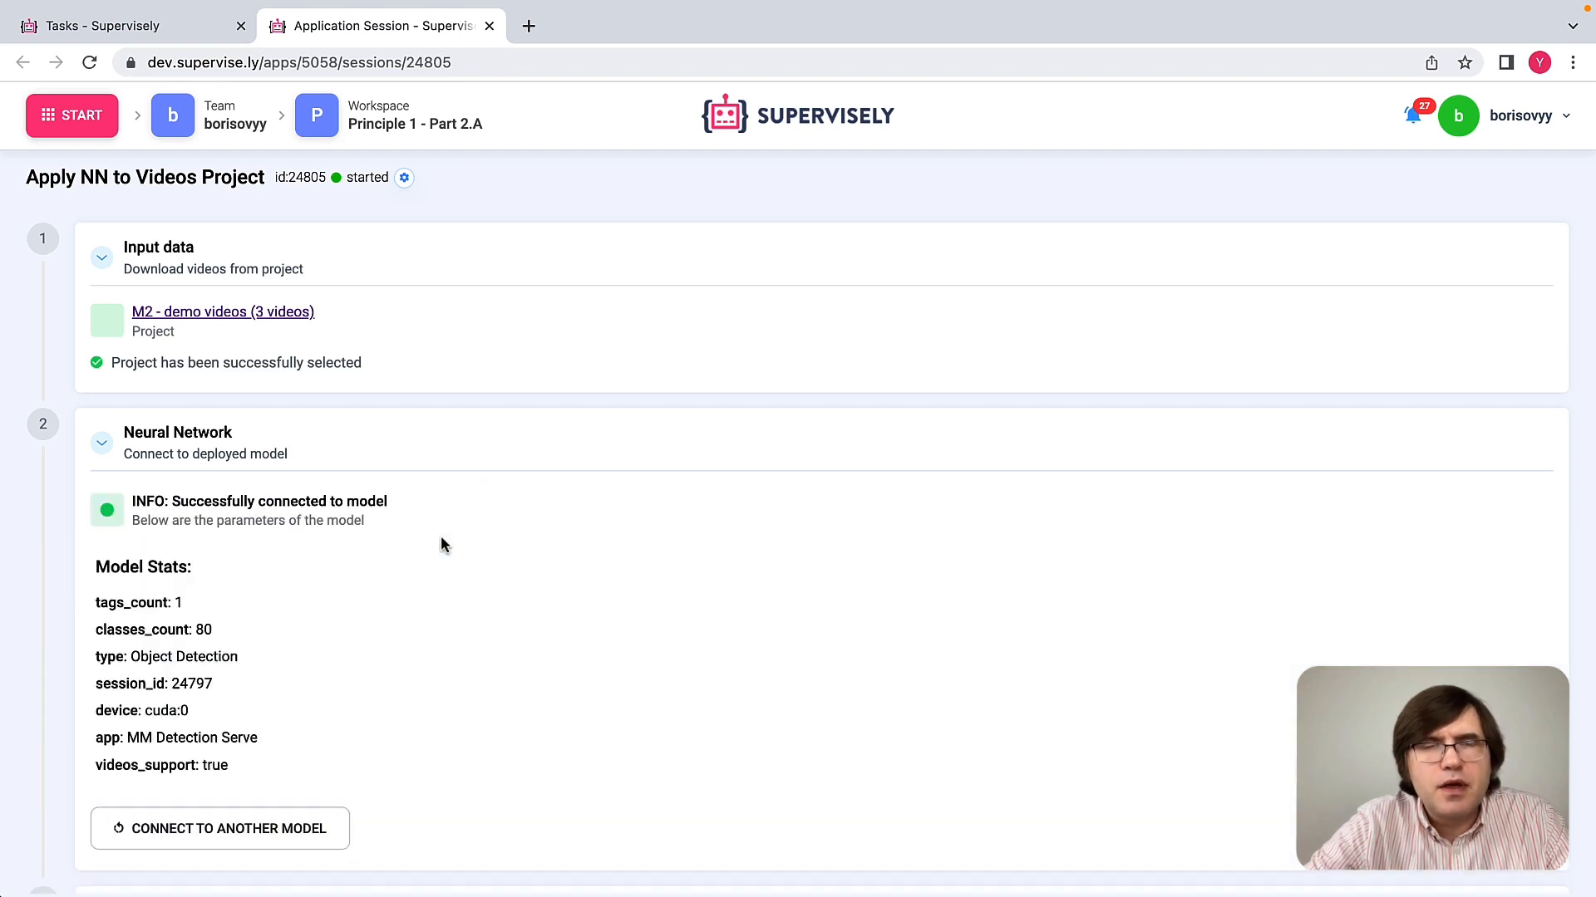
Step: Select all of the model's classes and confirm the class selection
scroll(441, 537, "down", 3)
scroll(441, 544, "down", 4)
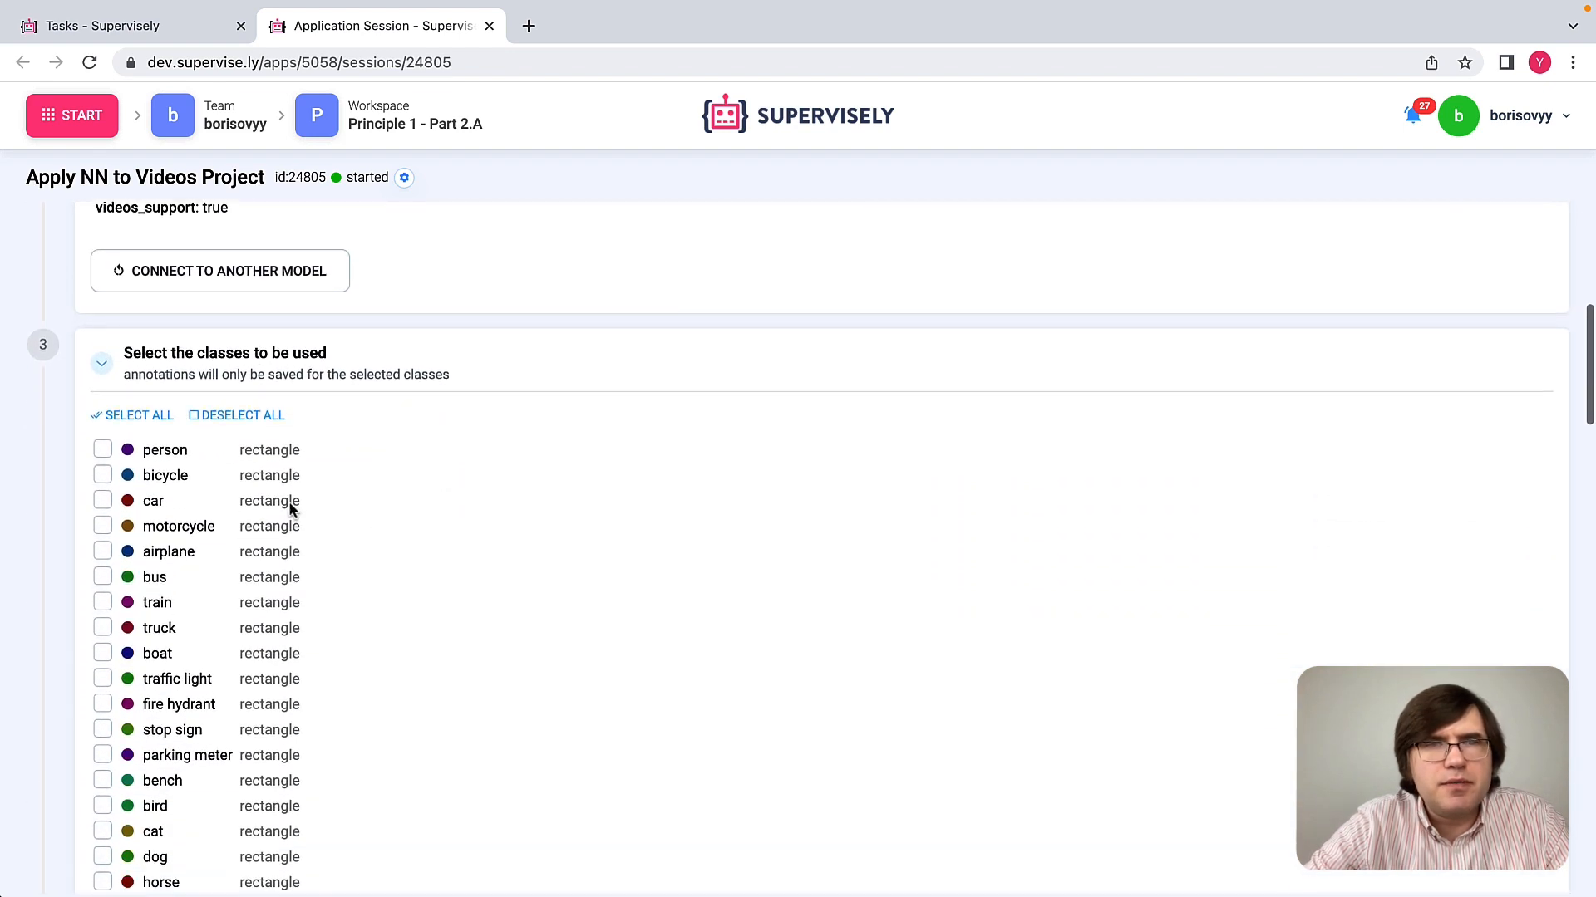
left_click(154, 424)
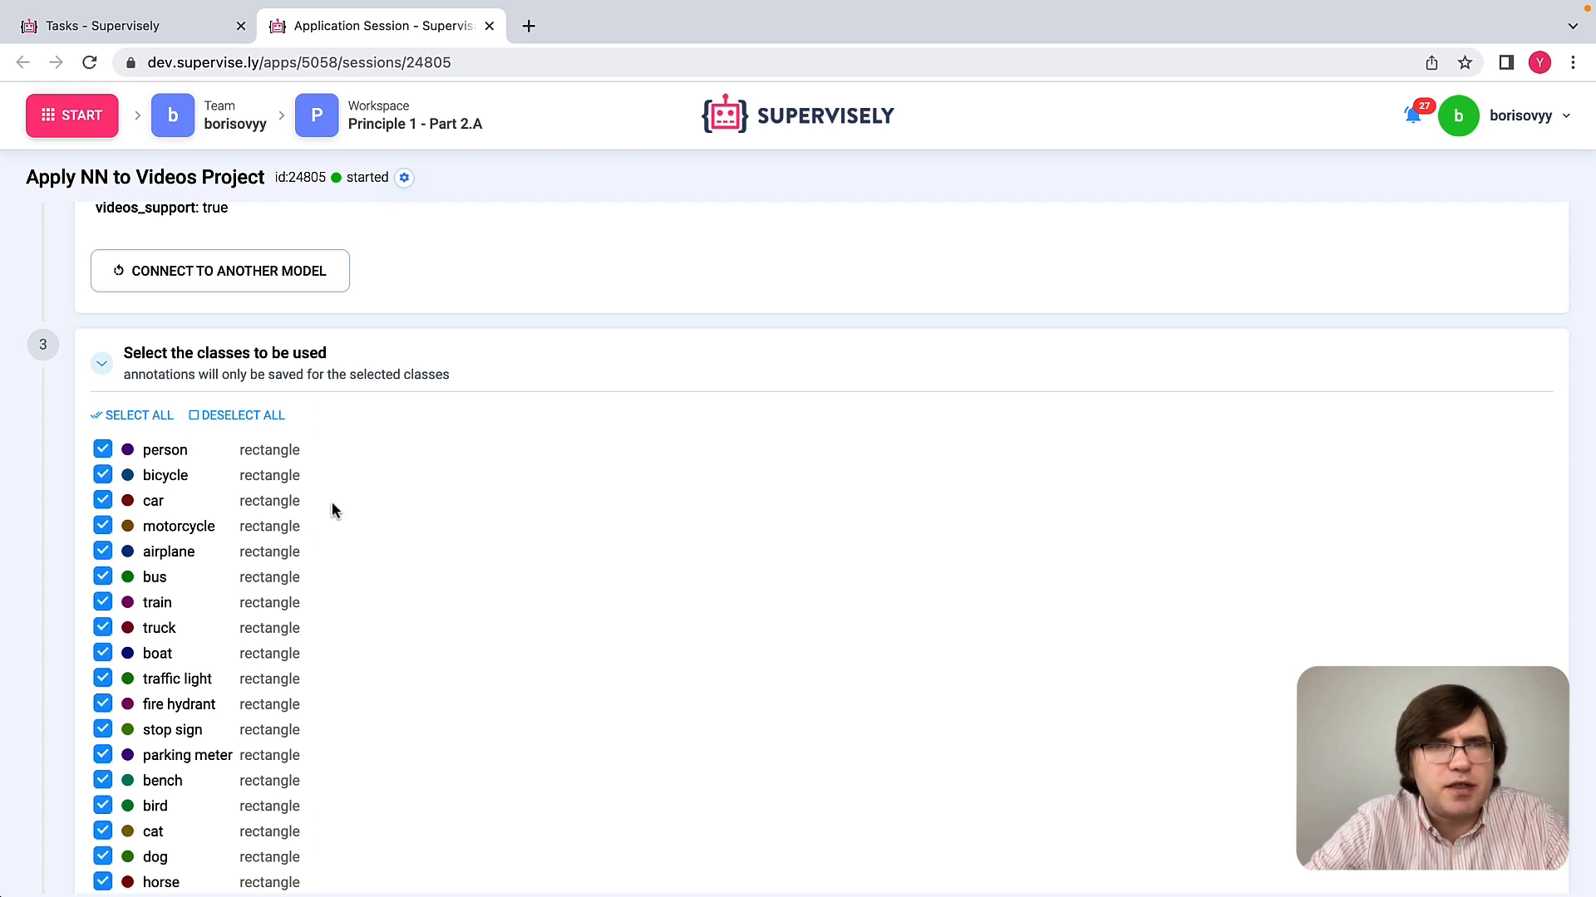
scroll(331, 506, "down", 14)
scroll(332, 510, "down", 10)
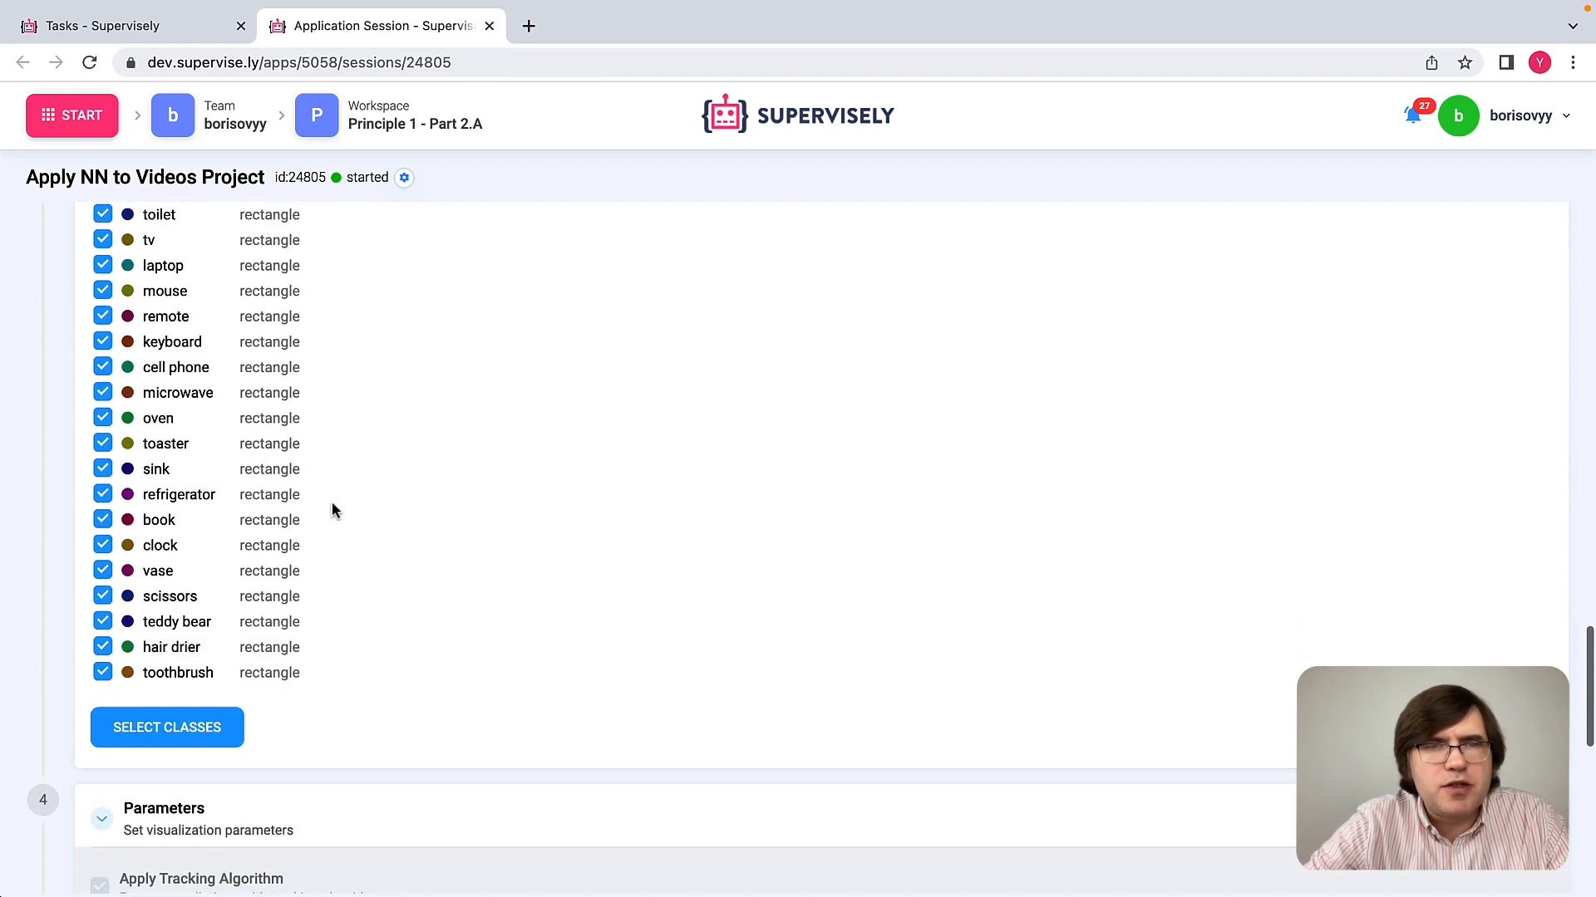
left_click(207, 454)
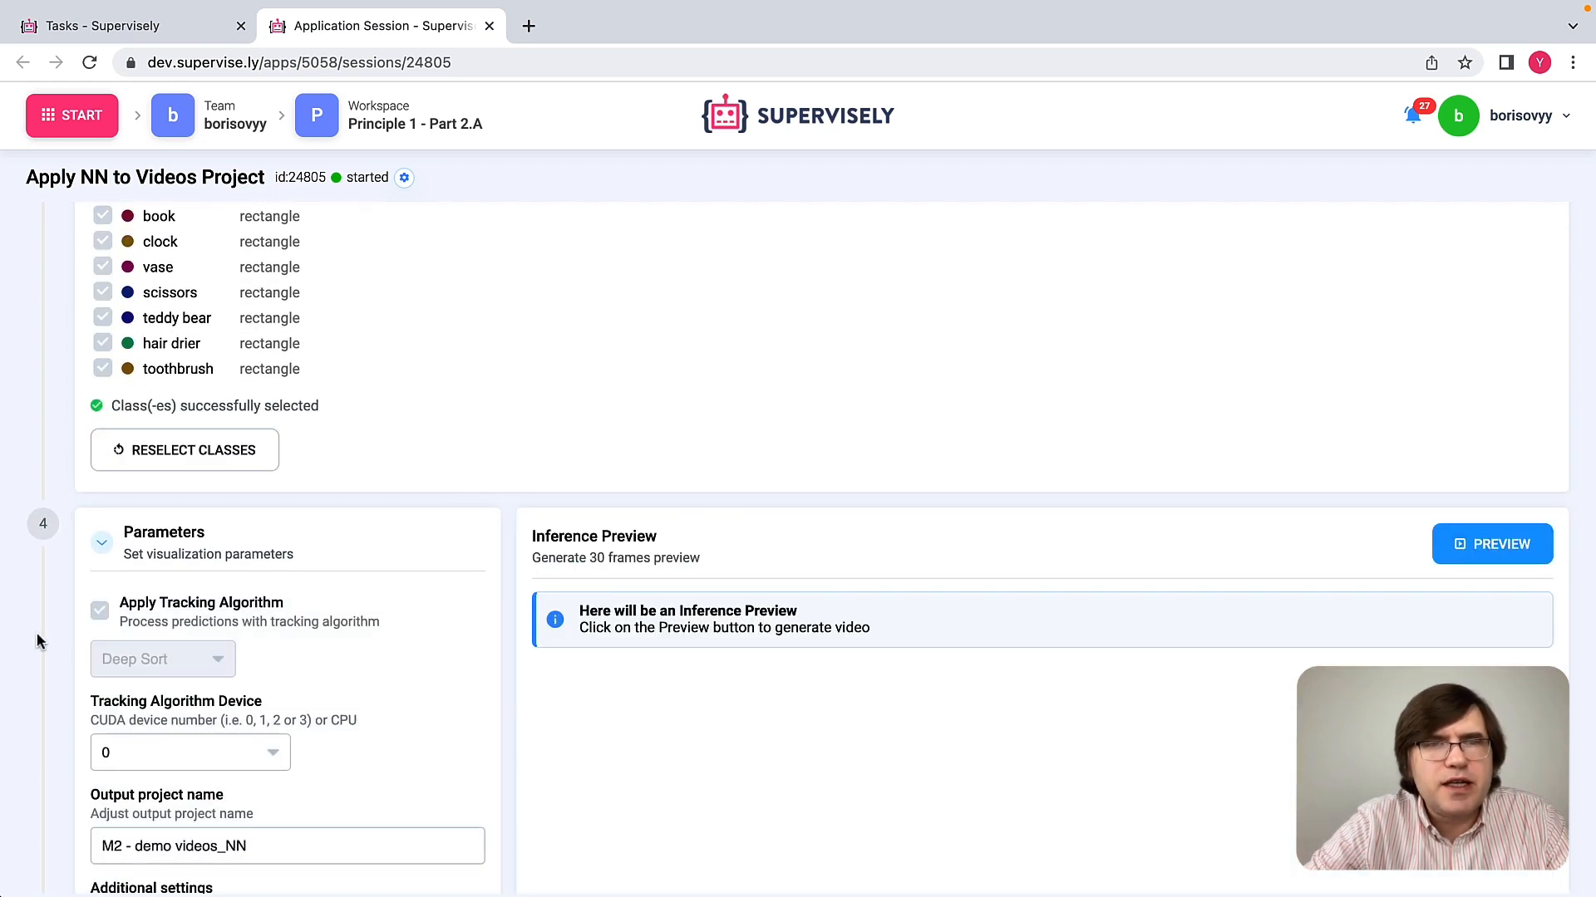
Step: Set the output project name to "M2 - demo videos_NN det"
scroll(12, 753, "down", 2)
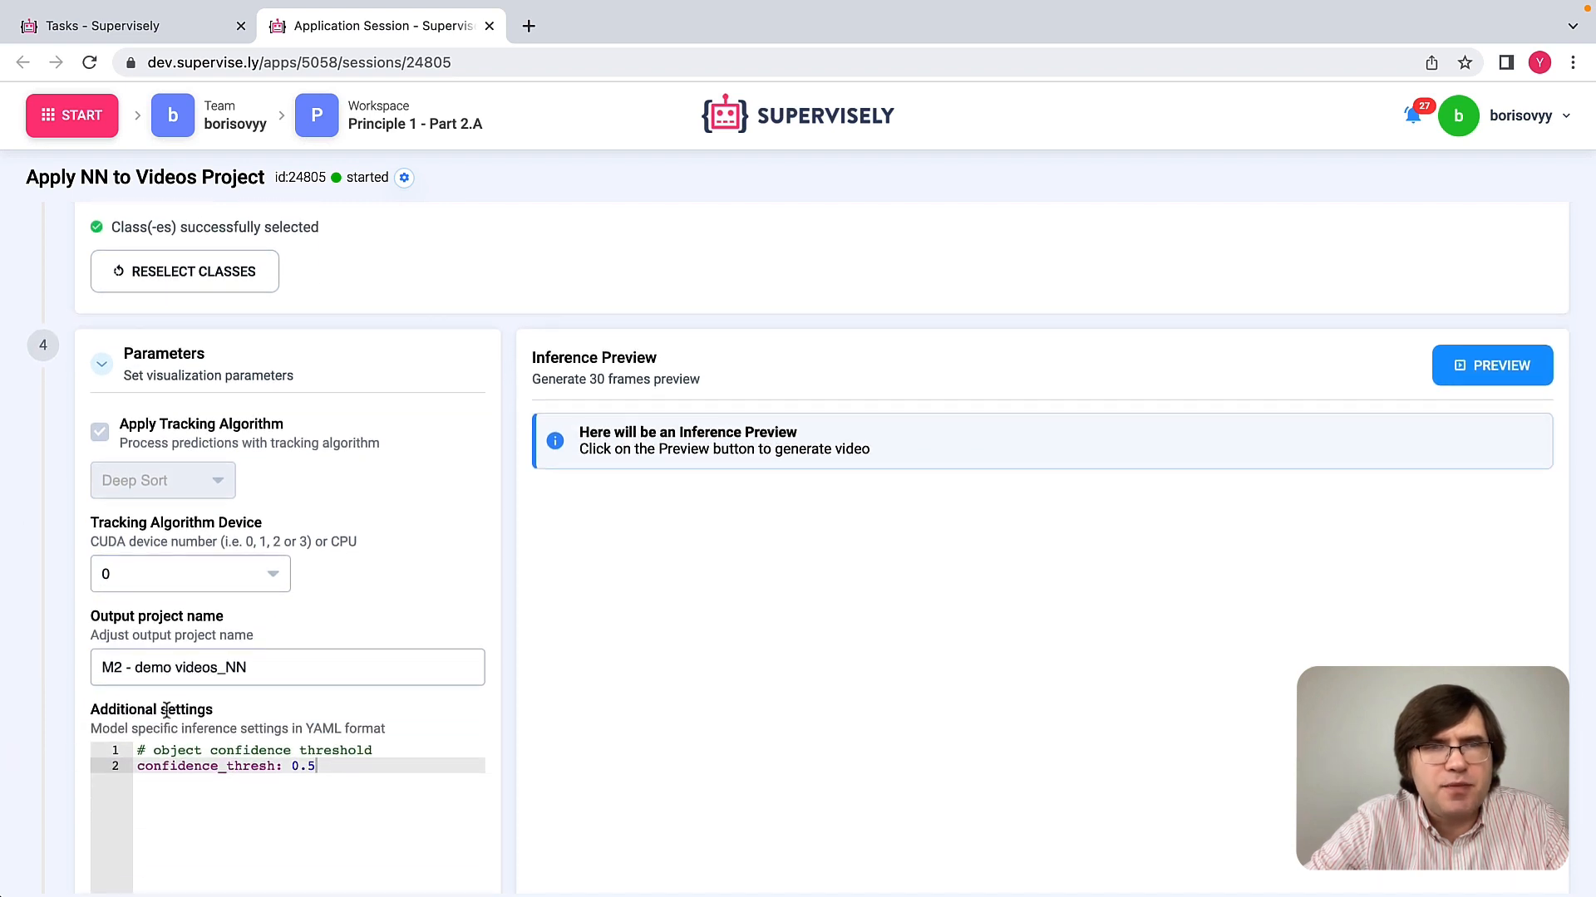
left_click(258, 674)
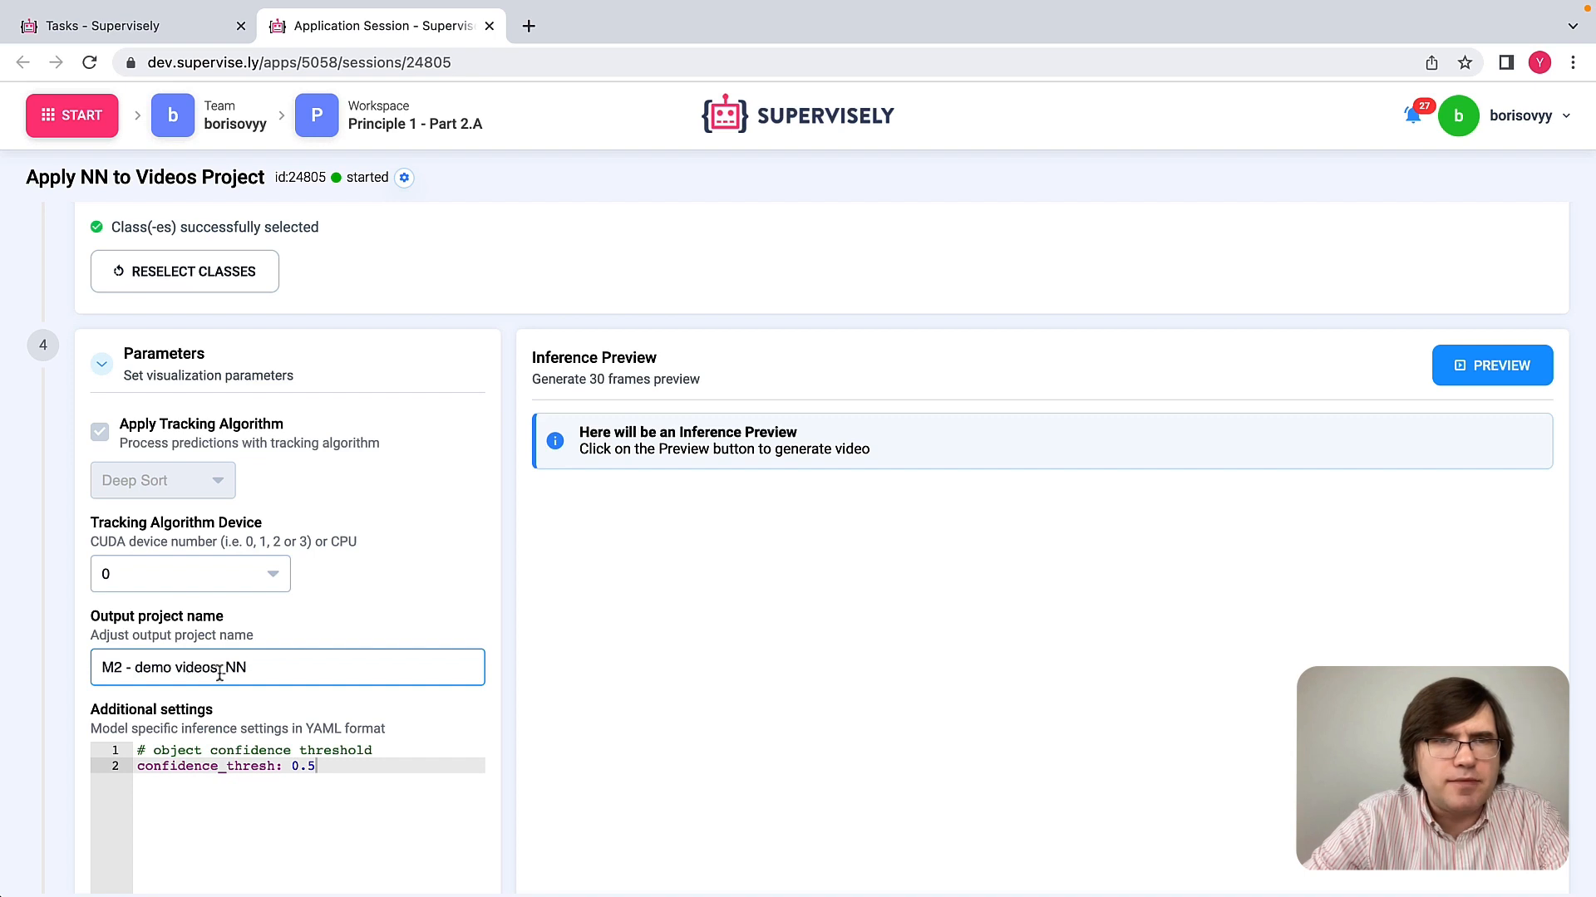
type("det")
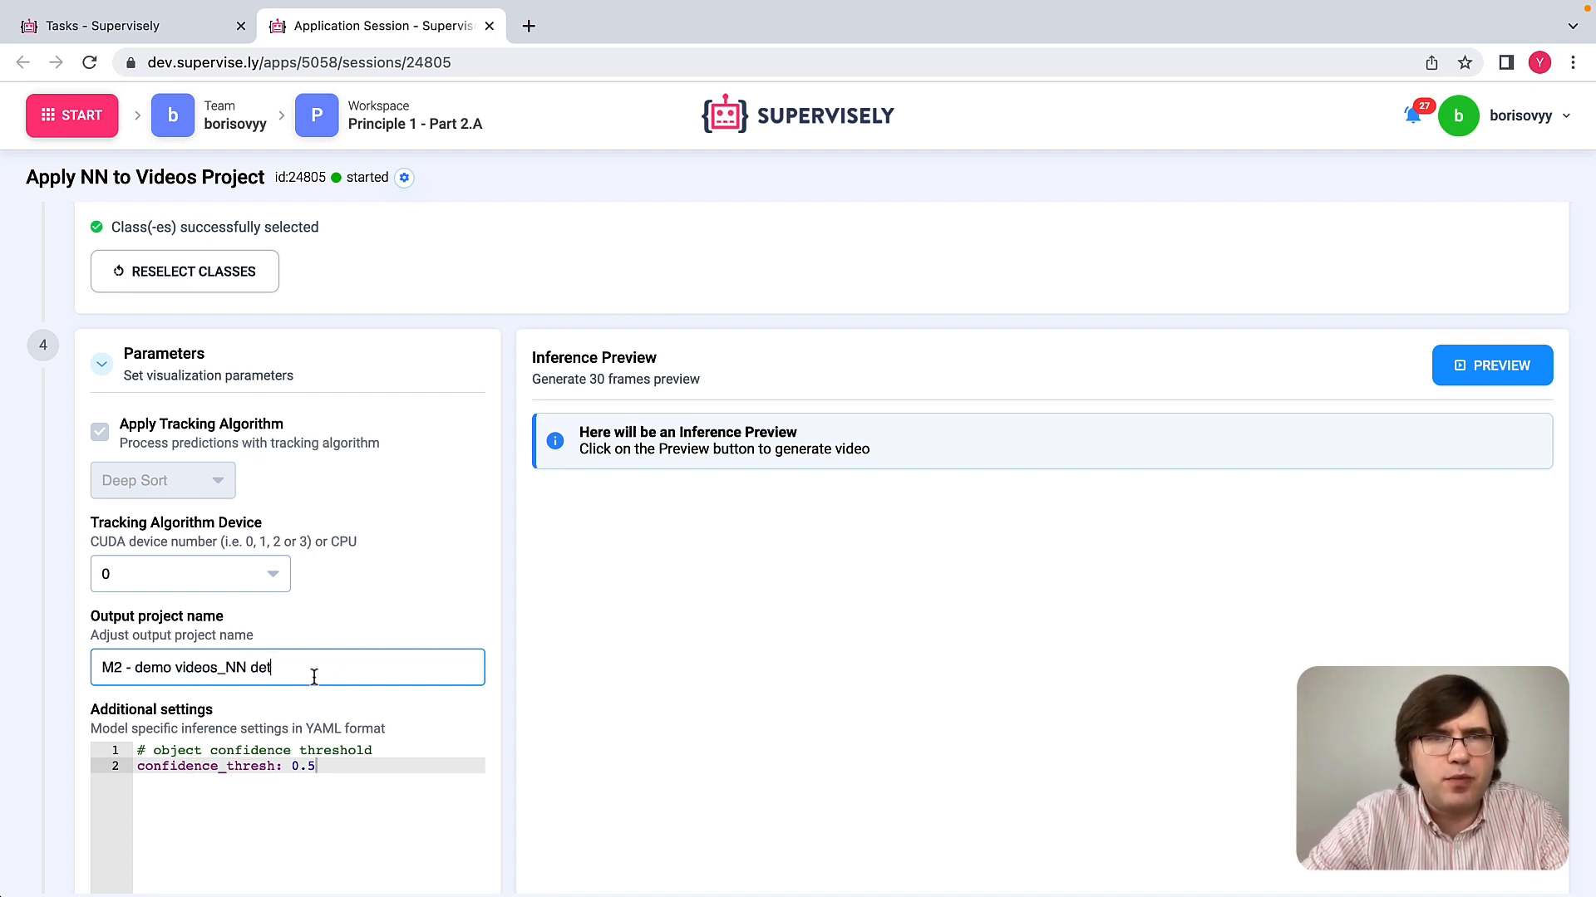
double_click(260, 670)
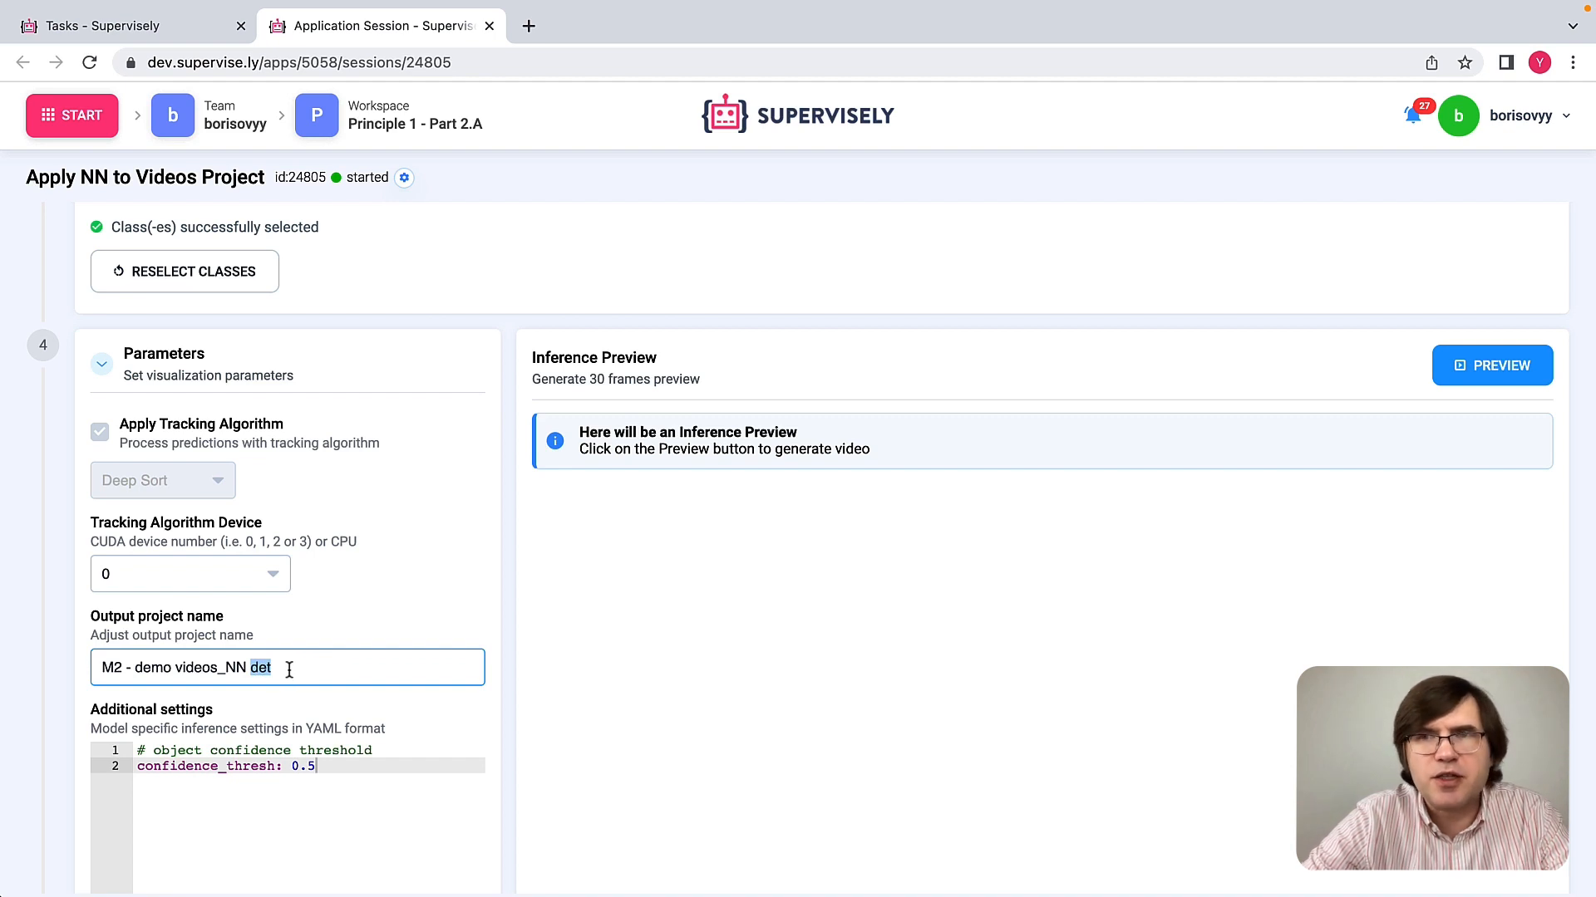
Step: Generate the 30-frame inference preview and play it
scroll(357, 670, "down", 3)
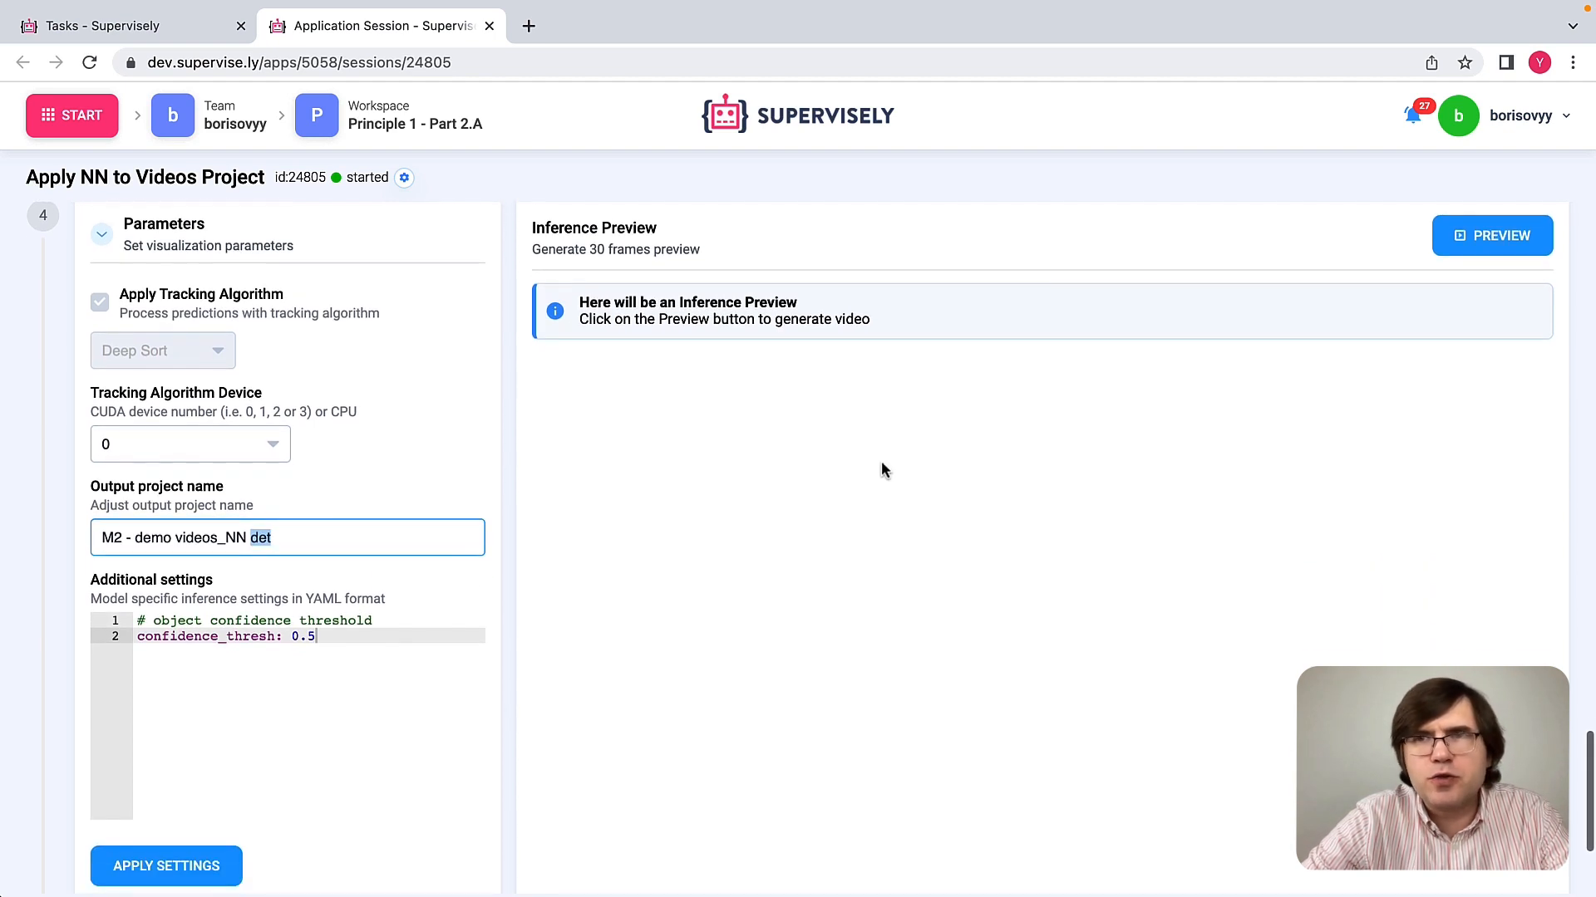
left_click(1498, 239)
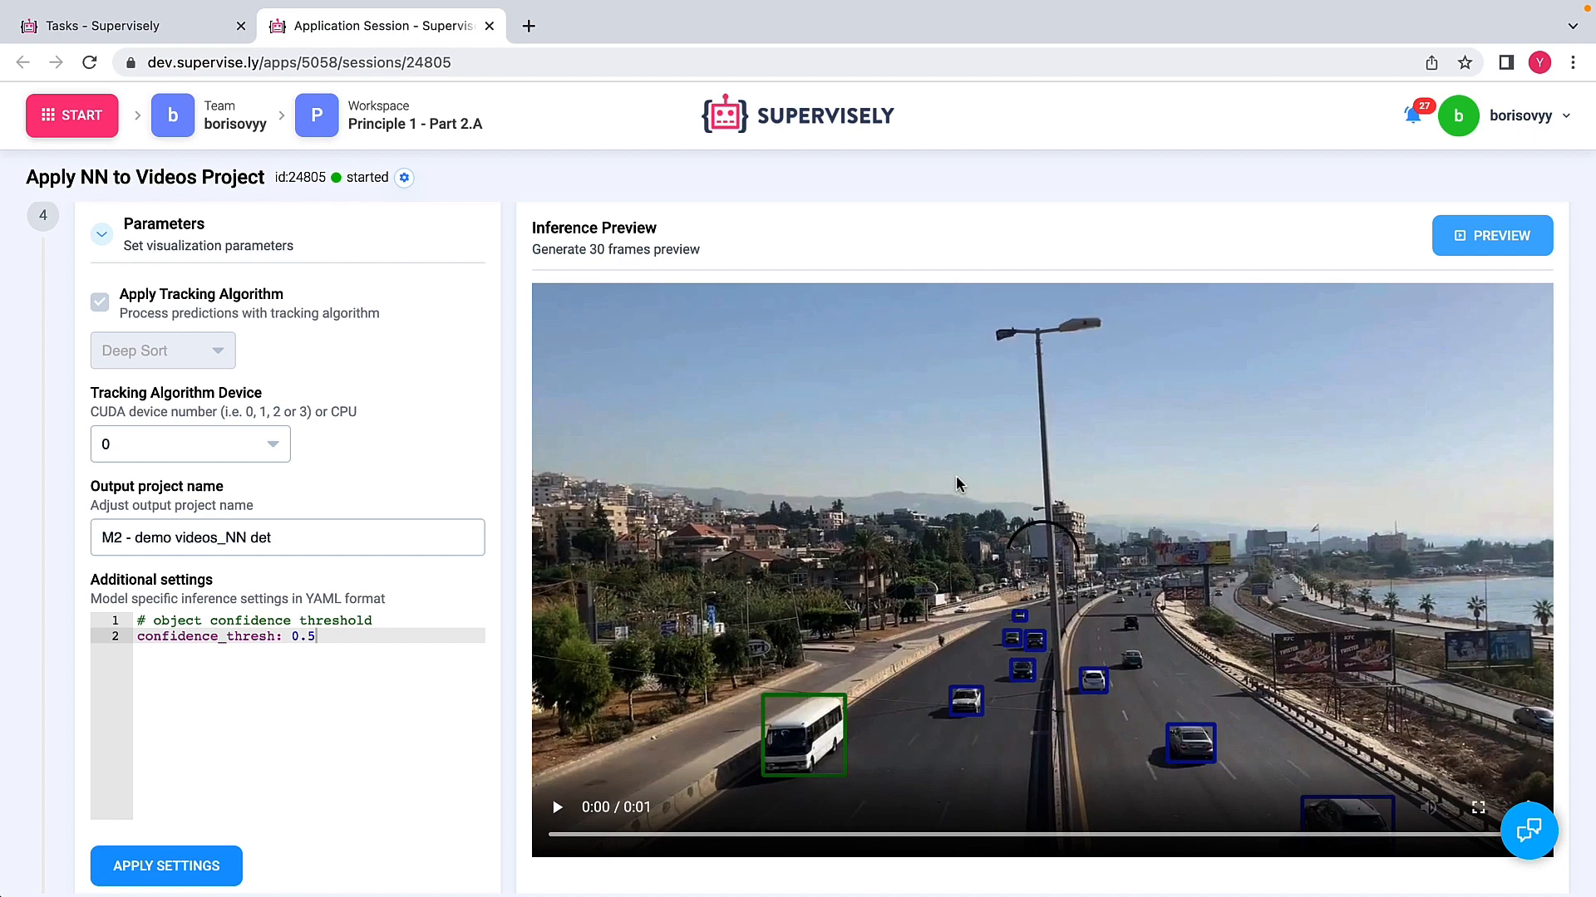
left_click(557, 809)
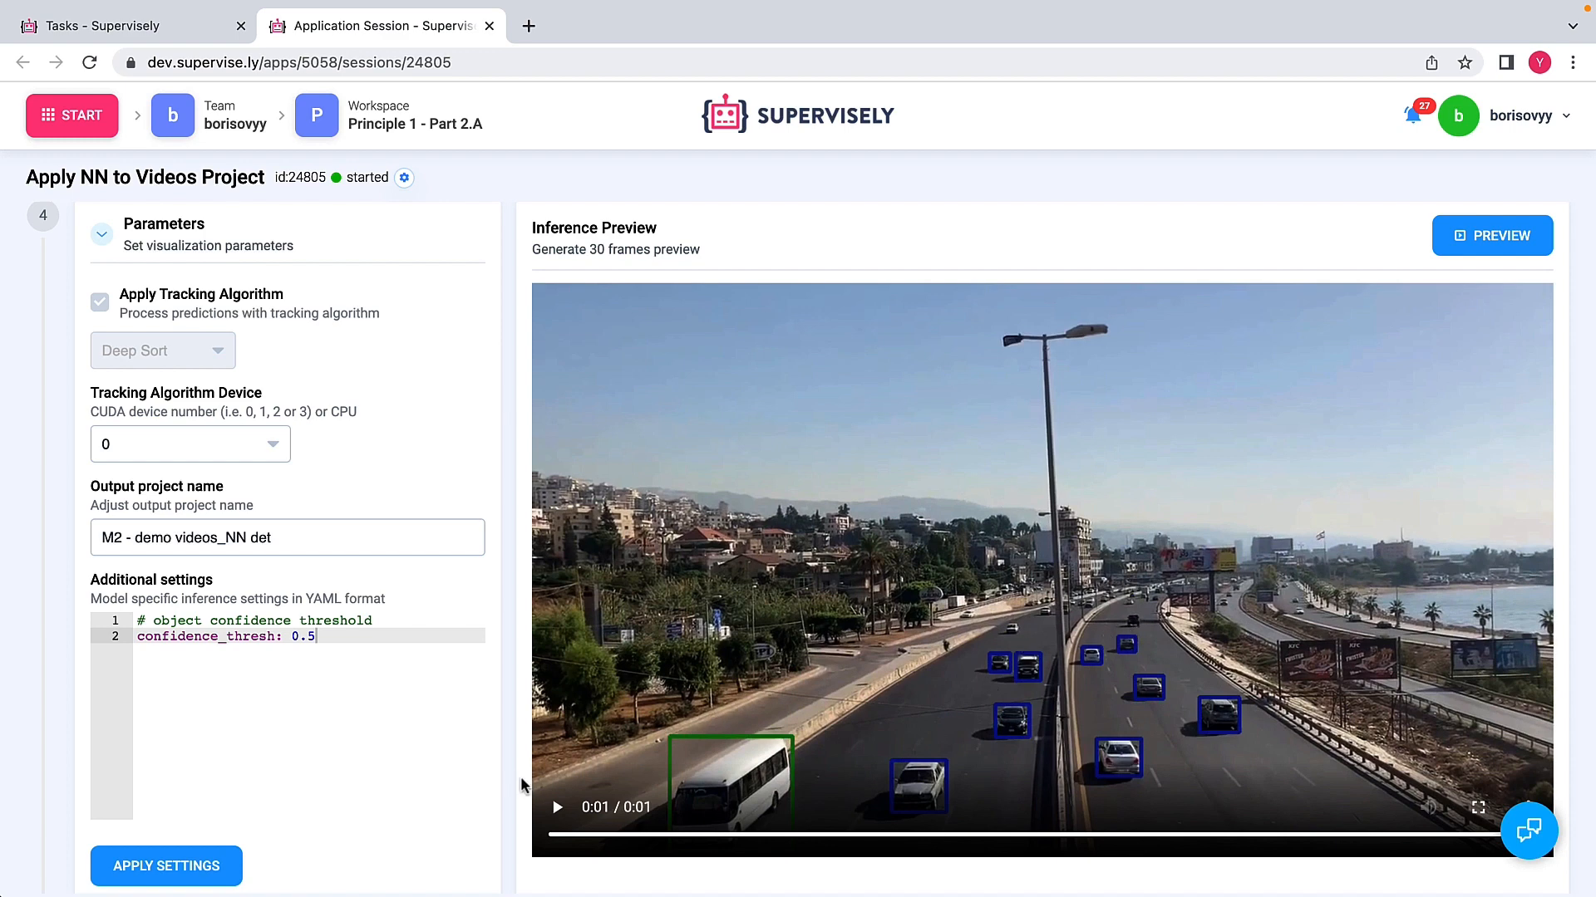
Step: Apply the inference parameters and run the neural network on the videos project
scroll(507, 772, "down", 3)
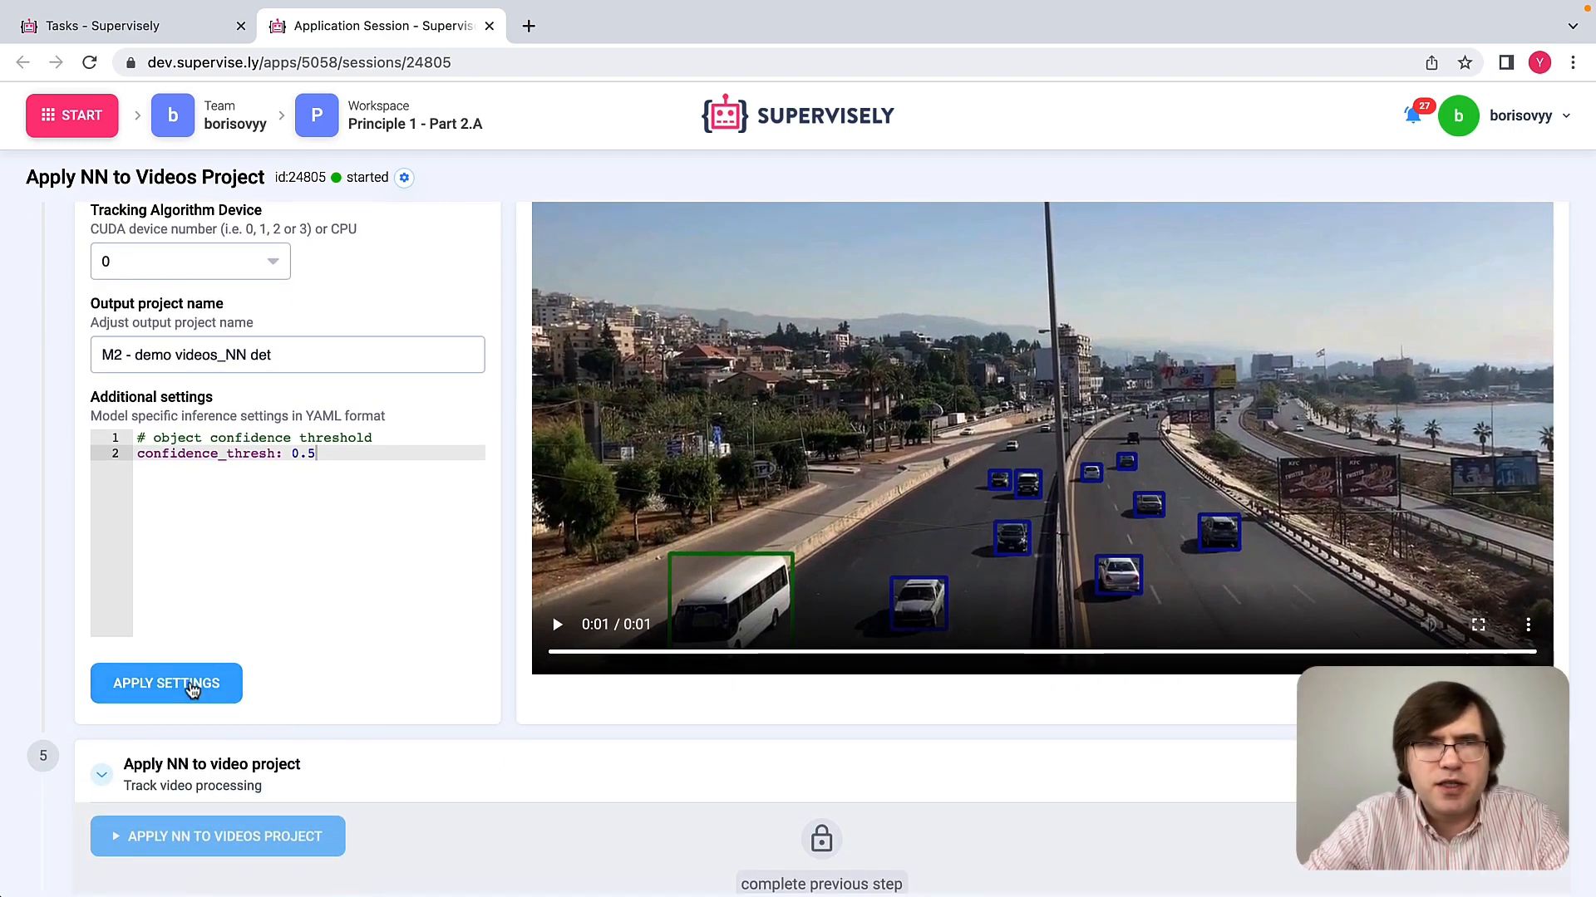
left_click(191, 690)
scroll(445, 780, "down", 1)
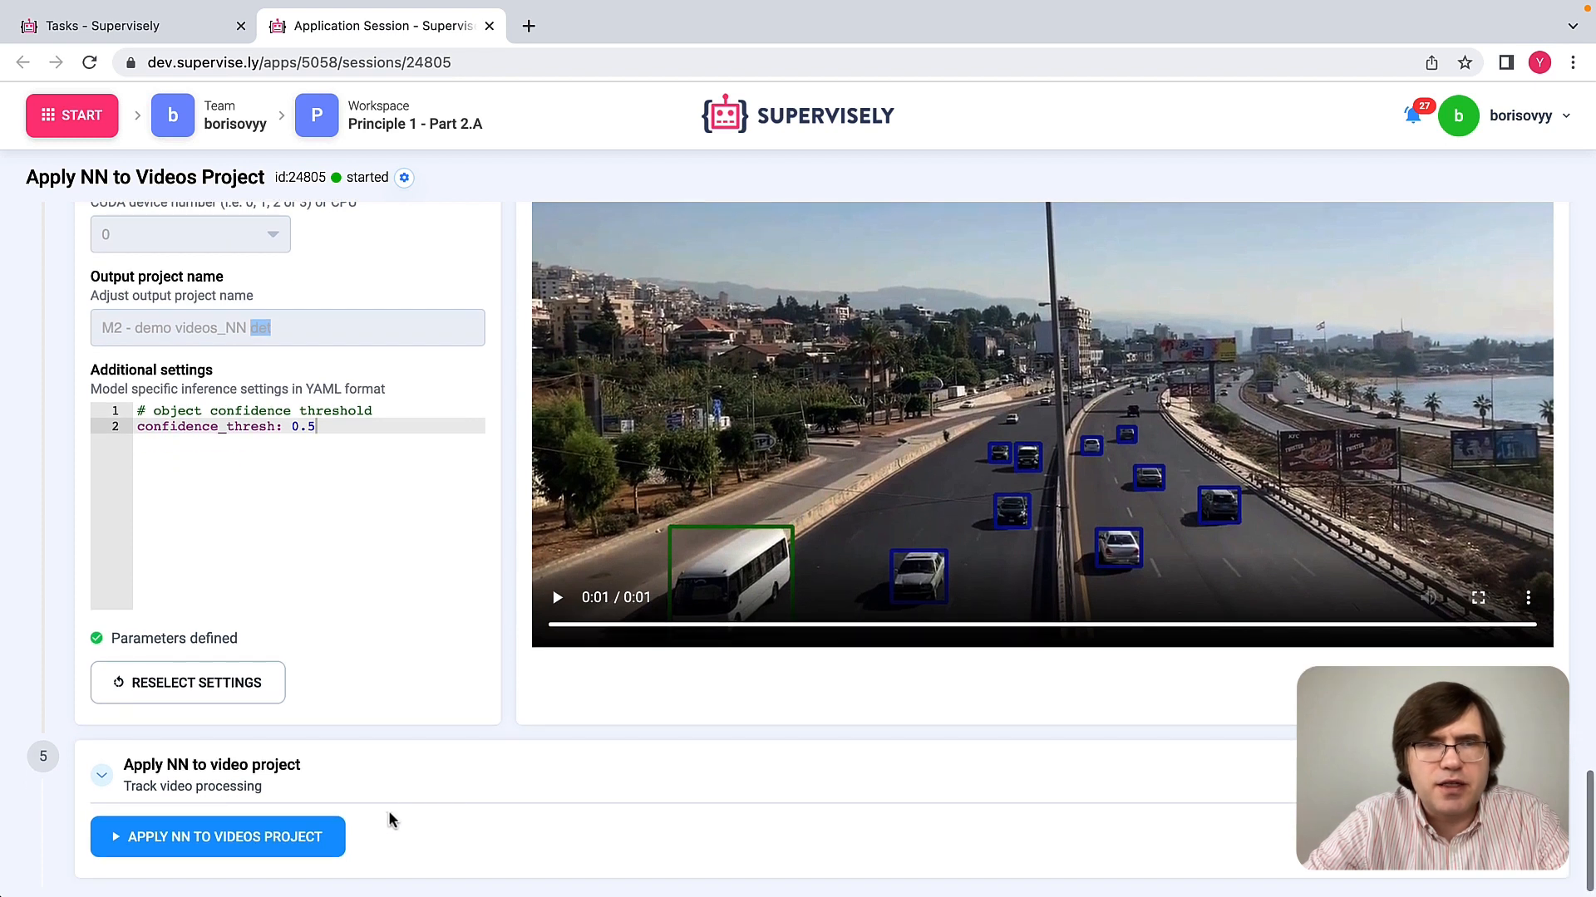
left_click(316, 848)
scroll(487, 854, "down", 2)
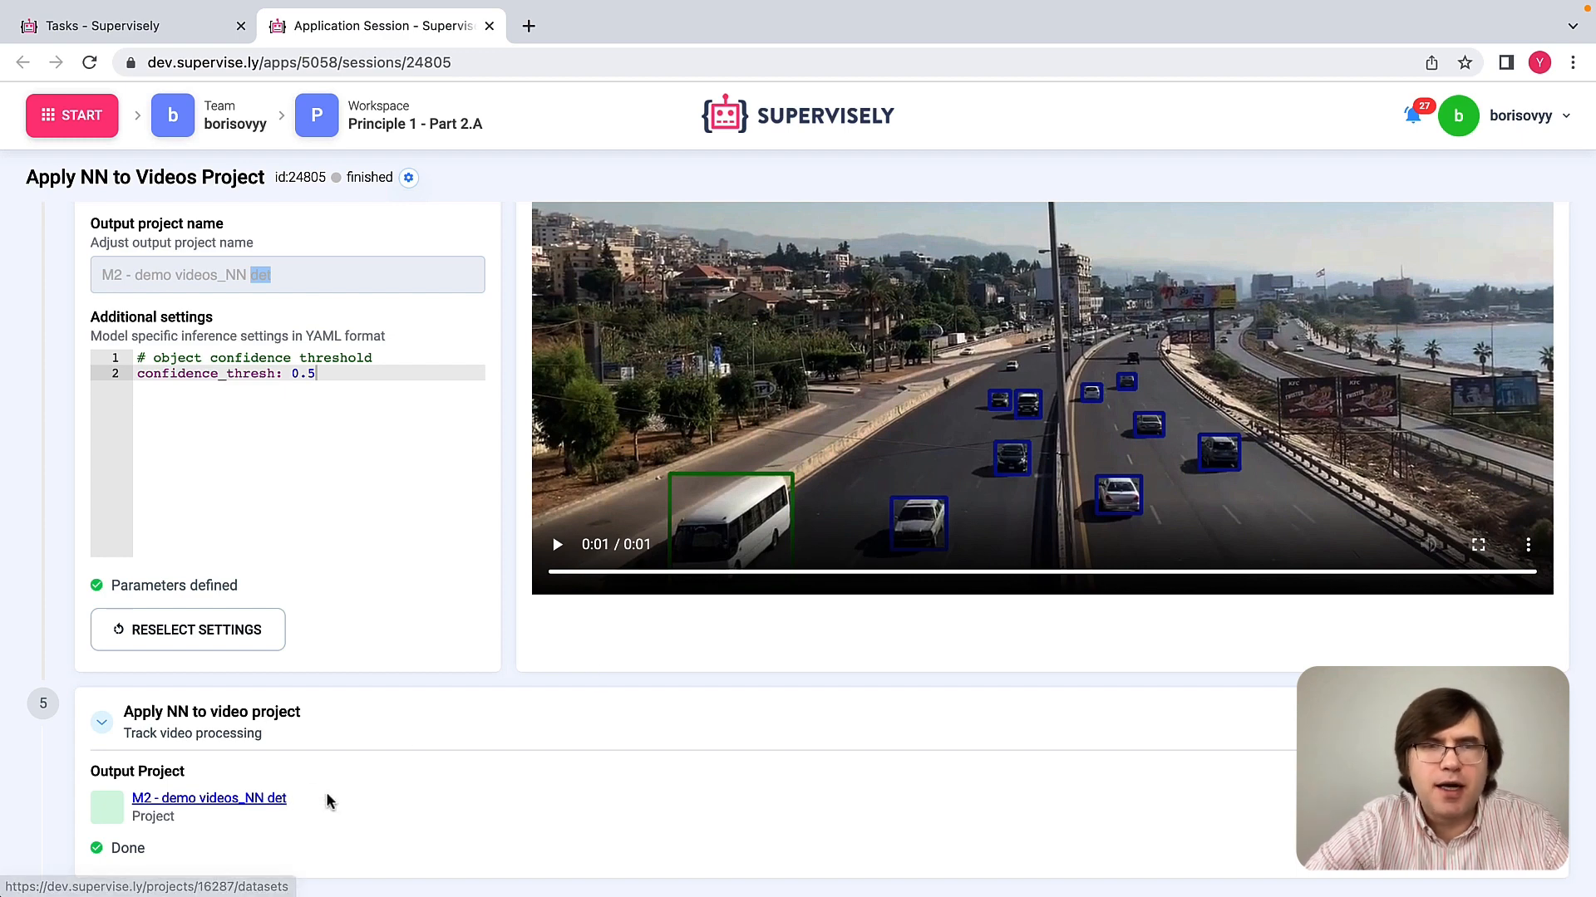
Step: Open the import-videos dataset of the M2 - demo videos_NN det output project in the default Video labeling toolbox
left_click(264, 799)
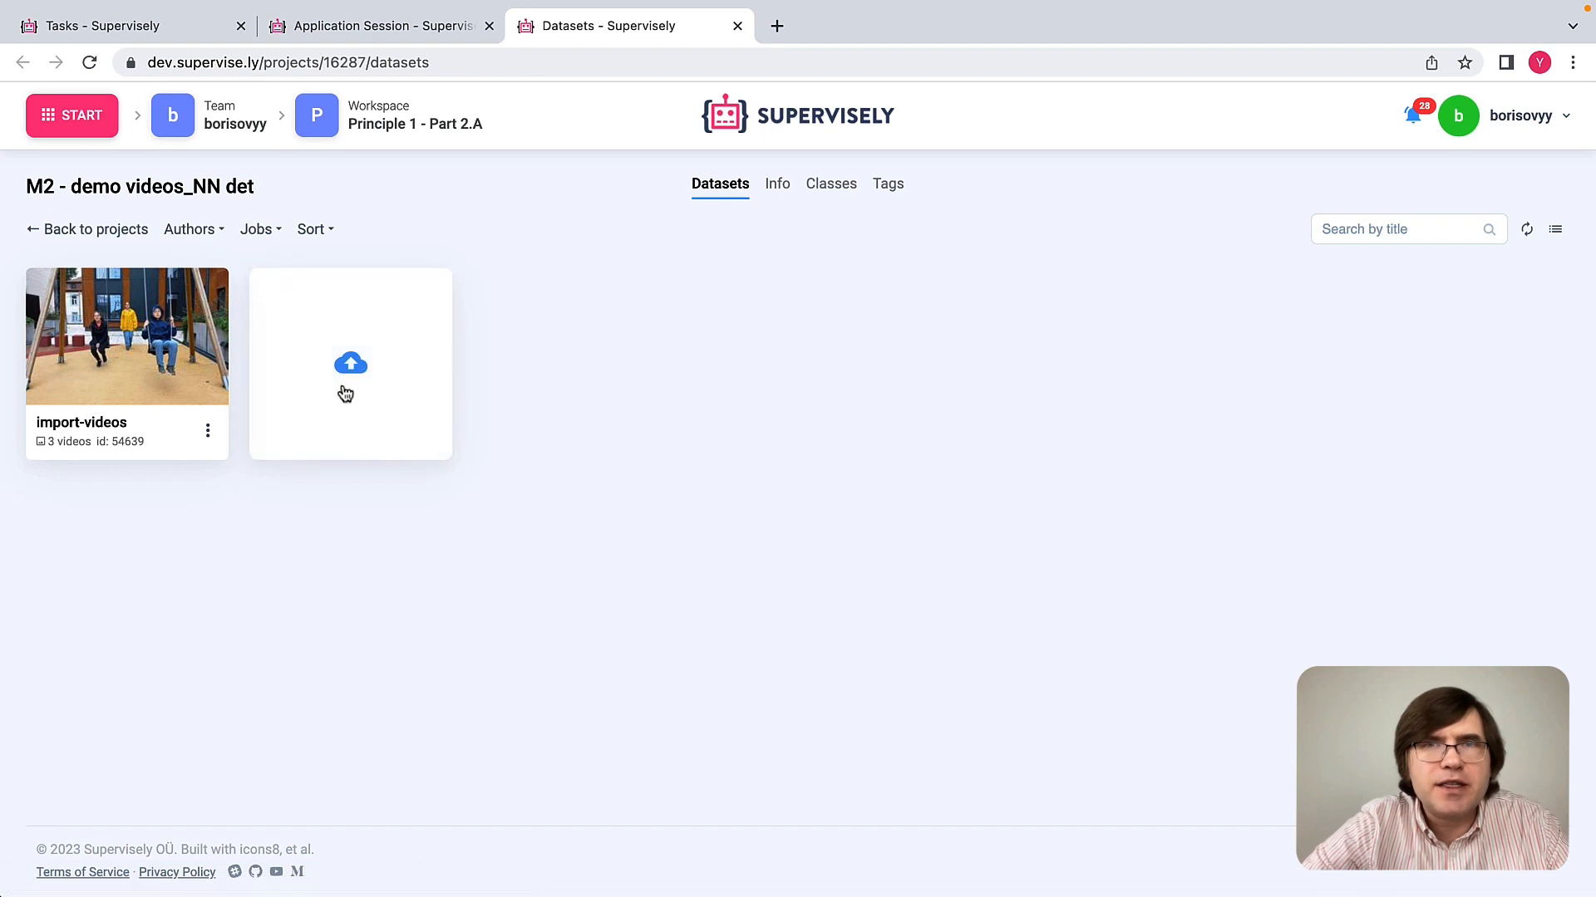
left_click(178, 322)
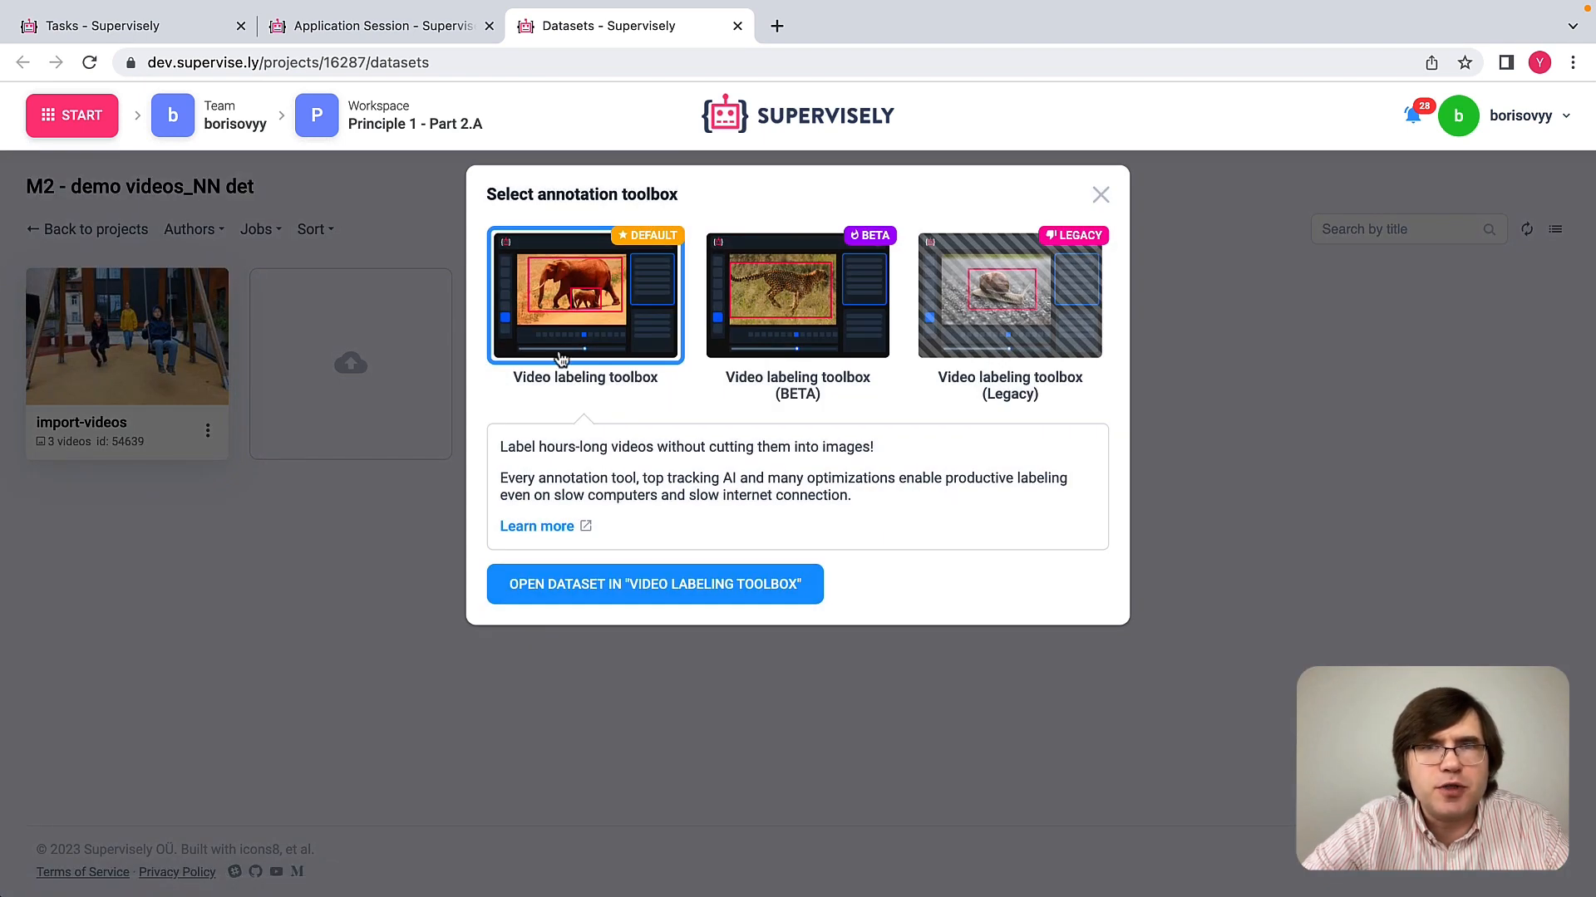
left_click(687, 585)
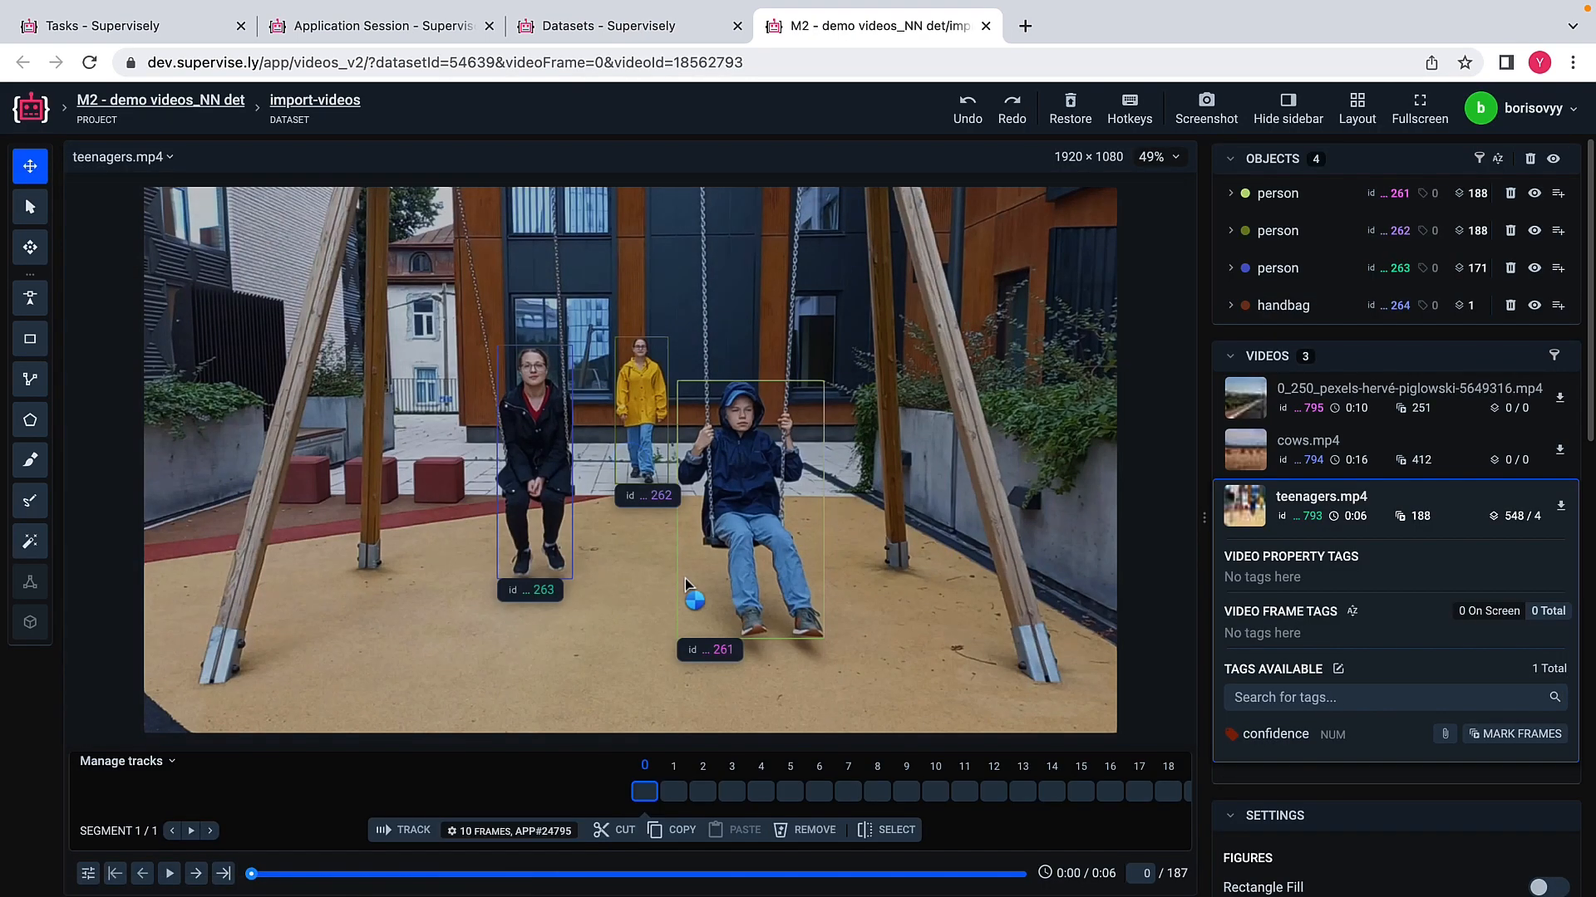
Step: Open the highway traffic video and go through its frames to examine how the detected vehicles are tracked
left_click(1247, 398)
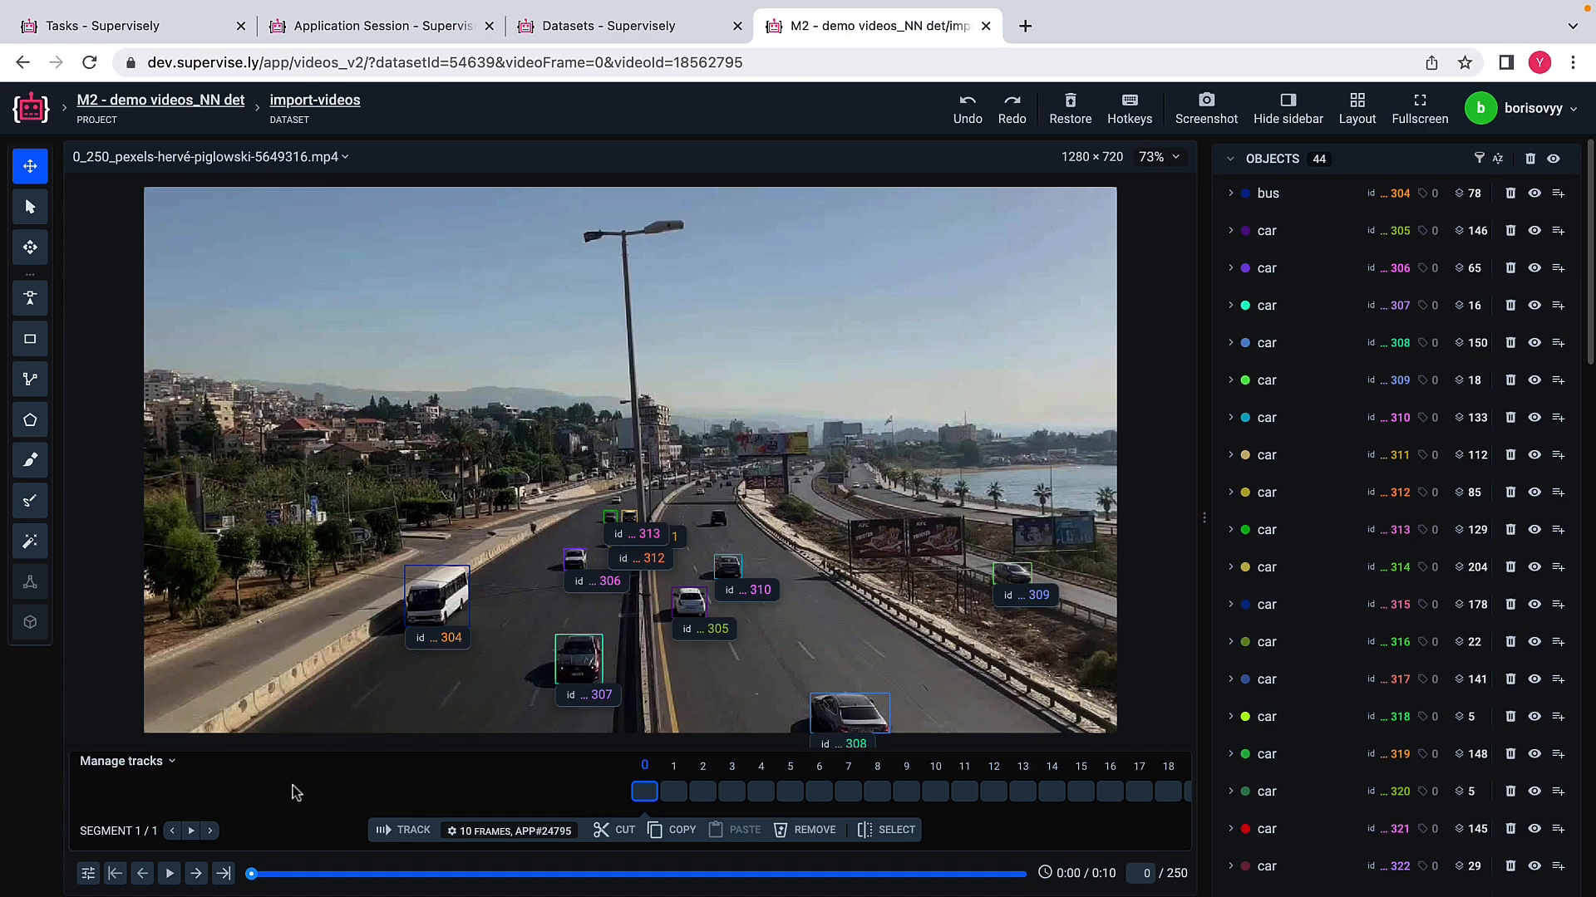
left_click(675, 796)
key("Right")
key("Right")
key("Right")
key("Right")
key("Right")
key("Right")
key("Right")
key("Right")
key("Right")
key("Right")
key("Right")
key("Right")
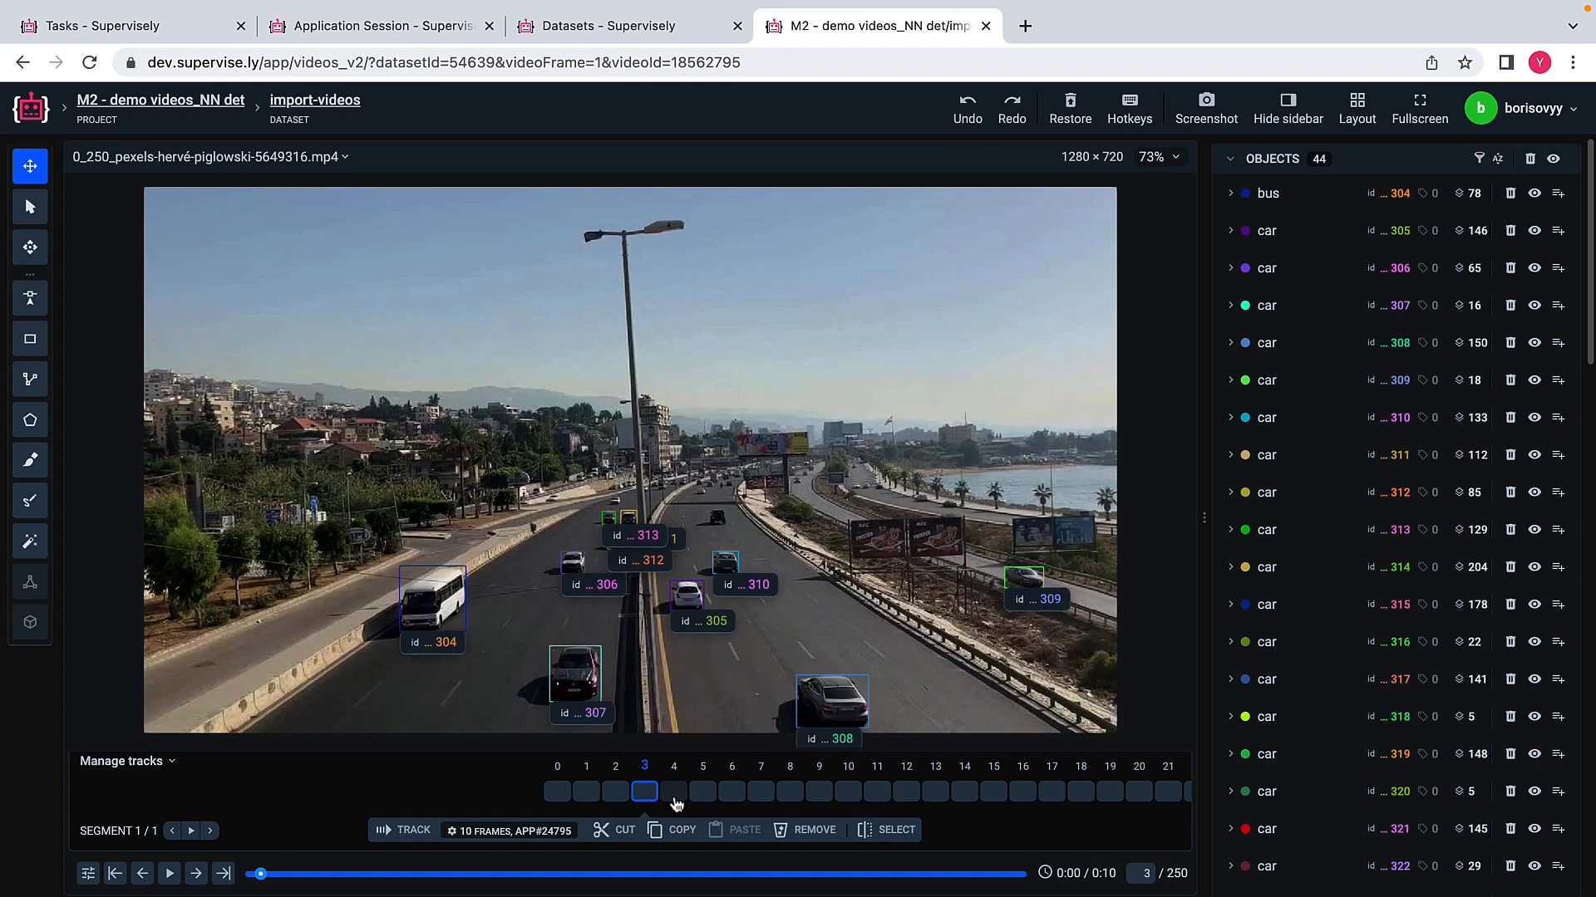
key("Right")
key("Right")
key("Right")
key("Right")
key("Right")
key("Right")
key("Right")
key("Right")
key("Right")
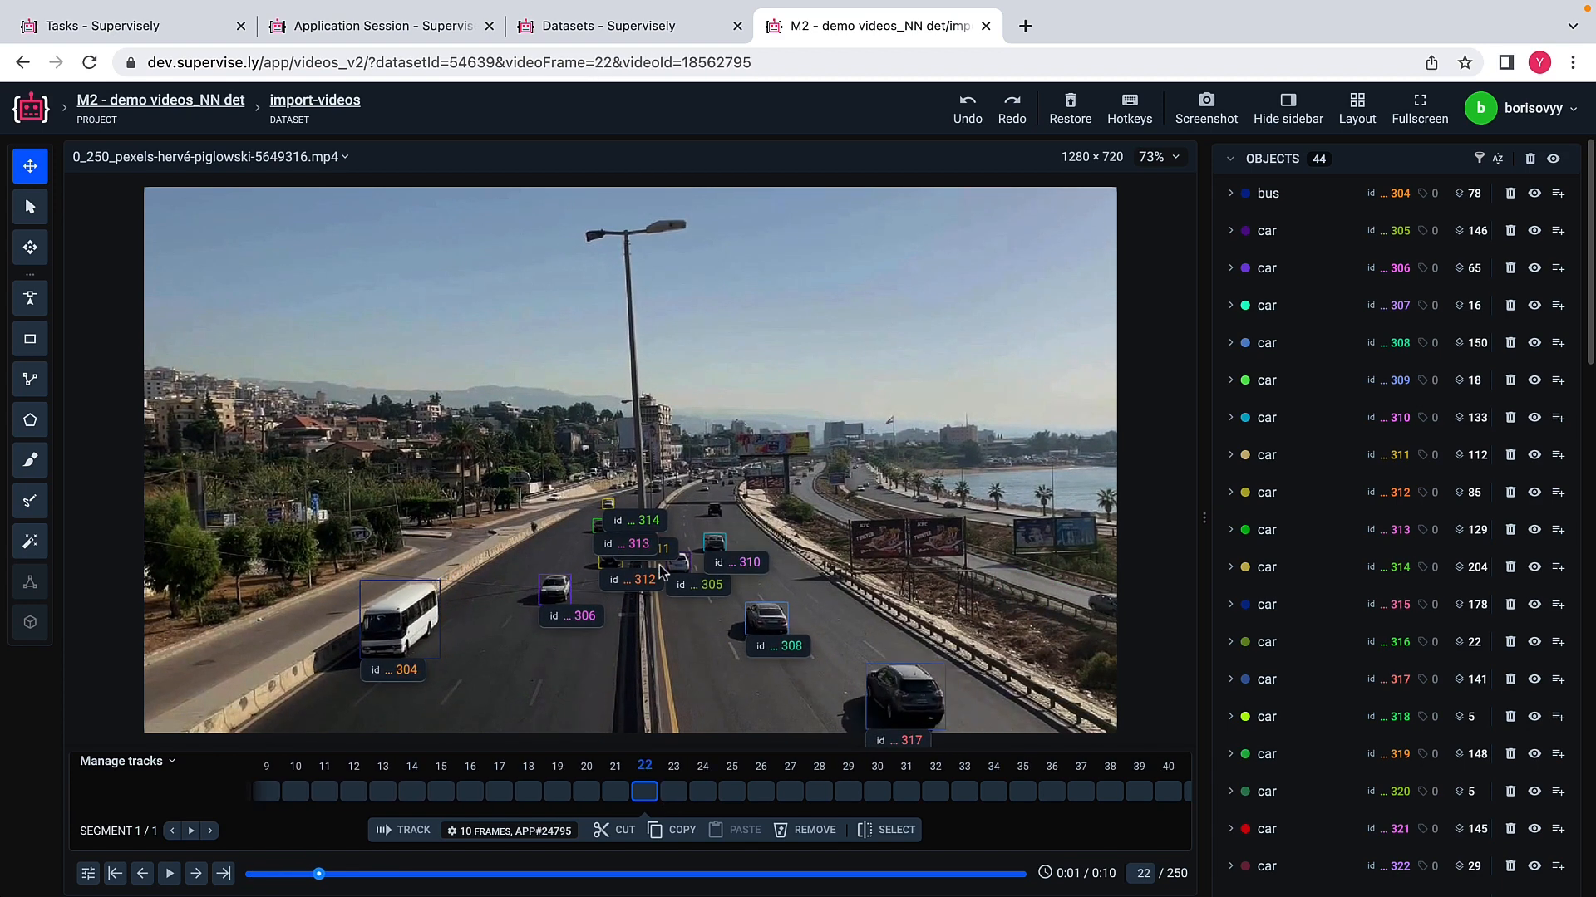
key("Right")
key("Right")
key("Right")
key("Right")
key("Right")
key("Right")
key("Right")
key("Right")
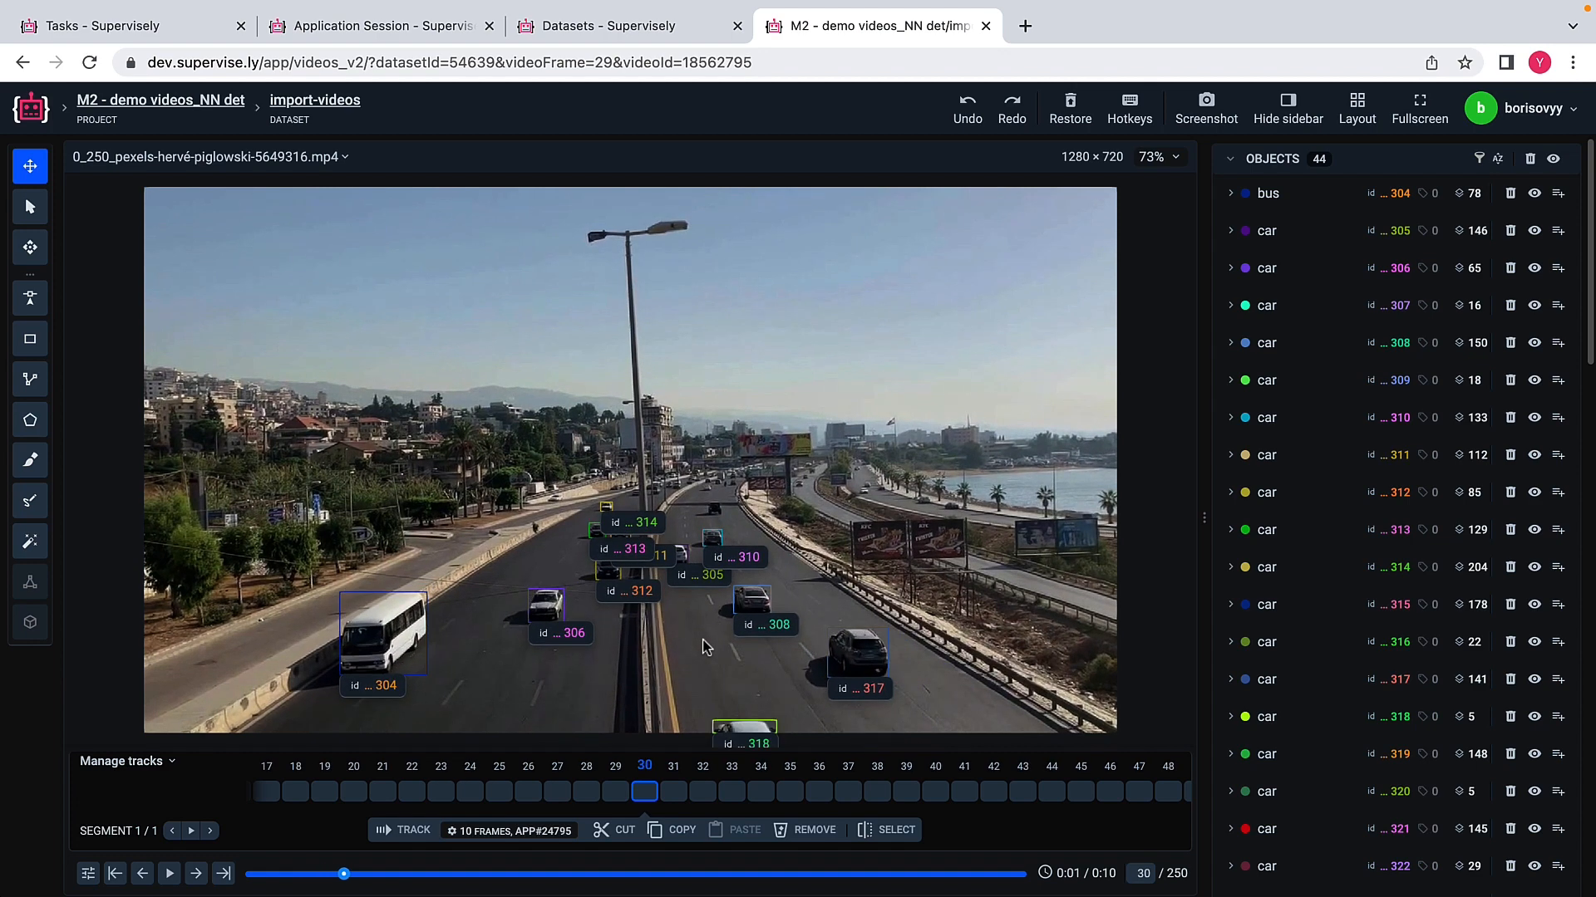
key("Right")
key("Right")
key("Right")
key("Right")
key("Right")
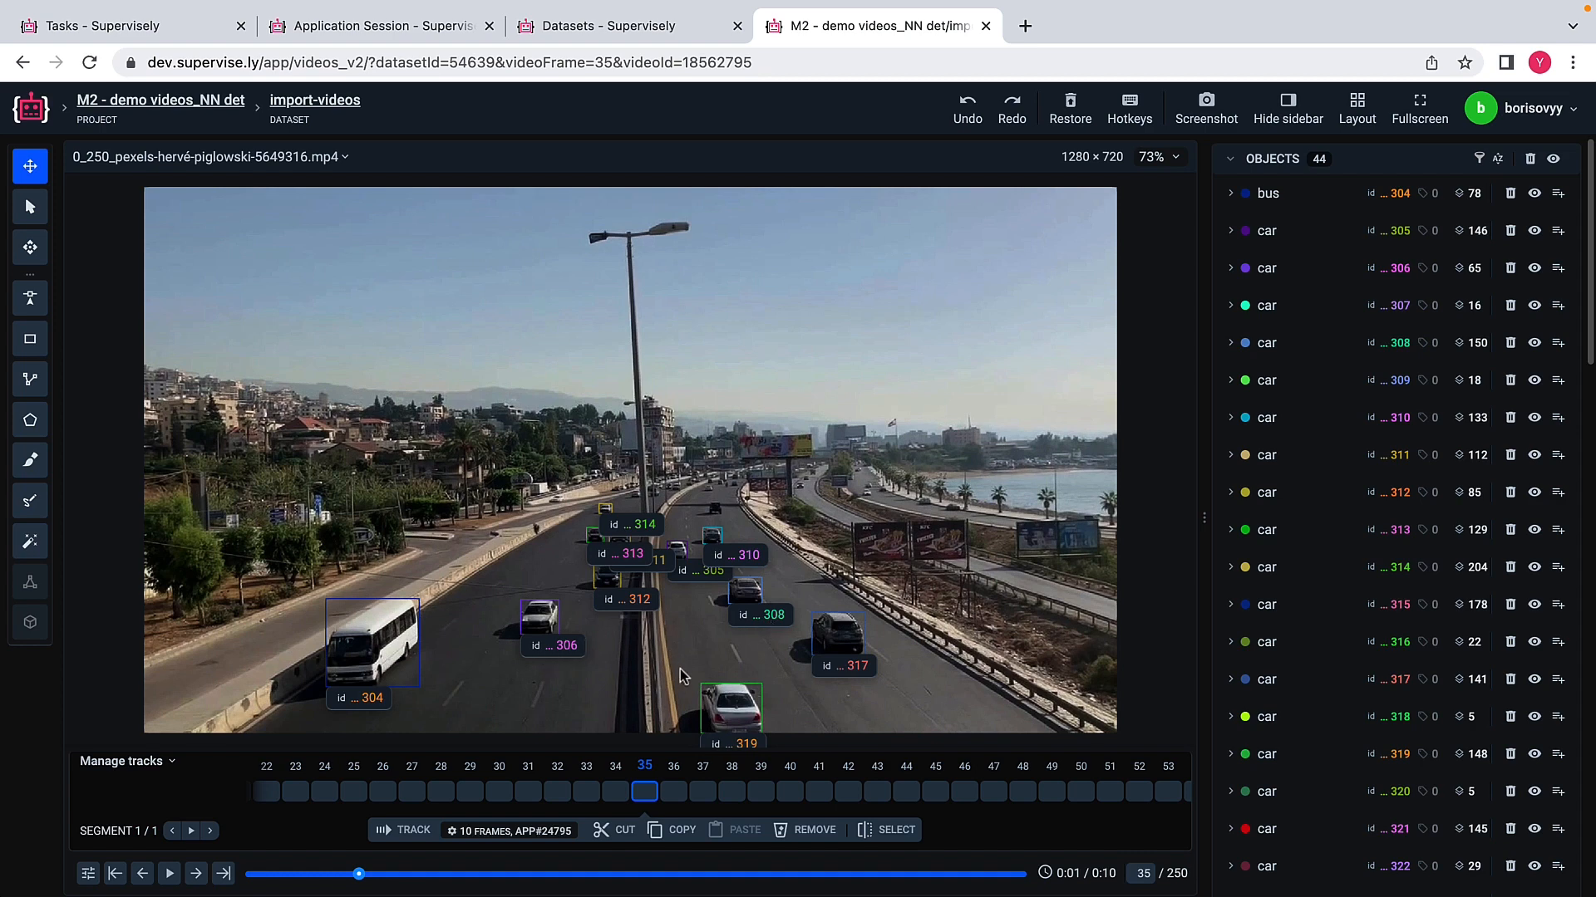
key("Right")
key("Right")
key("Right")
key("Right")
key("Right")
key("Right")
key("Right")
key("Right")
key("Right")
key("Right")
key("Right")
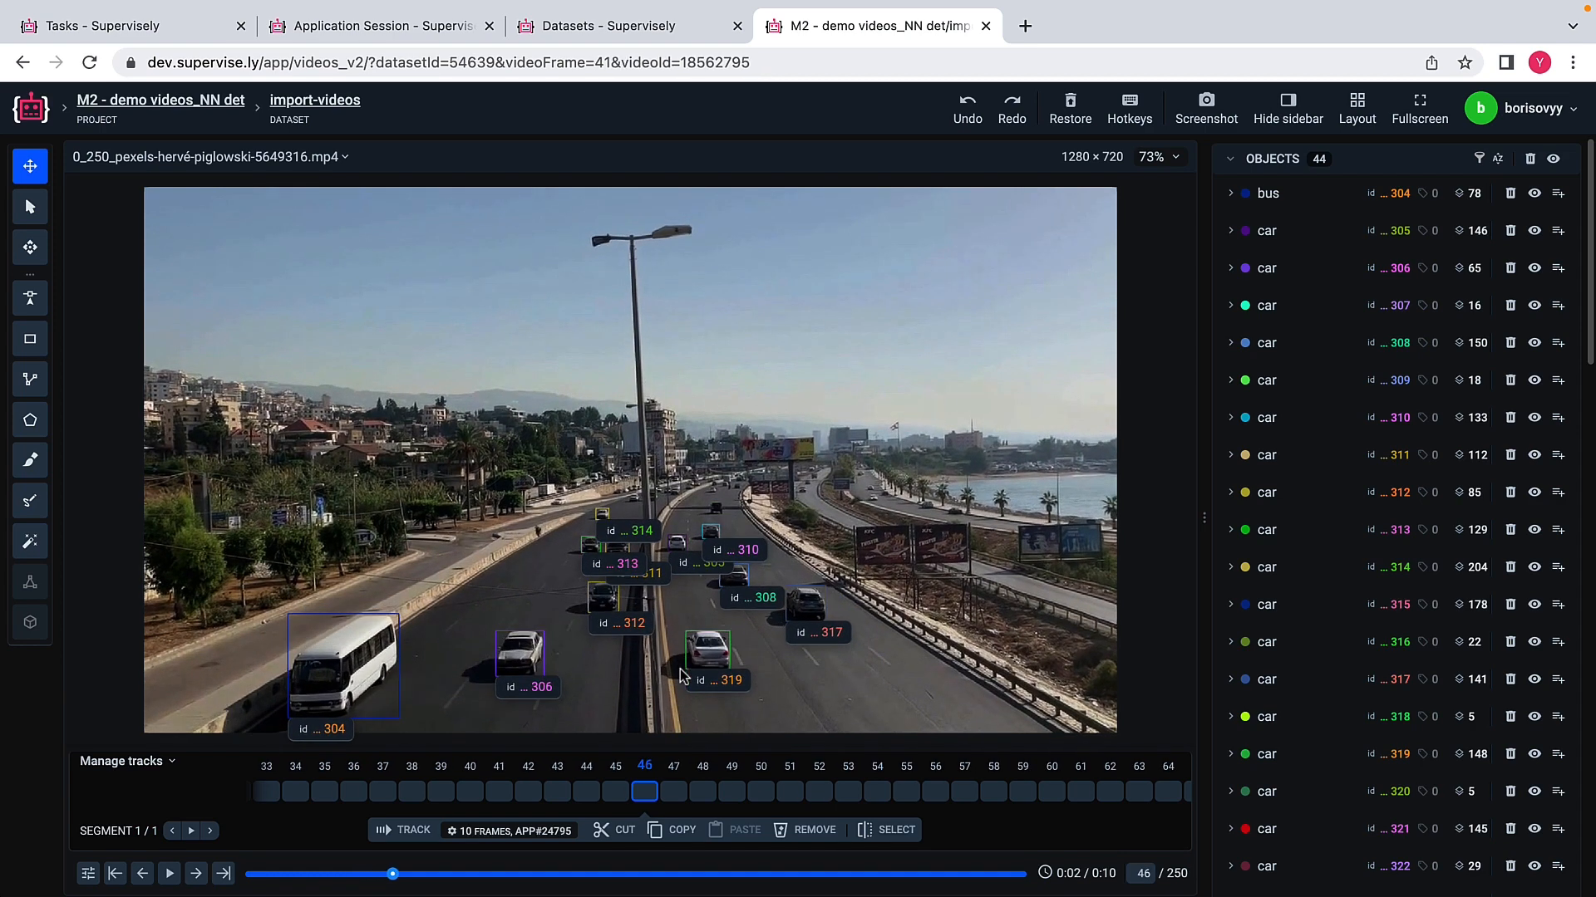
key("Right")
key("Right")
key("Right")
key("Right")
key("Right")
key("Right")
key("Right")
key("Right")
key("Right")
key("Right")
key("Right")
key("Right")
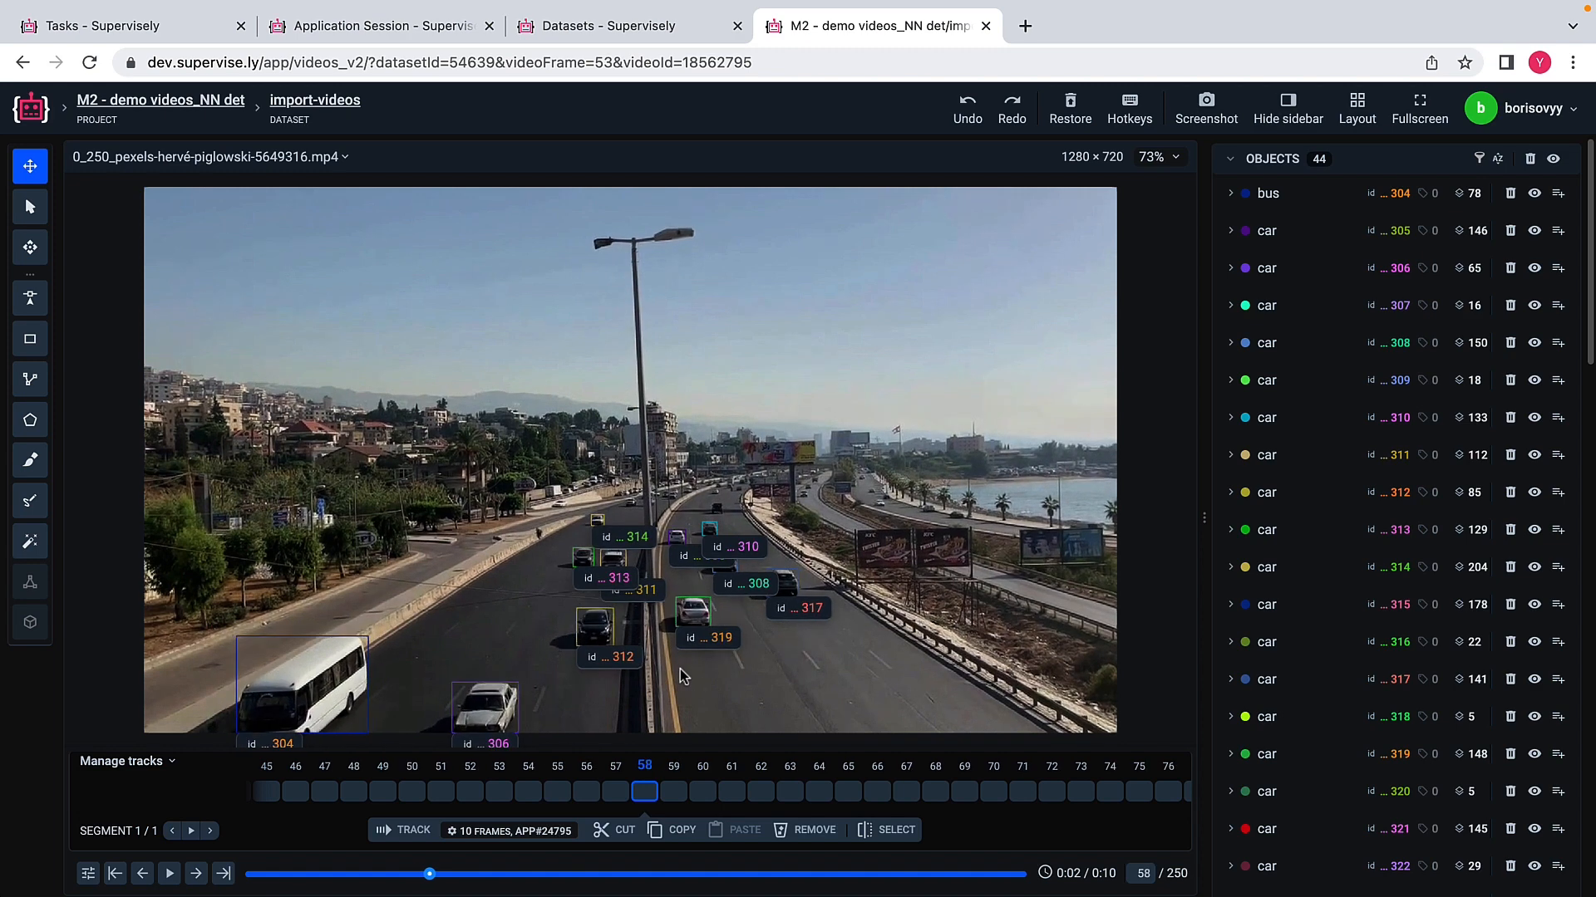
key("Right")
key("Right")
key("Right")
key("Right")
key("Right")
key("Right")
key("Right")
key("Right")
key("Right")
key("Right")
key("Right")
key("Right")
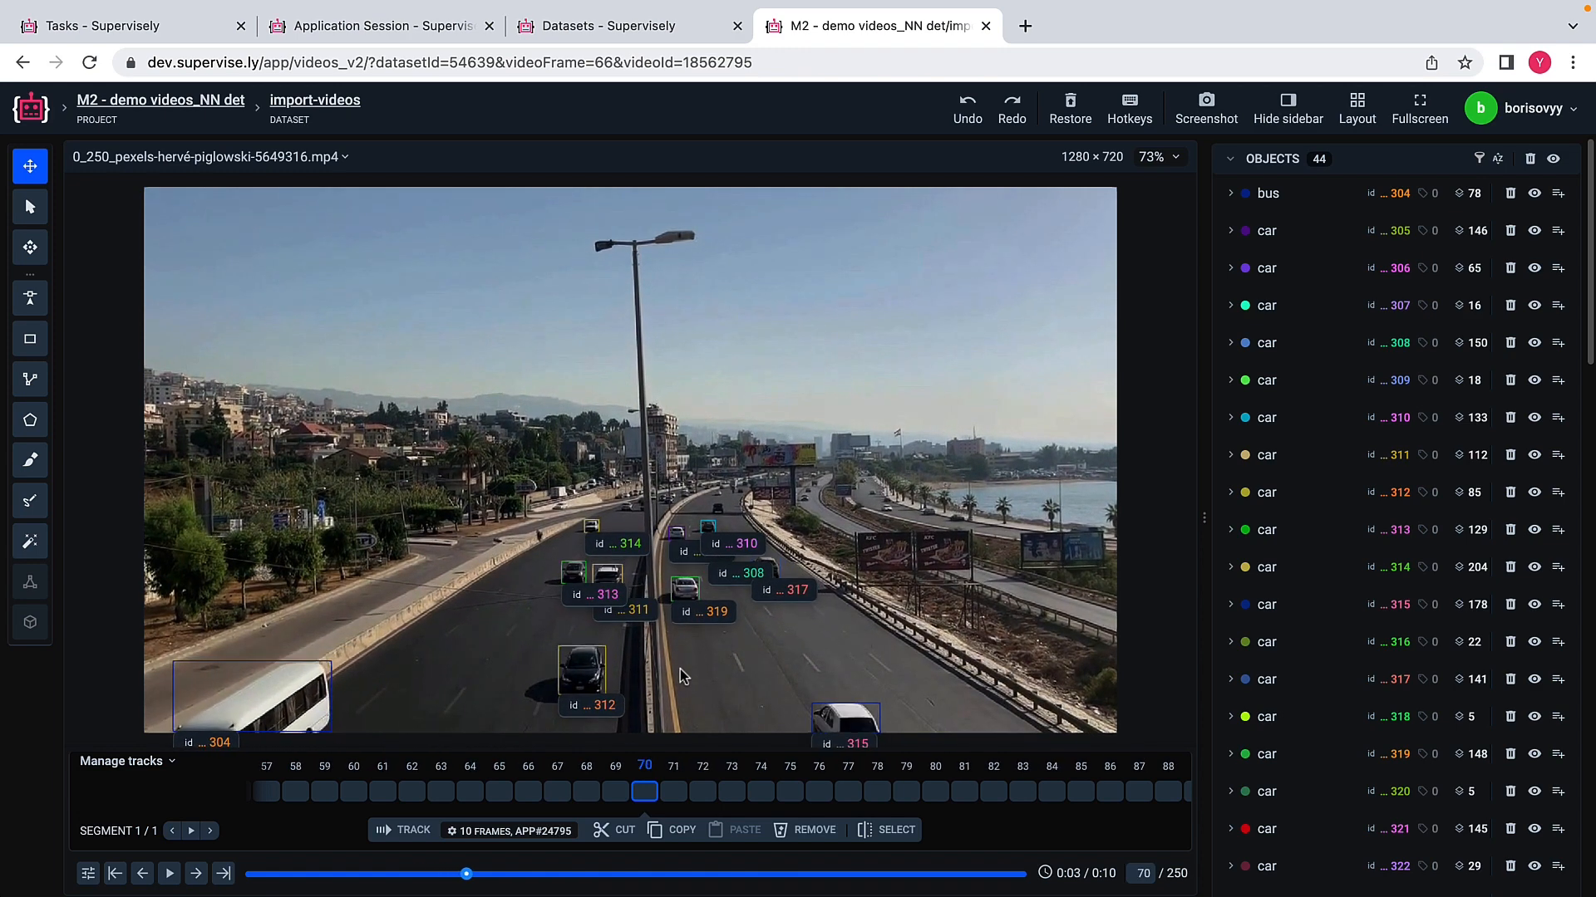
key("Right")
key("Right")
key("Right")
key("Right")
key("Right")
key("Right")
key("Right")
key("Right")
key("Right")
key("Right")
key("Right")
key("Right")
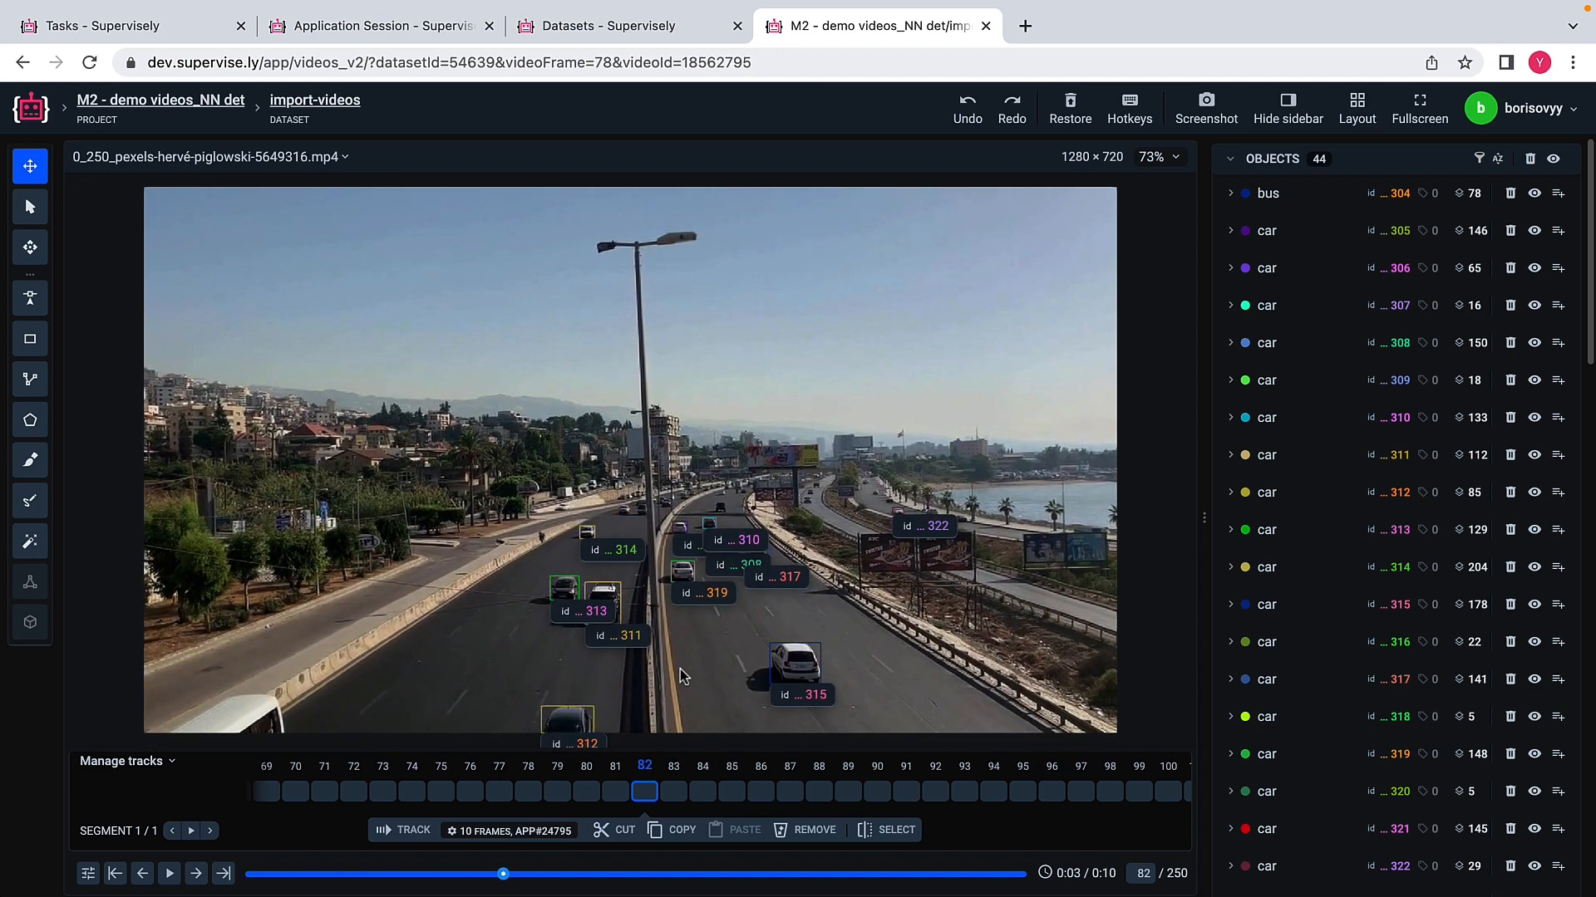
key("Right")
key("Right")
key("Right")
key("Right")
key("Right")
key("Right")
key("Right")
key("Right")
key("Right")
key("Right")
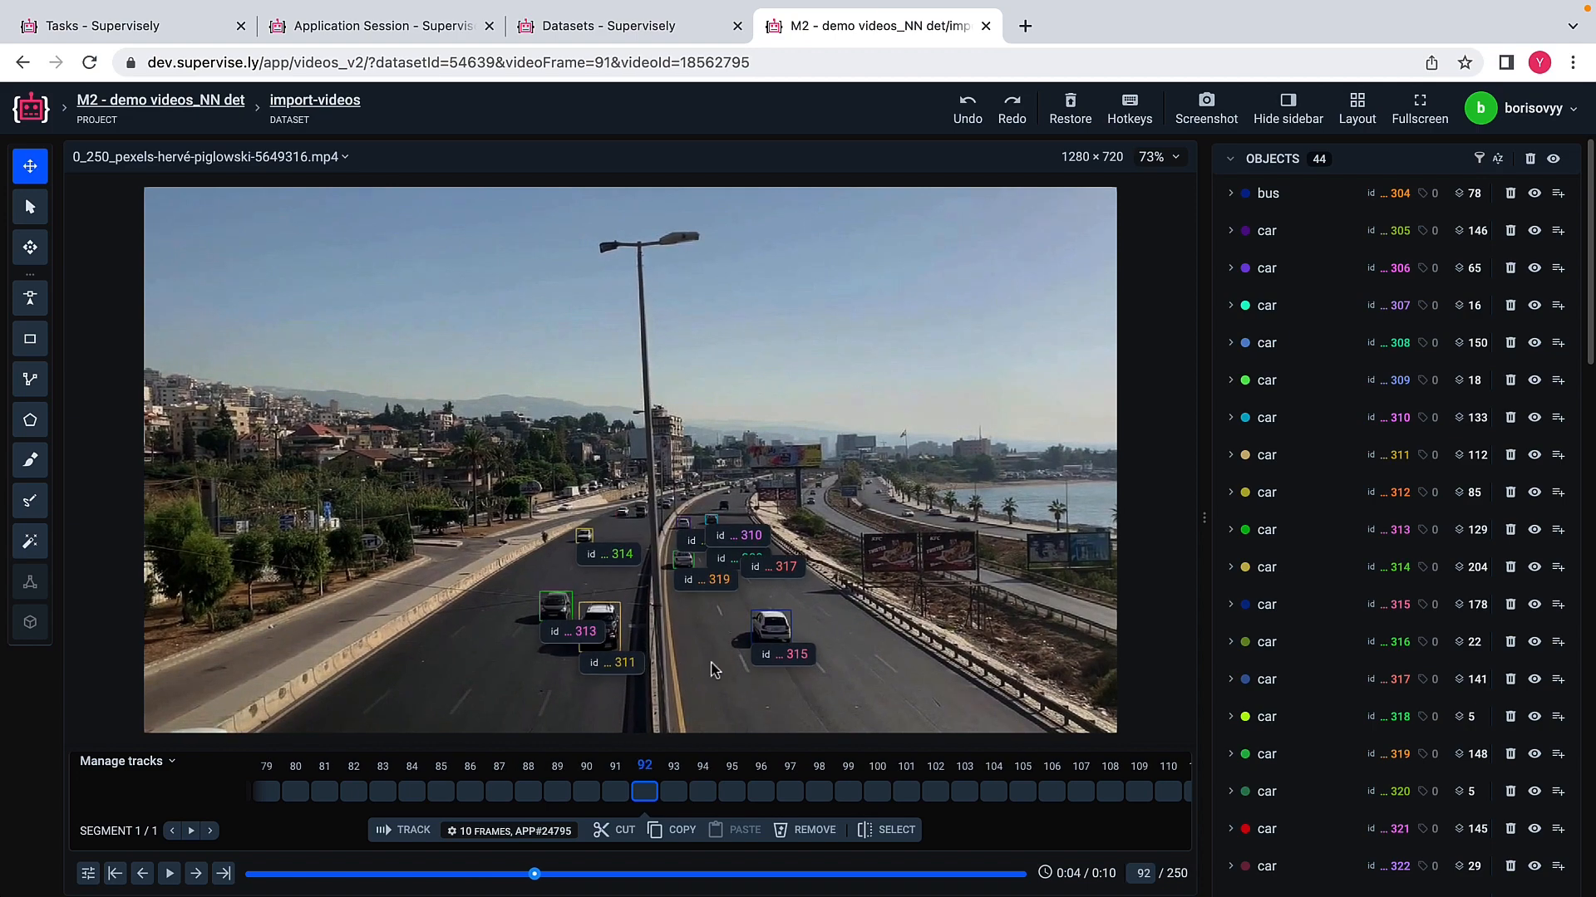
Step: Open cows.mp4 and step through its first frames to examine the detected and tracked cows
scroll(1313, 480, "down", 10)
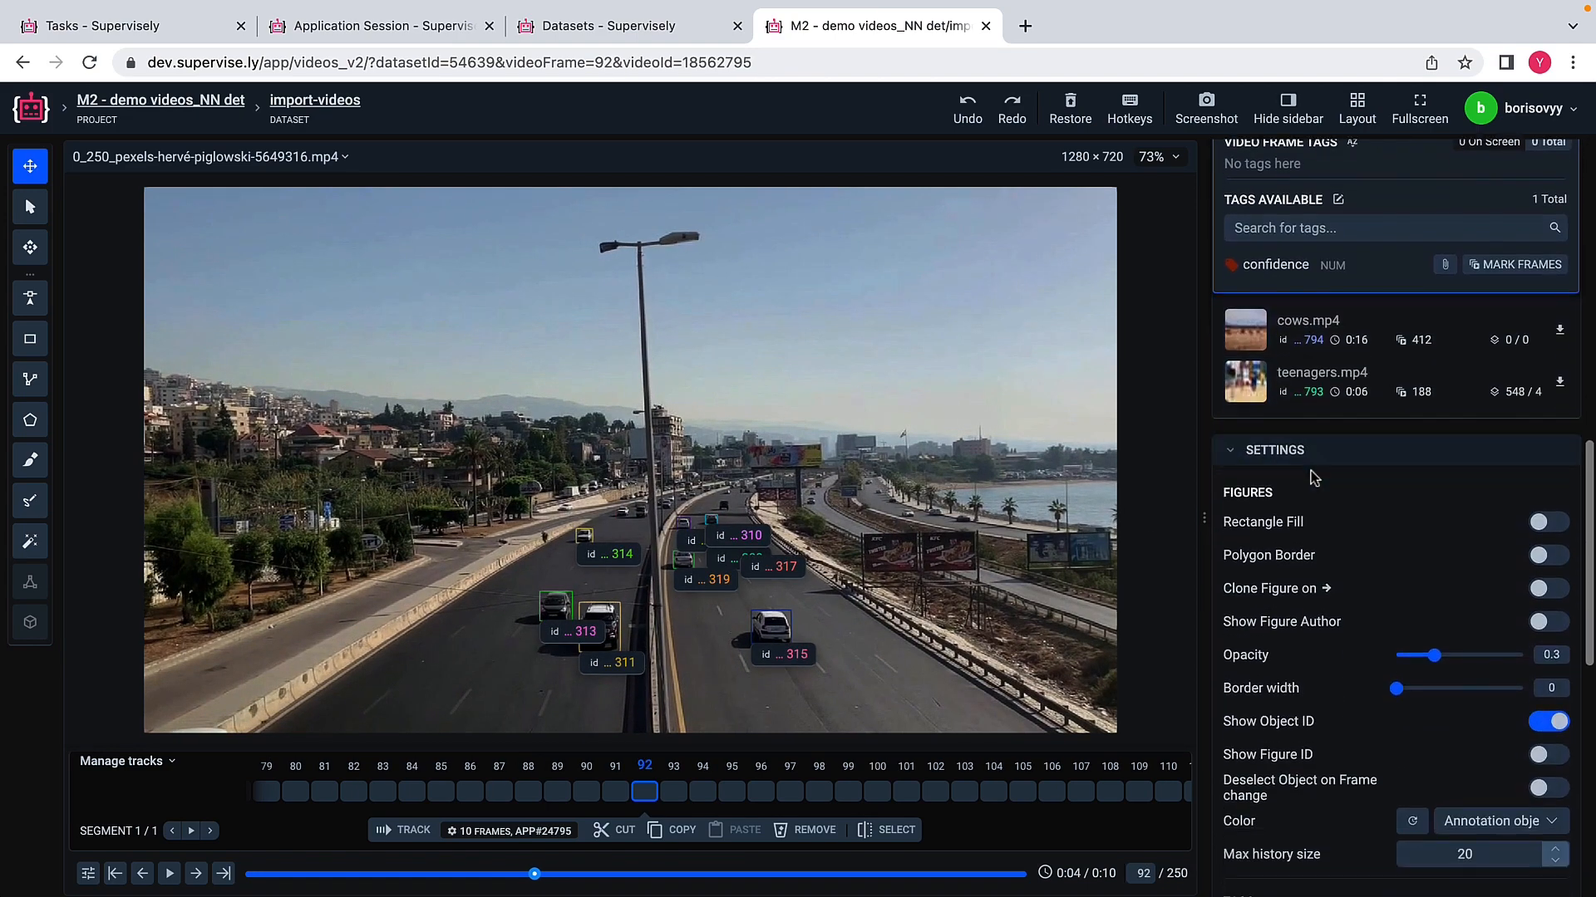
left_click(1261, 308)
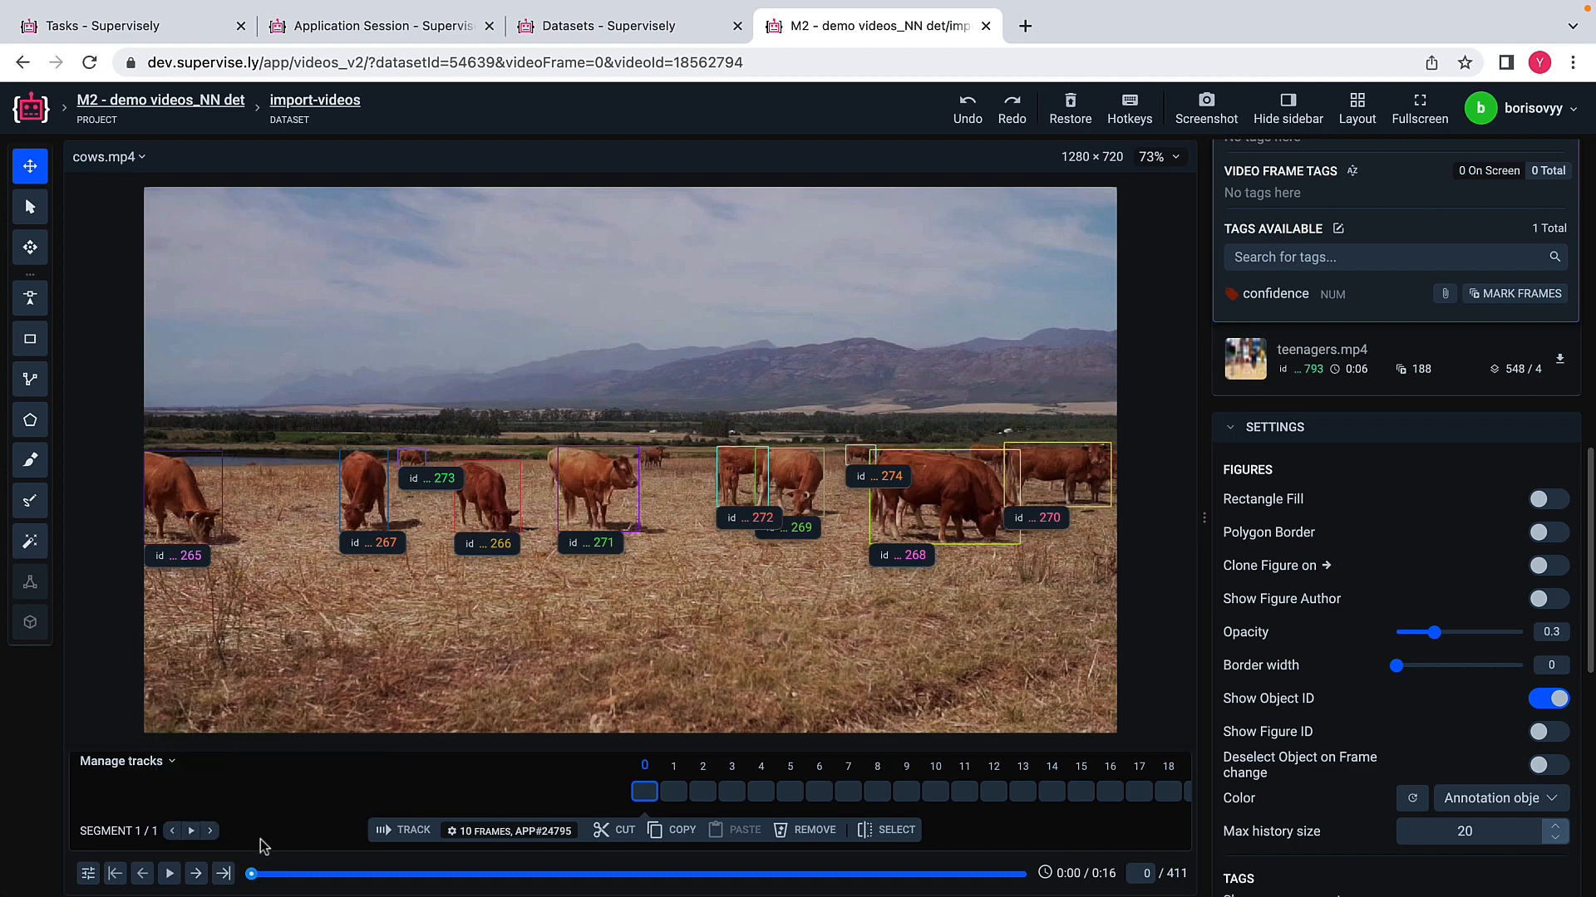
left_click(198, 875)
left_click(198, 876)
left_click(198, 875)
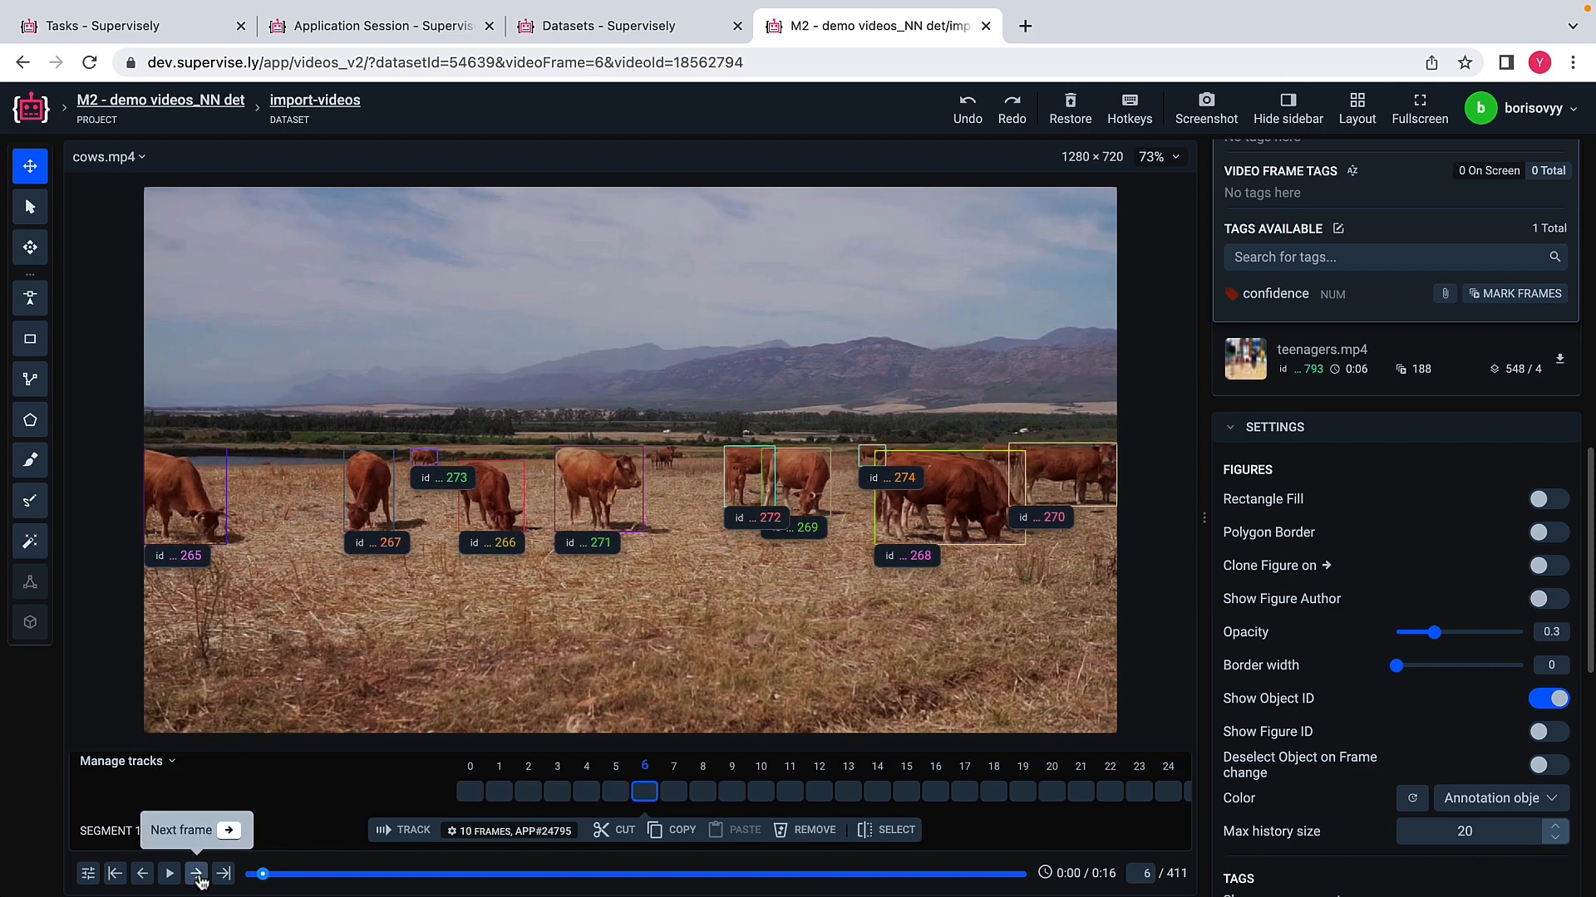
left_click(198, 875)
left_click(198, 875)
left_click(198, 875)
left_click(197, 875)
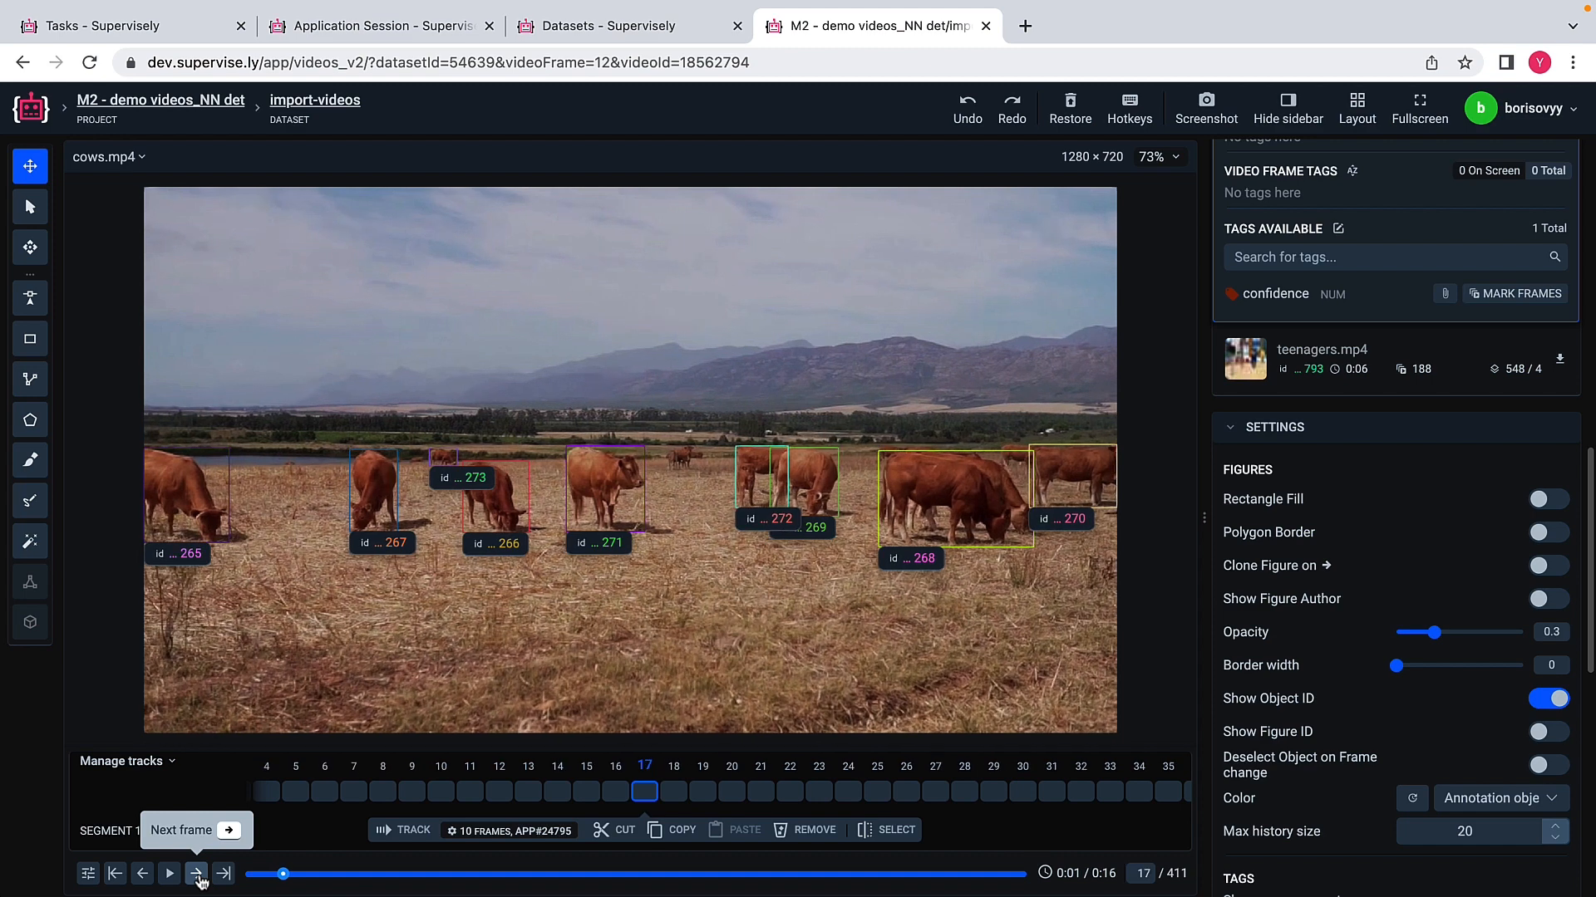
Step: Continue stepping forward through the frames of cows.mp4 to frame 71 to examine how the cows' object IDs are tracked
left_click(198, 875)
left_click(197, 875)
left_click(198, 875)
left_click(198, 875)
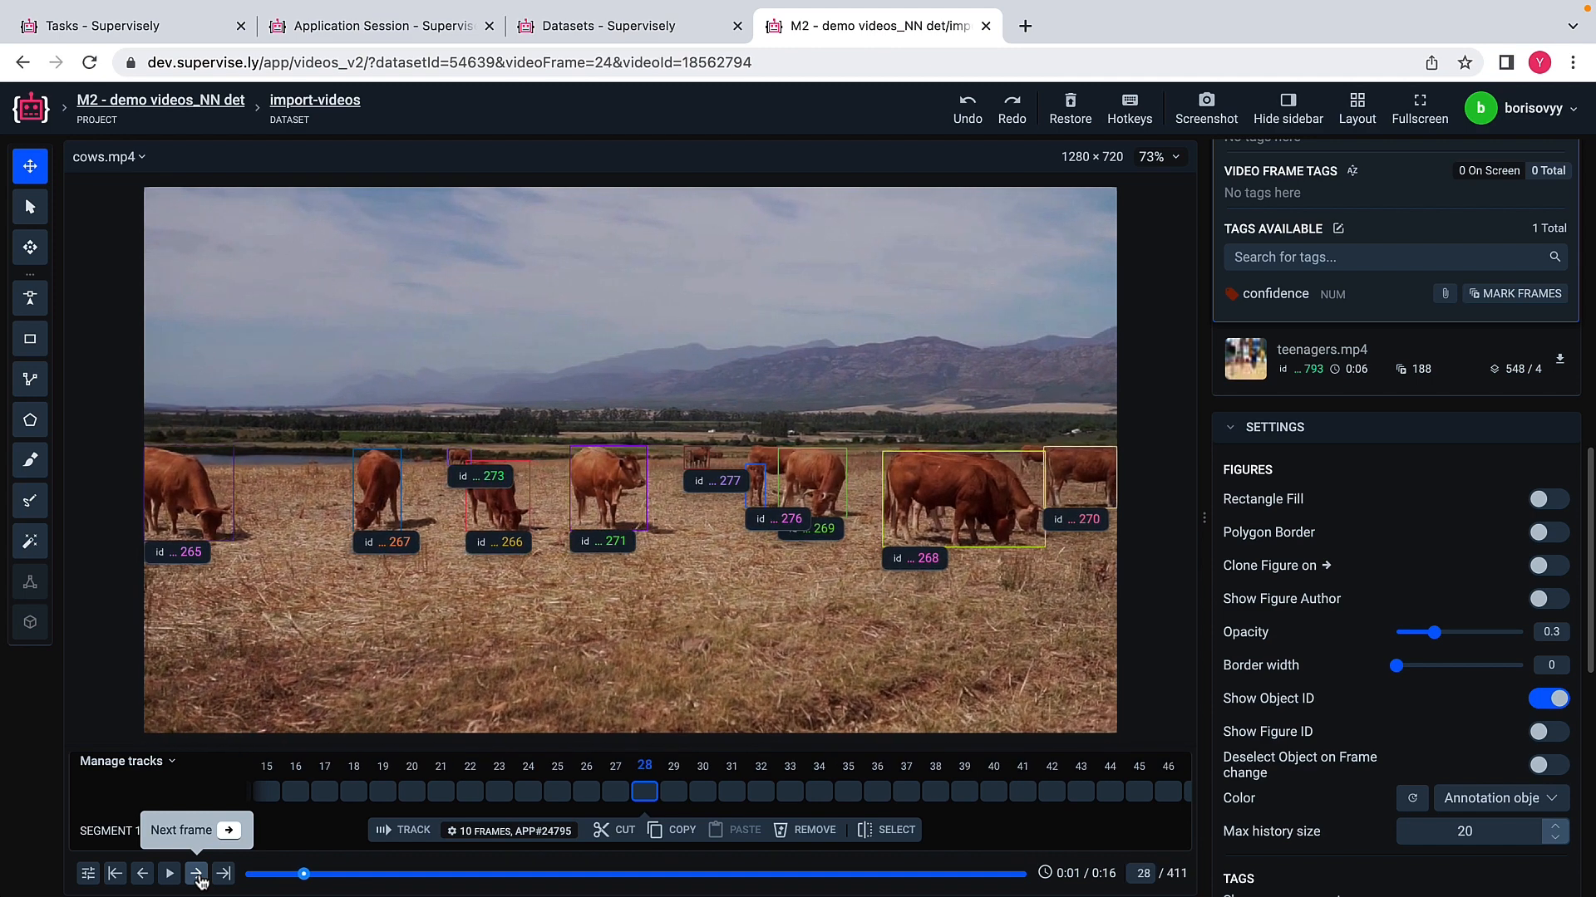
left_click(198, 875)
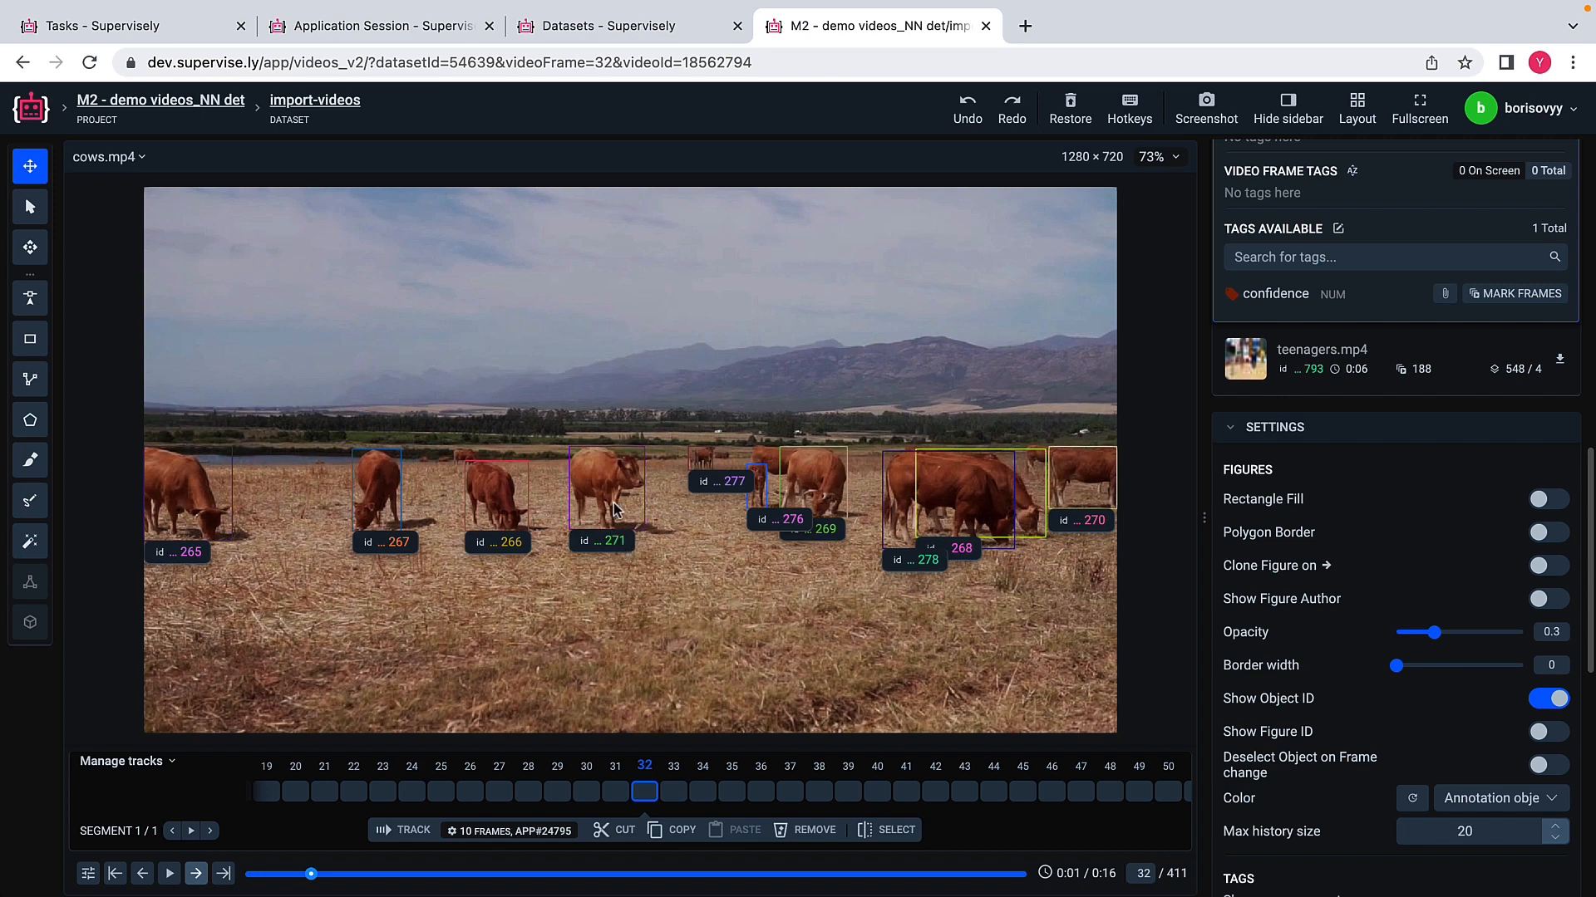
left_click(196, 874)
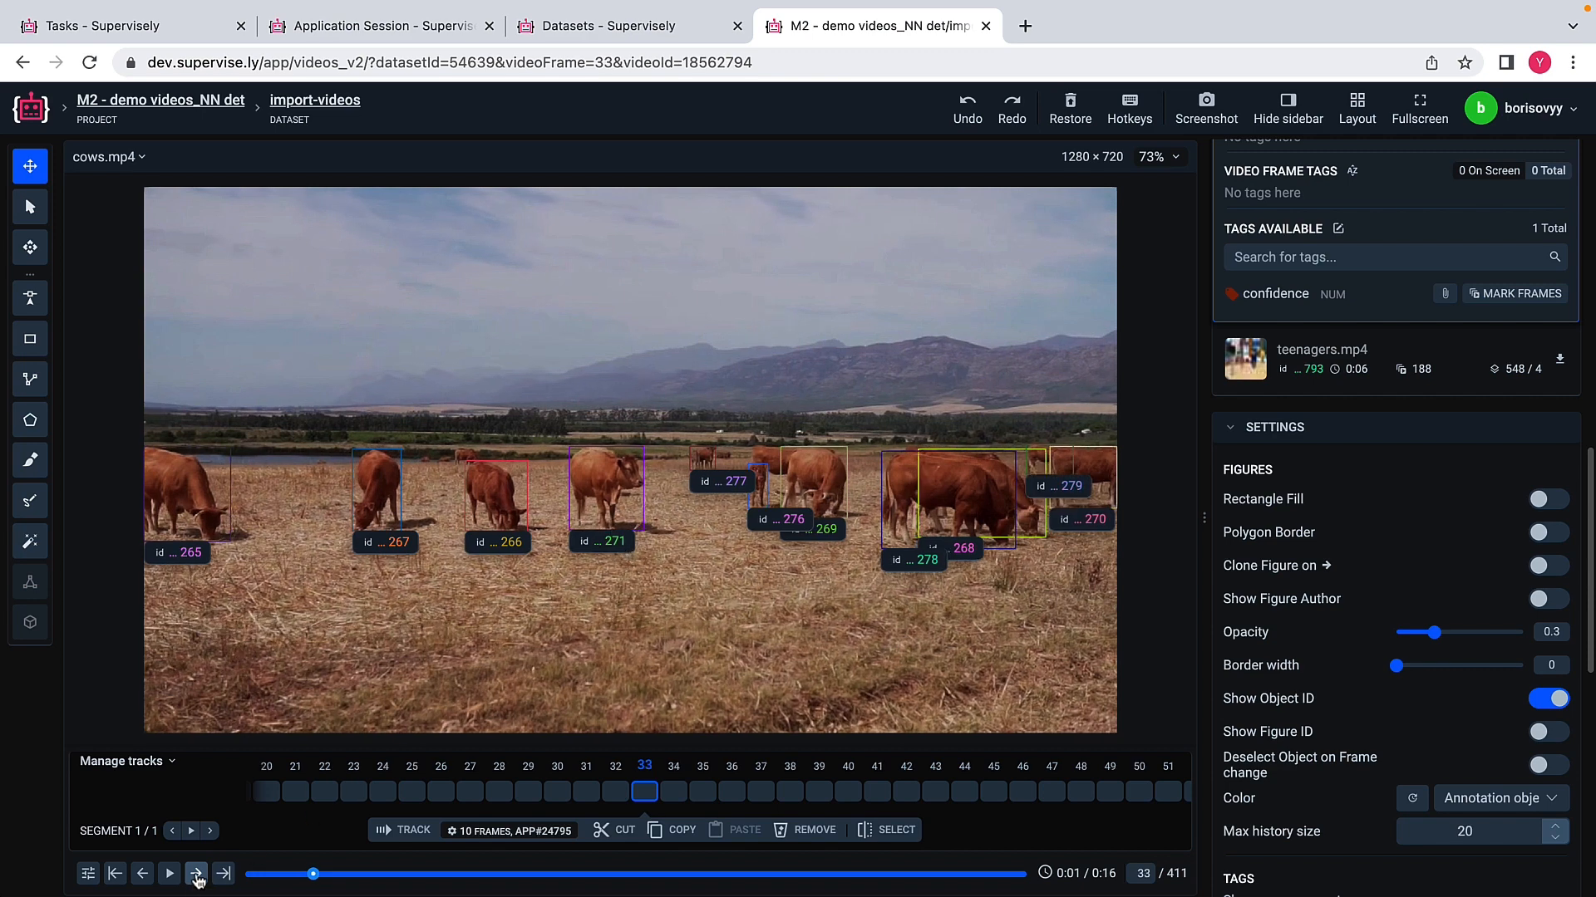
left_click(196, 874)
left_click(196, 874)
left_click(196, 874)
left_click(196, 874)
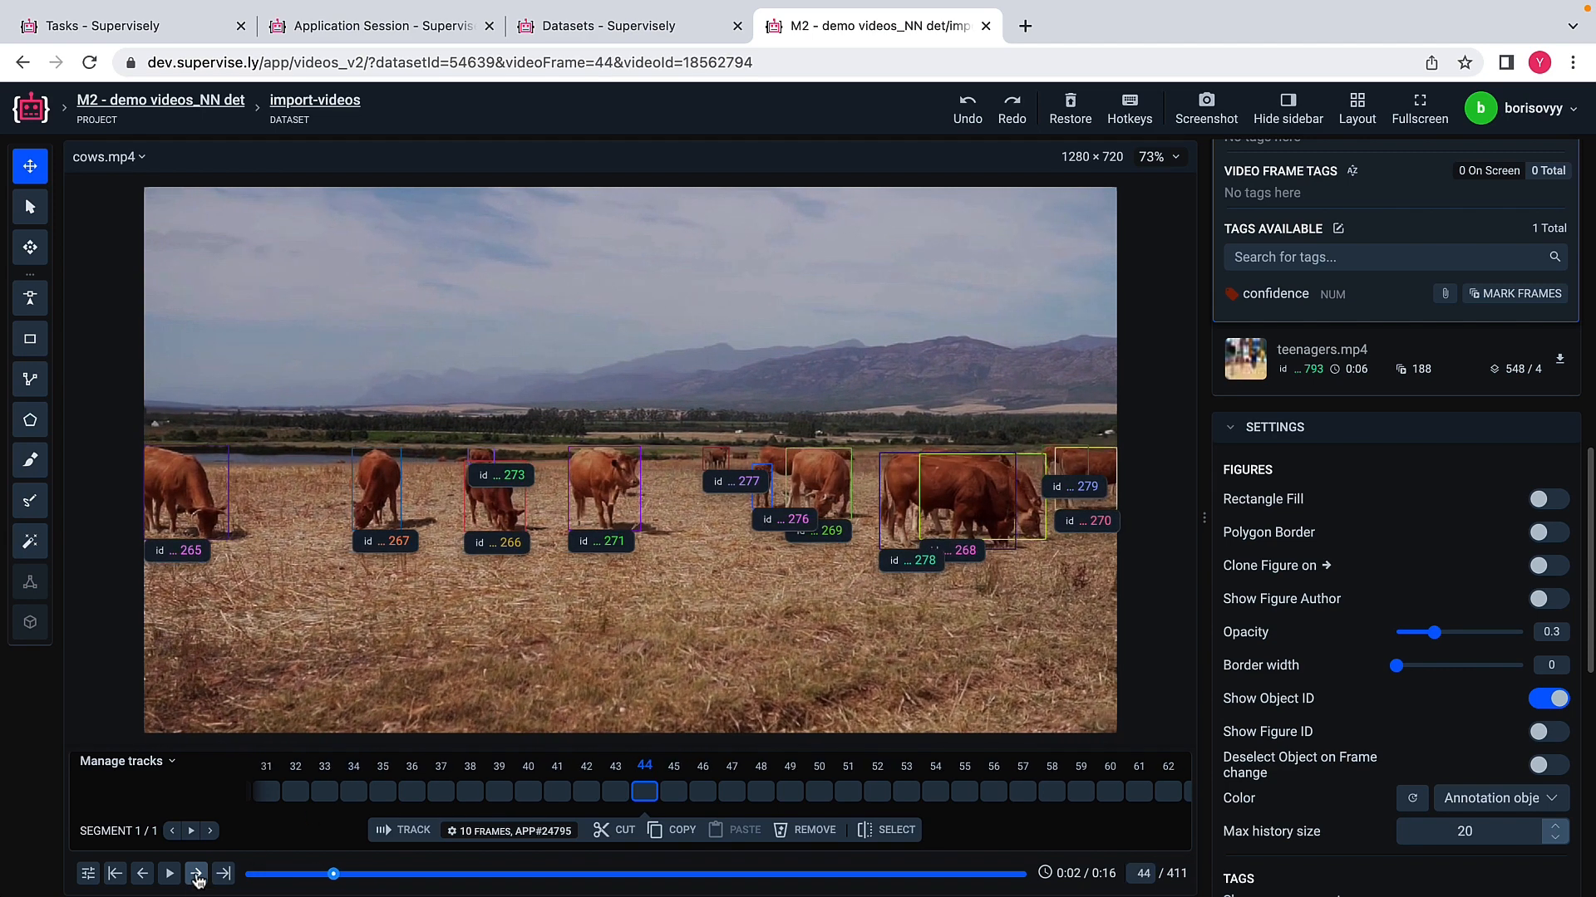
left_click(196, 874)
left_click(196, 875)
left_click(196, 874)
left_click(196, 874)
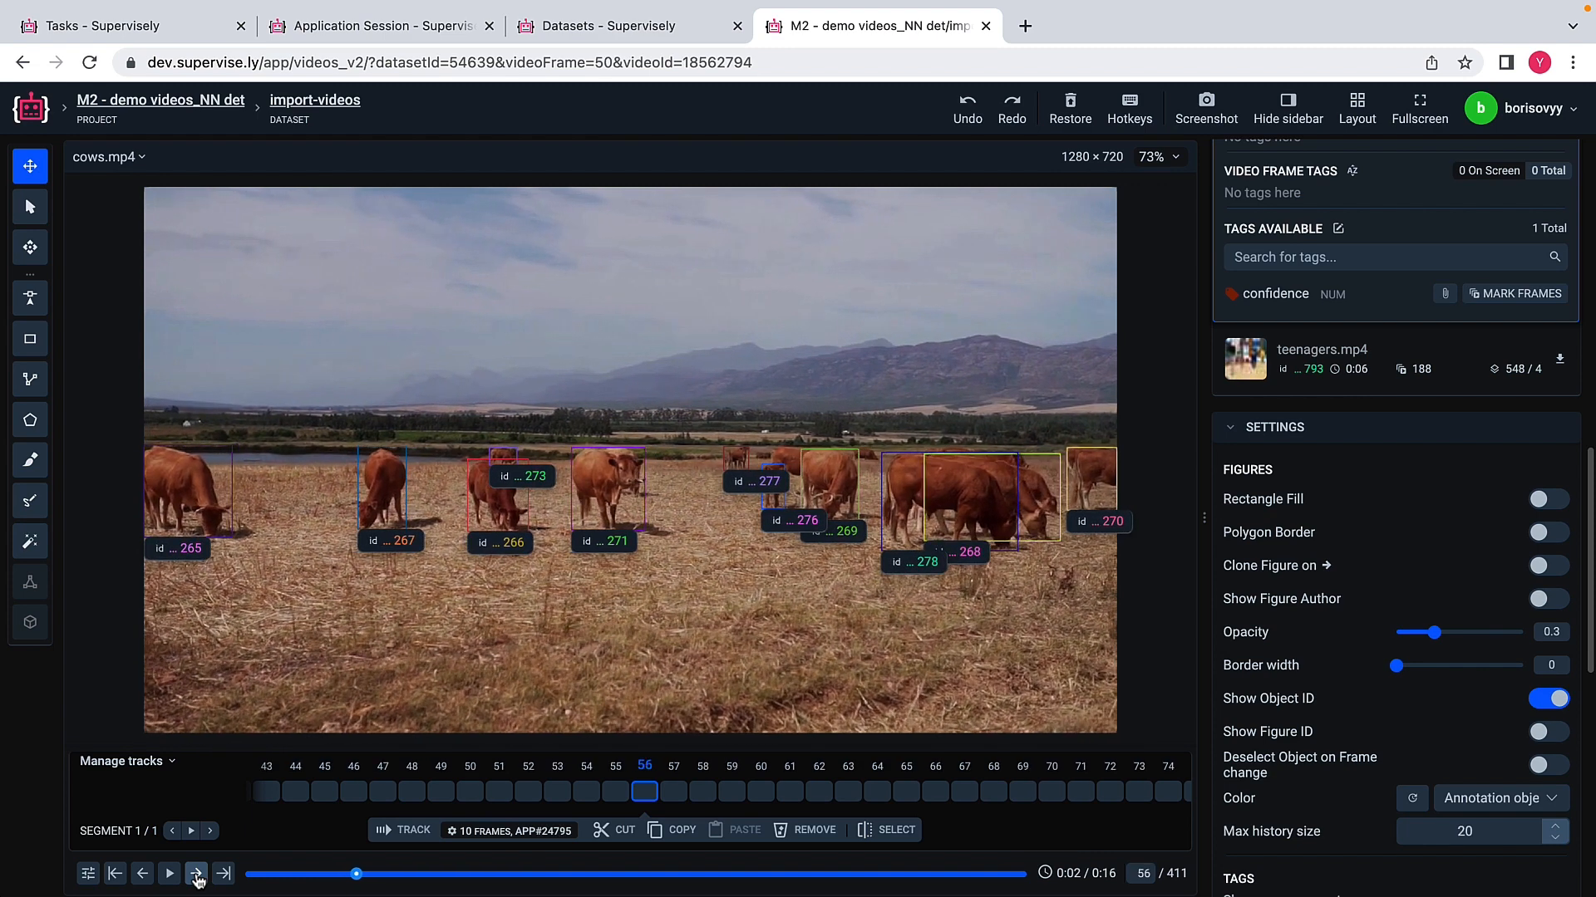
left_click(196, 874)
left_click(196, 874)
left_click(196, 875)
left_click(197, 874)
left_click(196, 874)
left_click(196, 874)
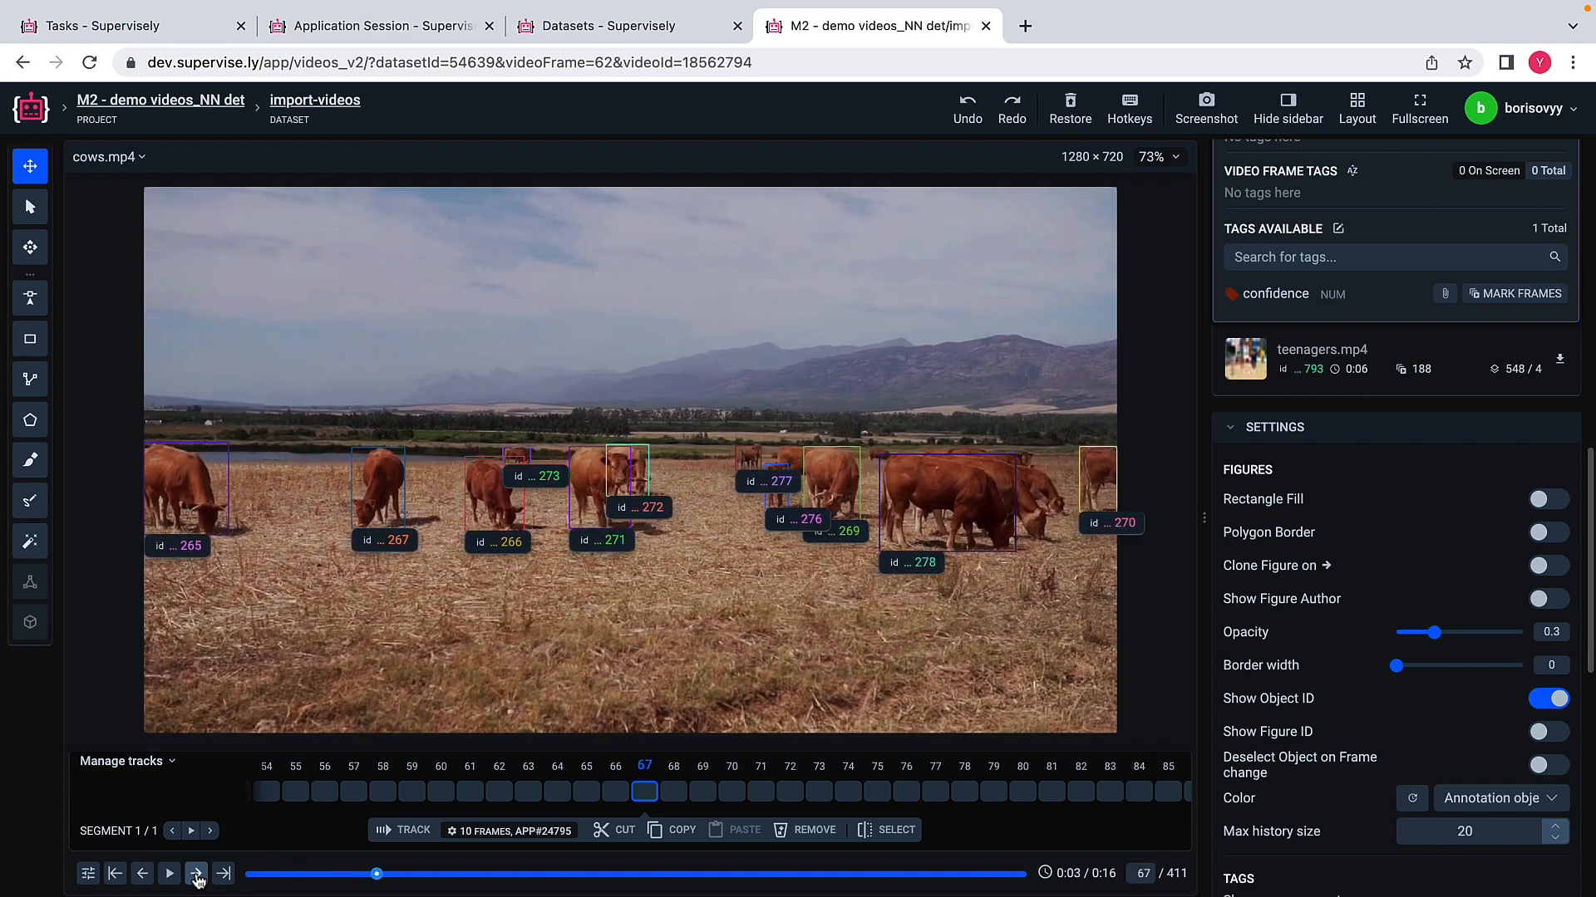
left_click(196, 874)
left_click(196, 874)
left_click(196, 874)
left_click(196, 874)
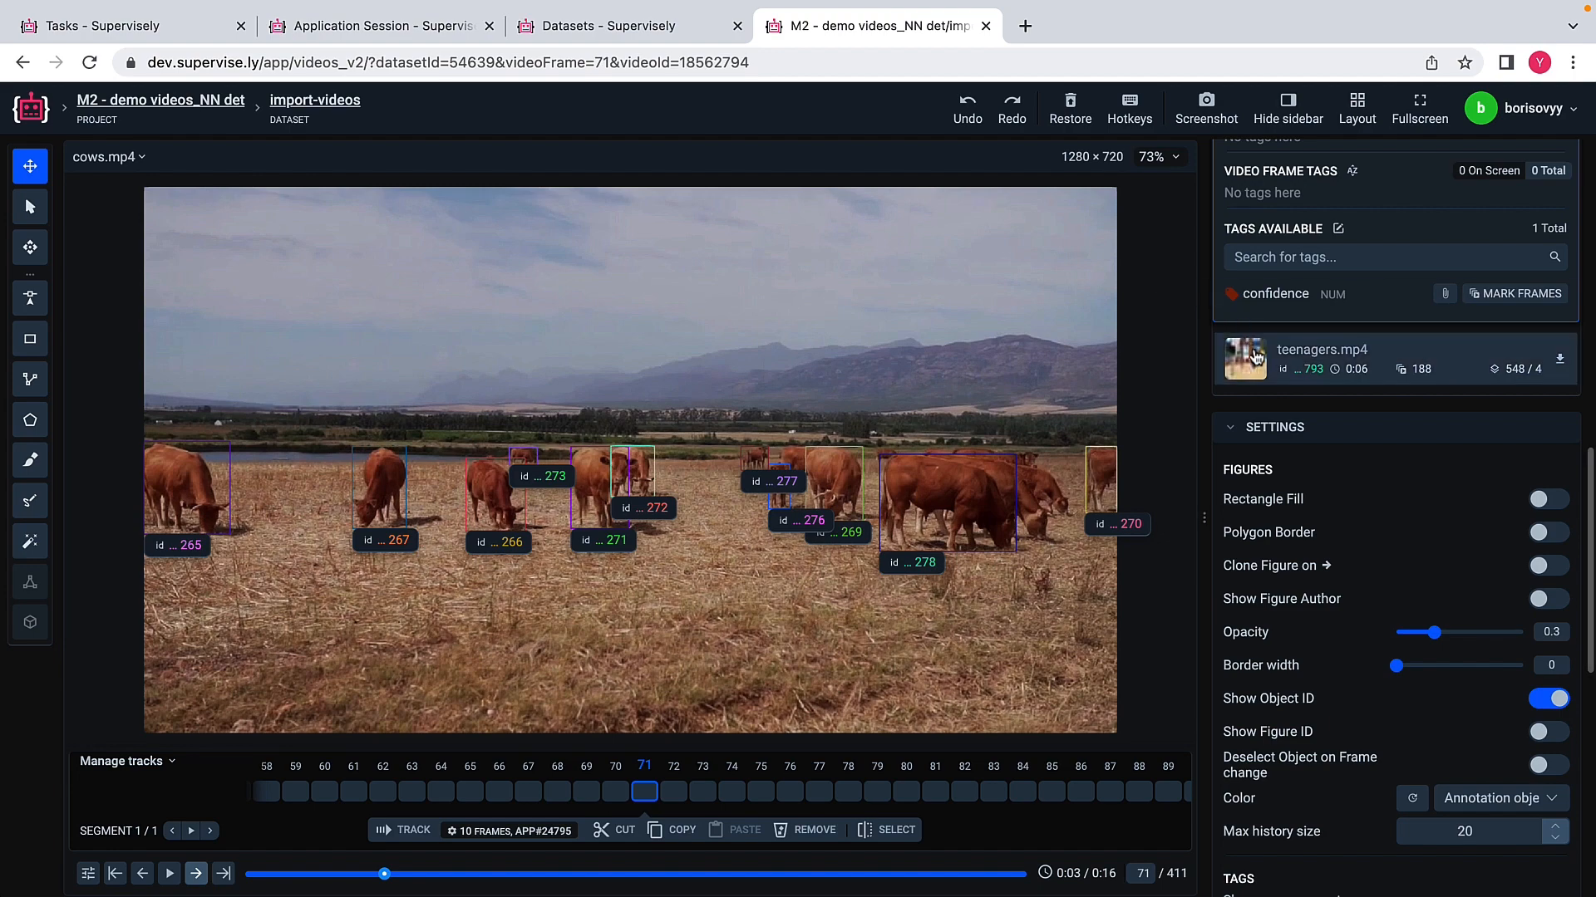
Step: Open teenagers.mp4 and step forward through its frames to examine how the three detected people are tracked
left_click(1257, 359)
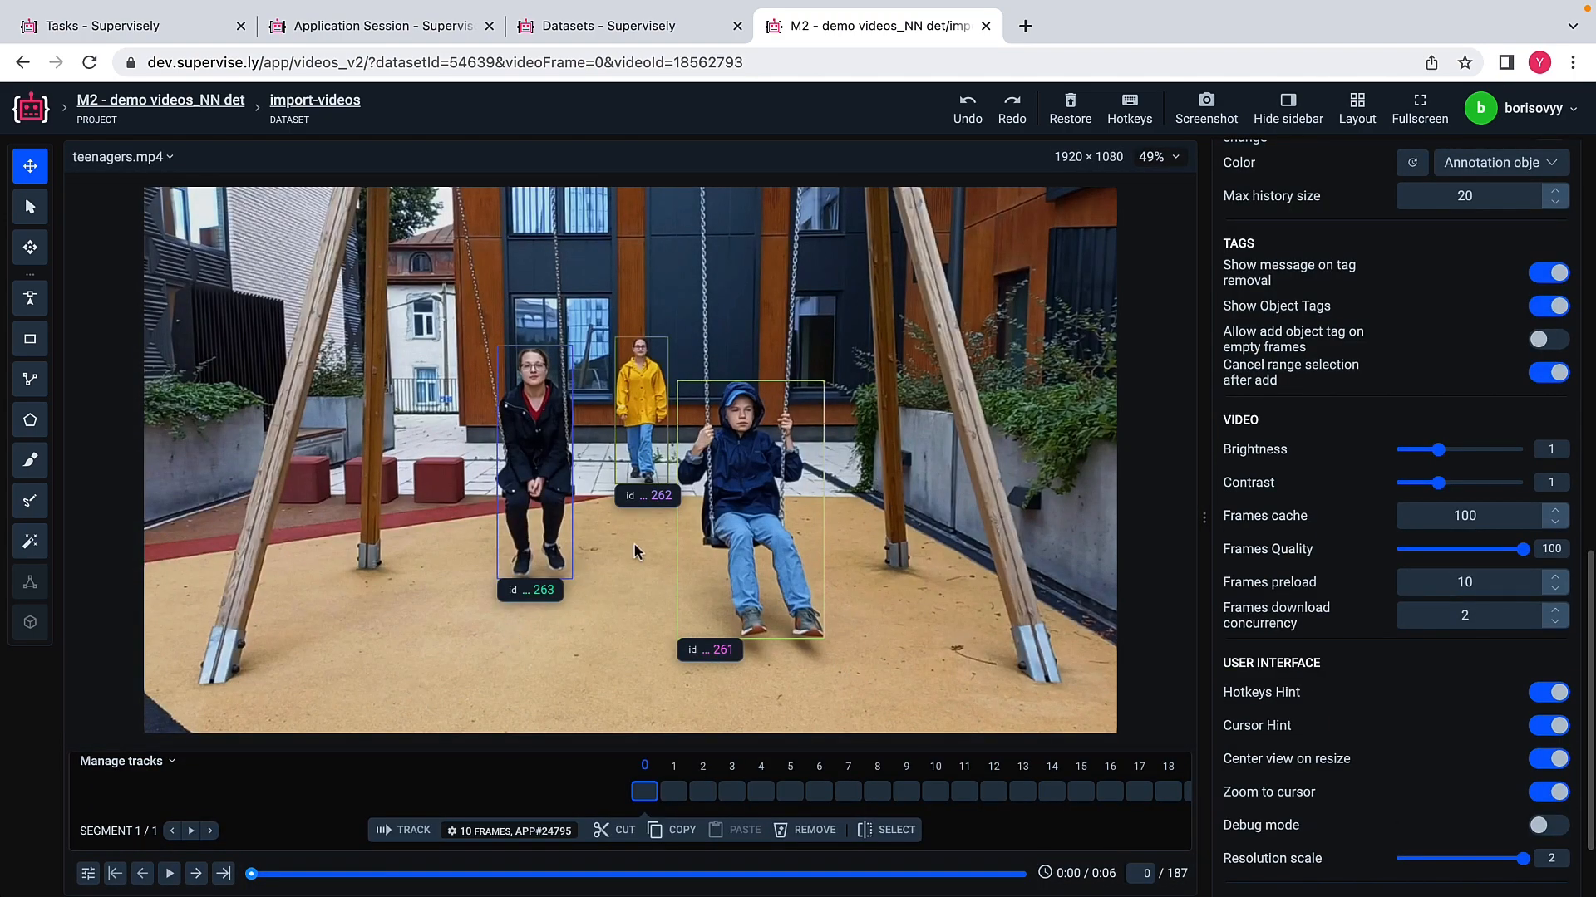
left_click(196, 874)
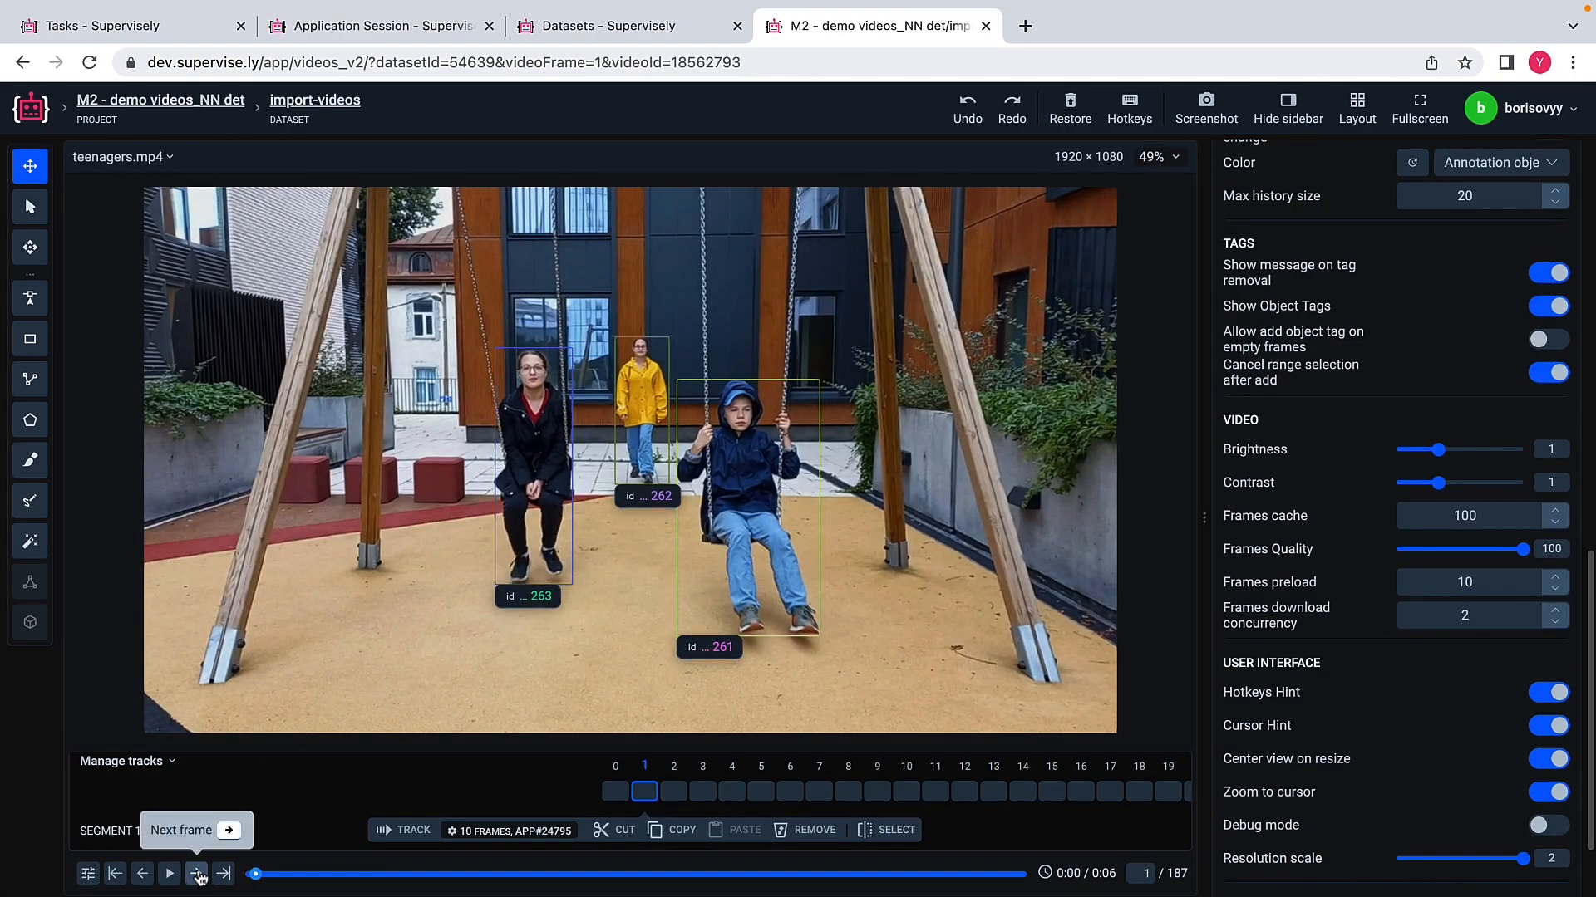
left_click(196, 874)
left_click(197, 874)
left_click(196, 875)
left_click(196, 875)
left_click(196, 874)
left_click(196, 874)
left_click(197, 874)
left_click(196, 874)
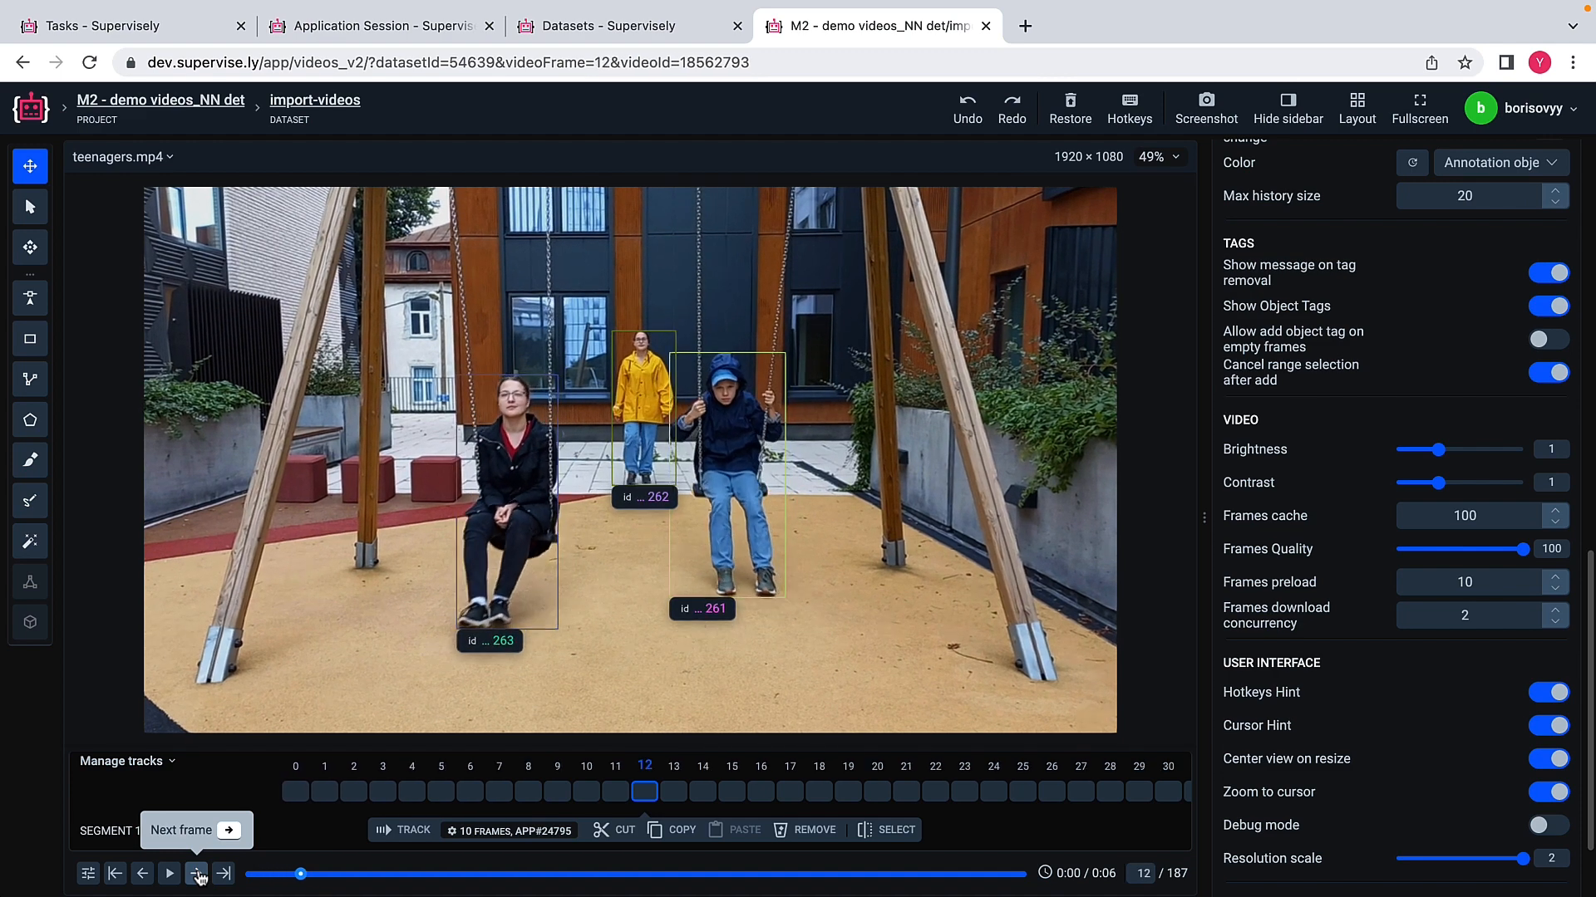
left_click(196, 874)
left_click(196, 874)
left_click(196, 874)
left_click(196, 874)
left_click(196, 874)
left_click(196, 874)
left_click(196, 874)
left_click(196, 874)
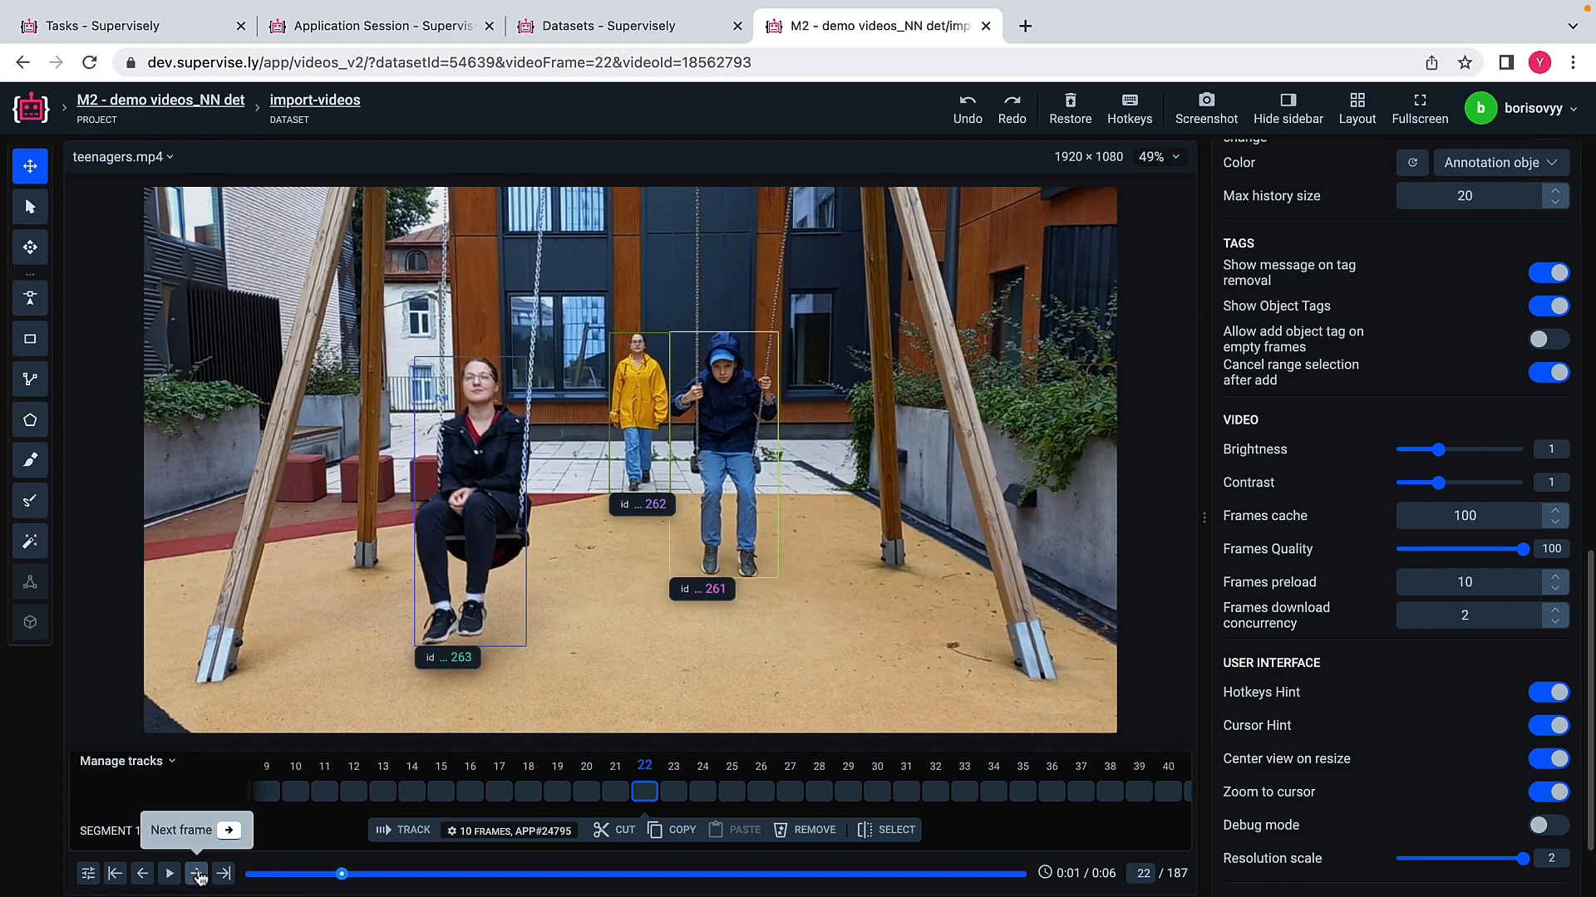
left_click(197, 874)
left_click(197, 875)
left_click(196, 874)
left_click(196, 874)
left_click(196, 874)
left_click(196, 874)
left_click(197, 874)
left_click(196, 875)
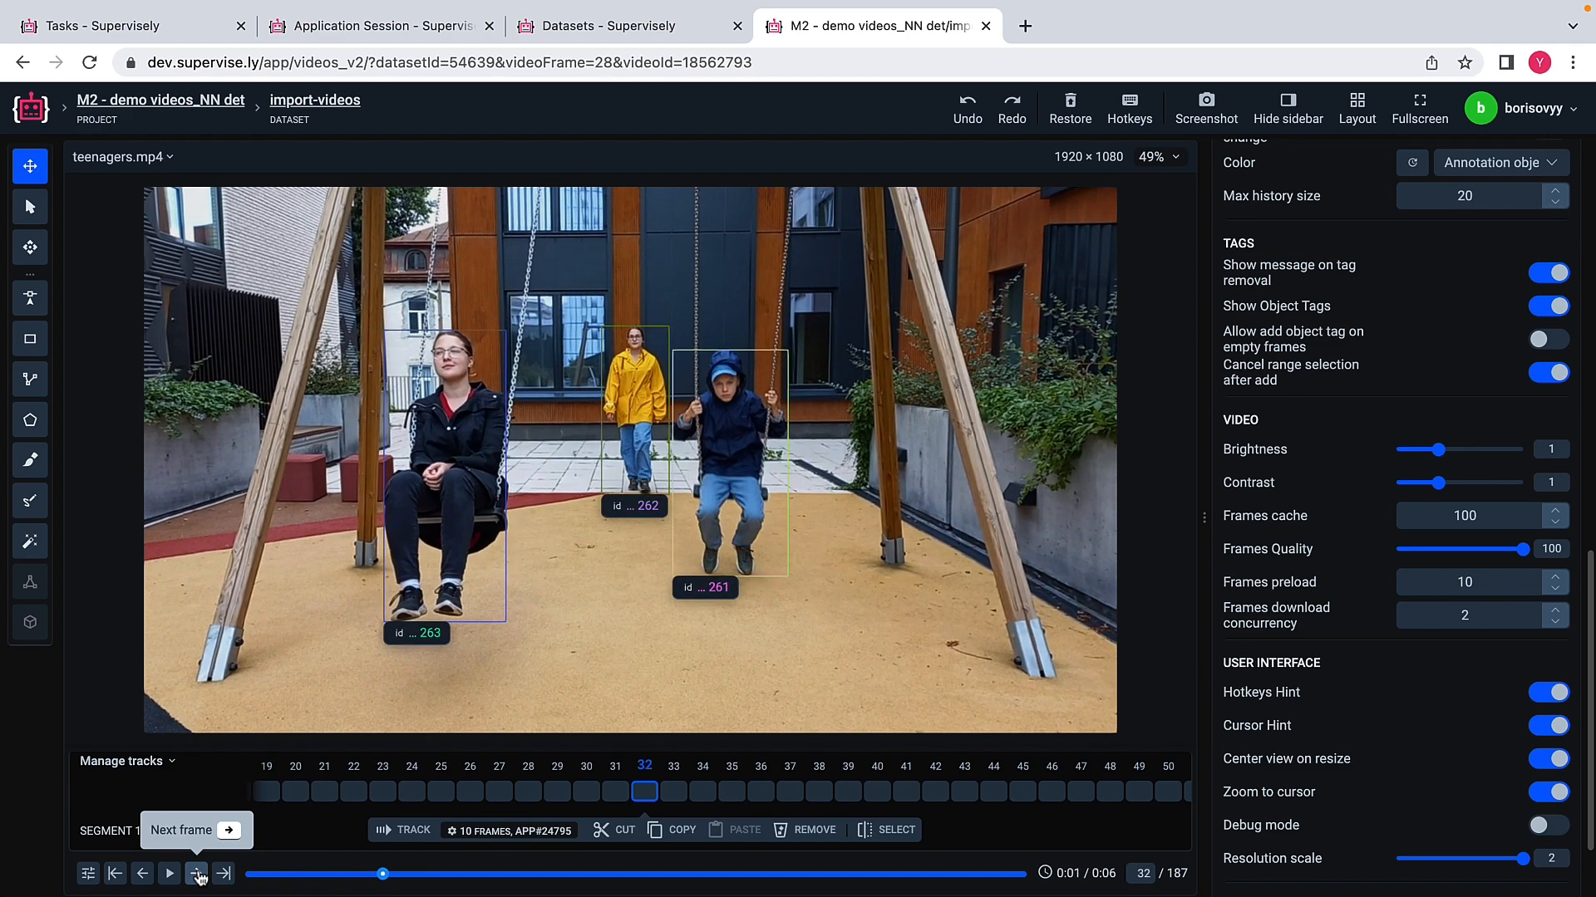
left_click(196, 874)
left_click(196, 874)
left_click(196, 874)
left_click(197, 874)
left_click(197, 874)
left_click(197, 874)
left_click(197, 874)
left_click(197, 874)
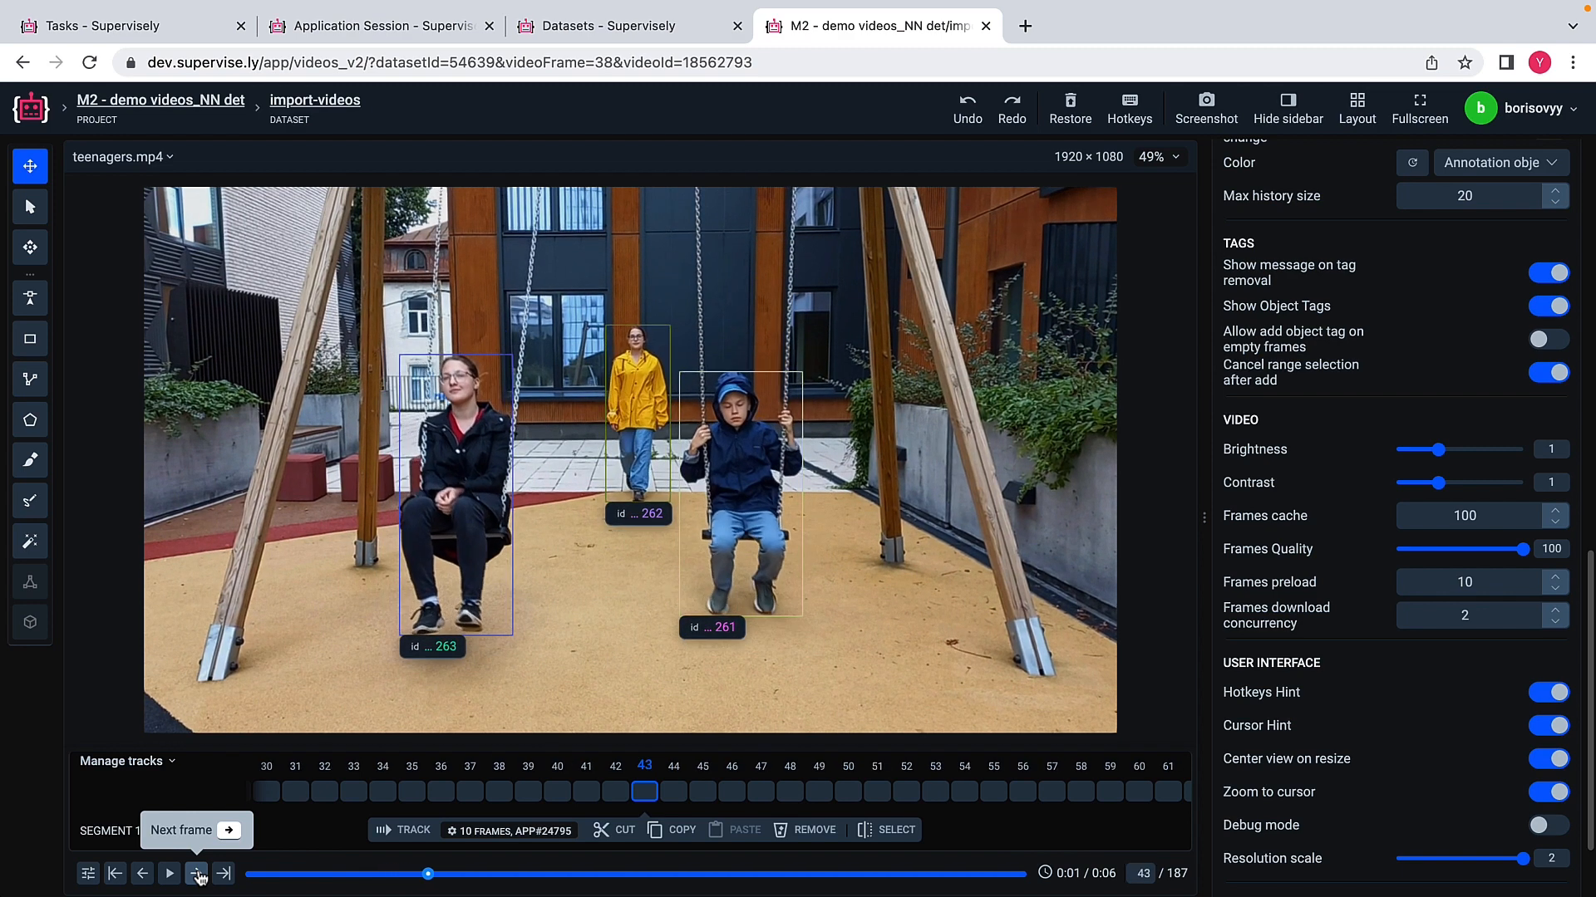
left_click(197, 875)
left_click(197, 875)
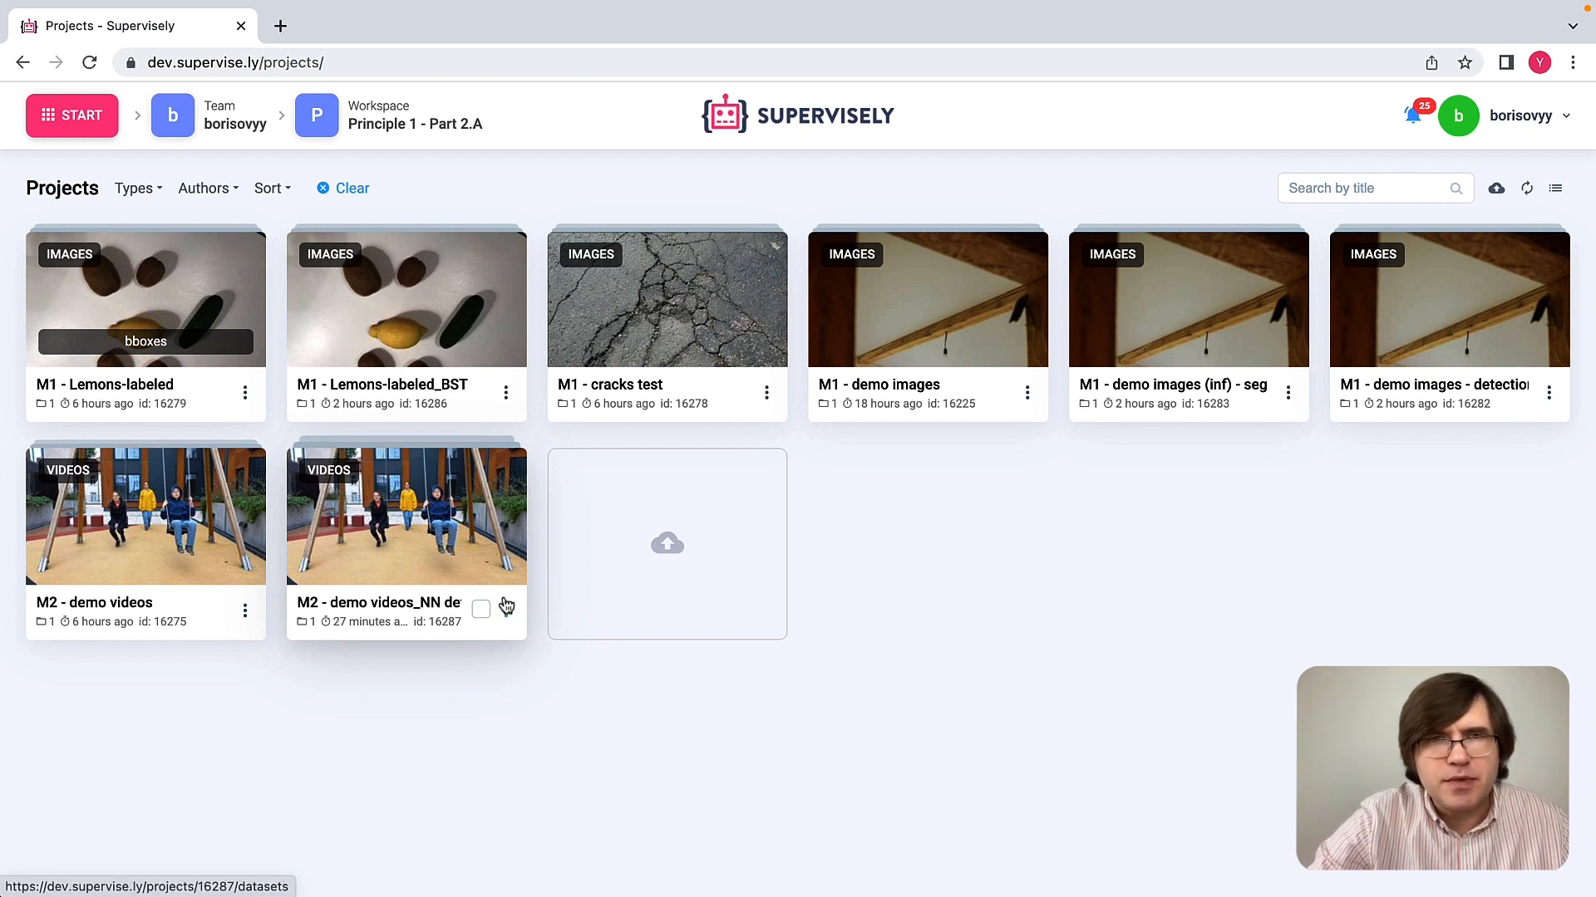
Step: Run Batched Smart Tool for Videos on the M2 - demo videos_NN det project with its default settings and open the app session
left_click(506, 612)
mouse_move(460, 468)
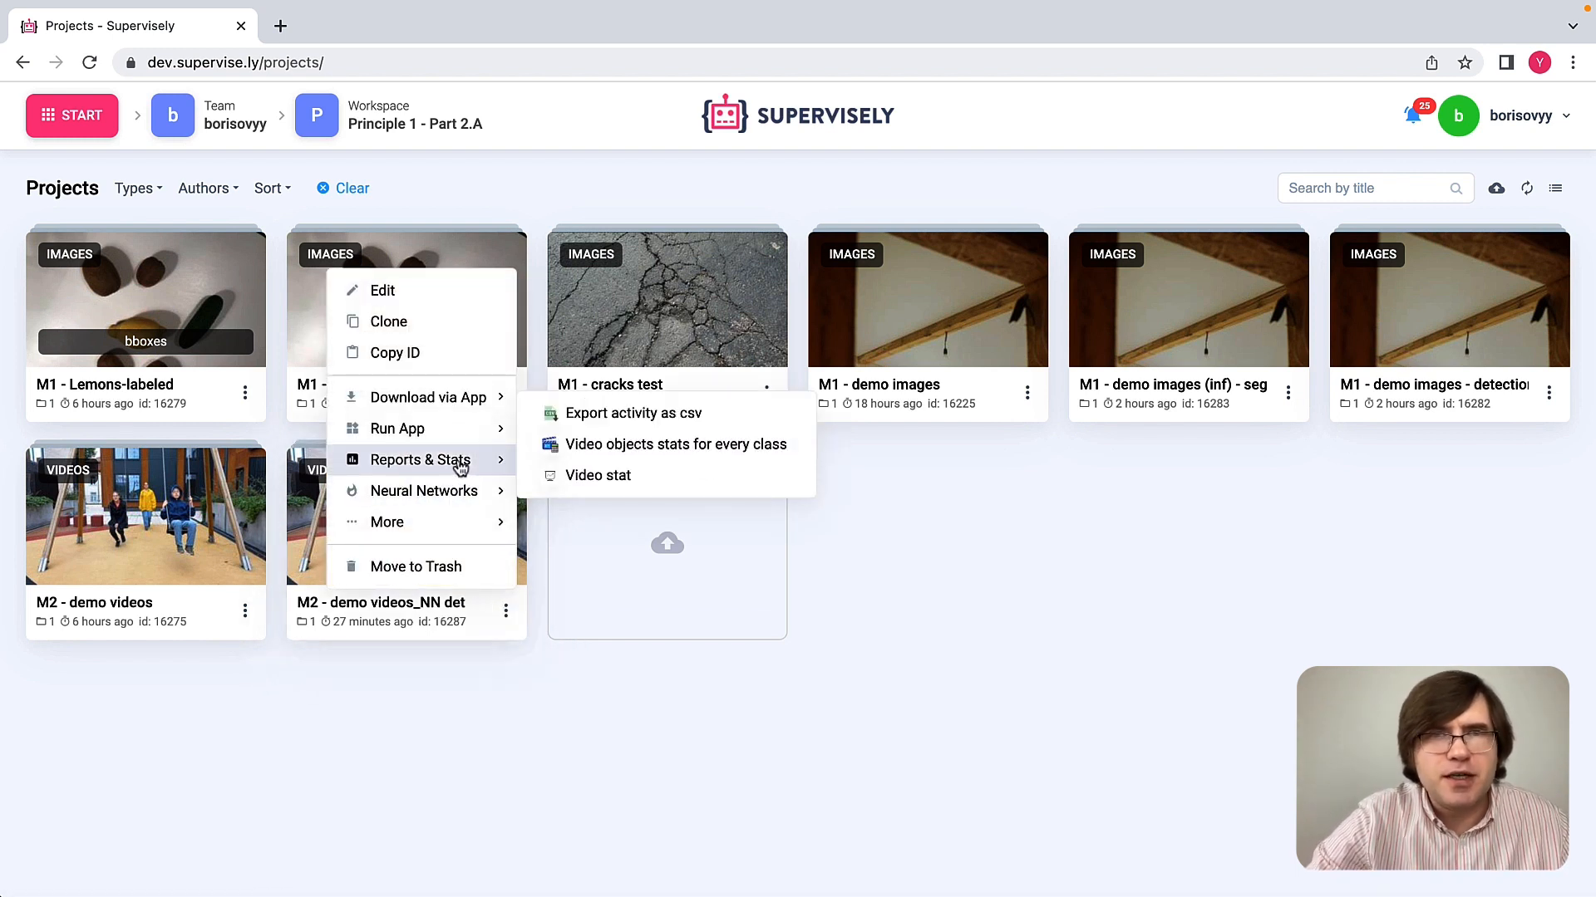
mouse_move(457, 431)
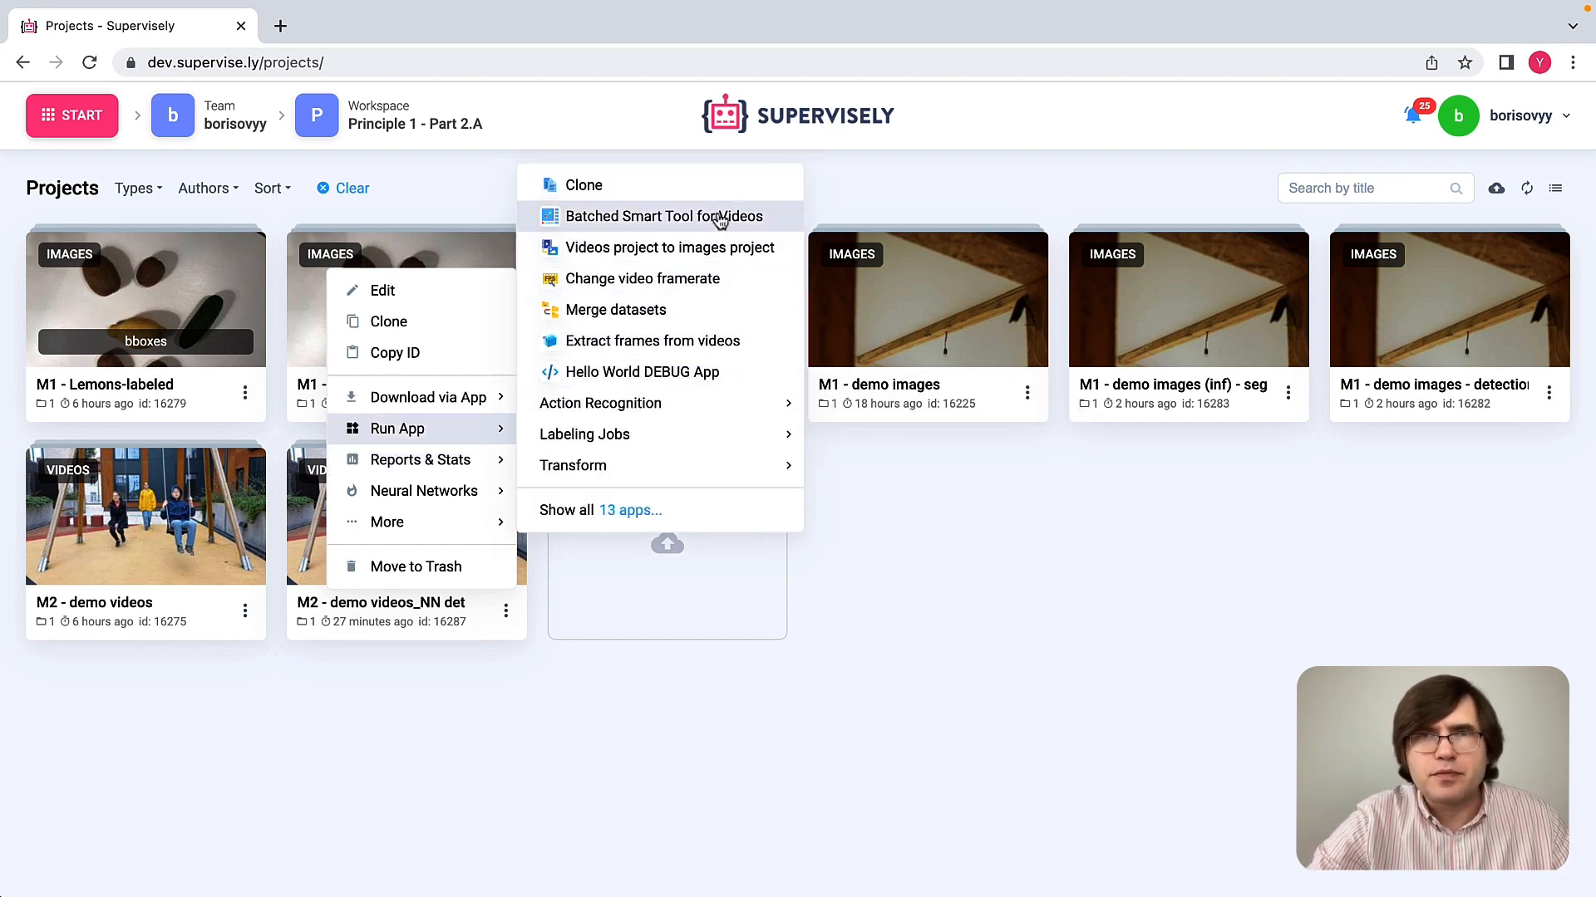
left_click(720, 217)
left_click(652, 349)
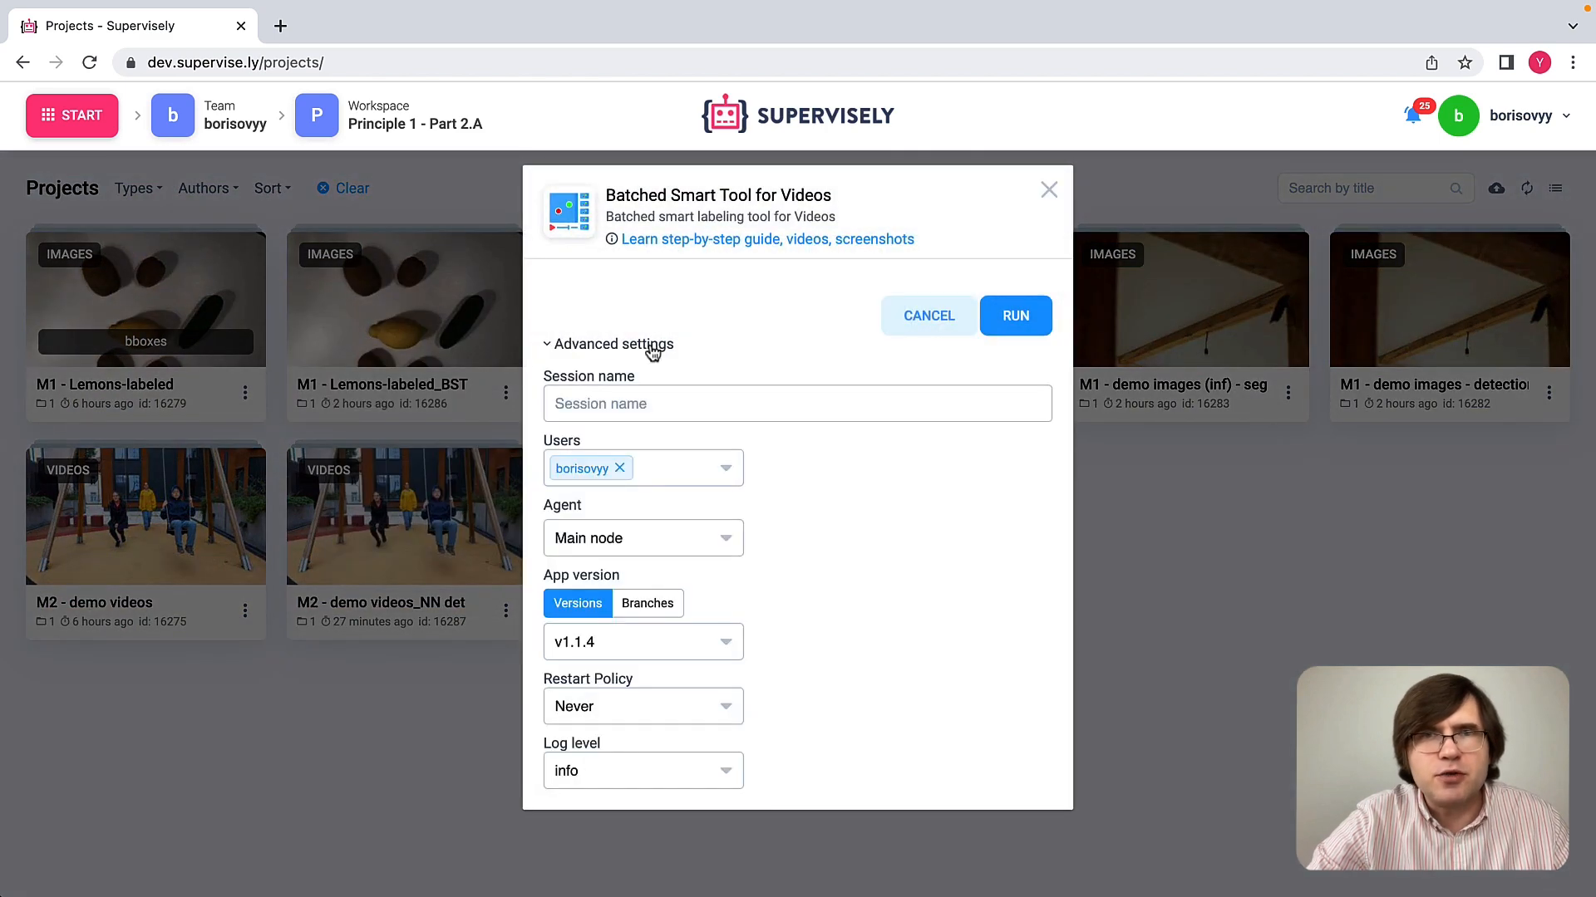
left_click(652, 349)
left_click(1043, 314)
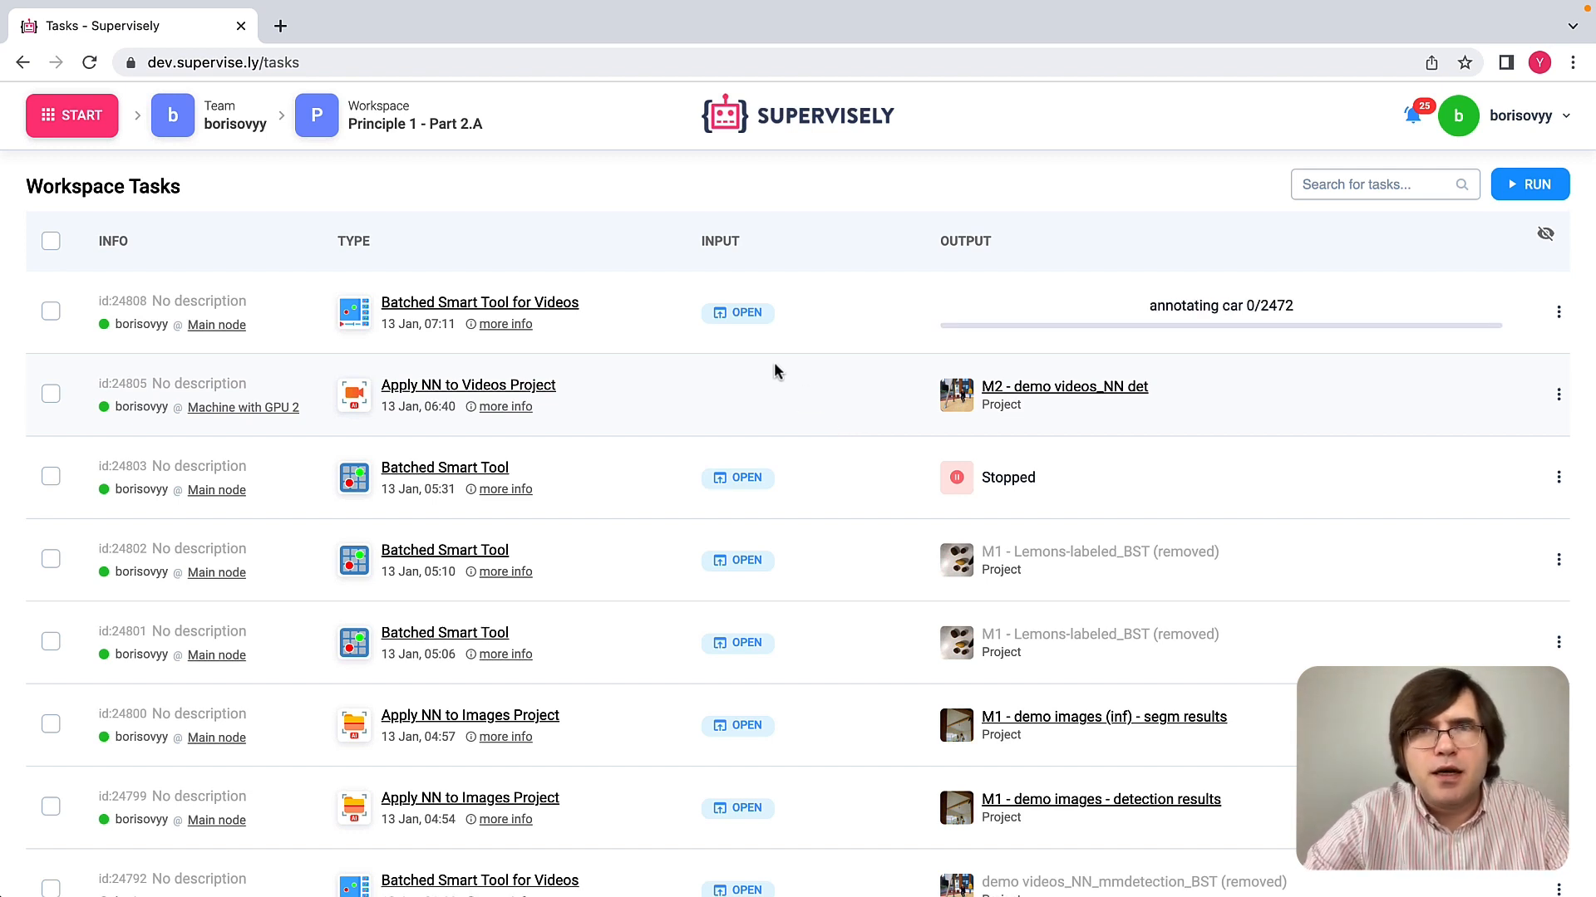
left_click(750, 312)
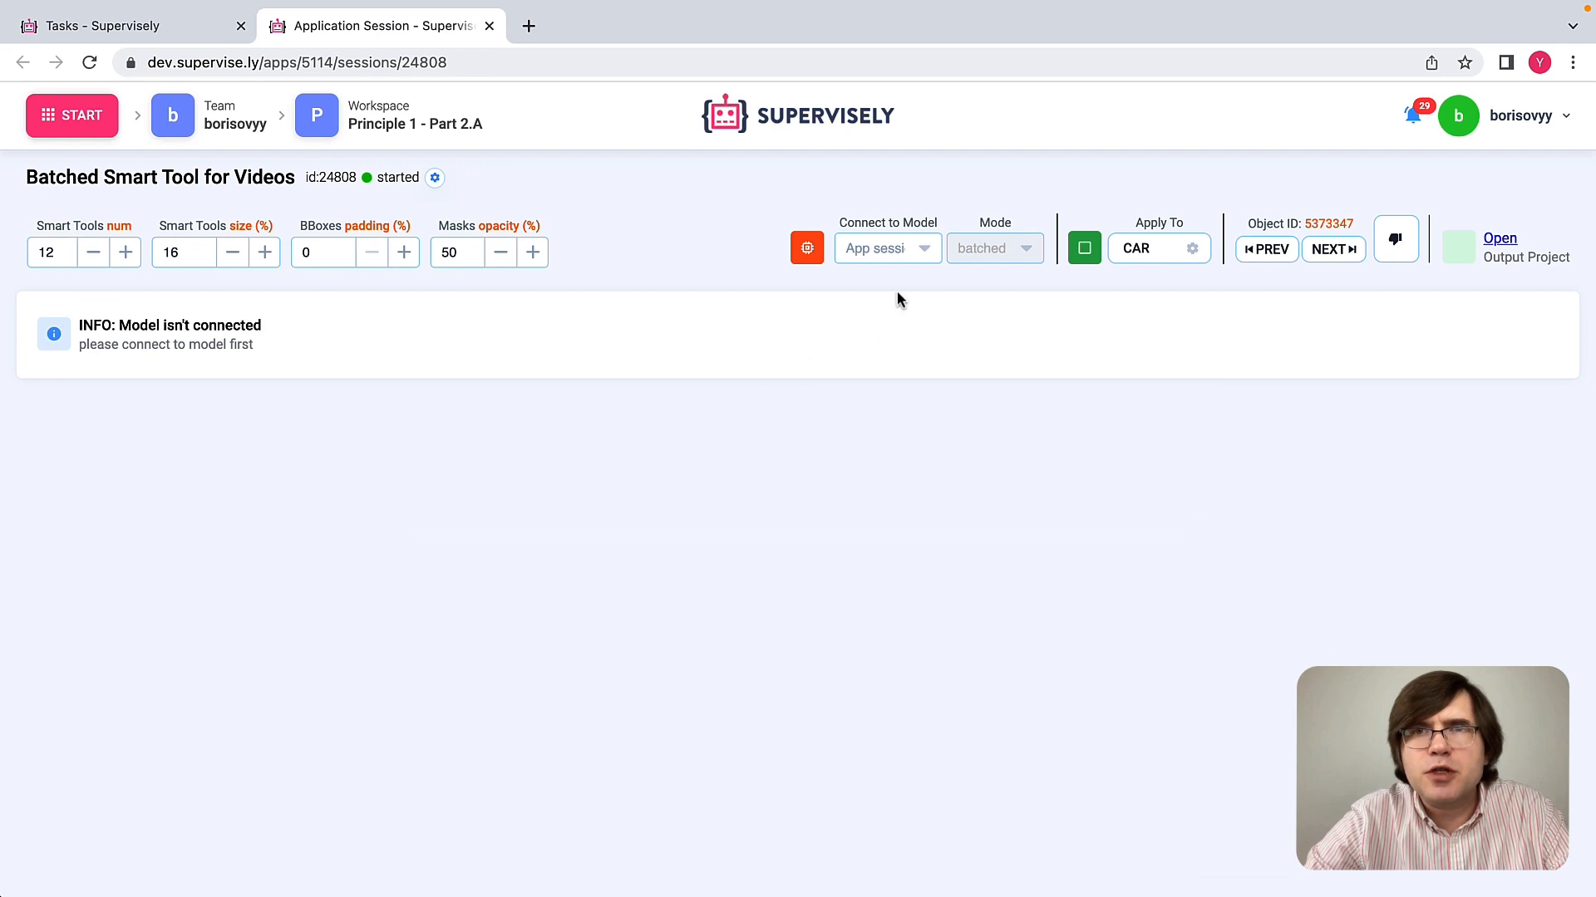
Step: Connect the tool to the RITM interactive segmentation SmartTool model and apply it to the person class
left_click(922, 251)
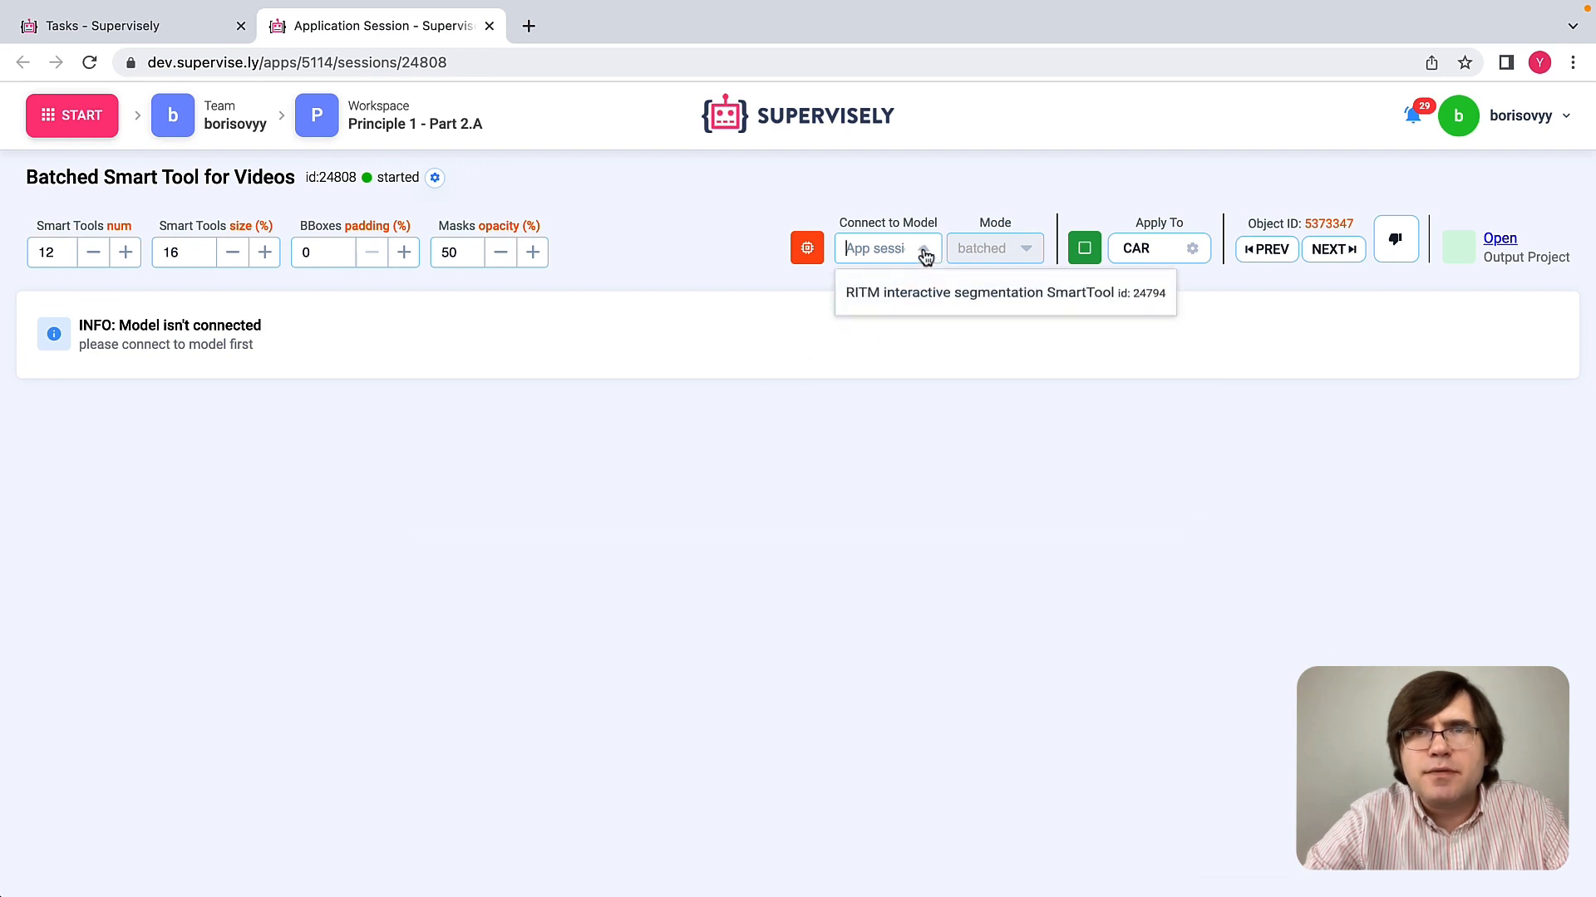
left_click(893, 298)
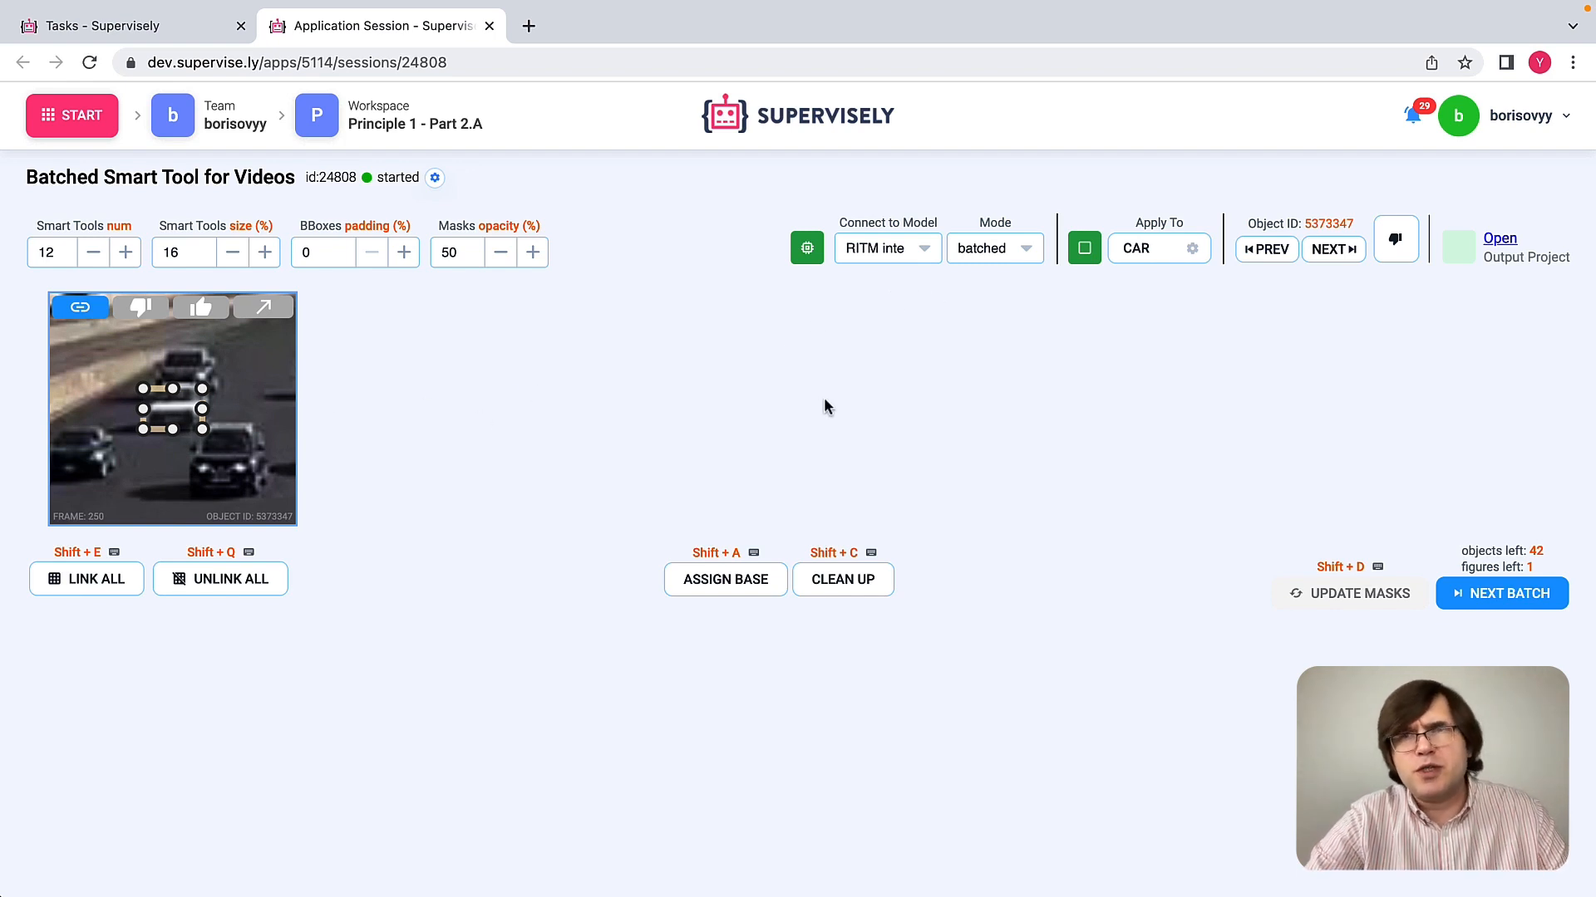
left_click(1192, 251)
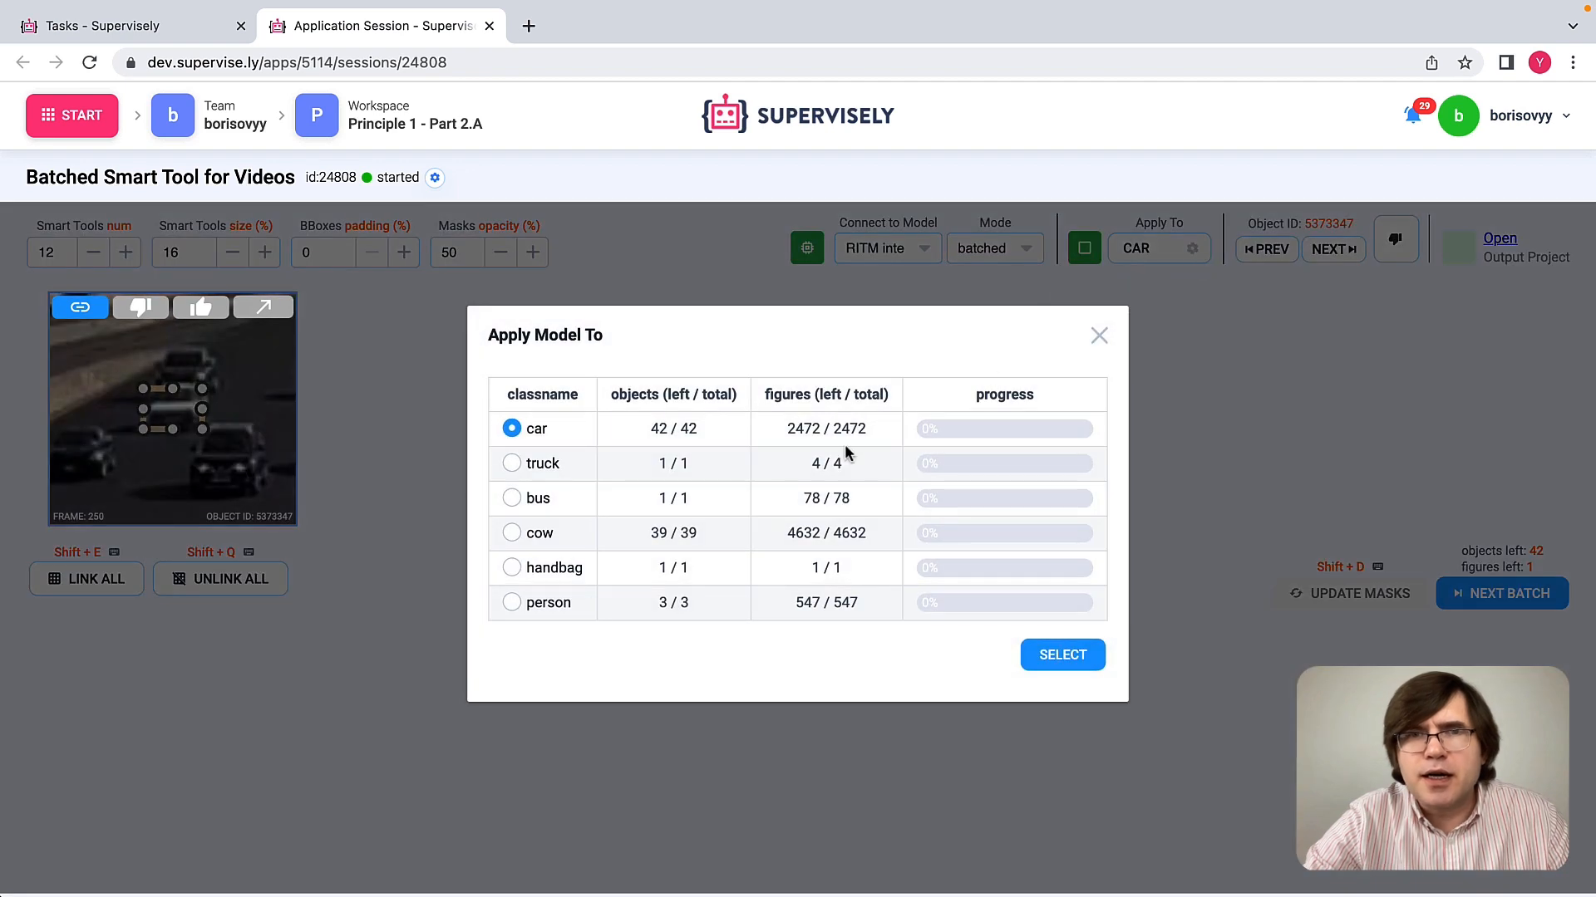
left_click(511, 602)
left_click(1062, 655)
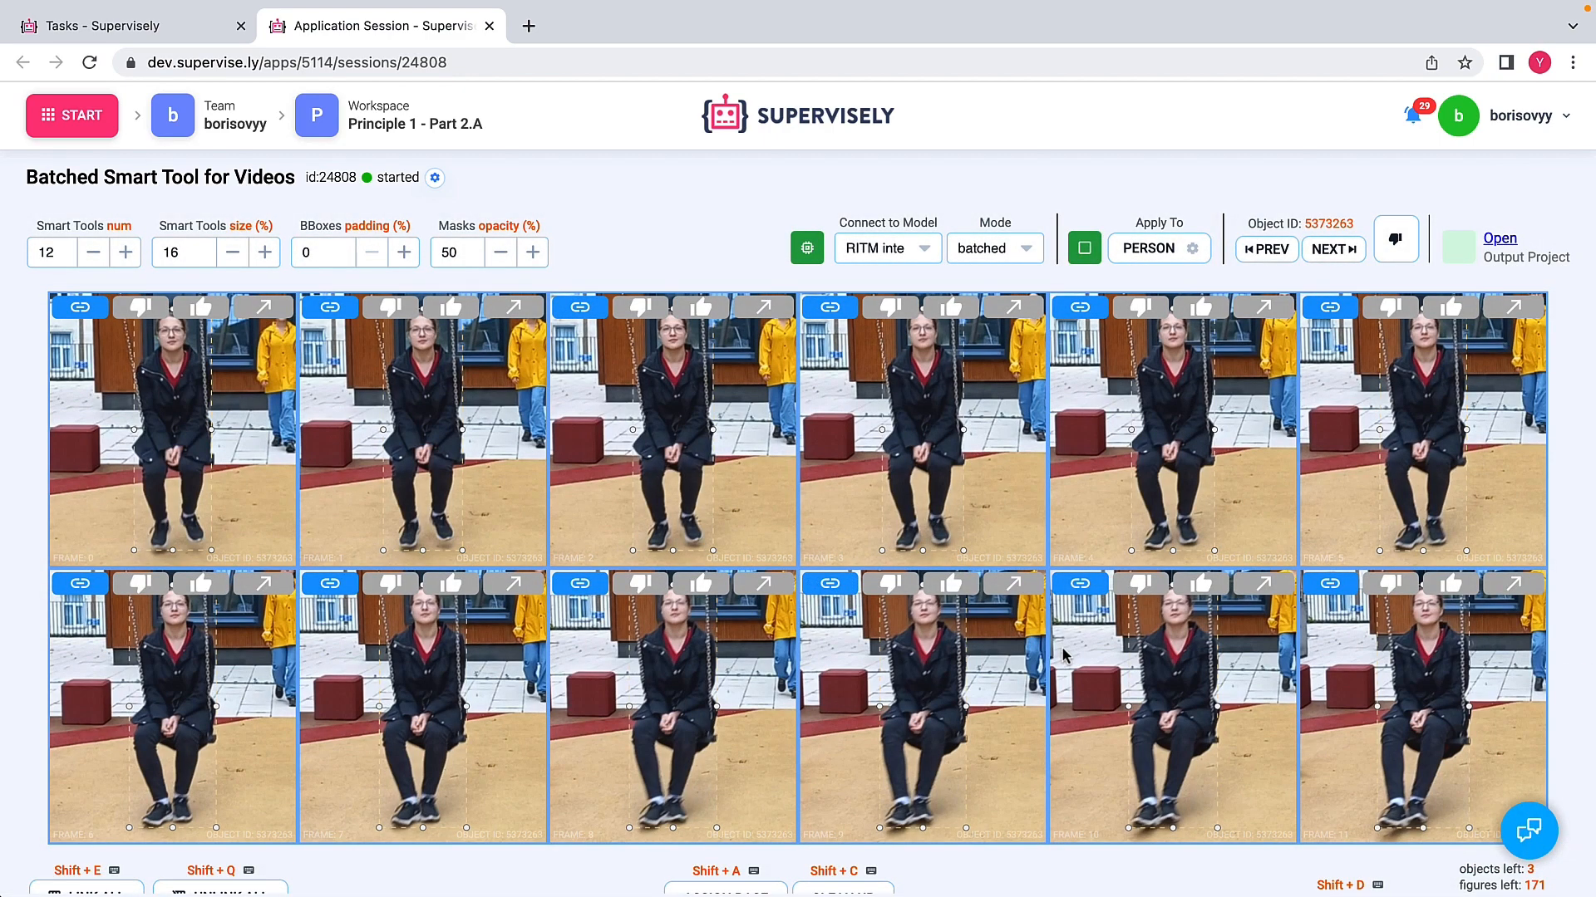
Step: Browse the person objects, select the one in the yellow raincoat for annotation, and set the bounding box padding to 20%
left_click(1326, 258)
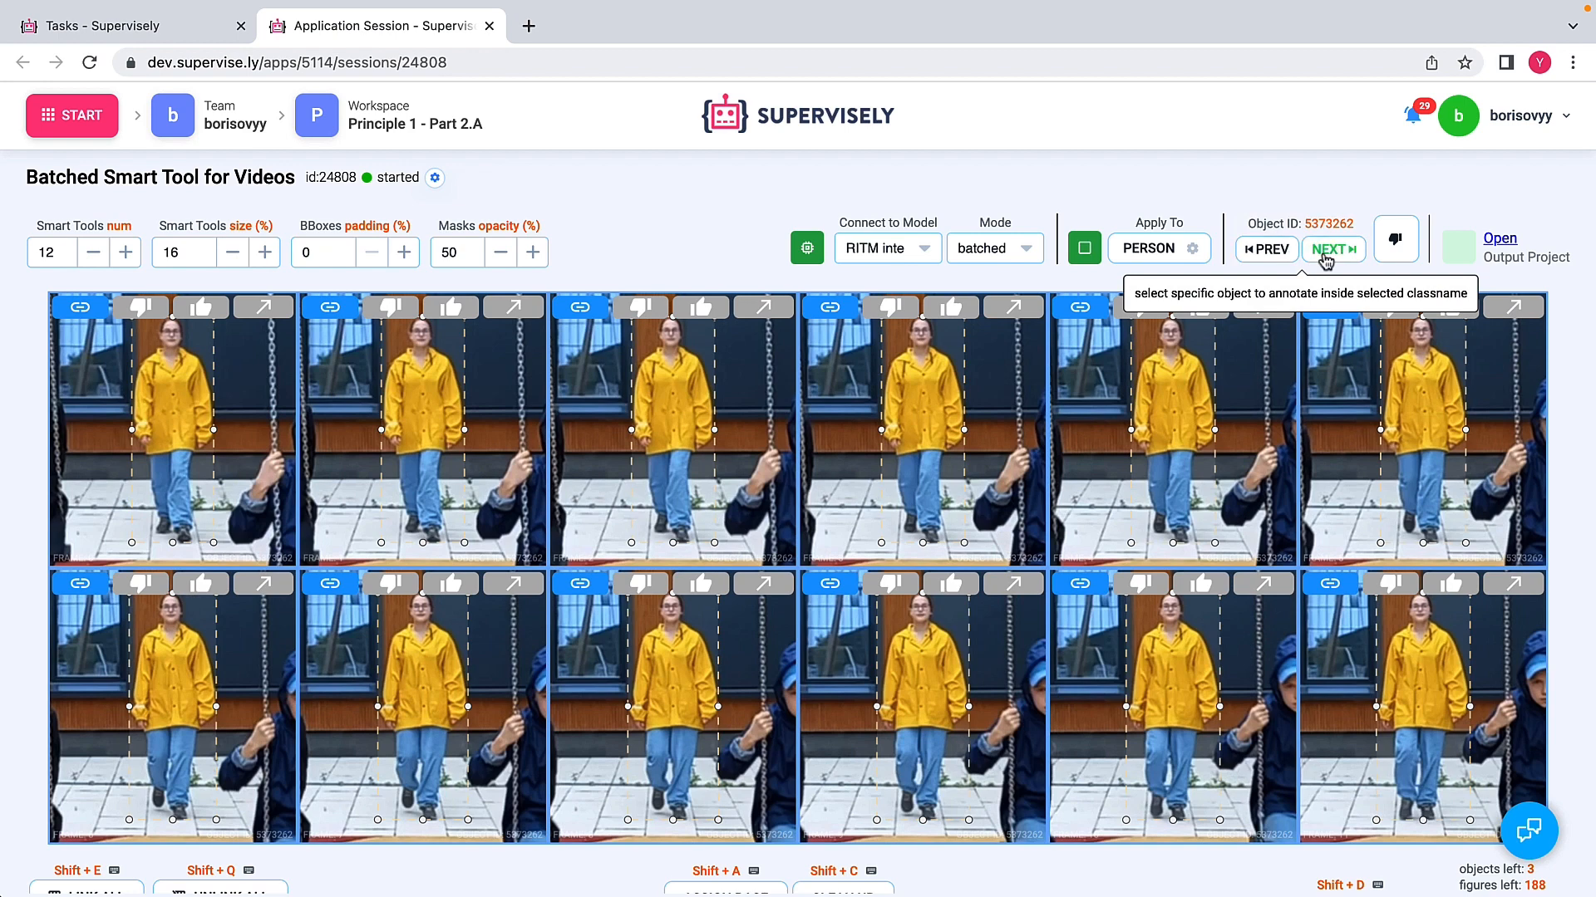
left_click(1325, 259)
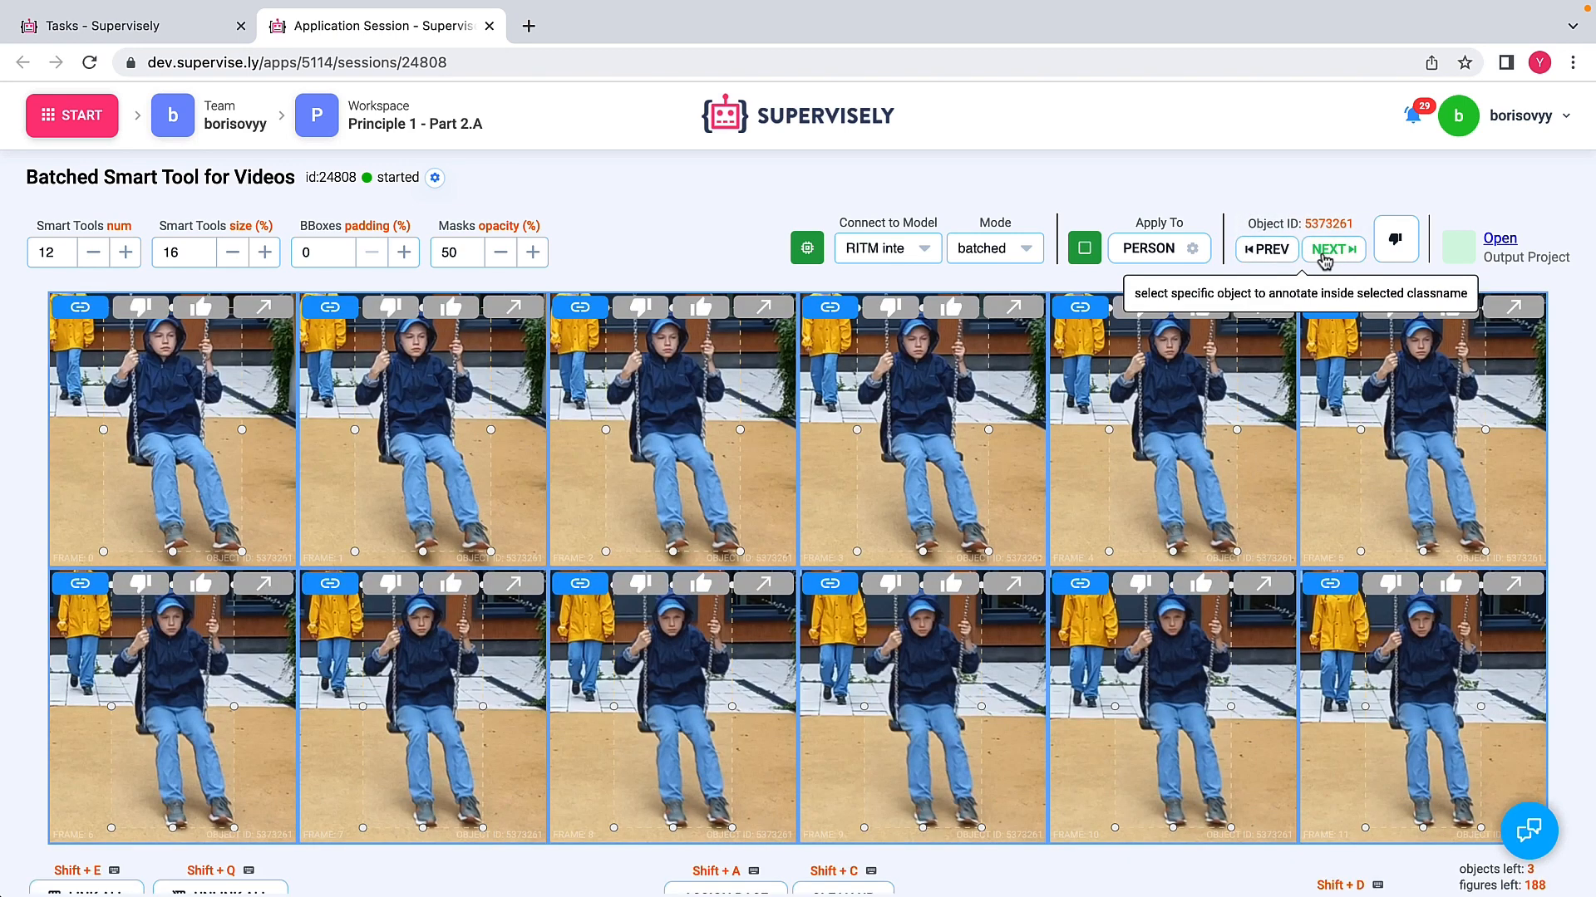
left_click(1267, 251)
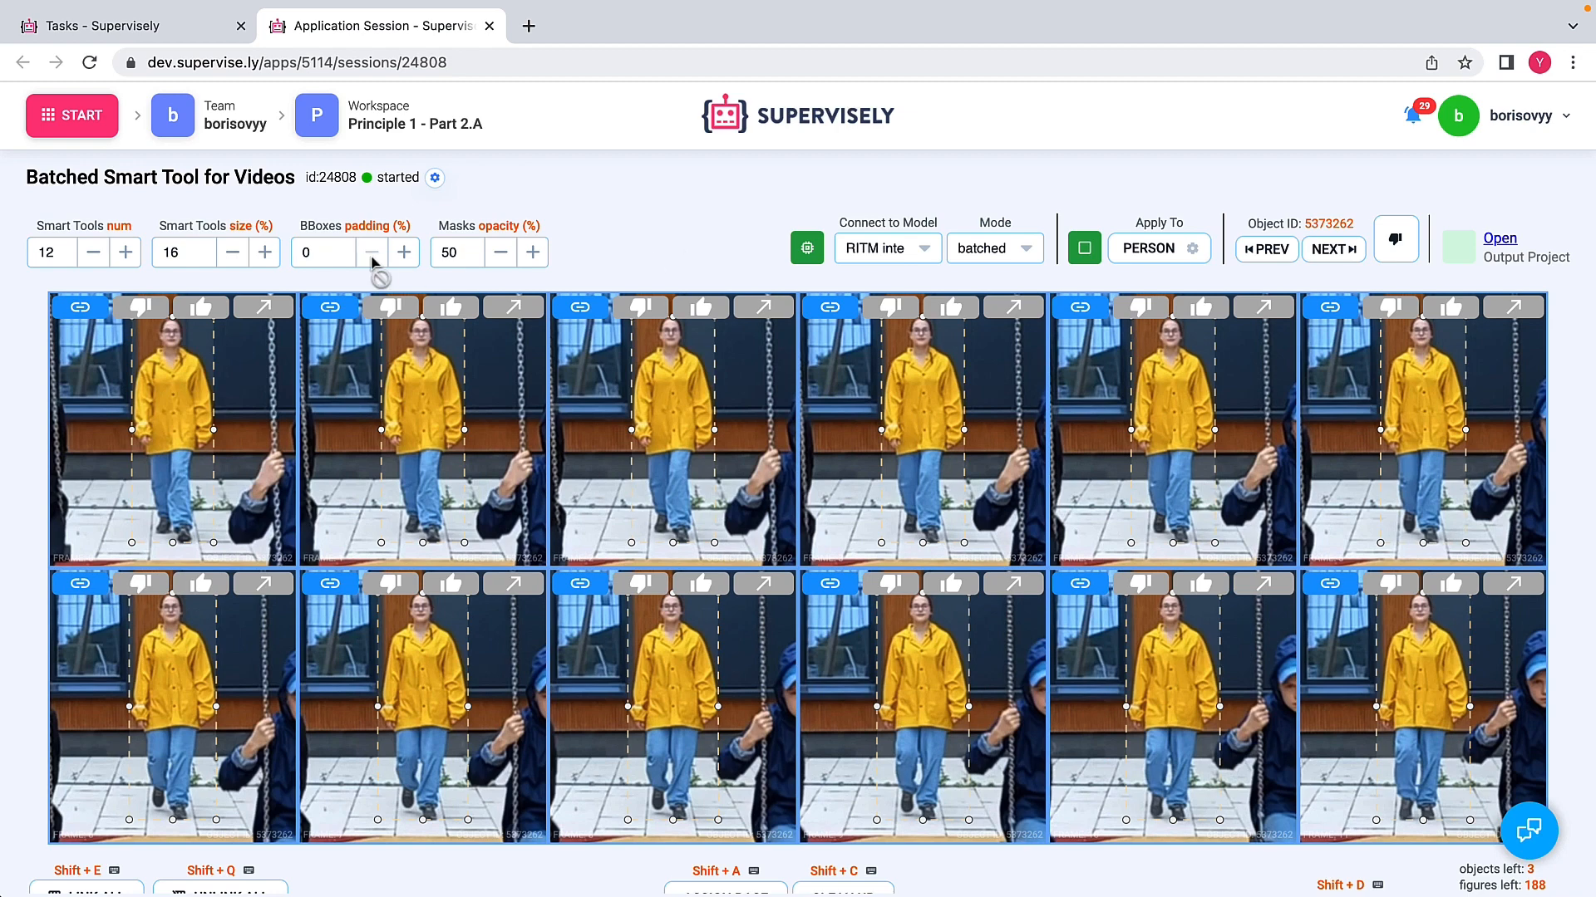
double_click(319, 248)
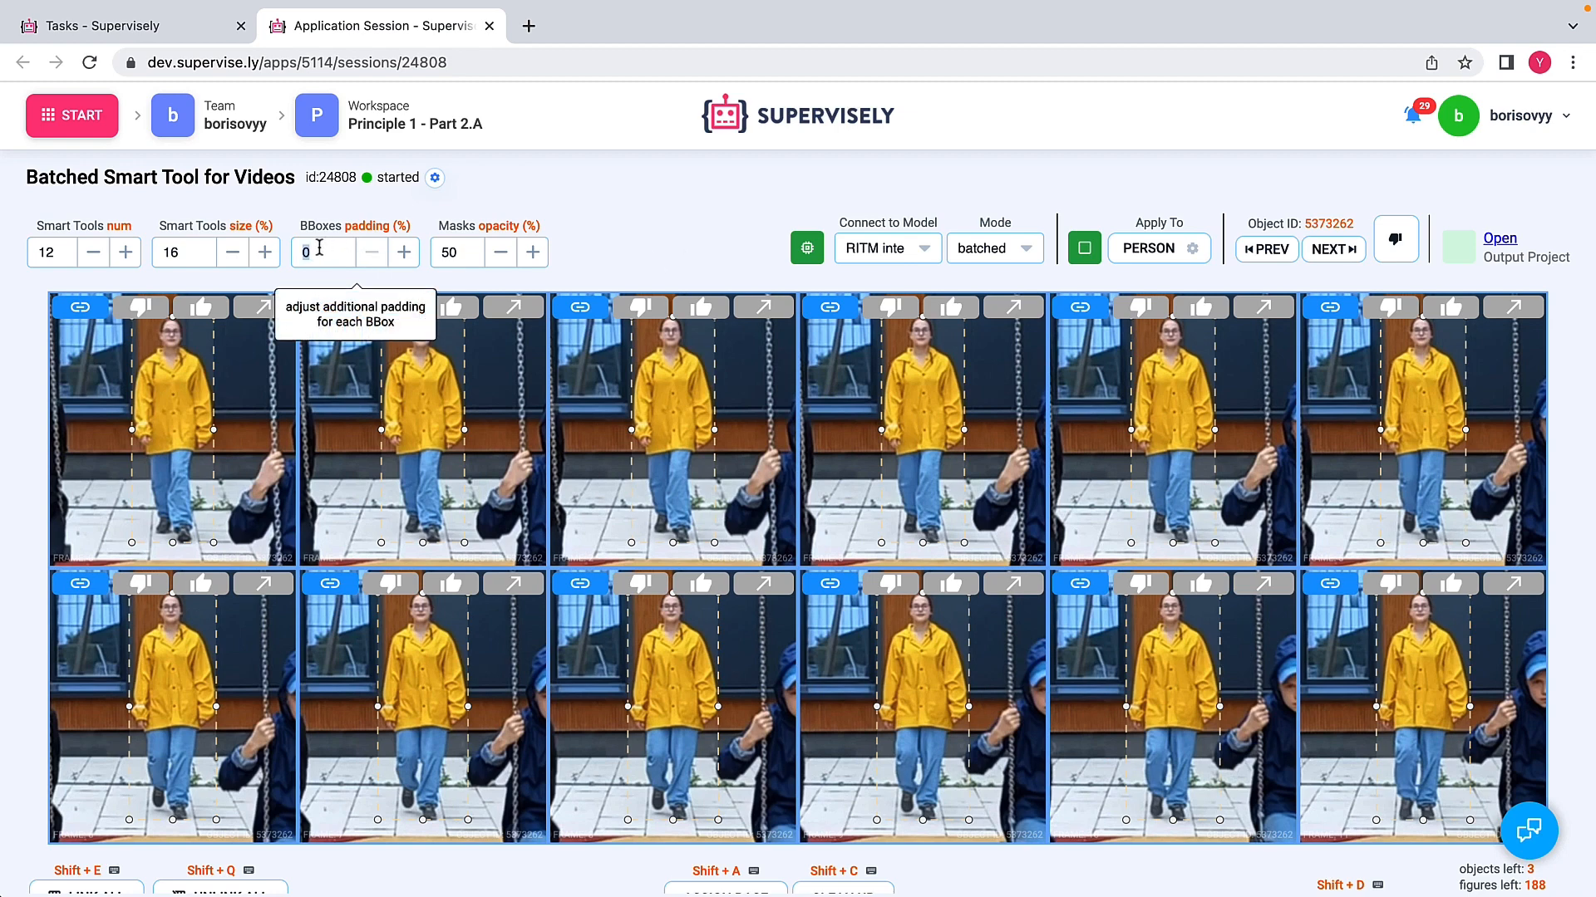
type("20")
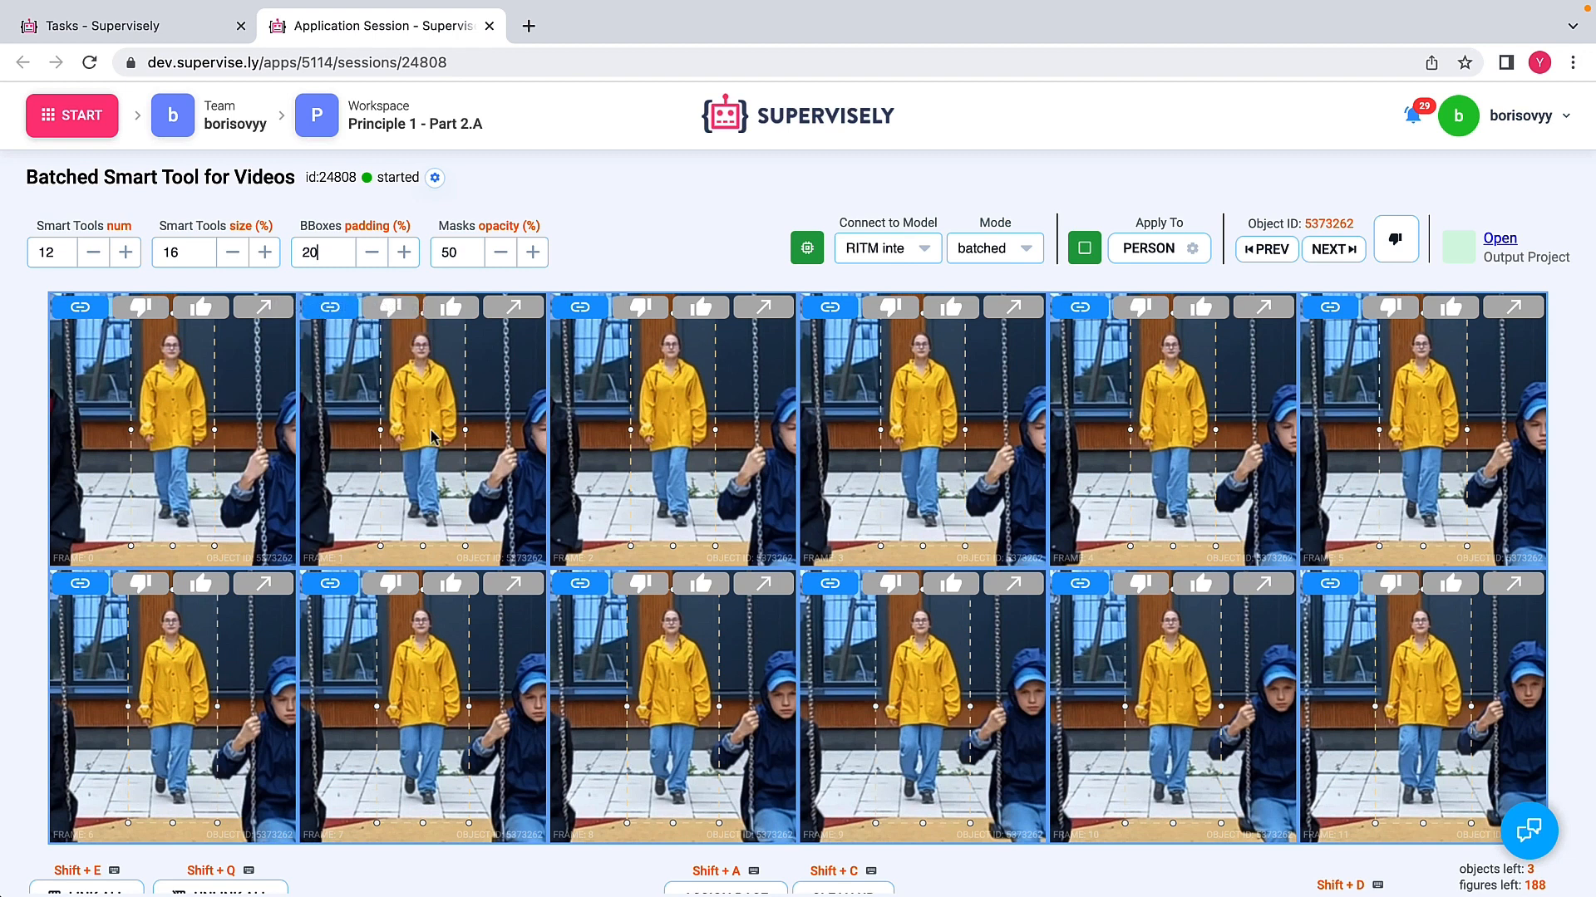
Step: Place positive points on the yellow raincoat across the linked cells and update the masks for the whole batch
left_click(170, 407)
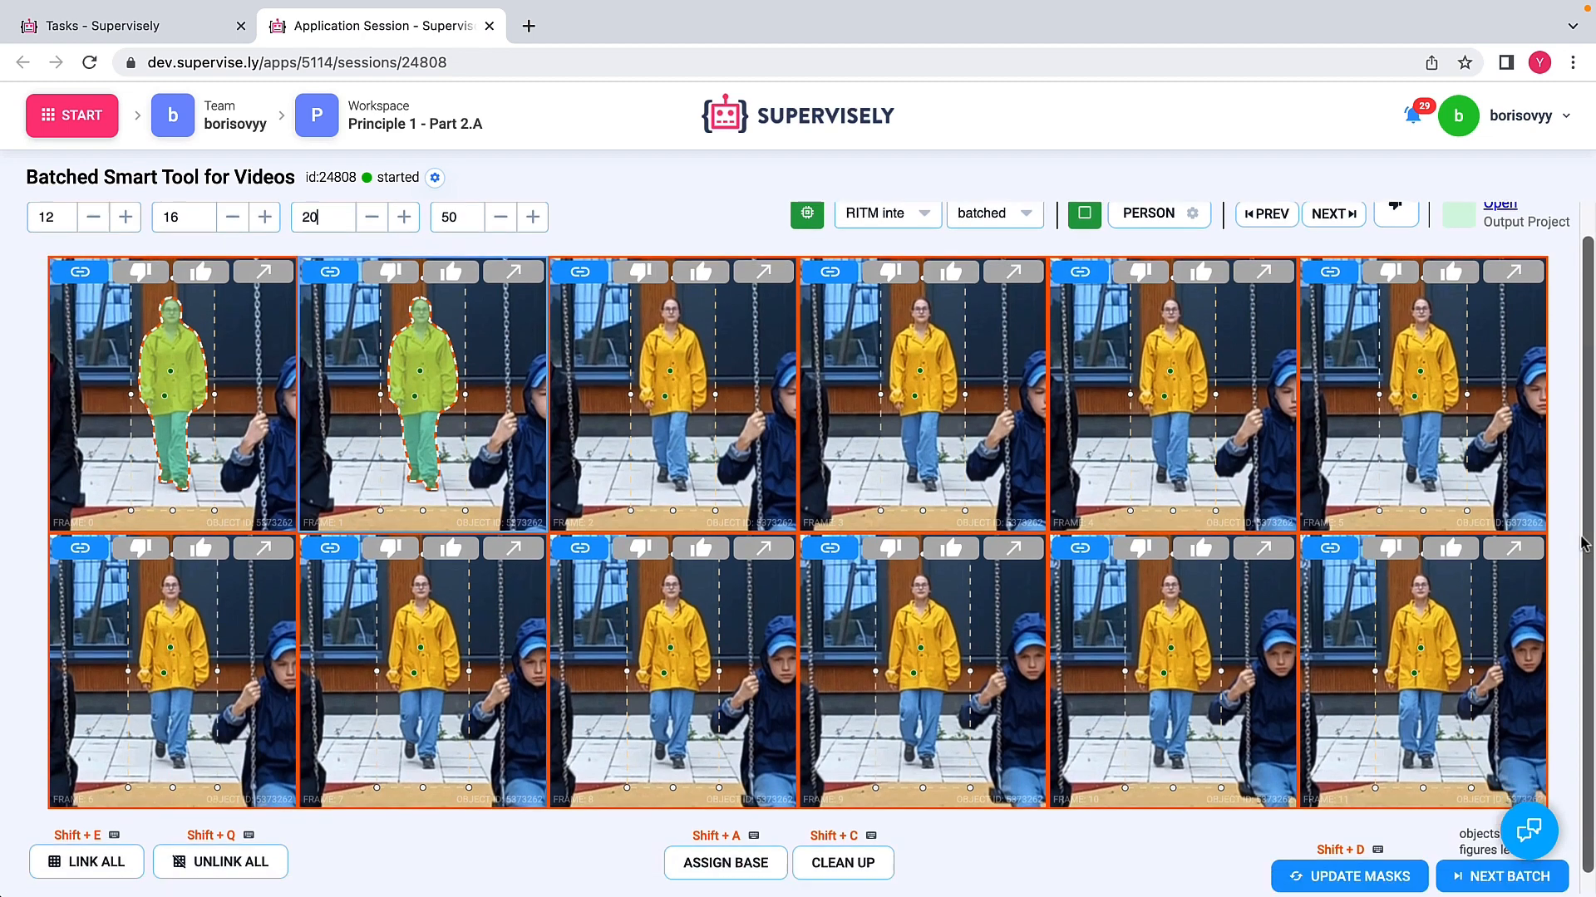
scroll(1583, 545, "down", 2)
left_click(1340, 857)
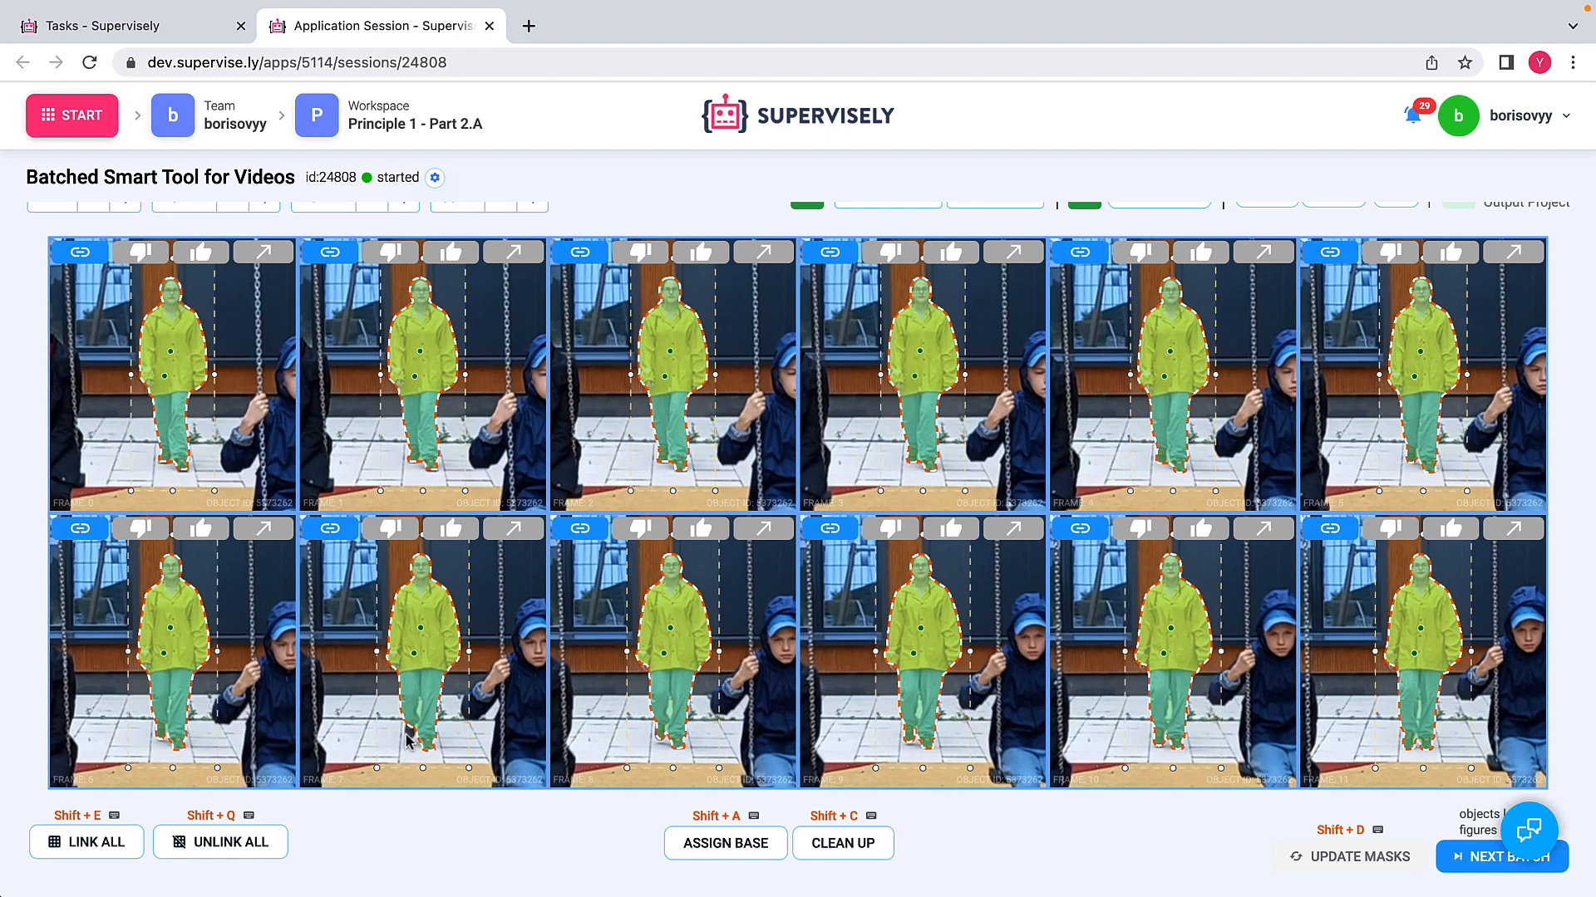
Step: Unlink all cells and add a point on the unmasked shoe in frame 7 to correct that mask
left_click(226, 843)
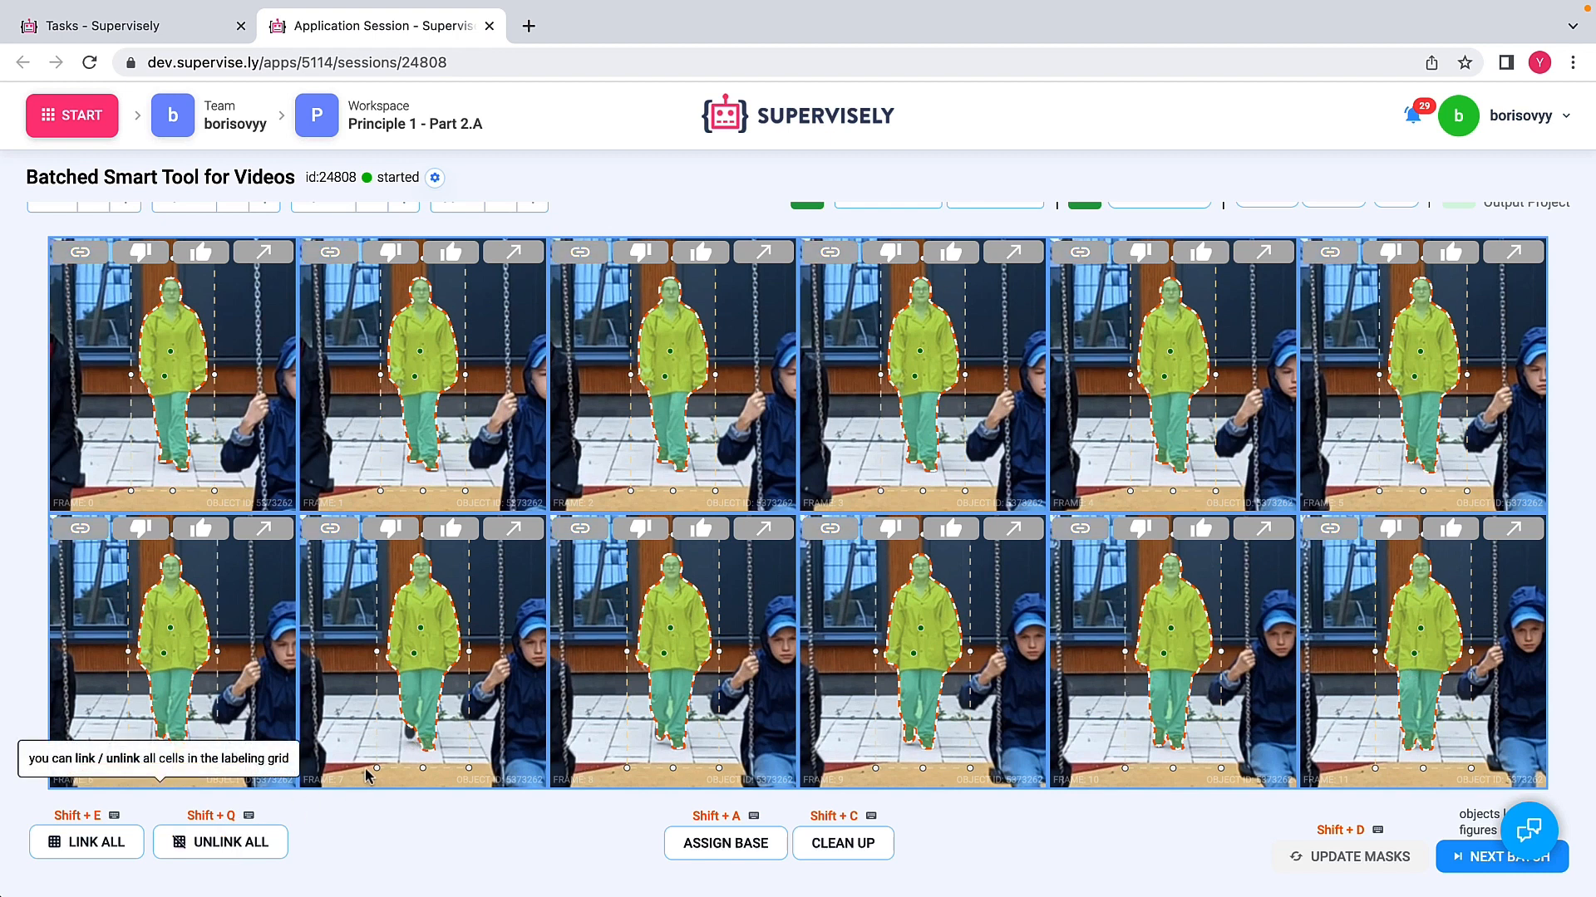
left_click(409, 731)
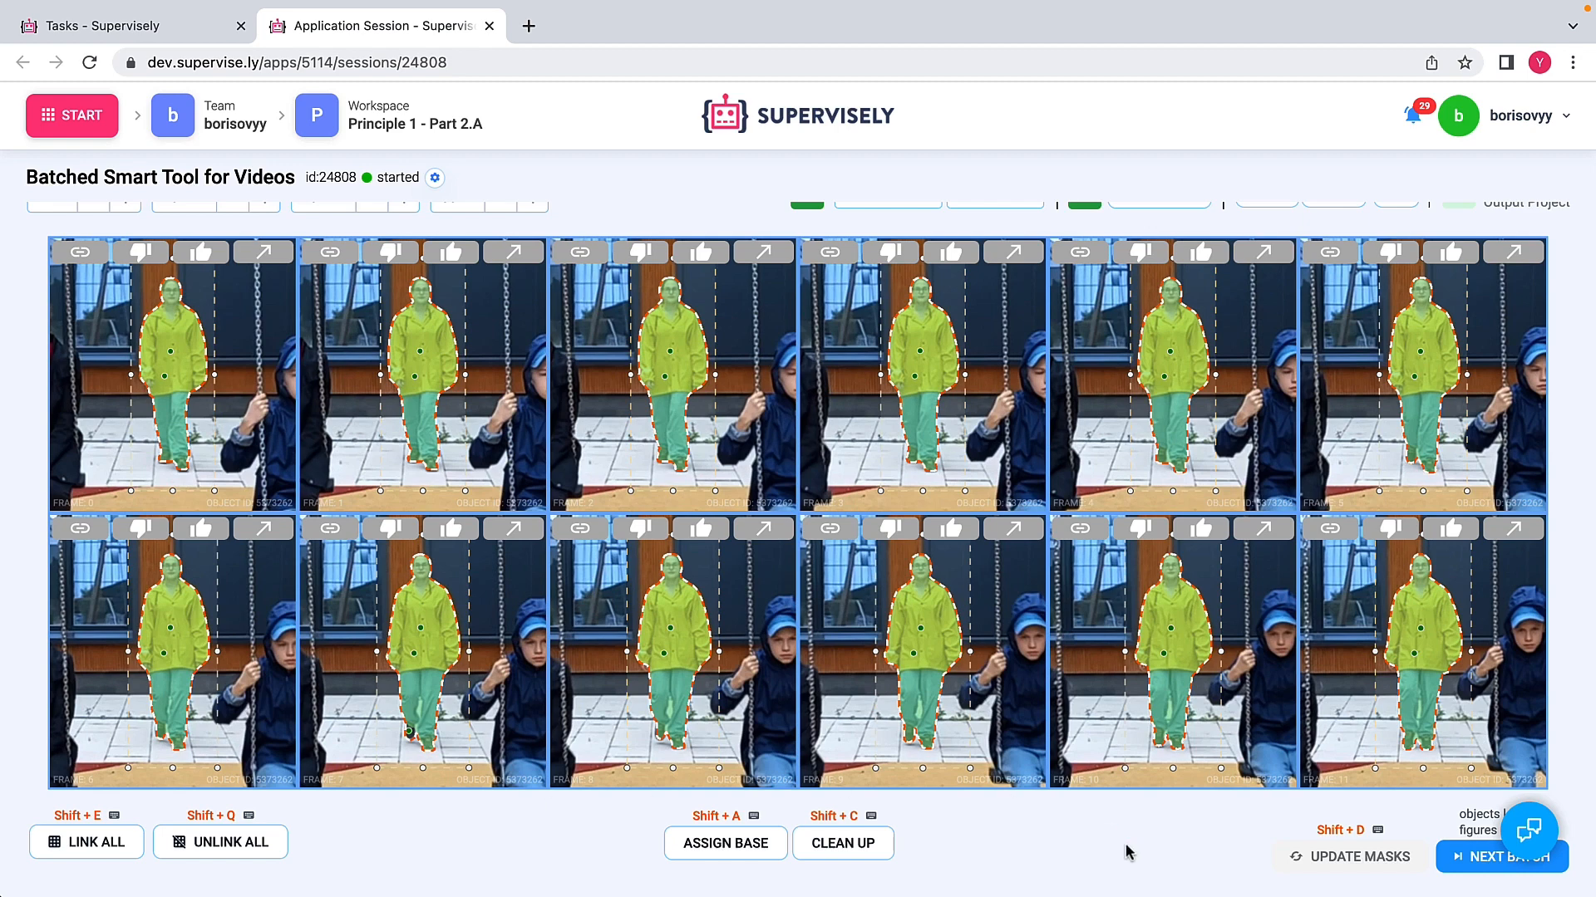
Step: Load the next batch, place a positive point on the yellow raincoat in the linked cells, and update the masks
left_click(1480, 863)
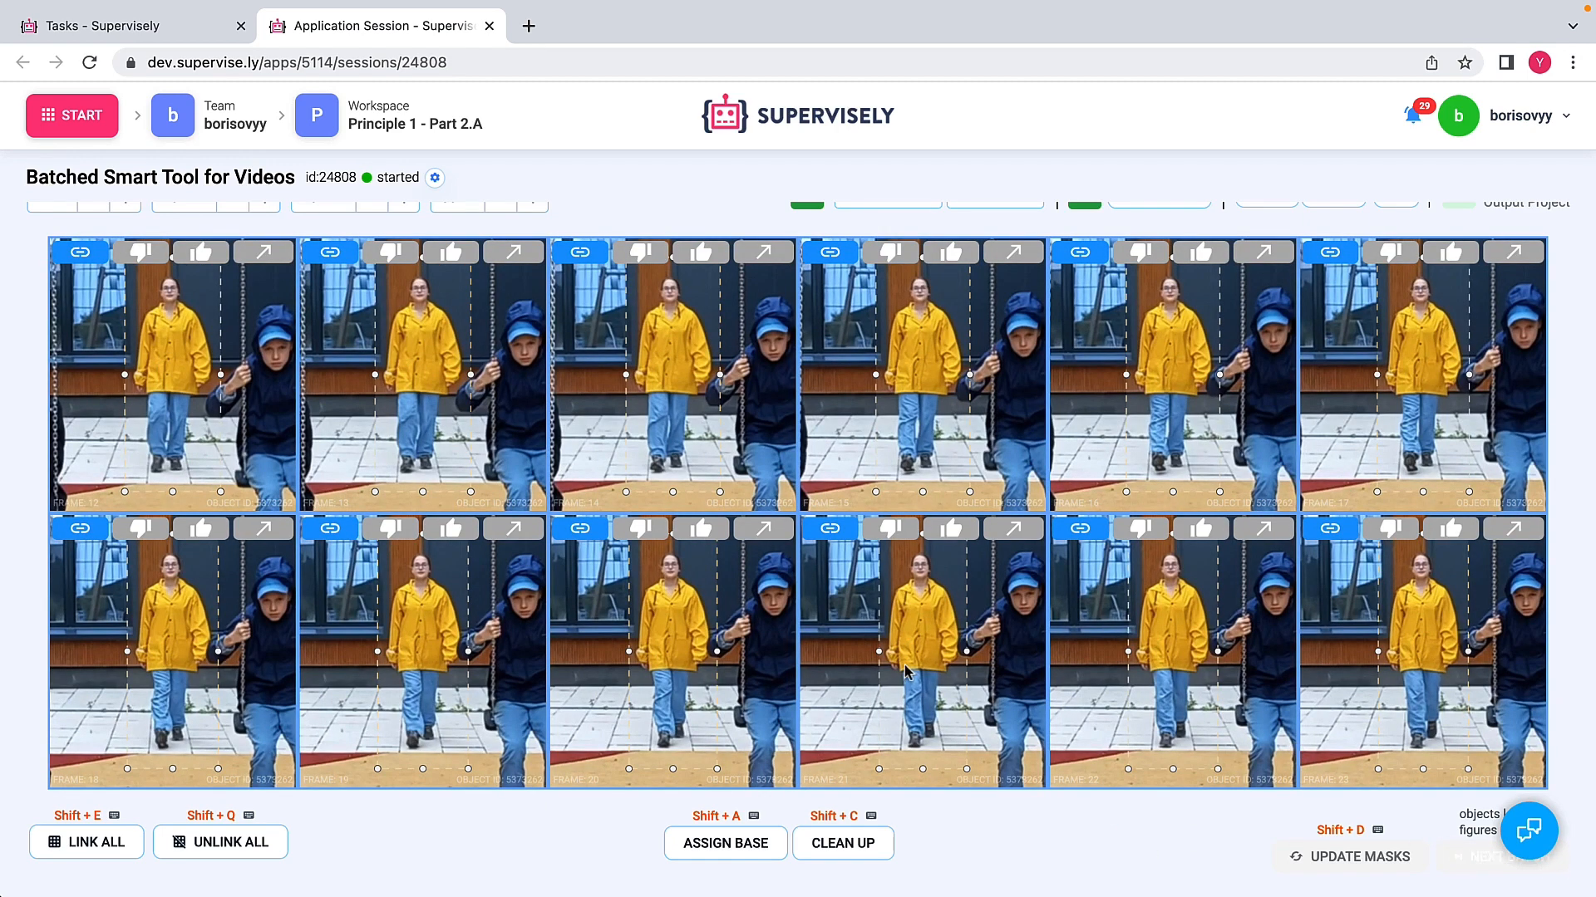
left_click(167, 353)
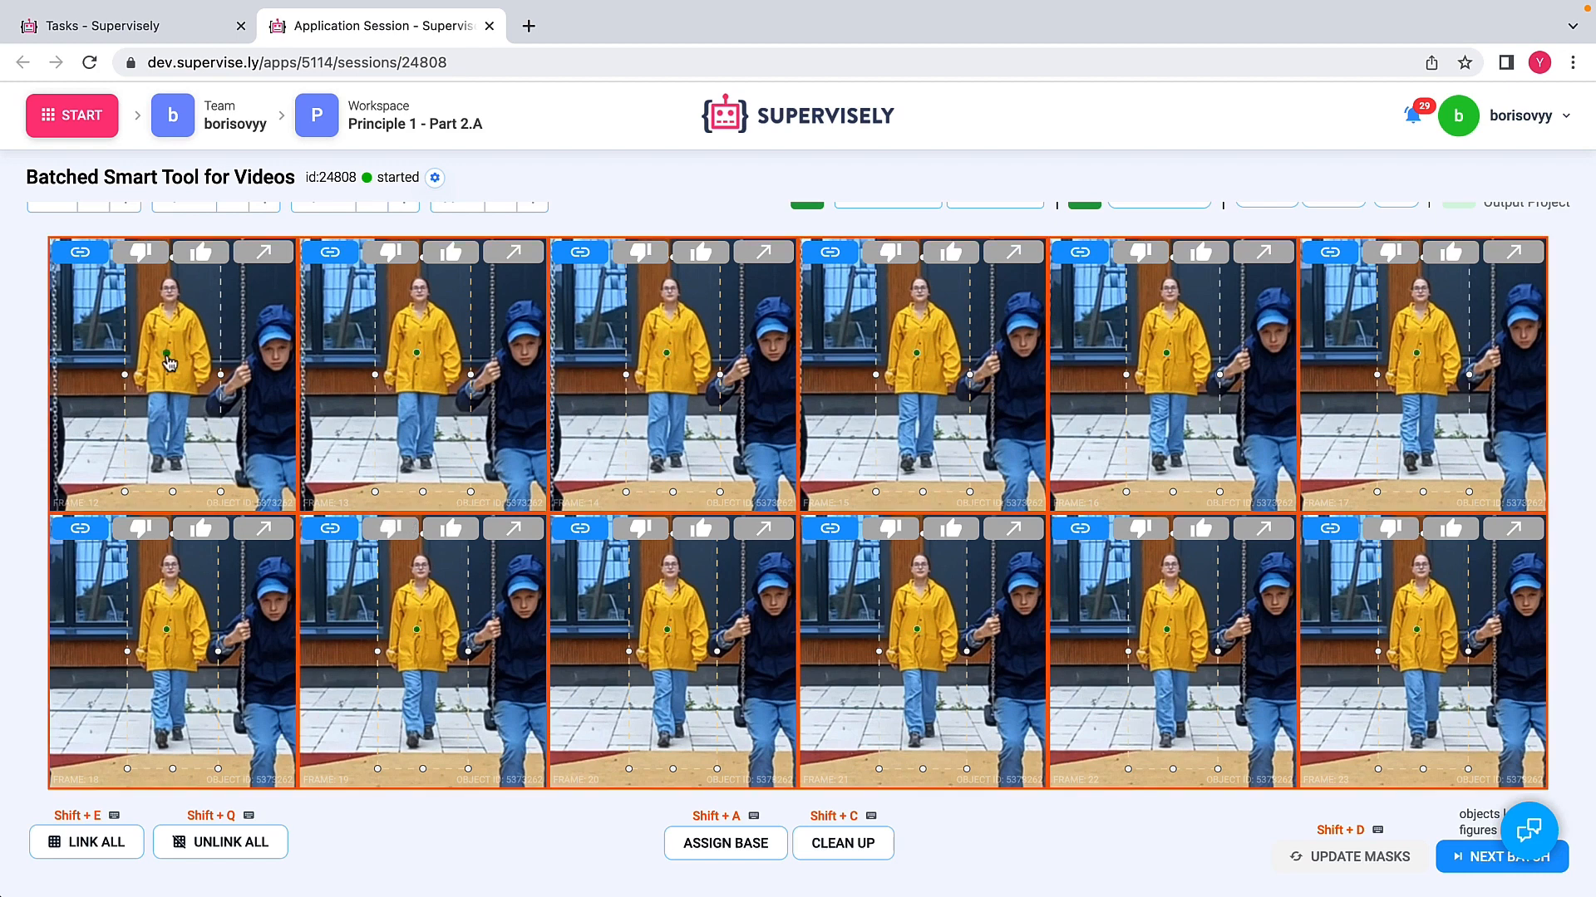
left_click(1333, 857)
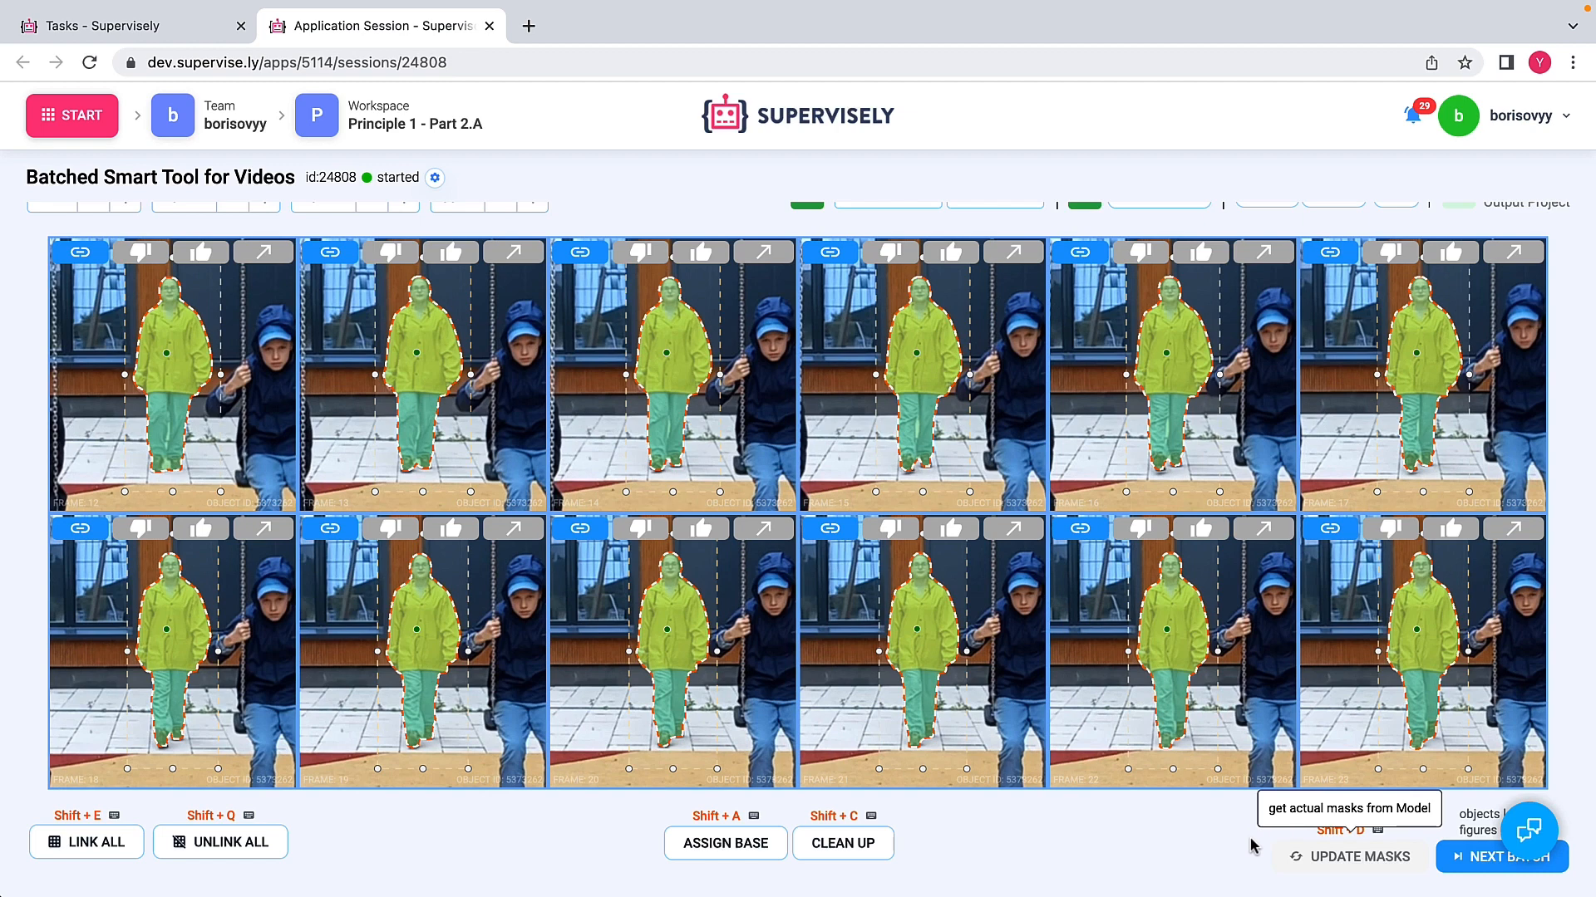
Step: Load another batch, add one positive point on the yellow raincoat across the linked cells, and update all masks
left_click(1481, 856)
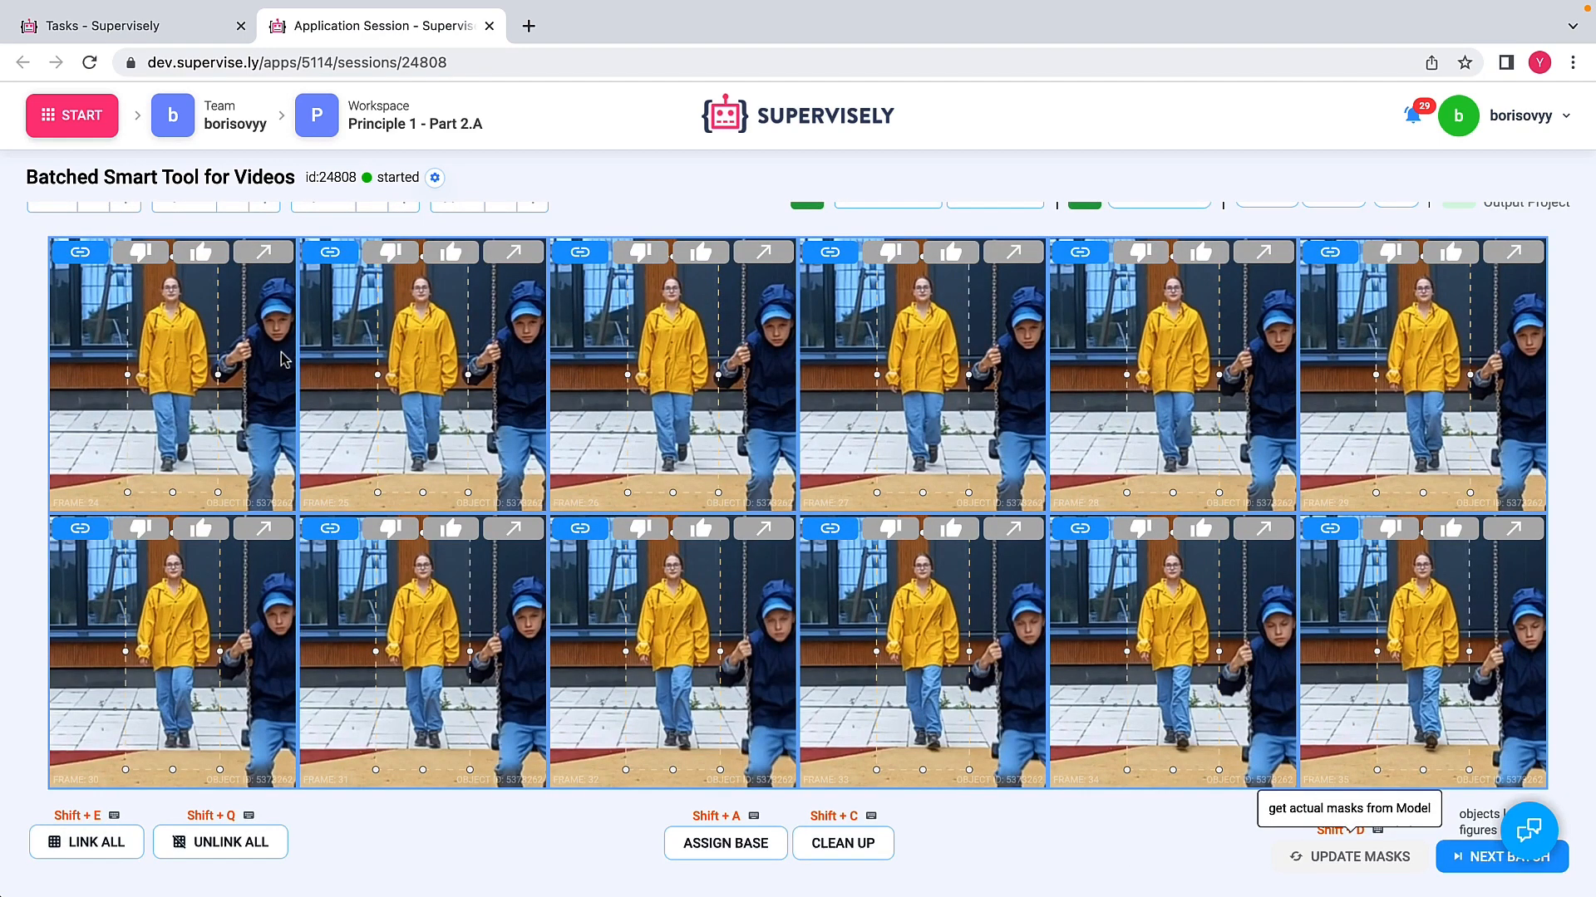
left_click(169, 358)
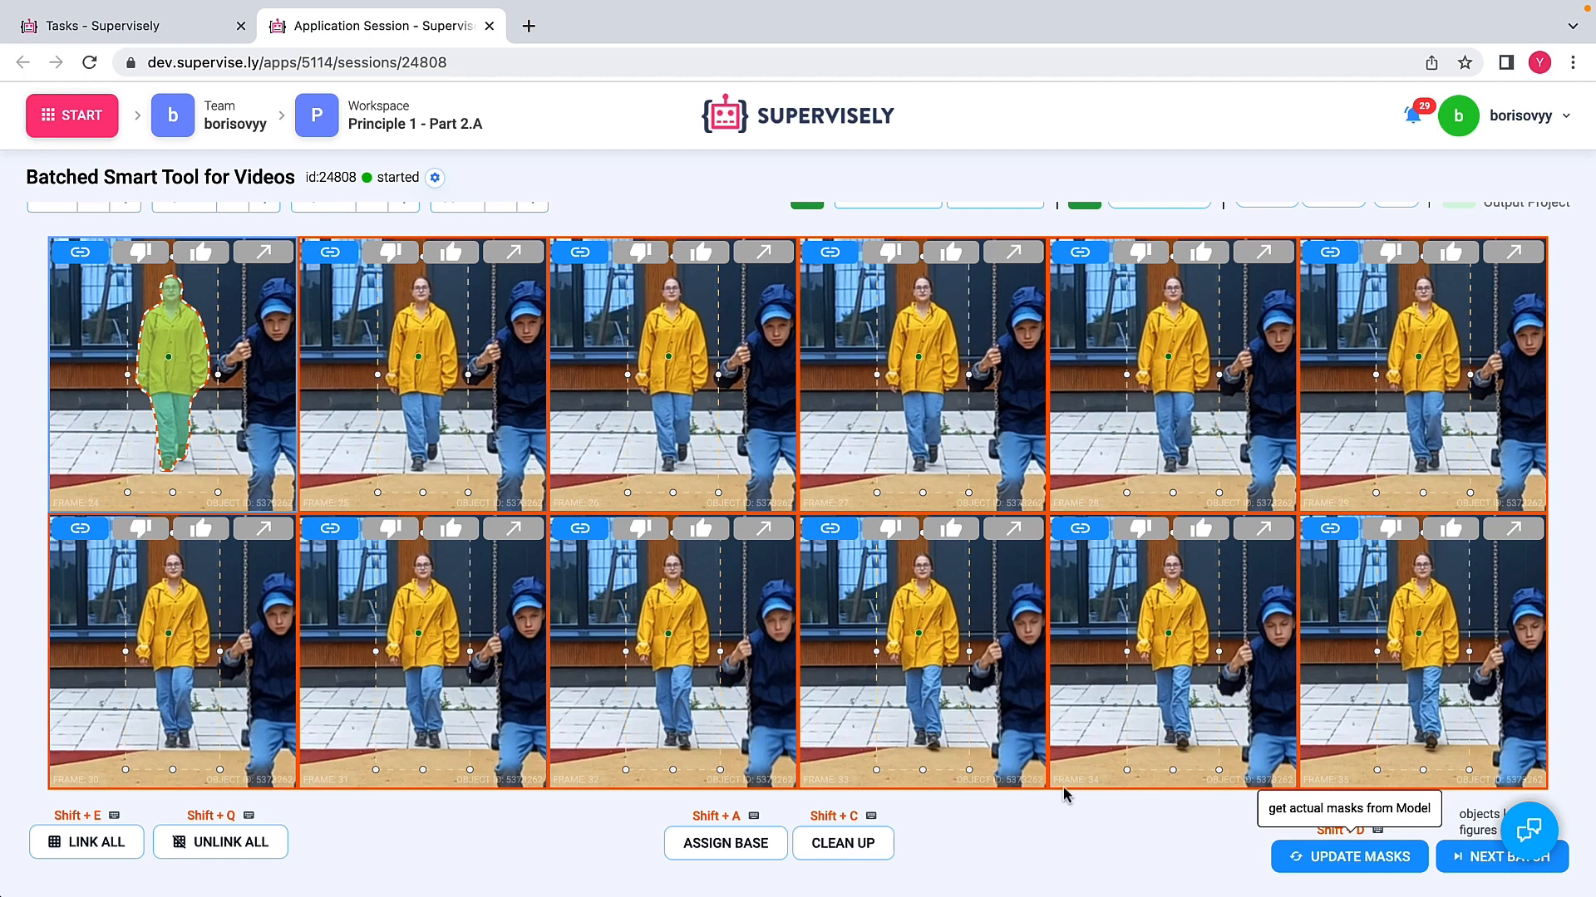
left_click(1332, 865)
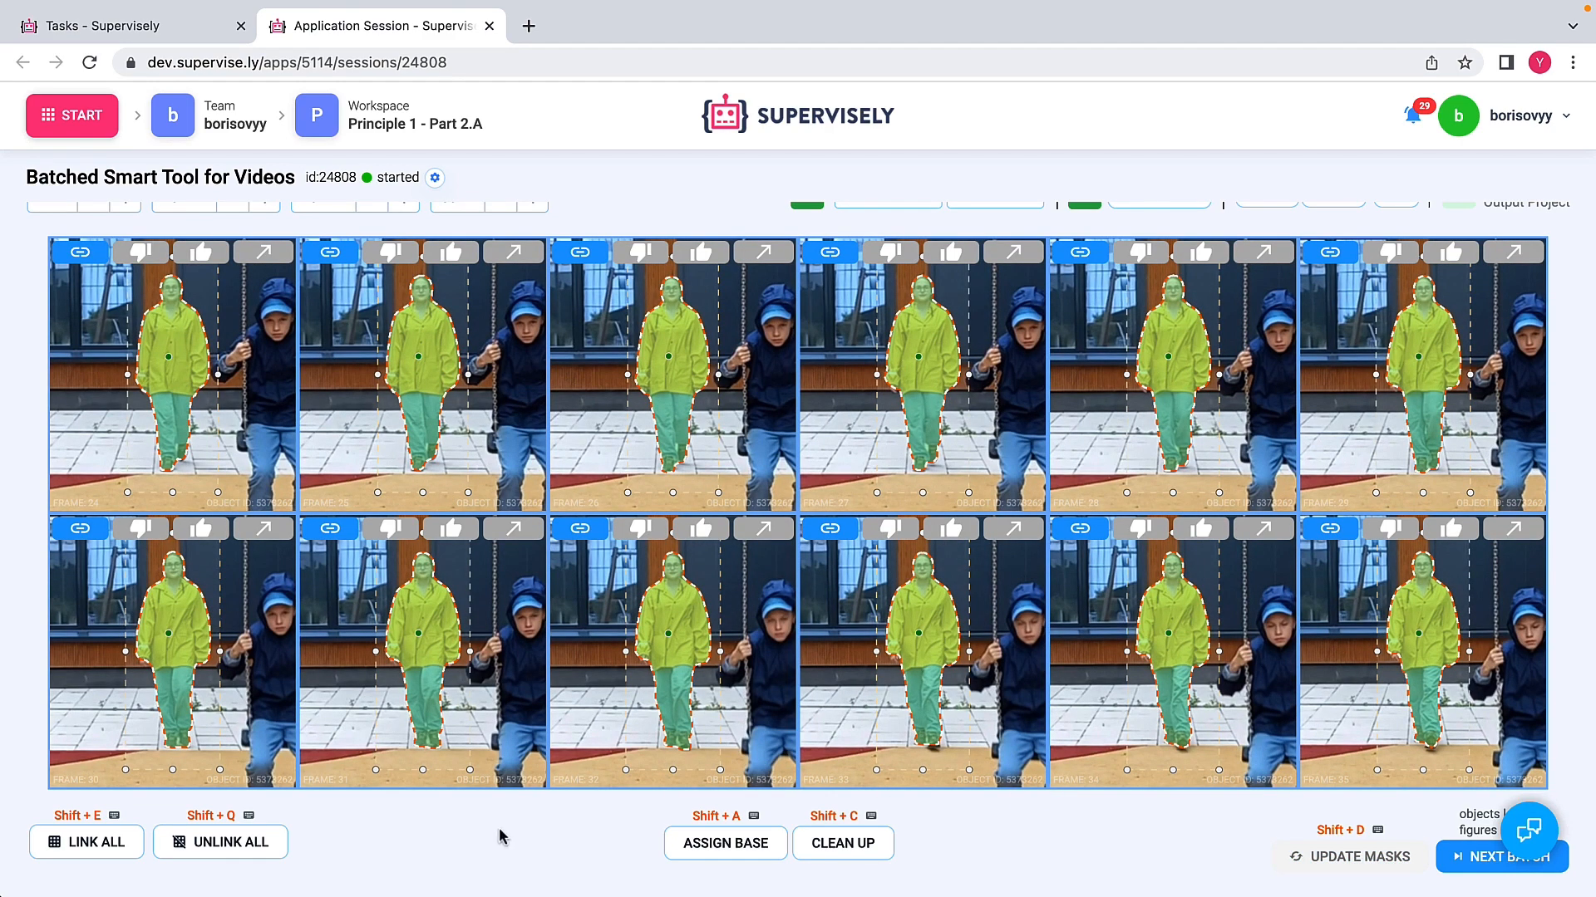
Step: Unlink all cells and add a point on the shoe in the second row's fourth cell to correct its mask
left_click(215, 857)
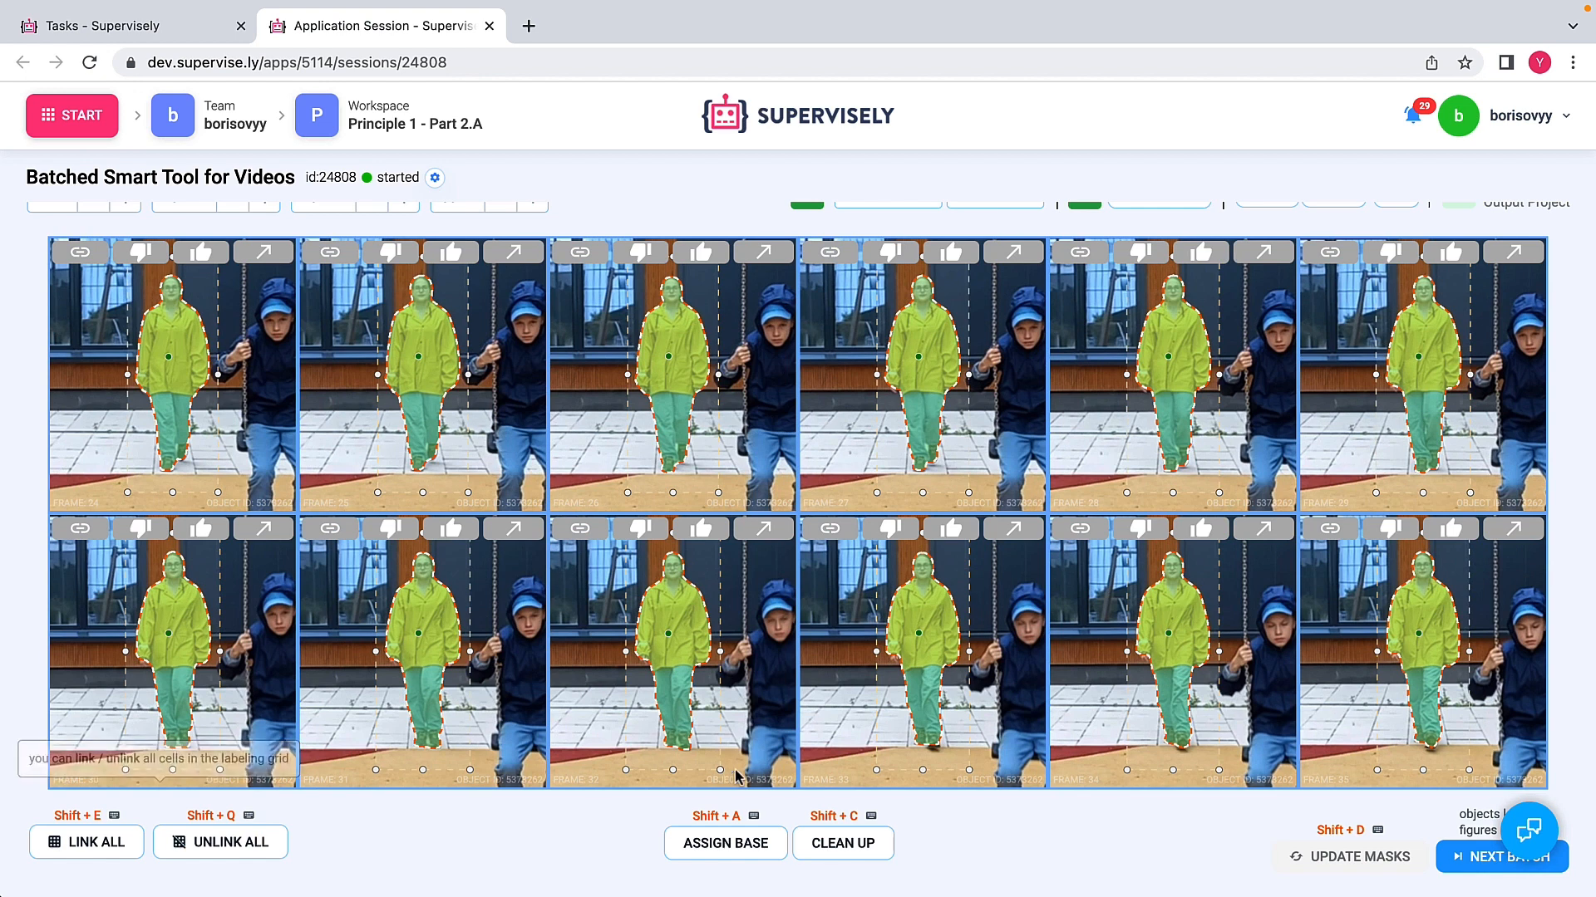
left_click(932, 747)
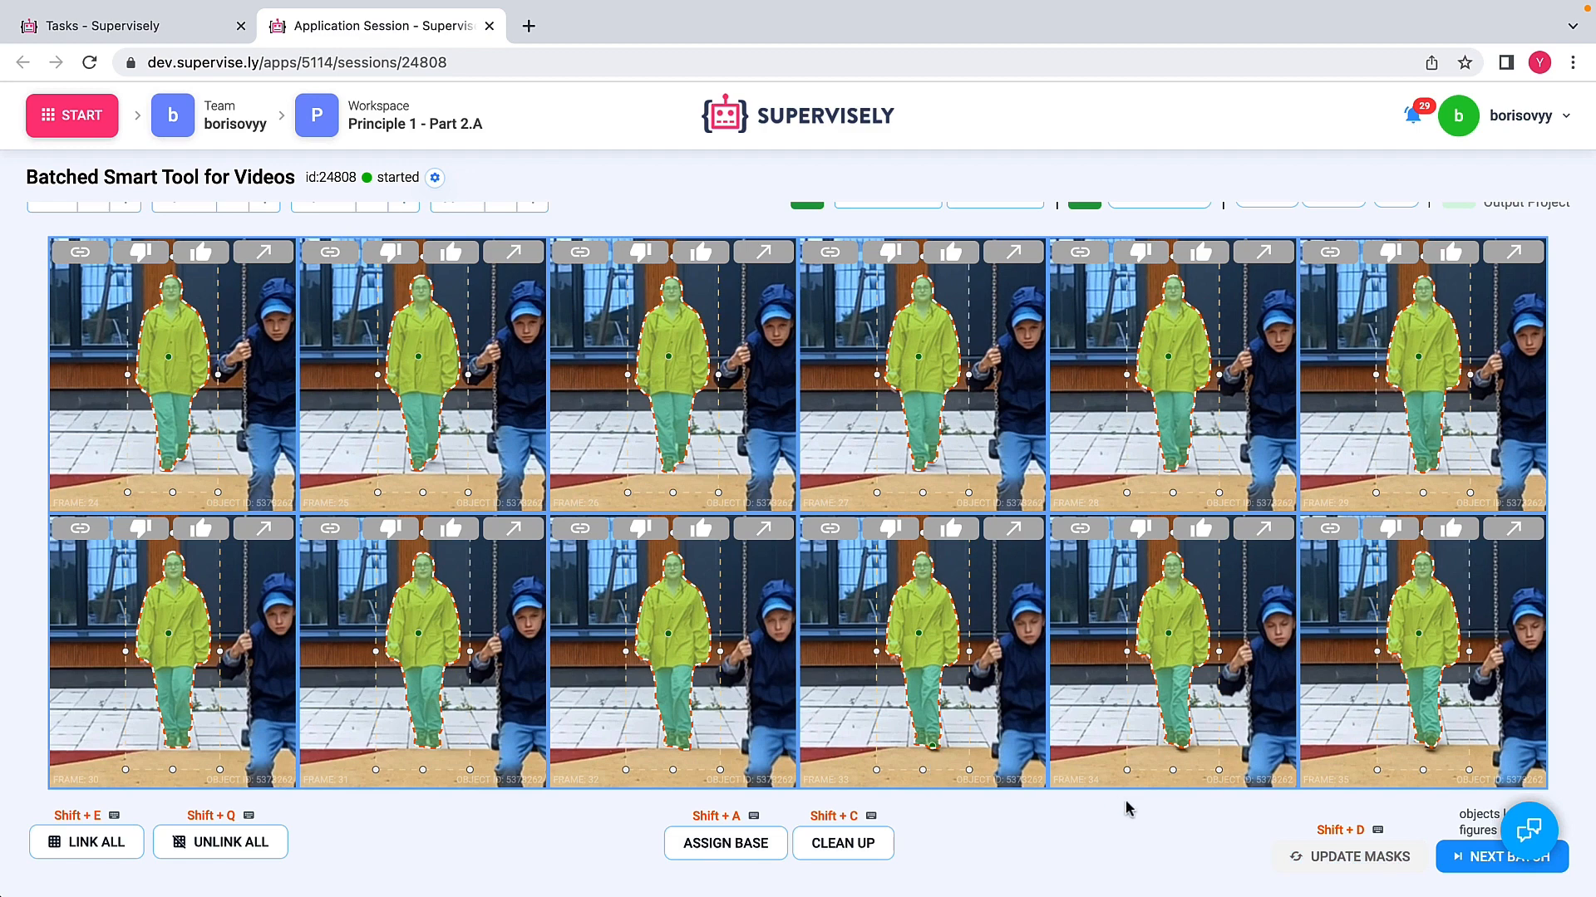
Step: Move on to the following batch and mask the person in the yellow raincoat in all linked cells with a shared positive point
left_click(1477, 857)
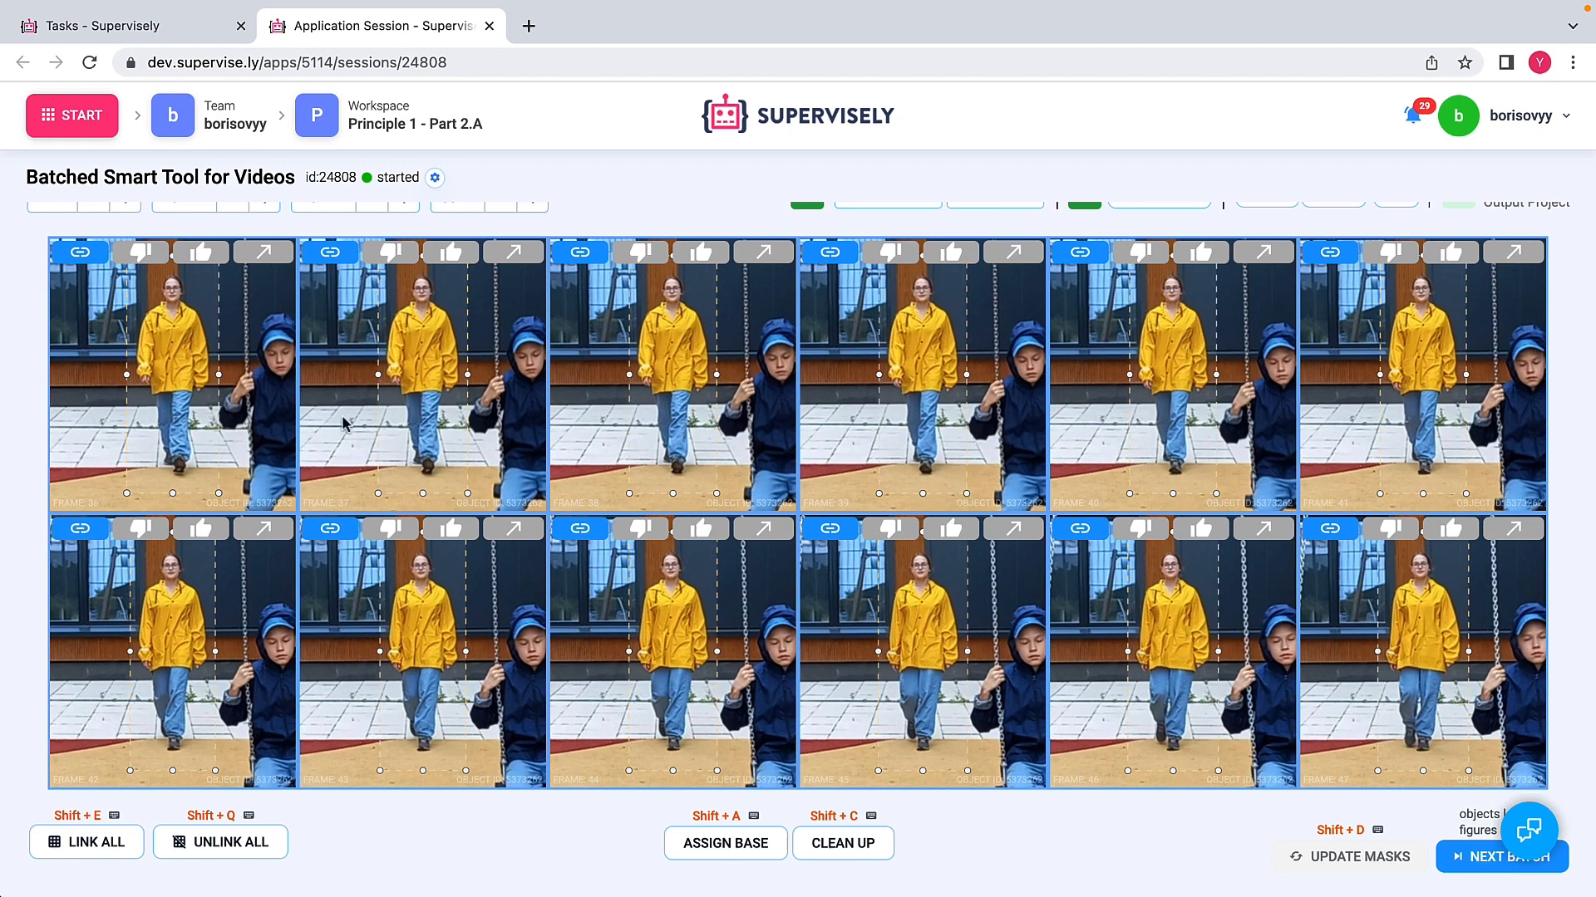
left_click(167, 358)
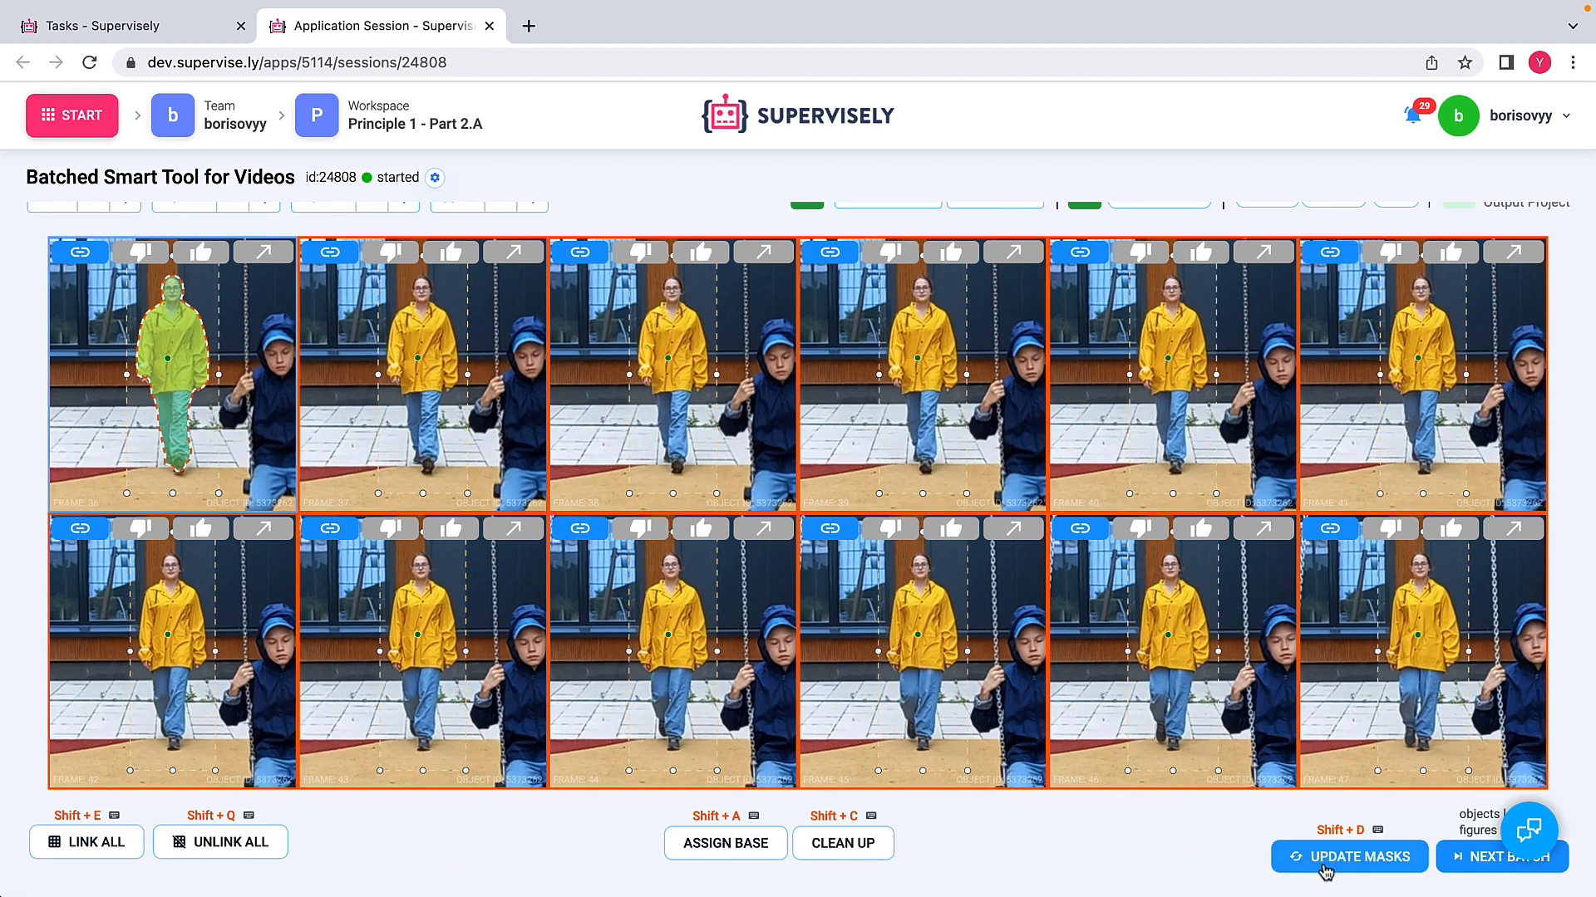
left_click(1325, 868)
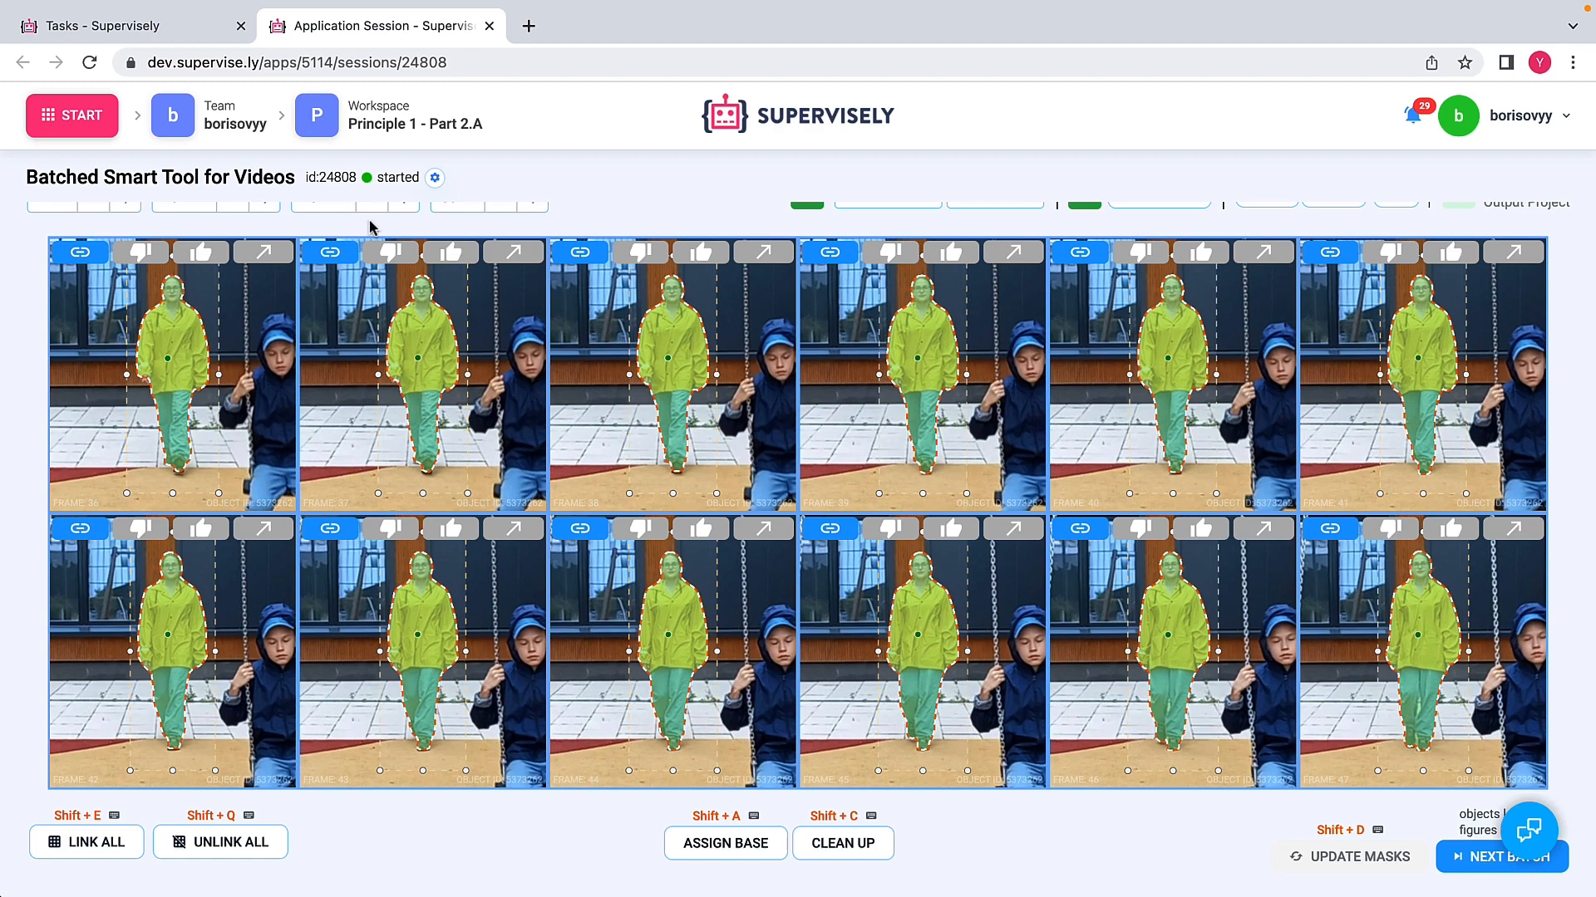
Step: Close the annotation session and open the import-videos dataset of M2 - demo videos_NN det_BST in the default Video labeling toolbox
left_click(489, 28)
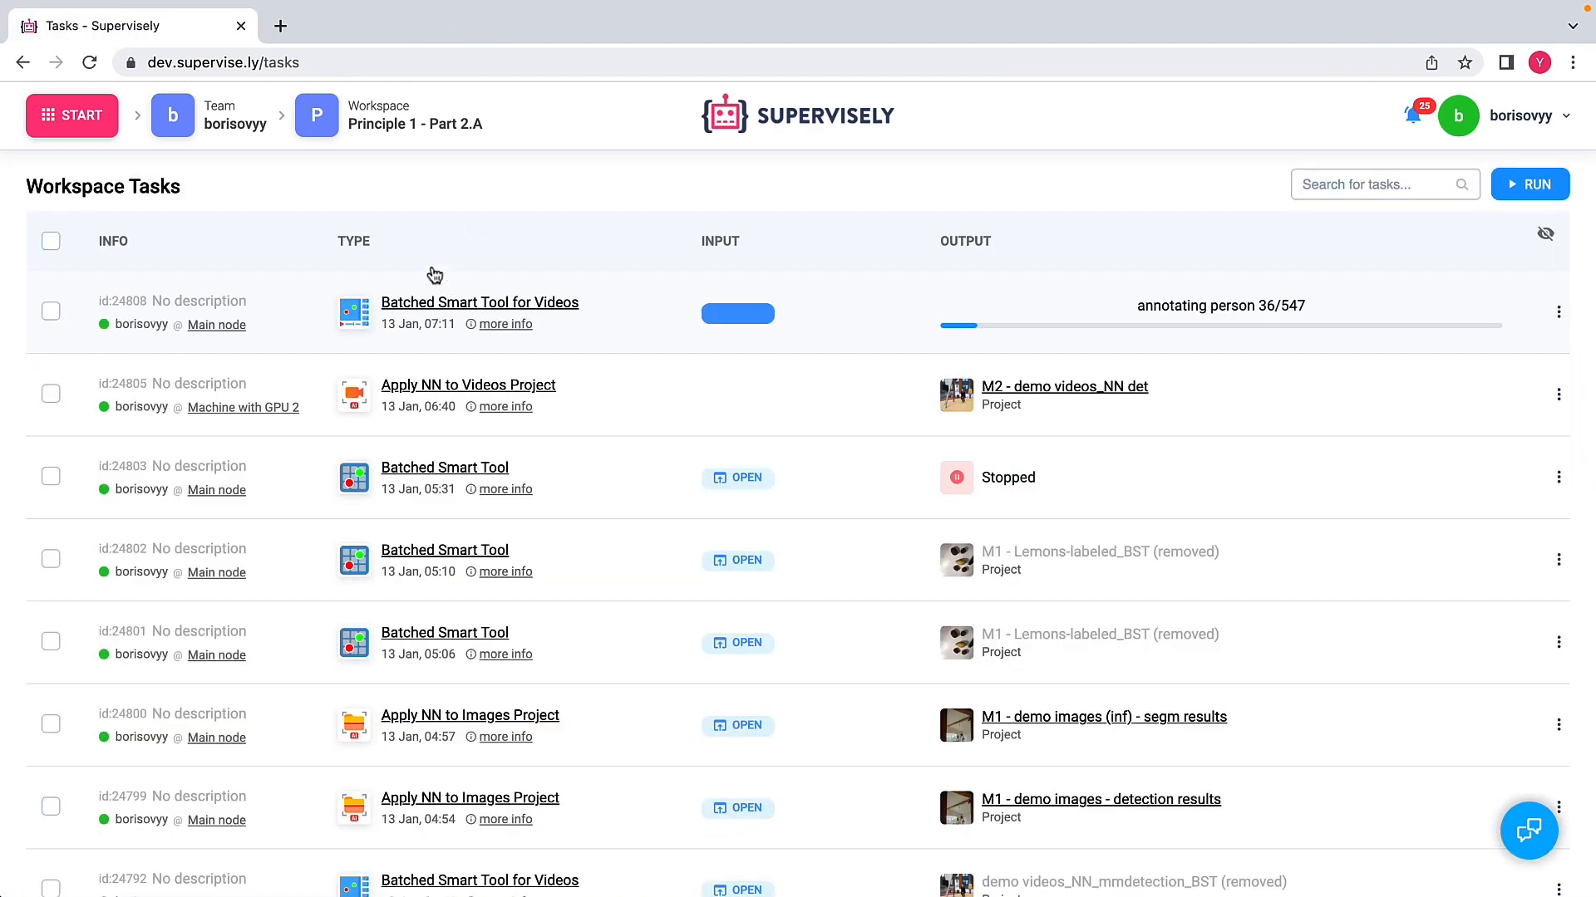
left_click(73, 115)
left_click(482, 305)
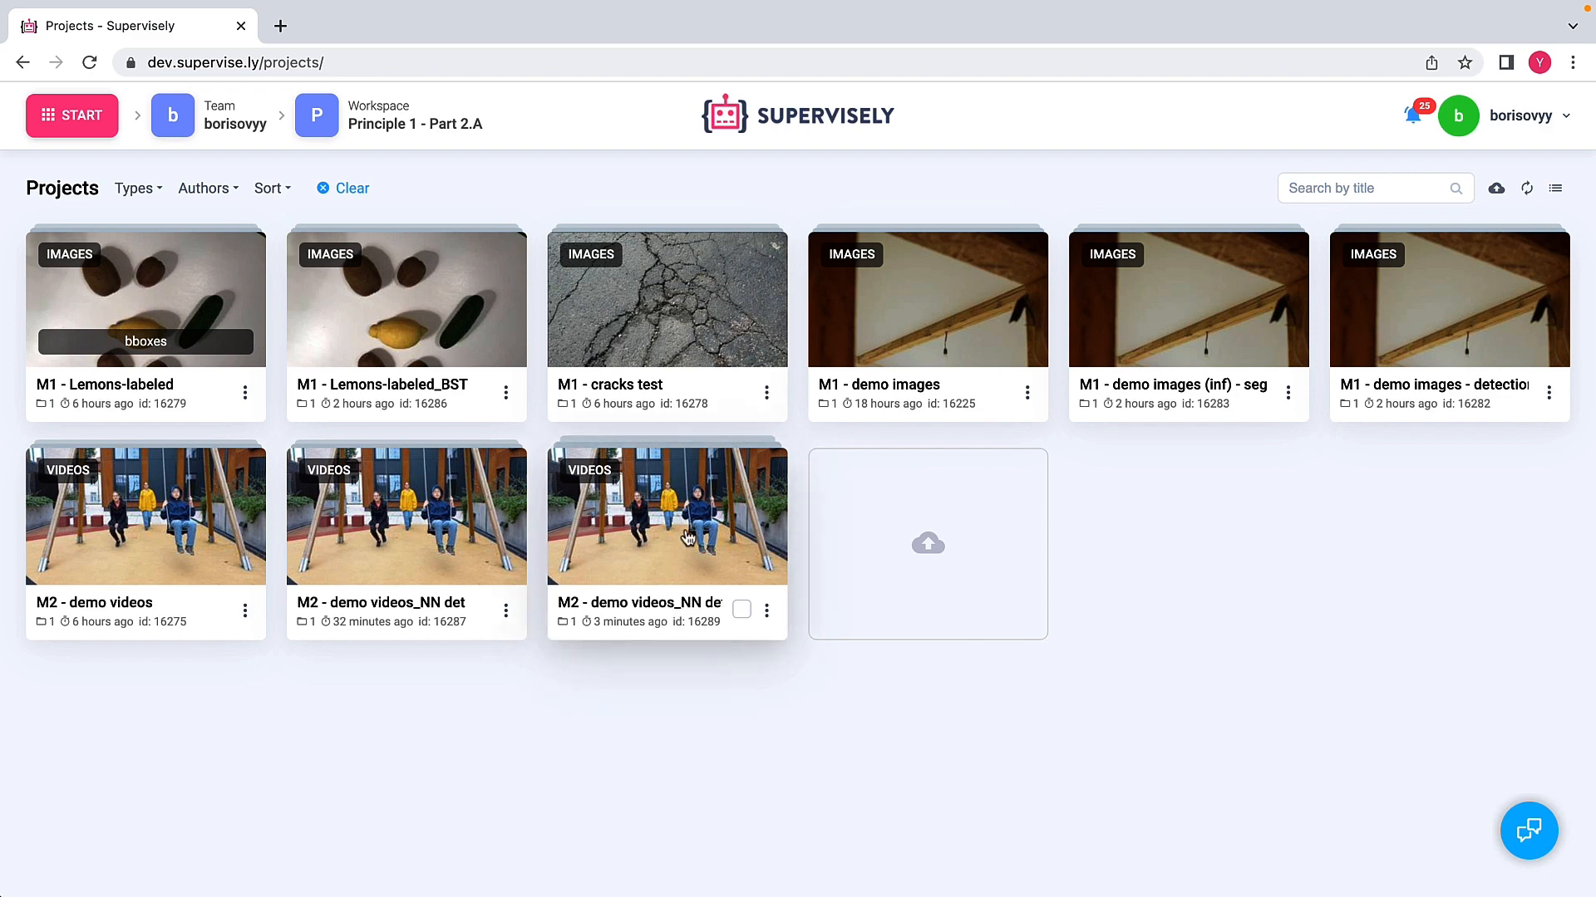
left_click(695, 529)
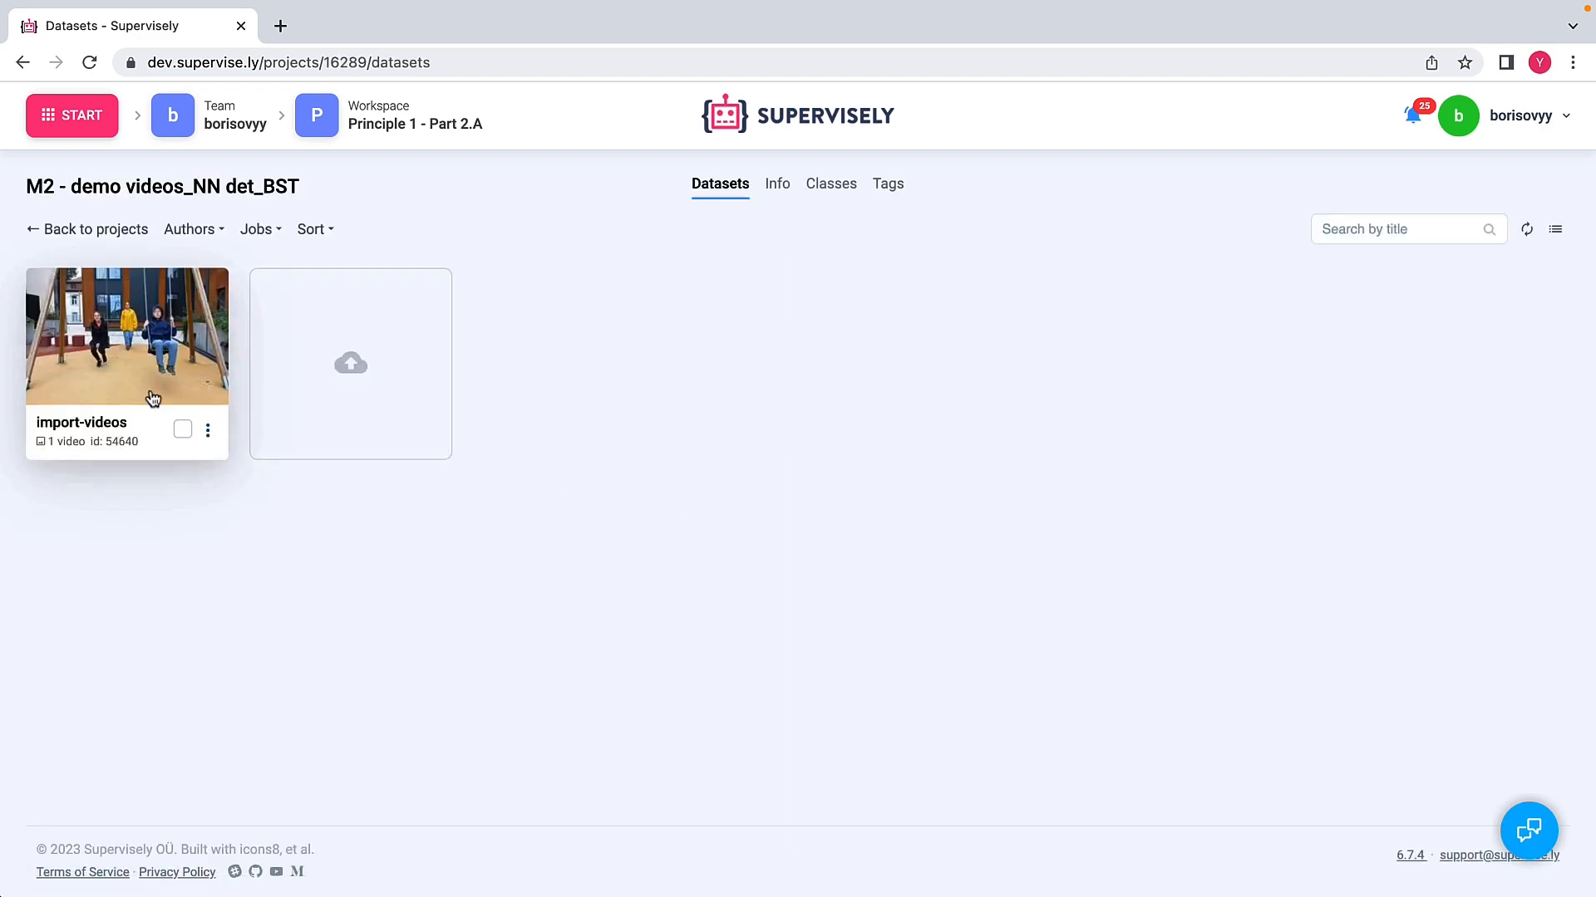
left_click(143, 347)
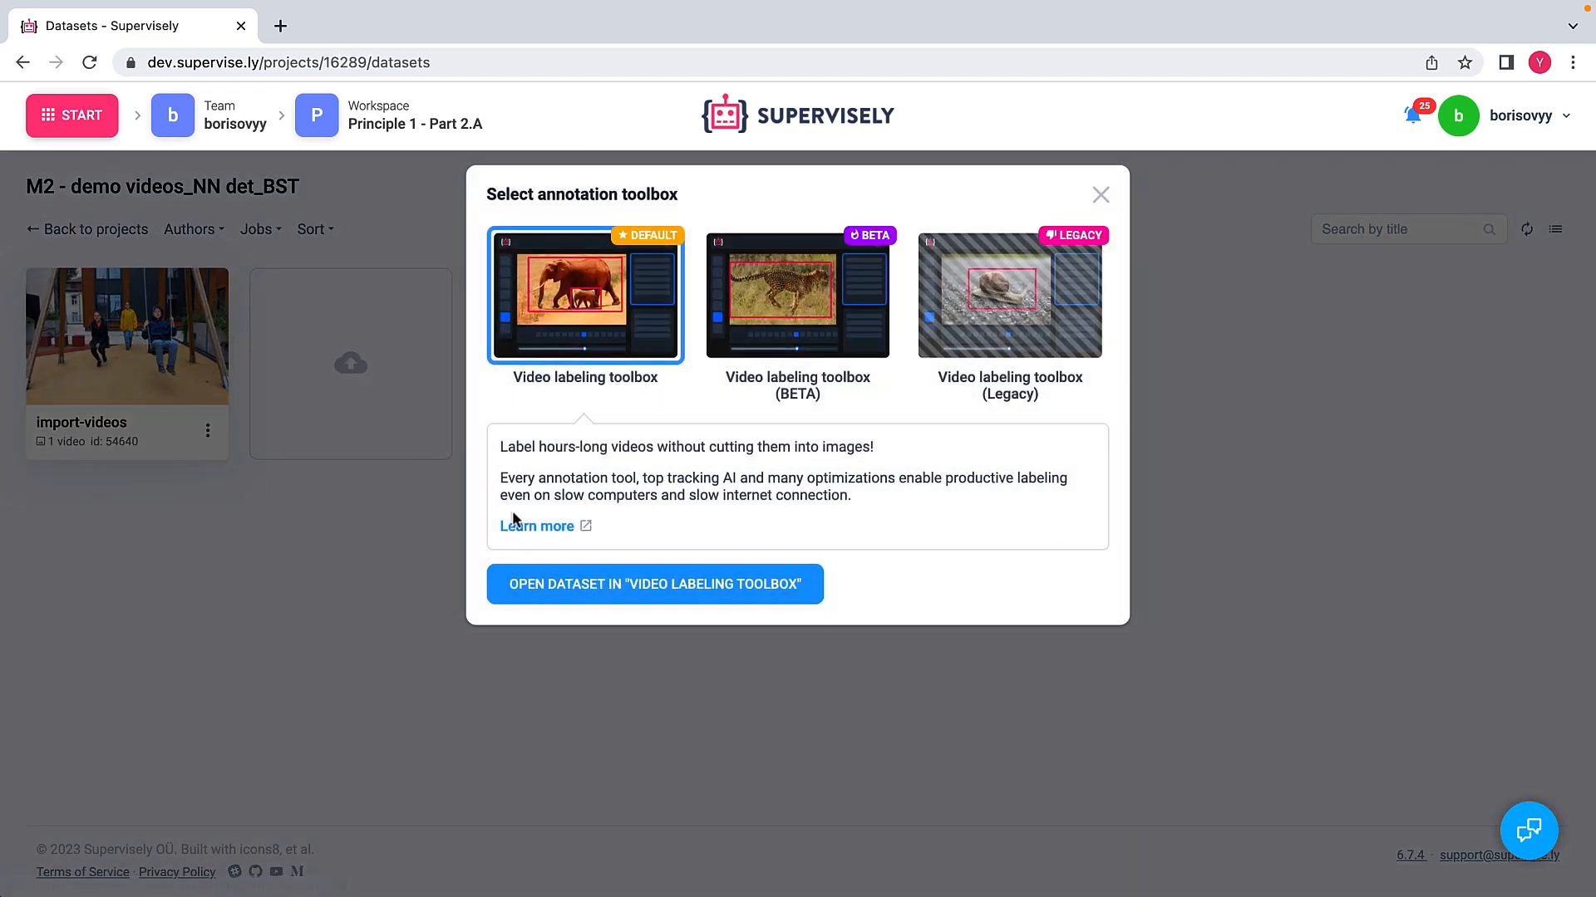
left_click(714, 588)
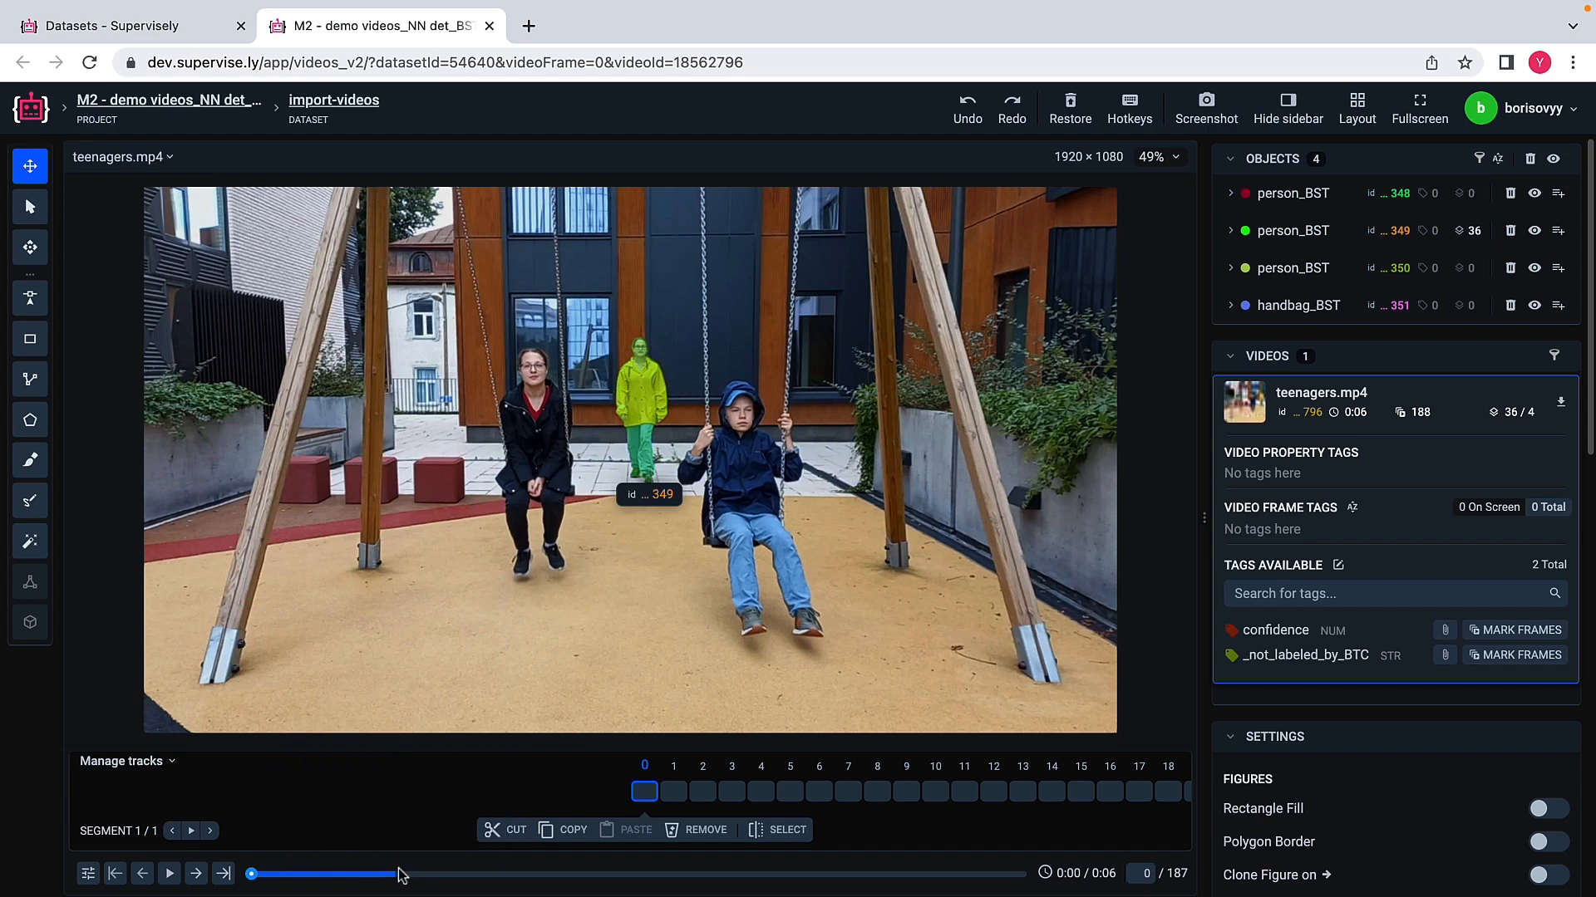
Step: Step through the opening frames of teenagers.mp4 to review the masks on the person in the yellow raincoat
left_click(674, 796)
scroll(675, 801, "down", 11)
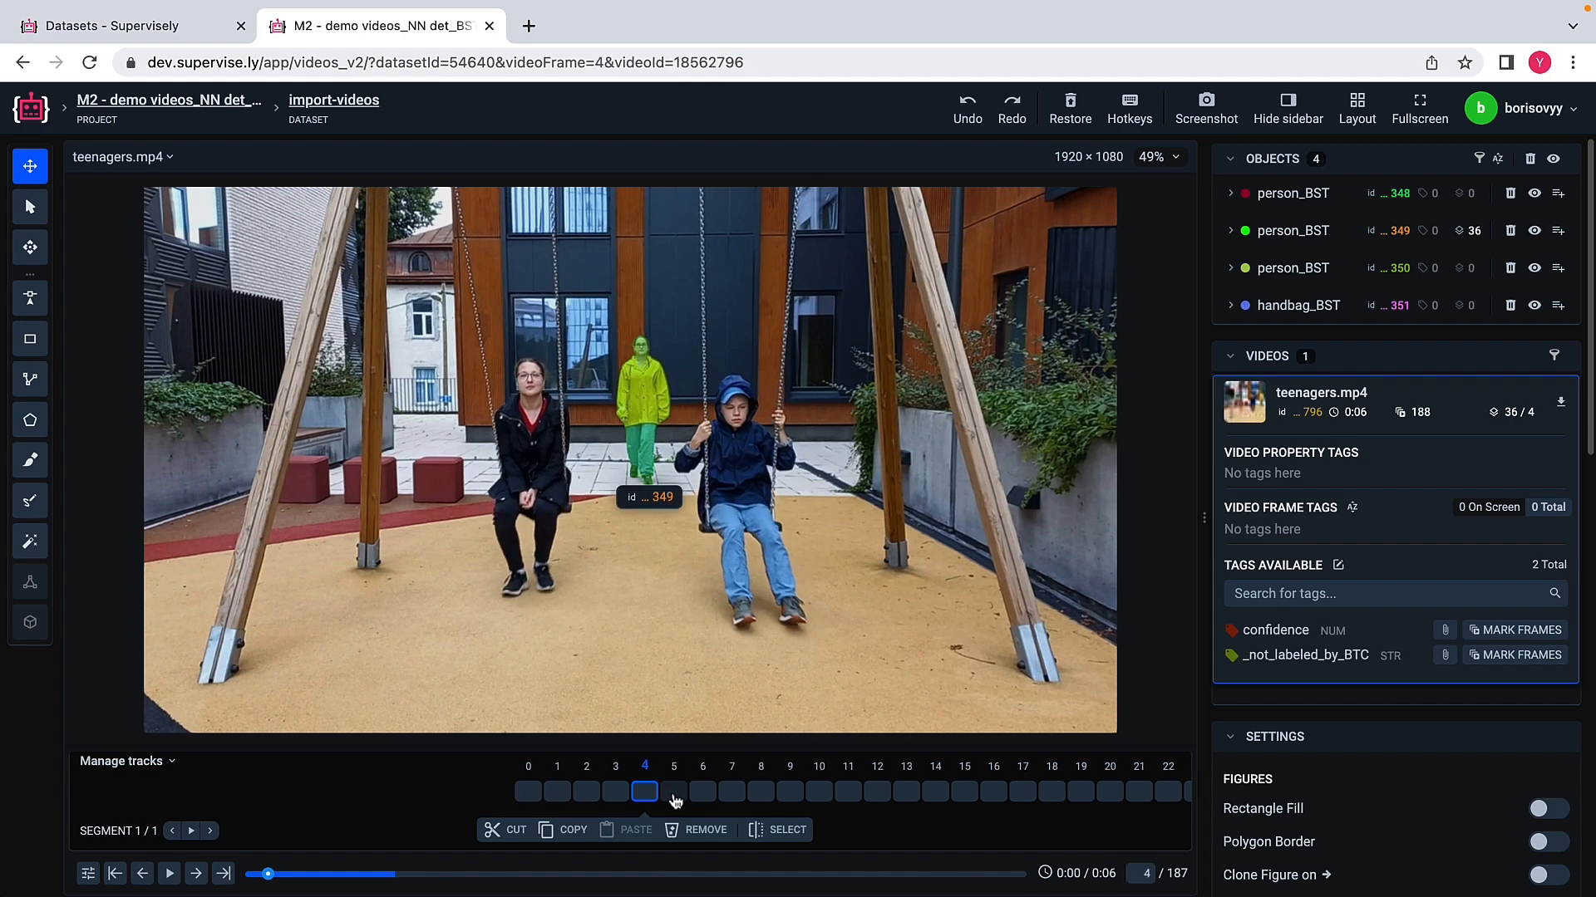
scroll(674, 801, "down", 12)
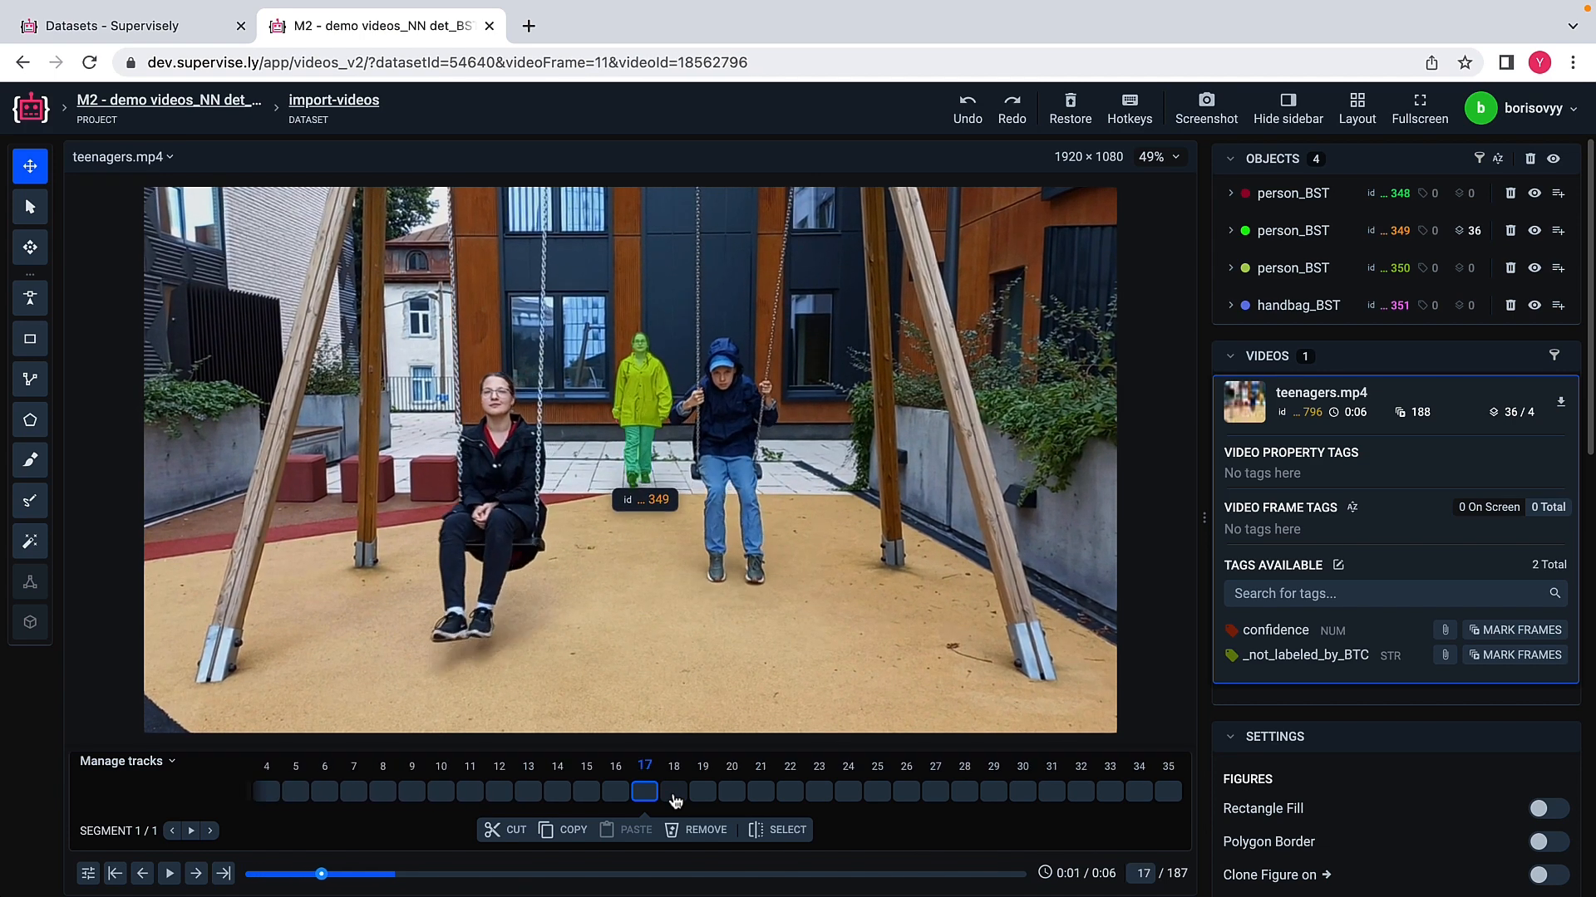
scroll(674, 801, "down", 7)
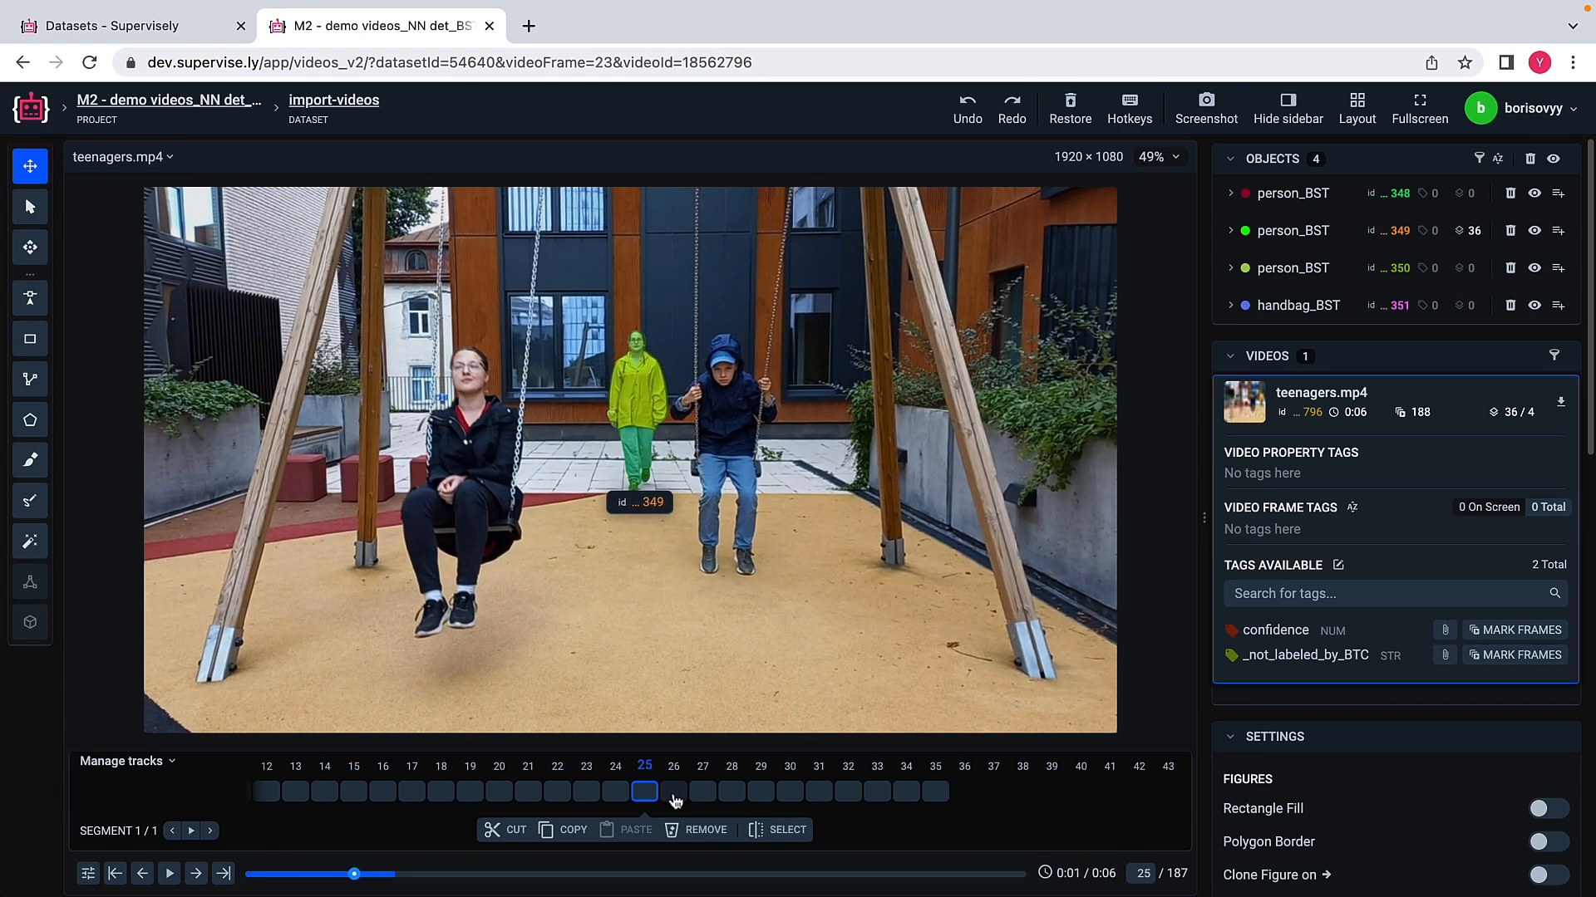
scroll(674, 801, "down", 5)
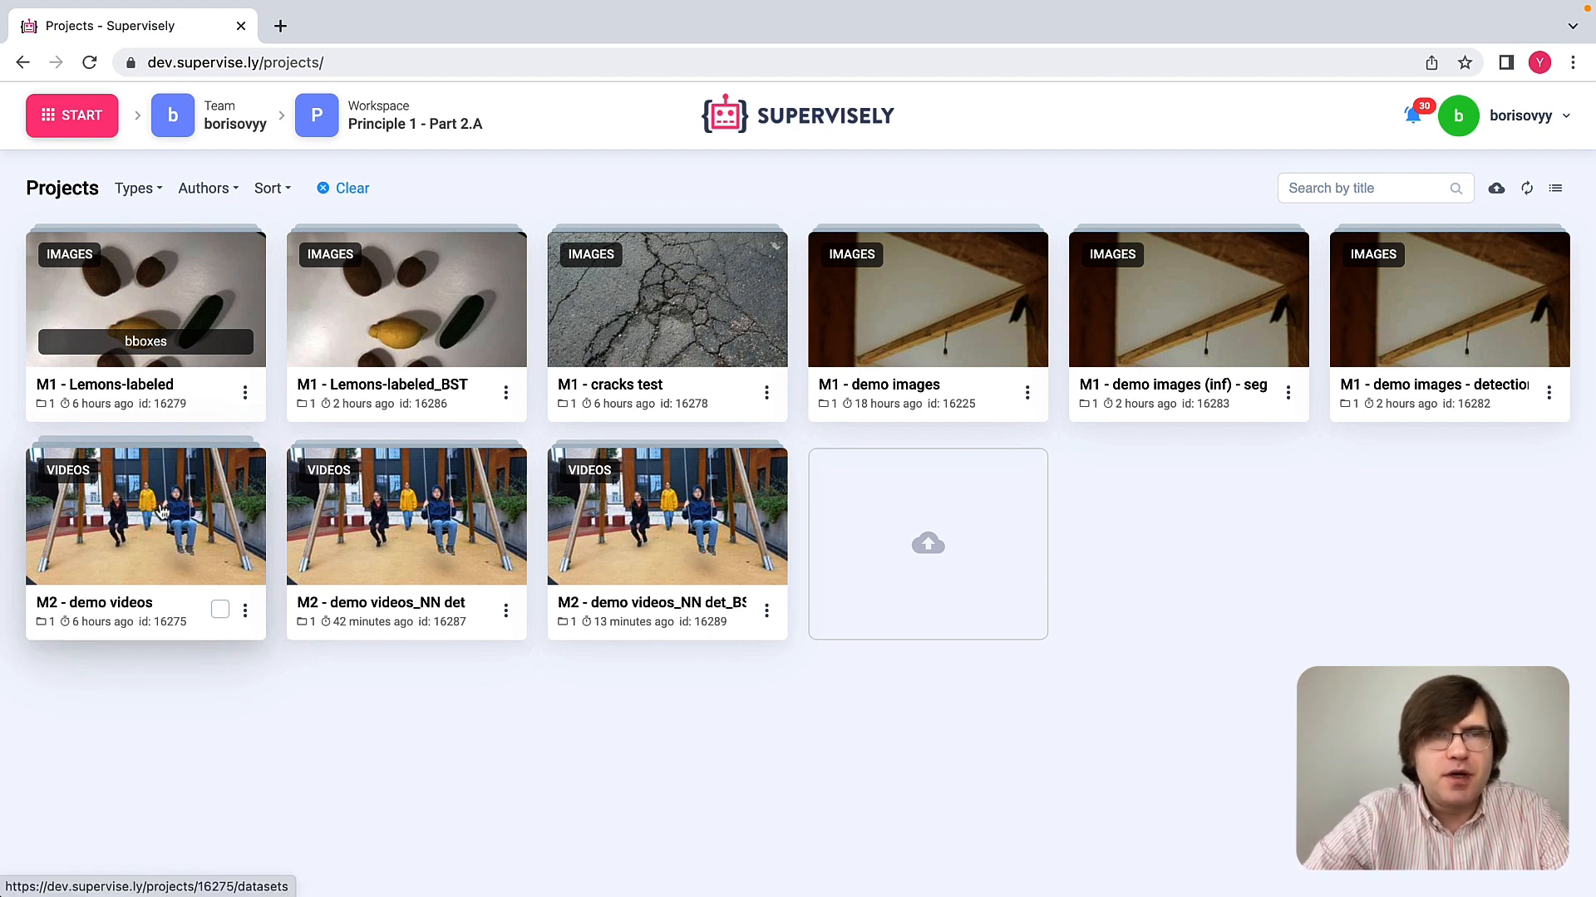
Step: Check the classes and tags of the M2 - demo videos project, and return to the project list
left_click(162, 511)
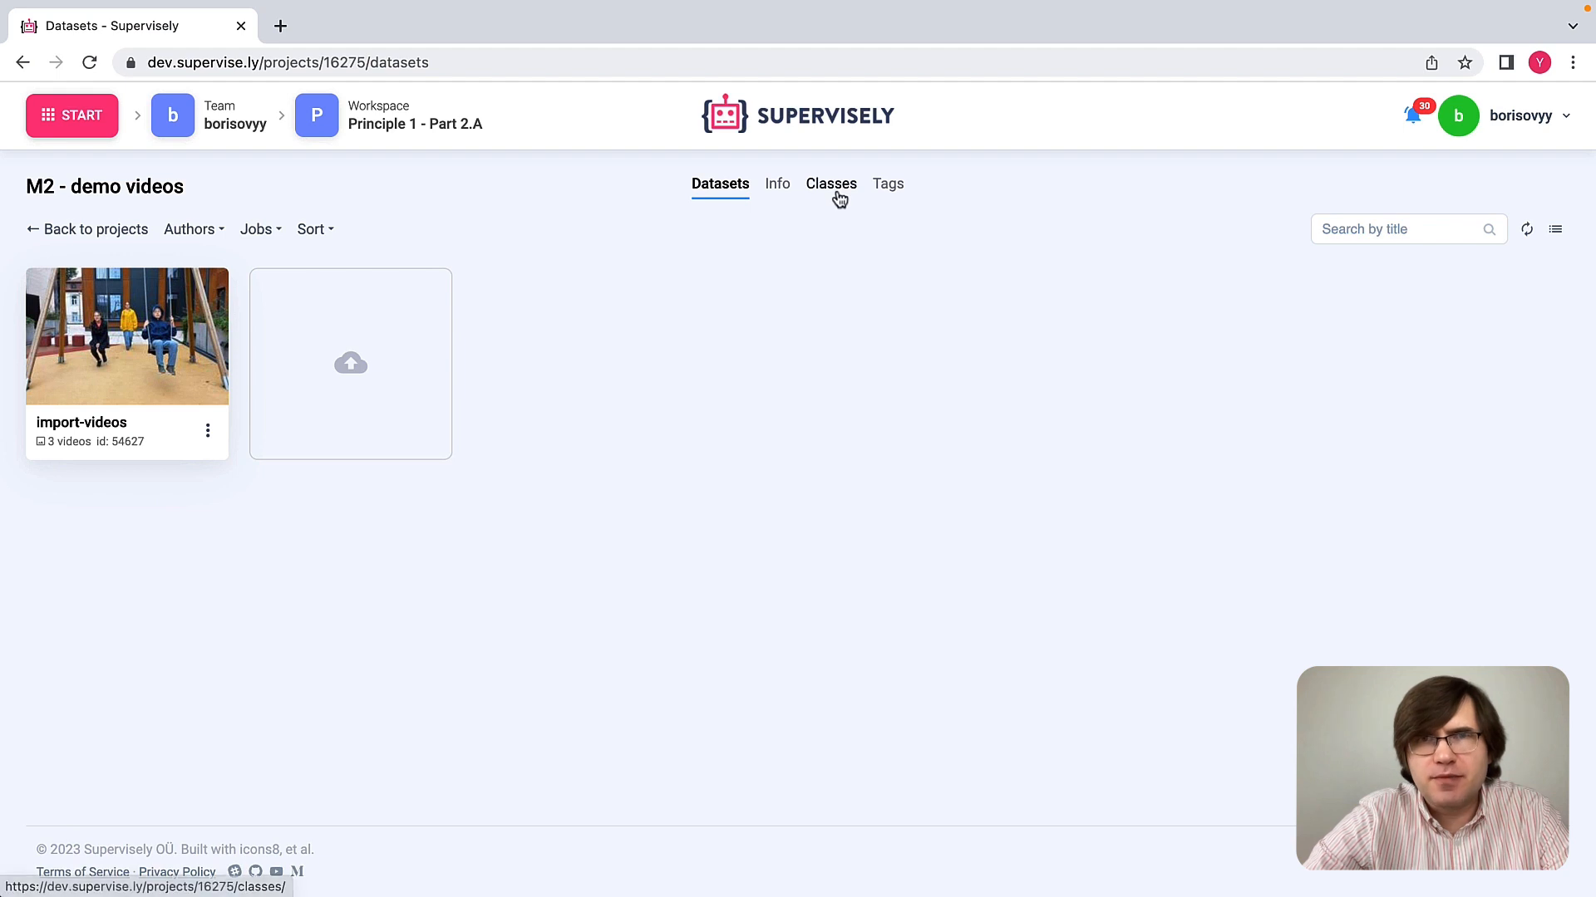
left_click(847, 191)
left_click(893, 193)
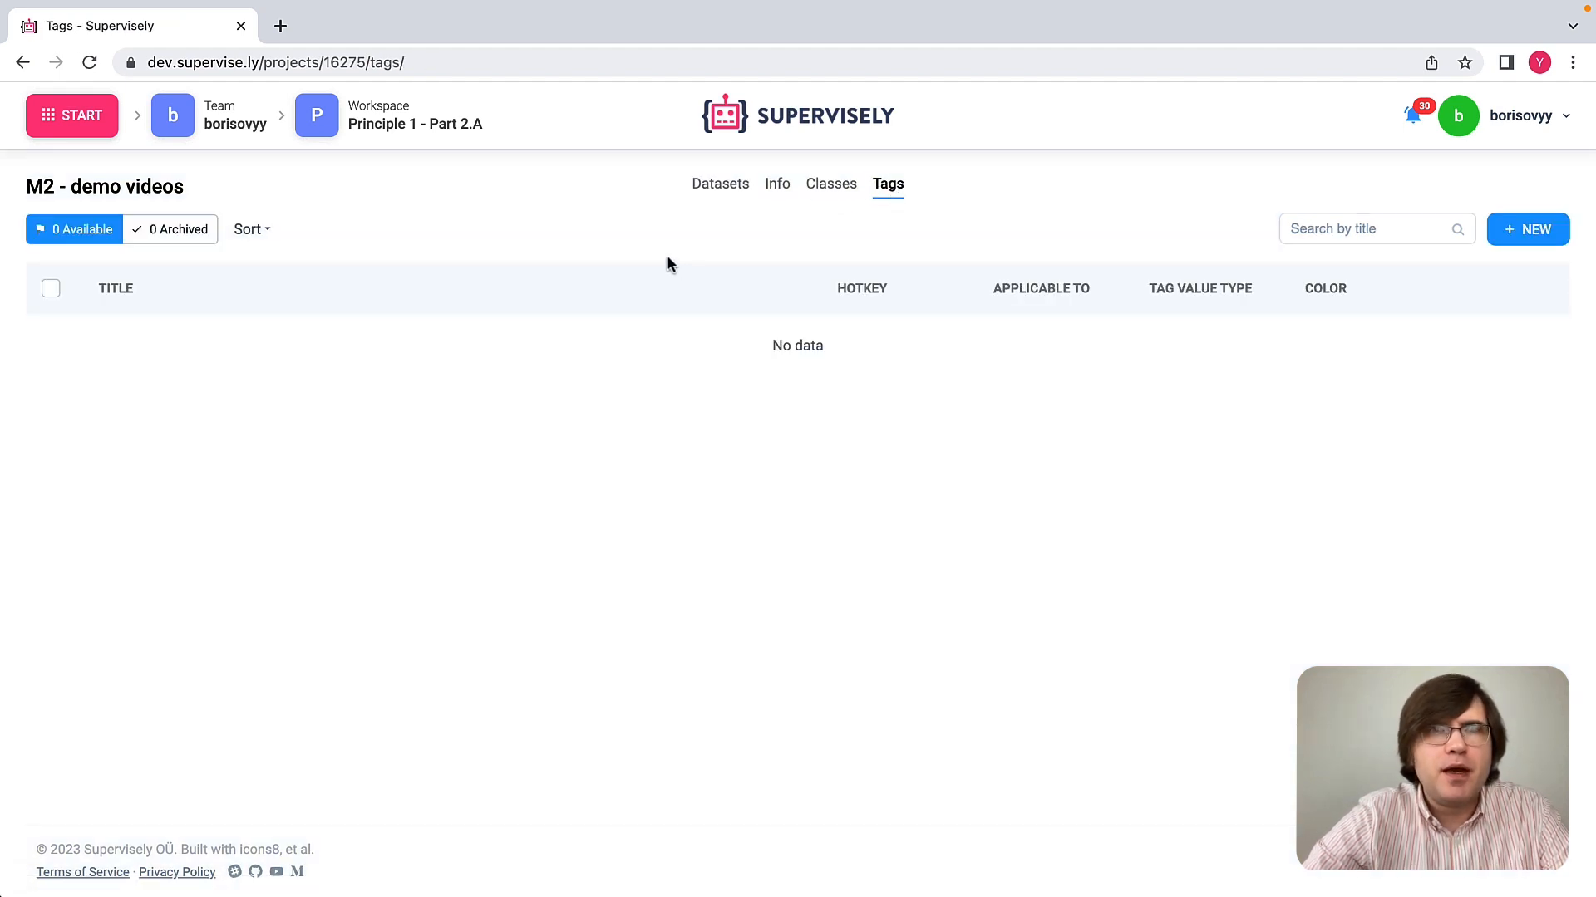
left_click(720, 188)
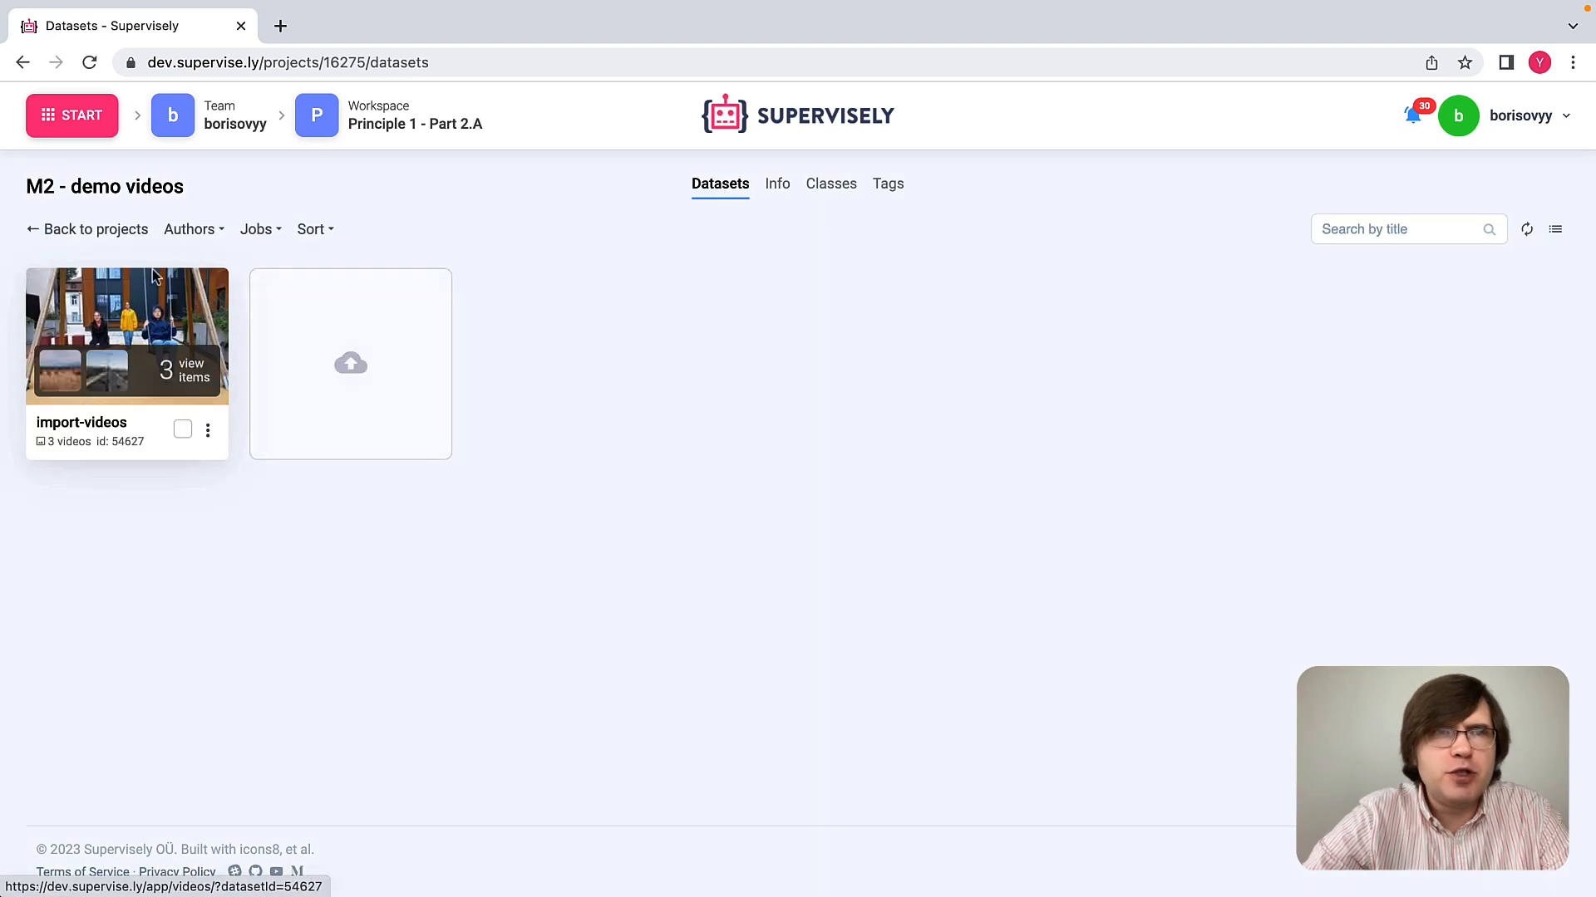
left_click(117, 233)
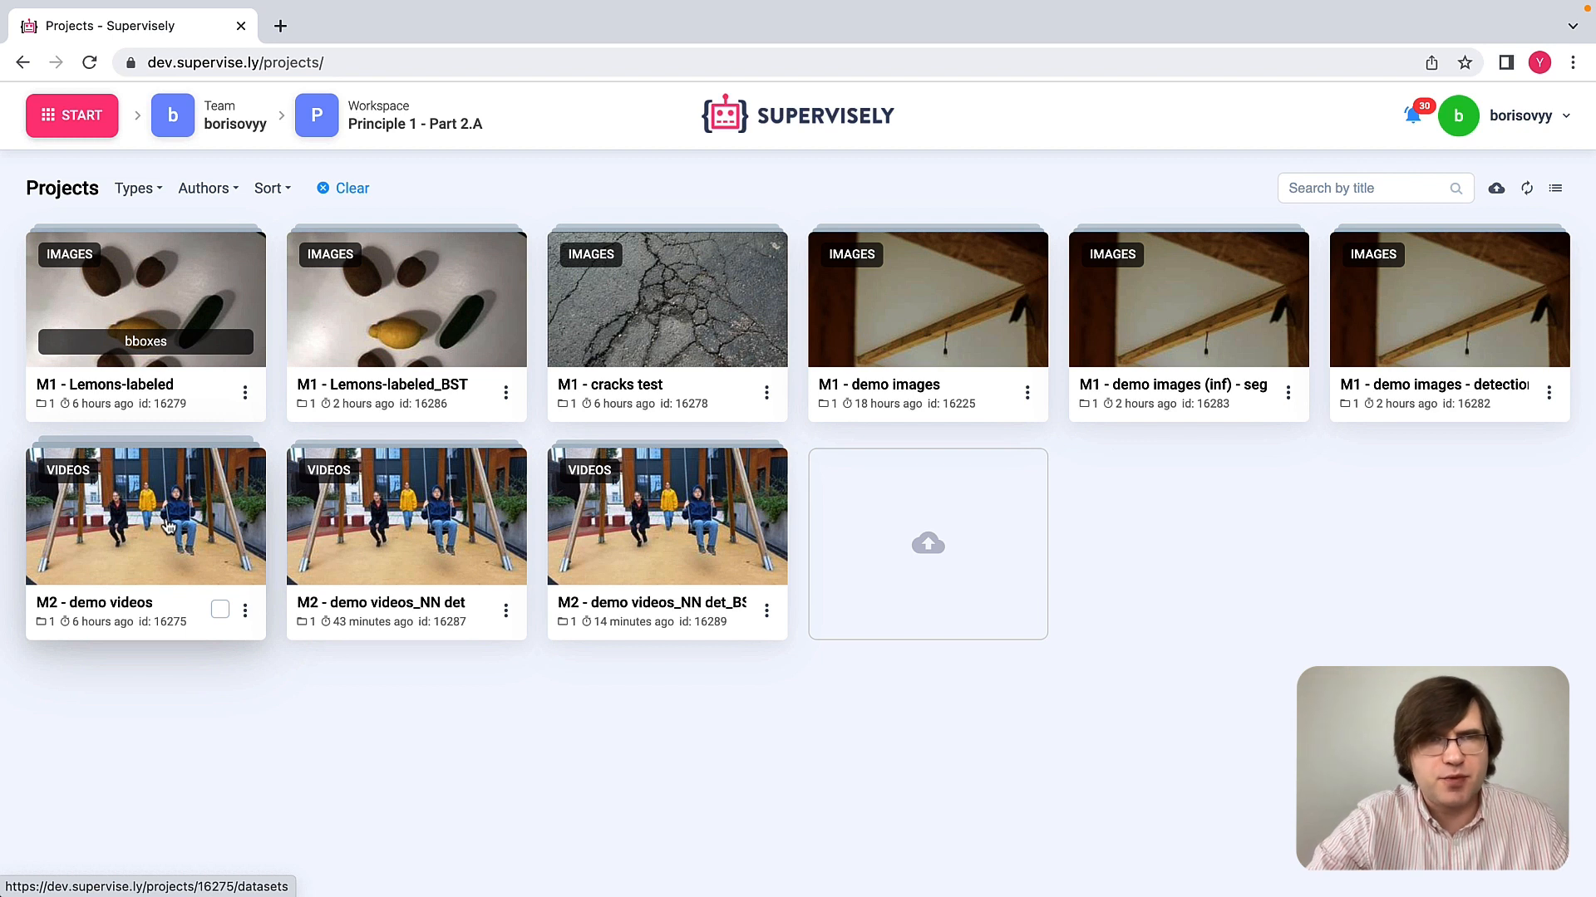
Step: Run Apply NN to Videos Project on M2 - demo videos with the agent set to Machine with GPU 2
left_click(245, 611)
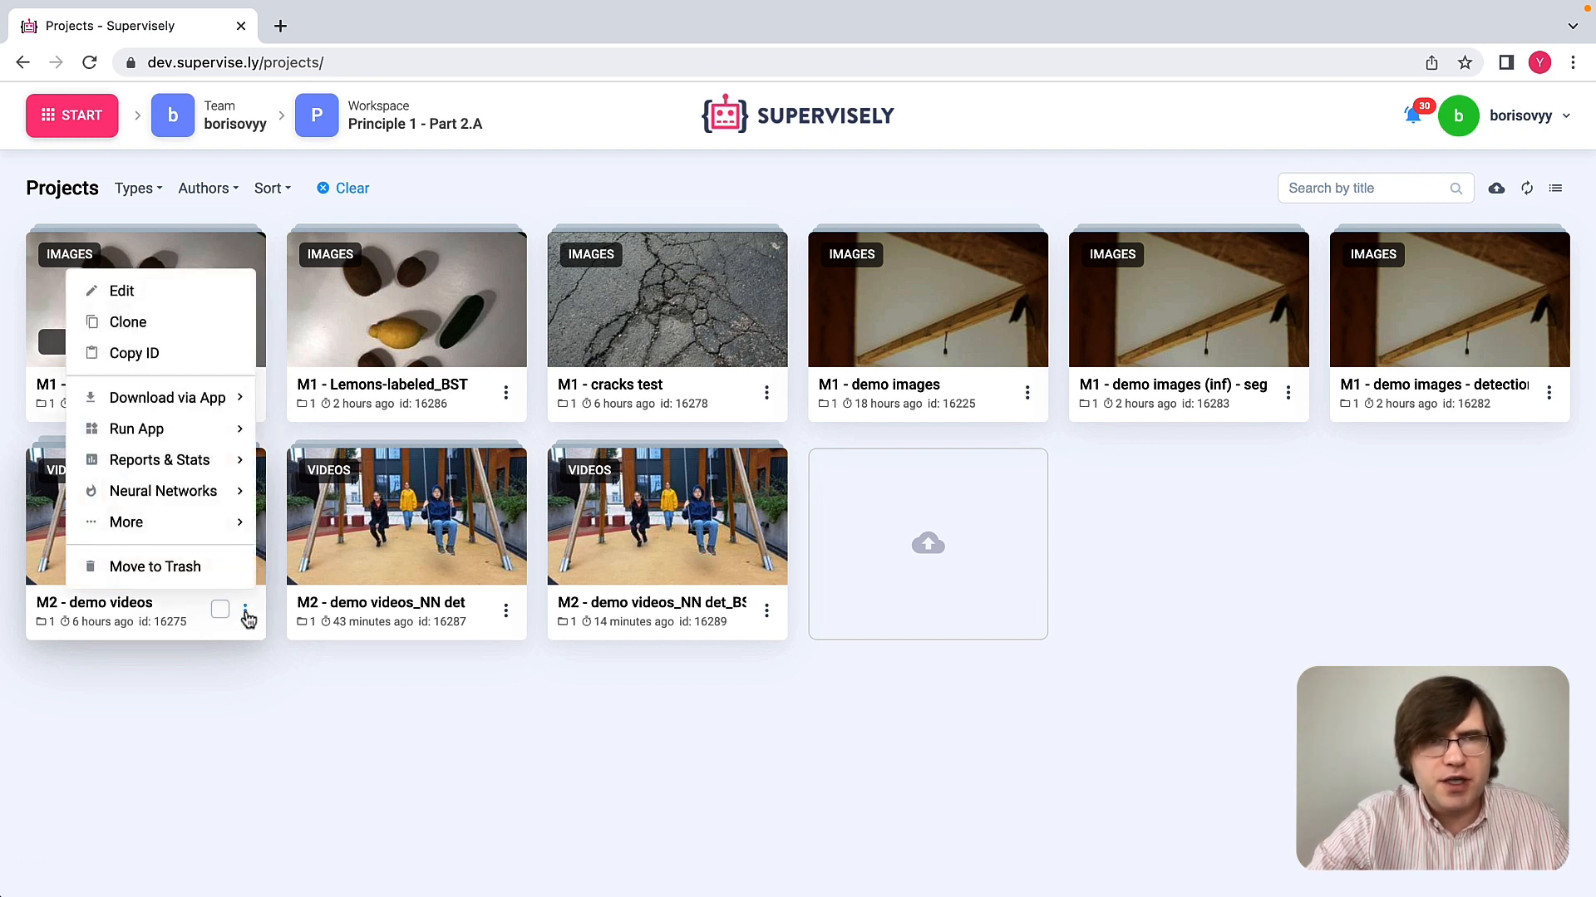
mouse_move(196, 498)
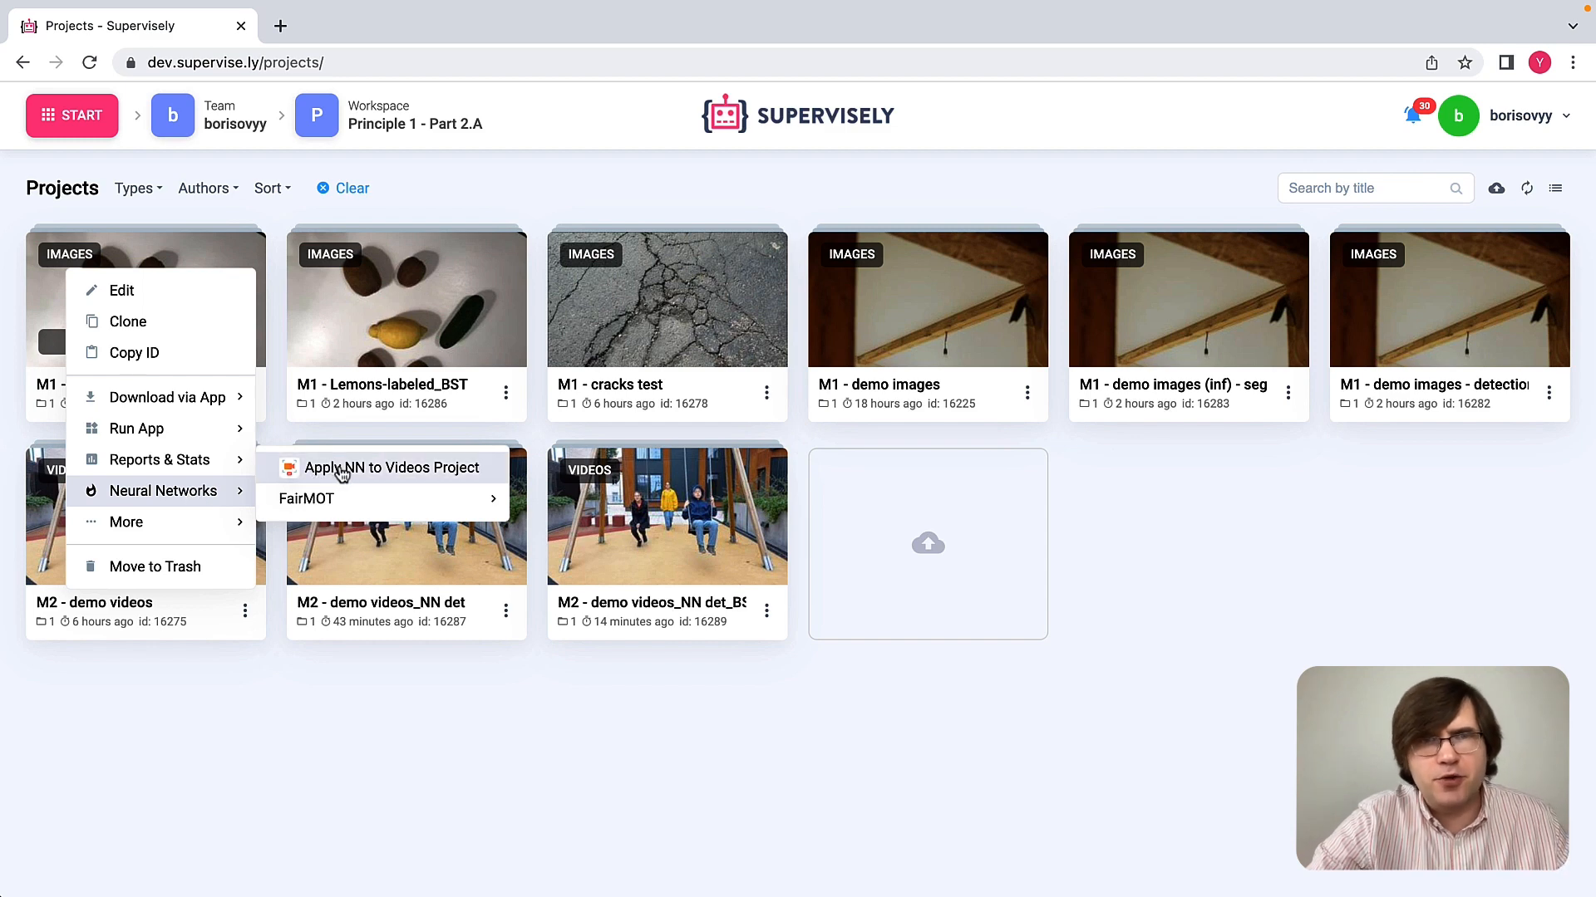
left_click(341, 469)
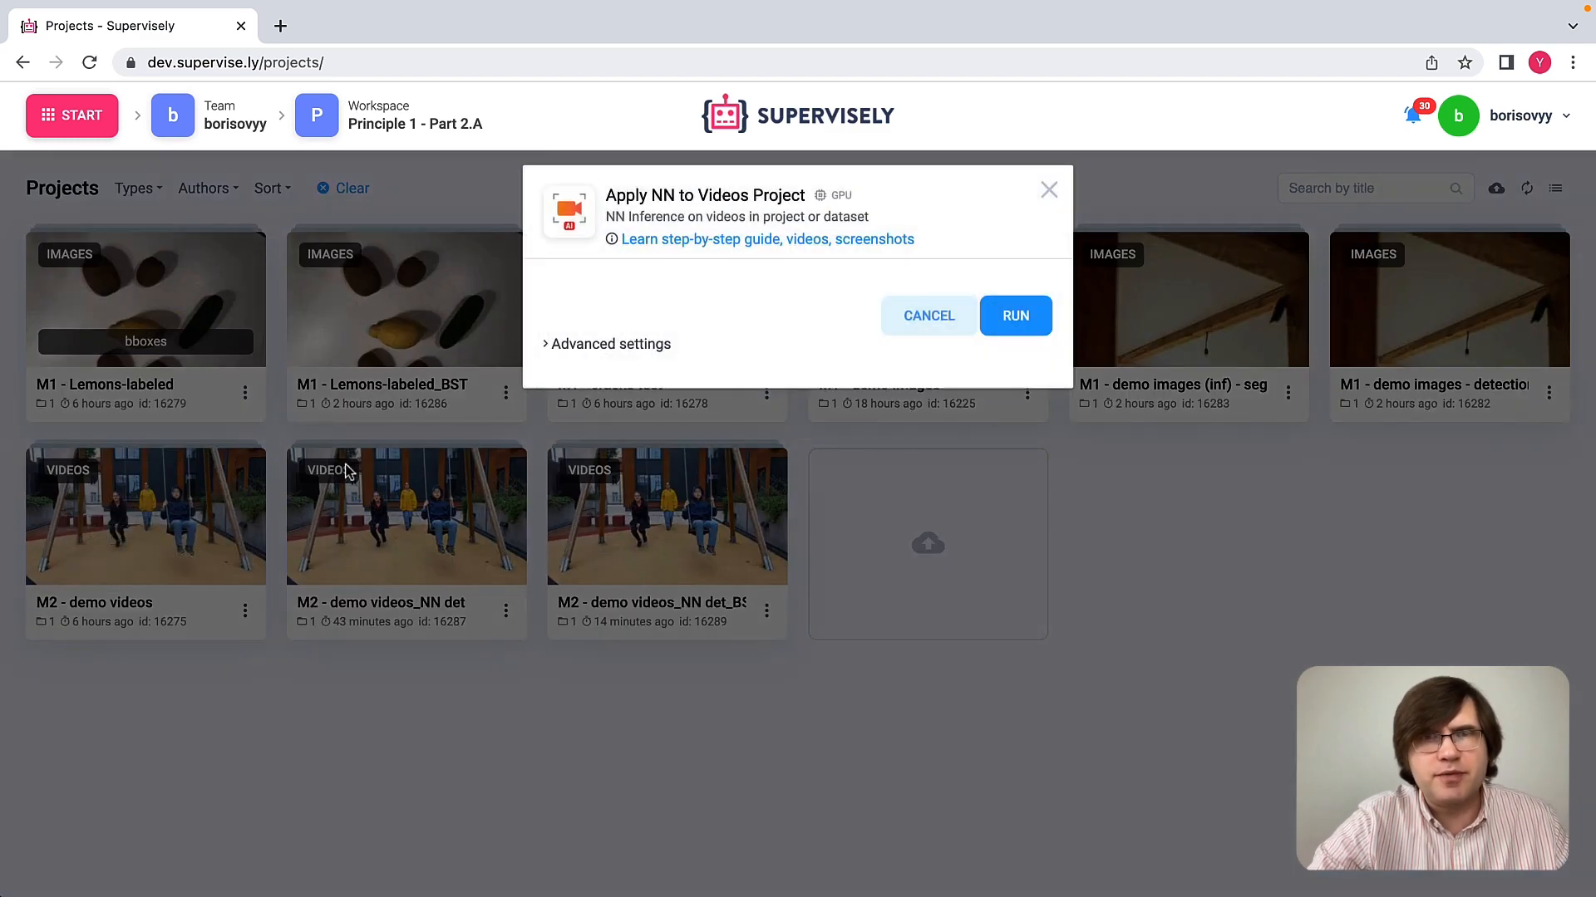
left_click(623, 347)
left_click(690, 540)
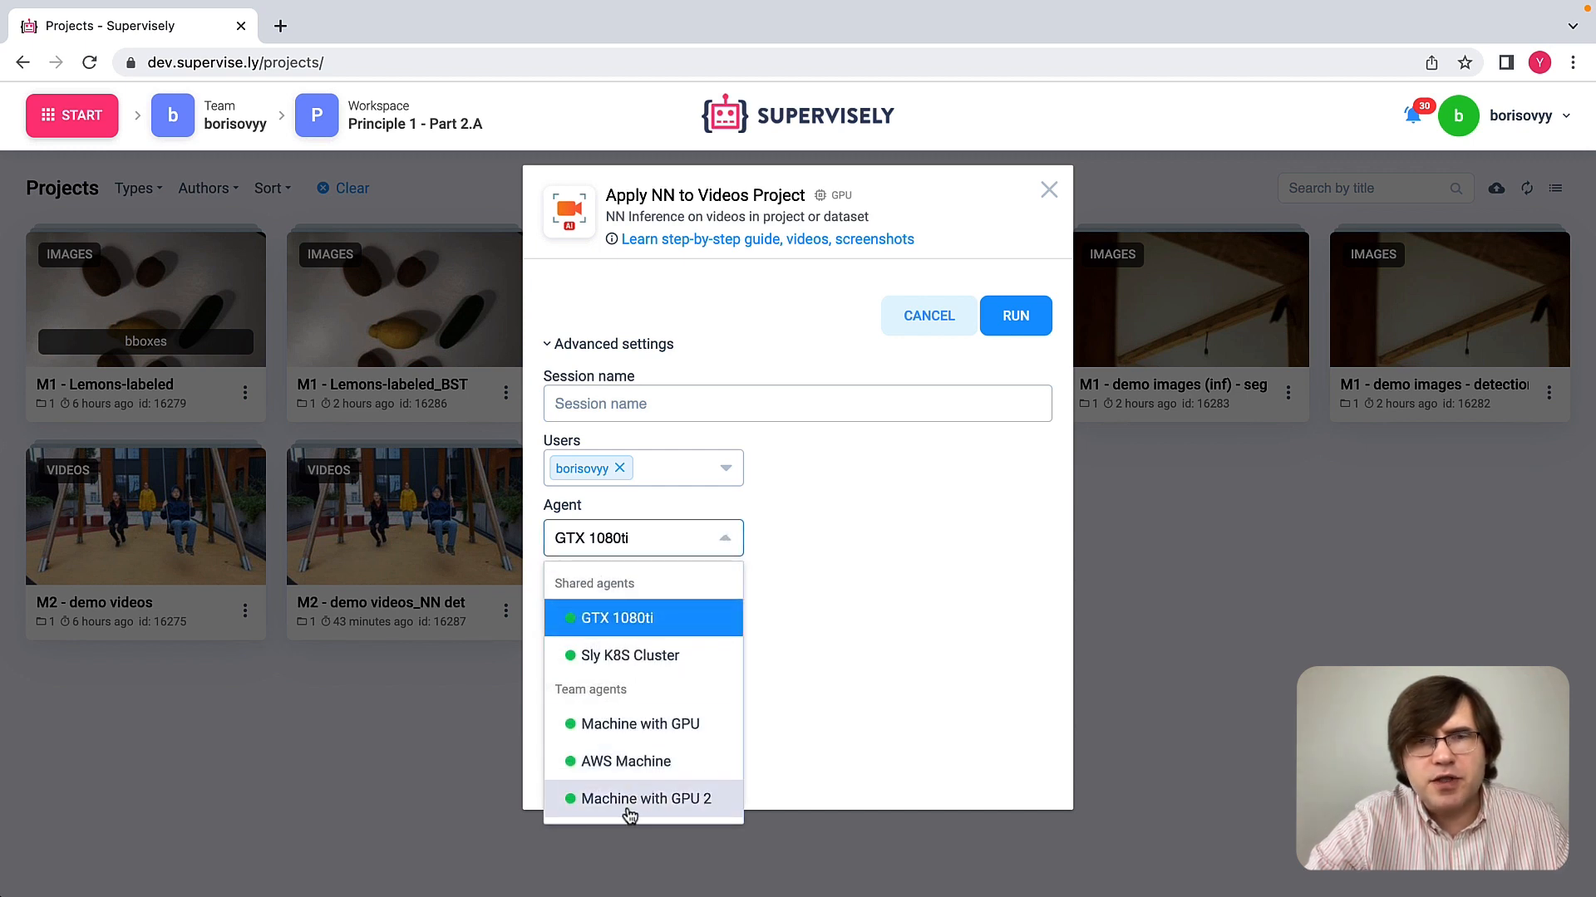
left_click(665, 800)
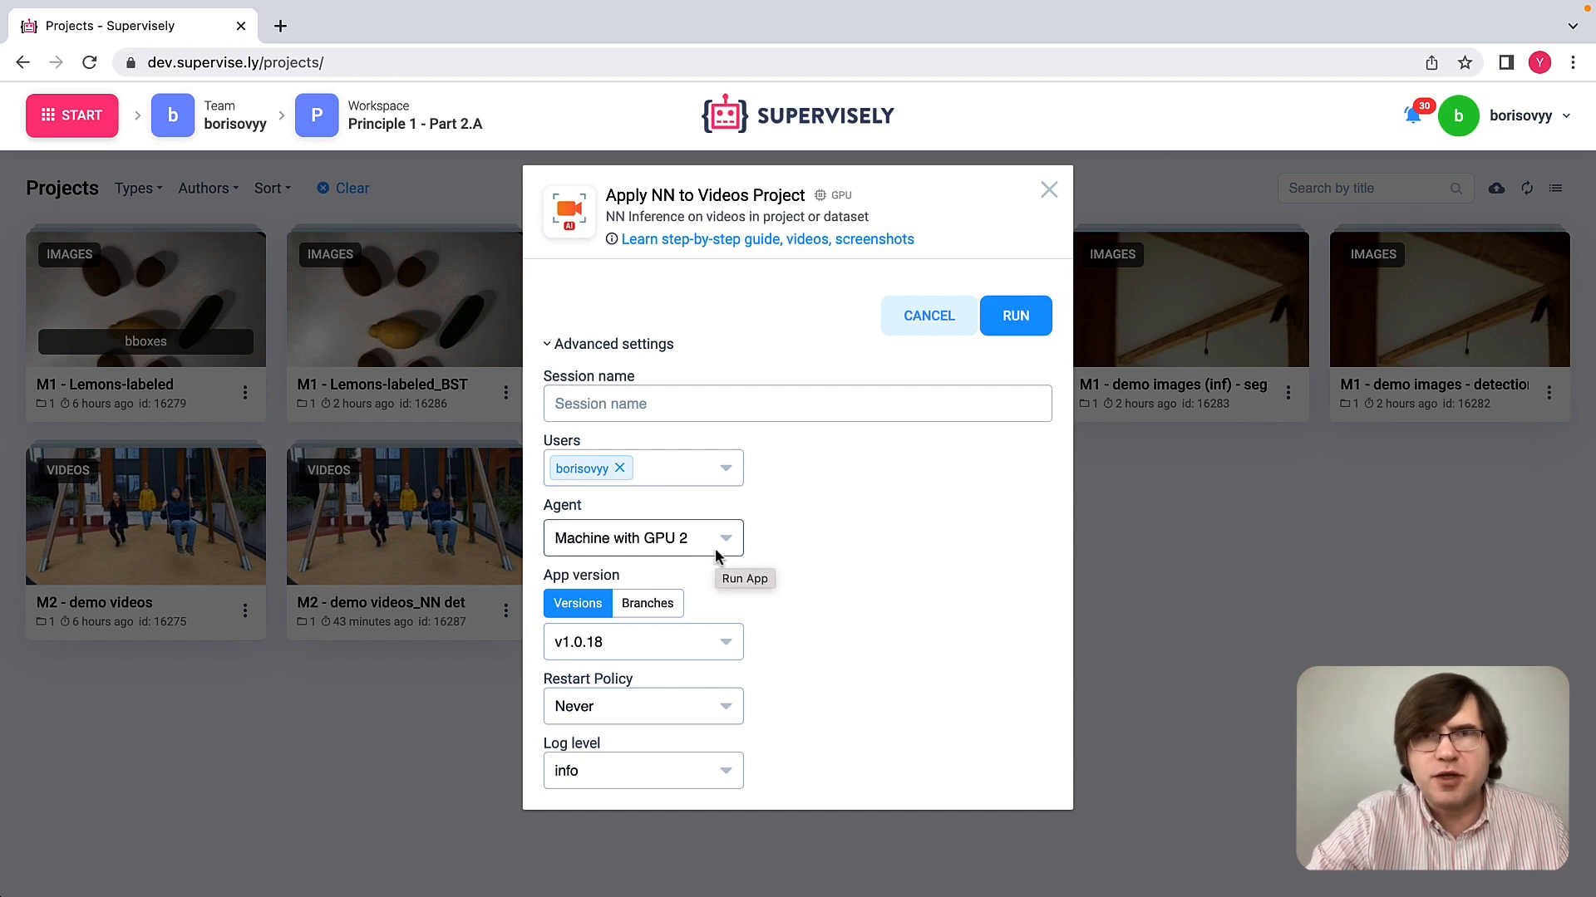
left_click(1027, 324)
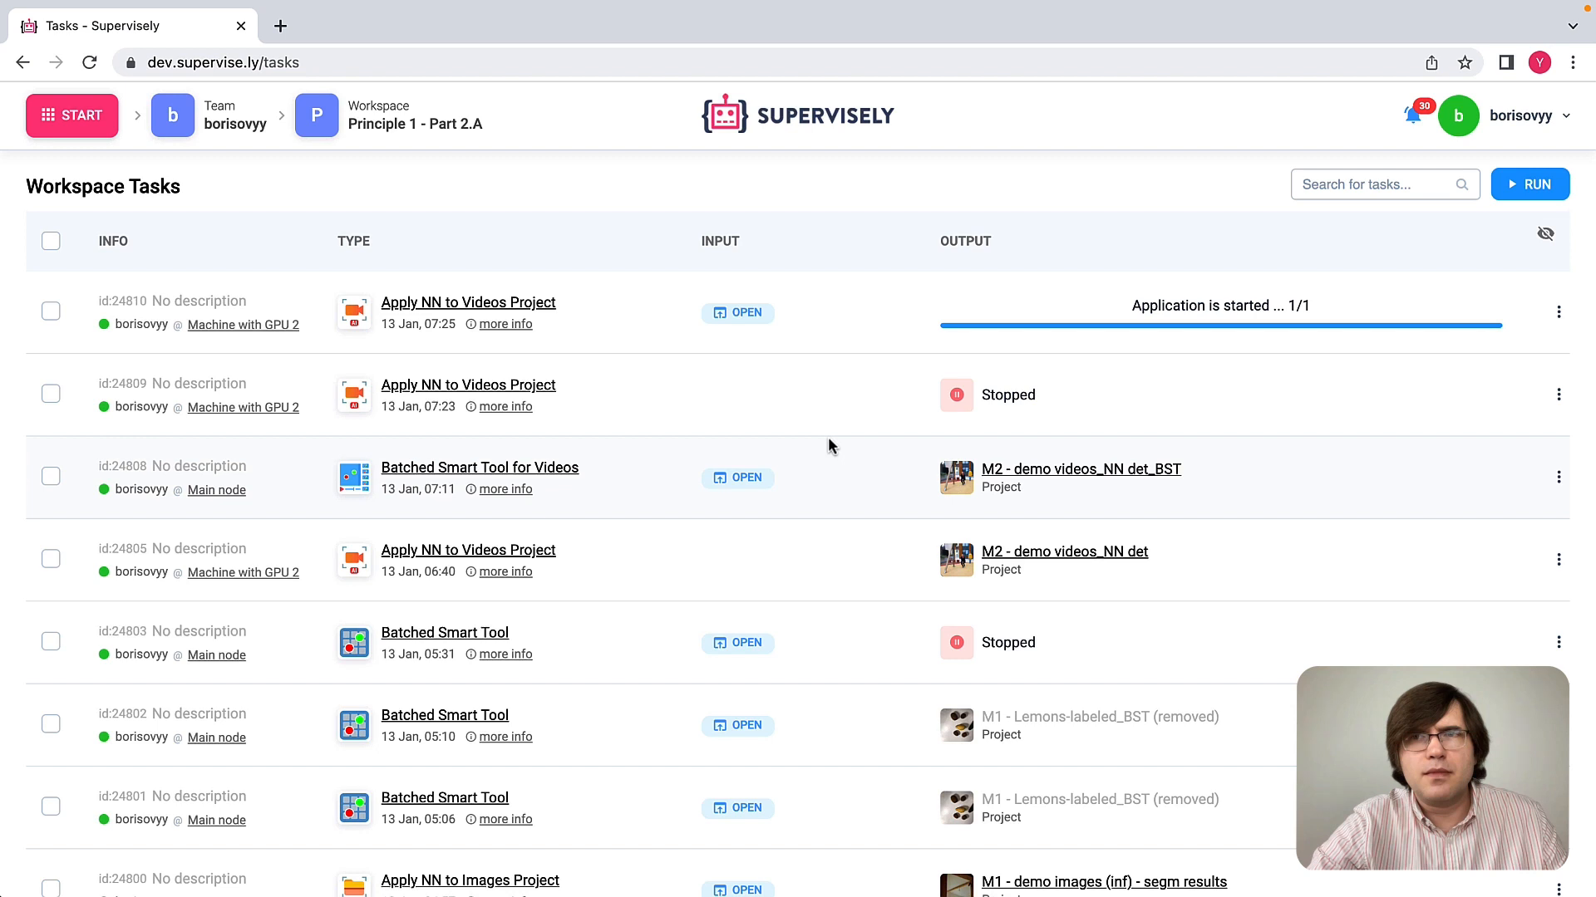
Step: In the new Apply NN session, confirm M2 - demo videos as input data and connect to the Serve Detectron2 model
left_click(745, 314)
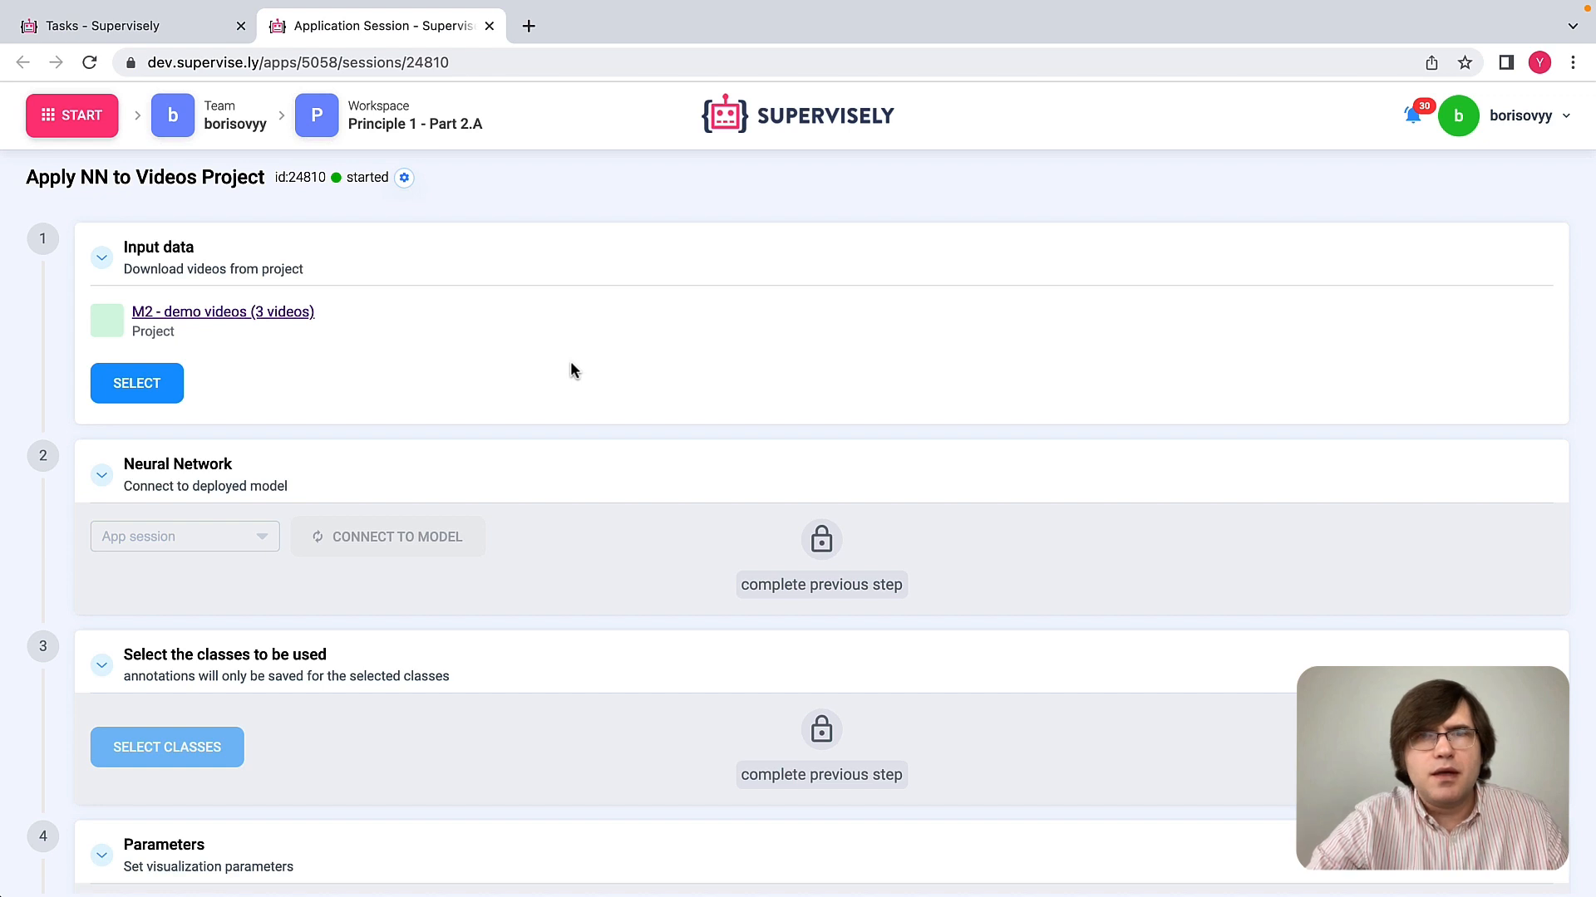
left_click(137, 383)
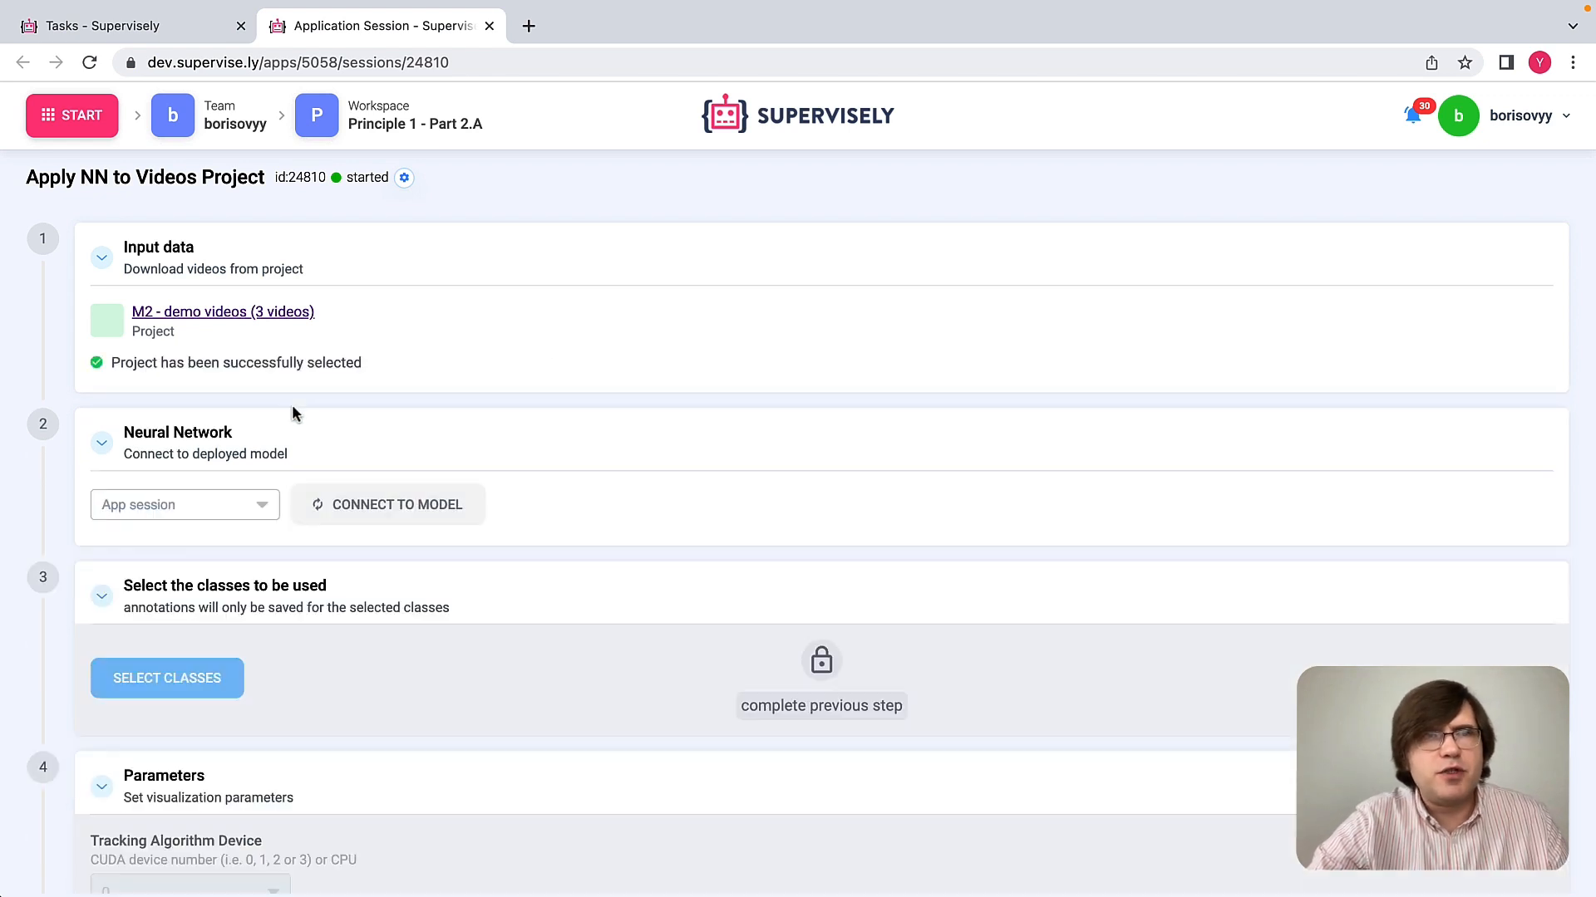
left_click(212, 508)
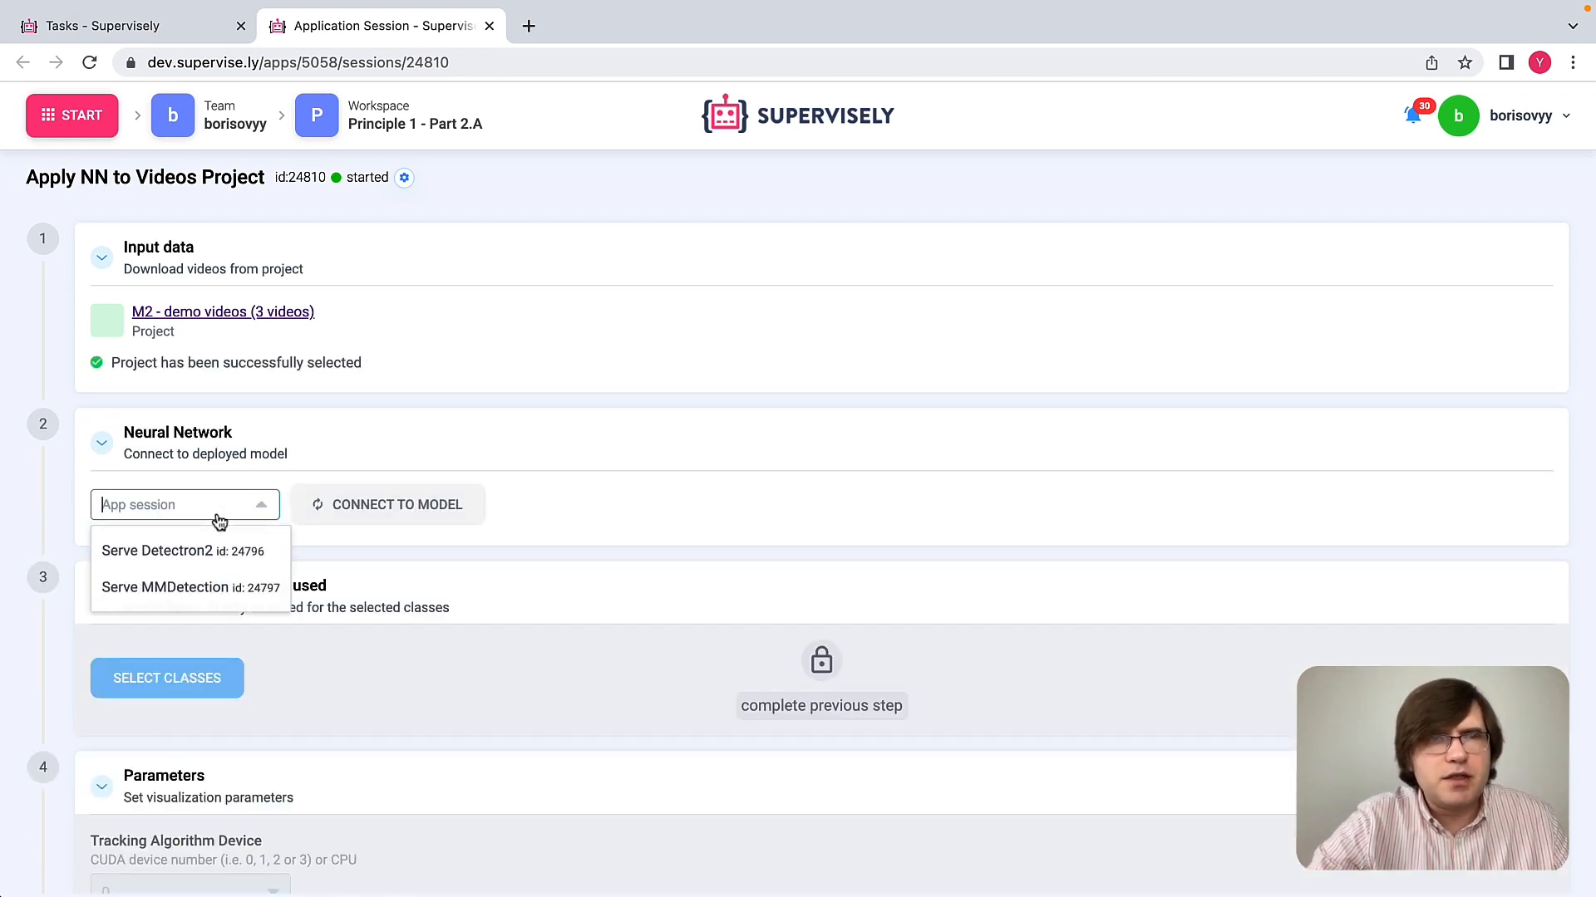
left_click(180, 555)
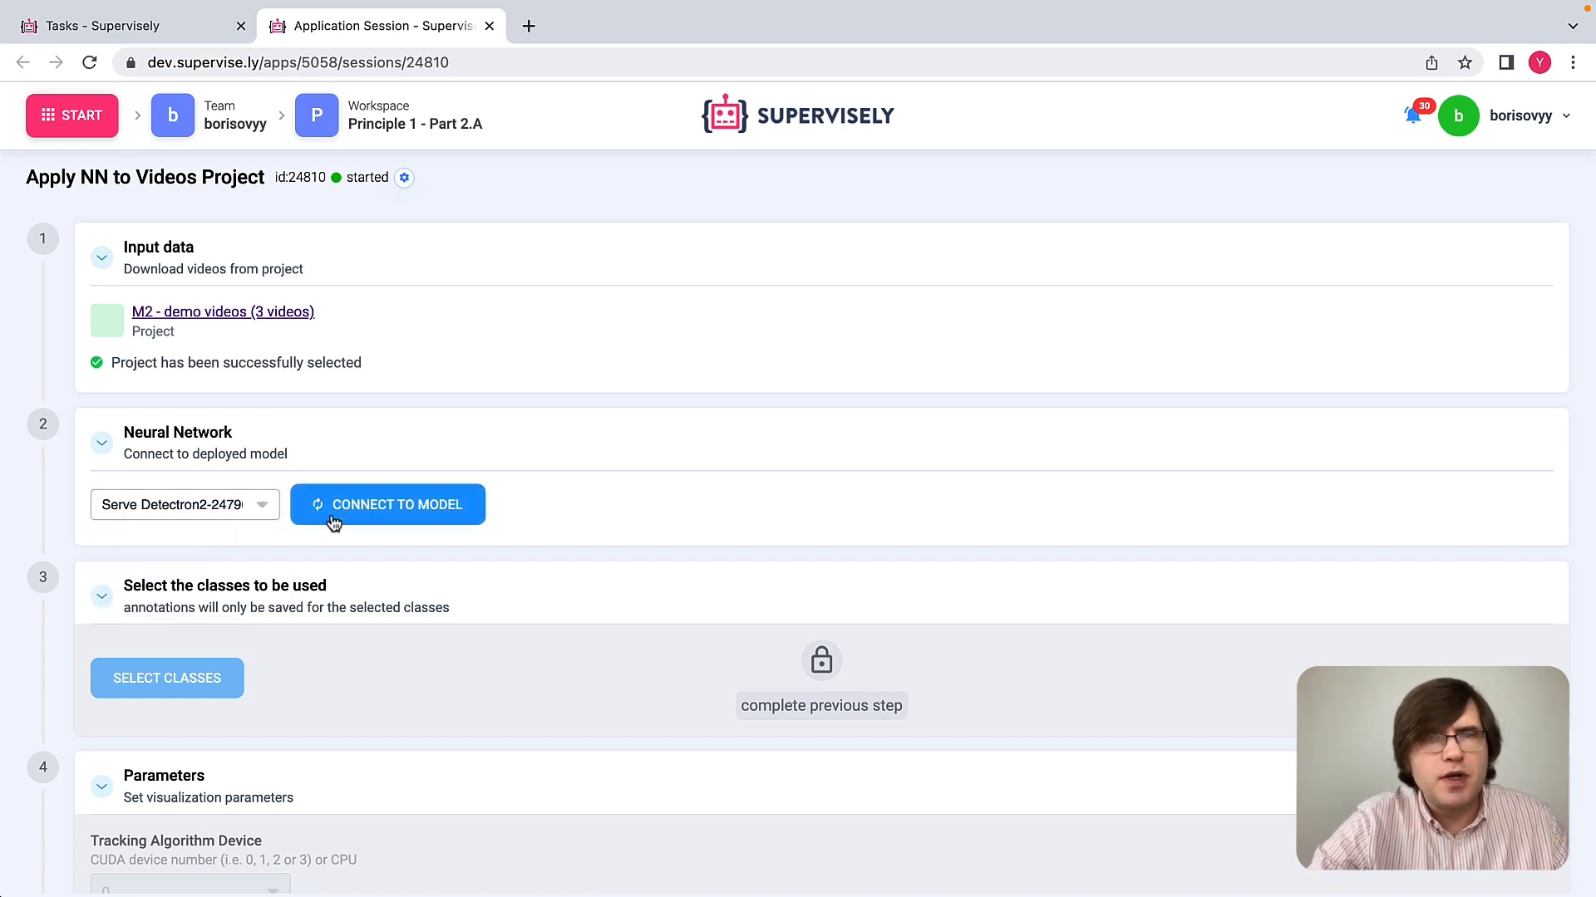
left_click(390, 510)
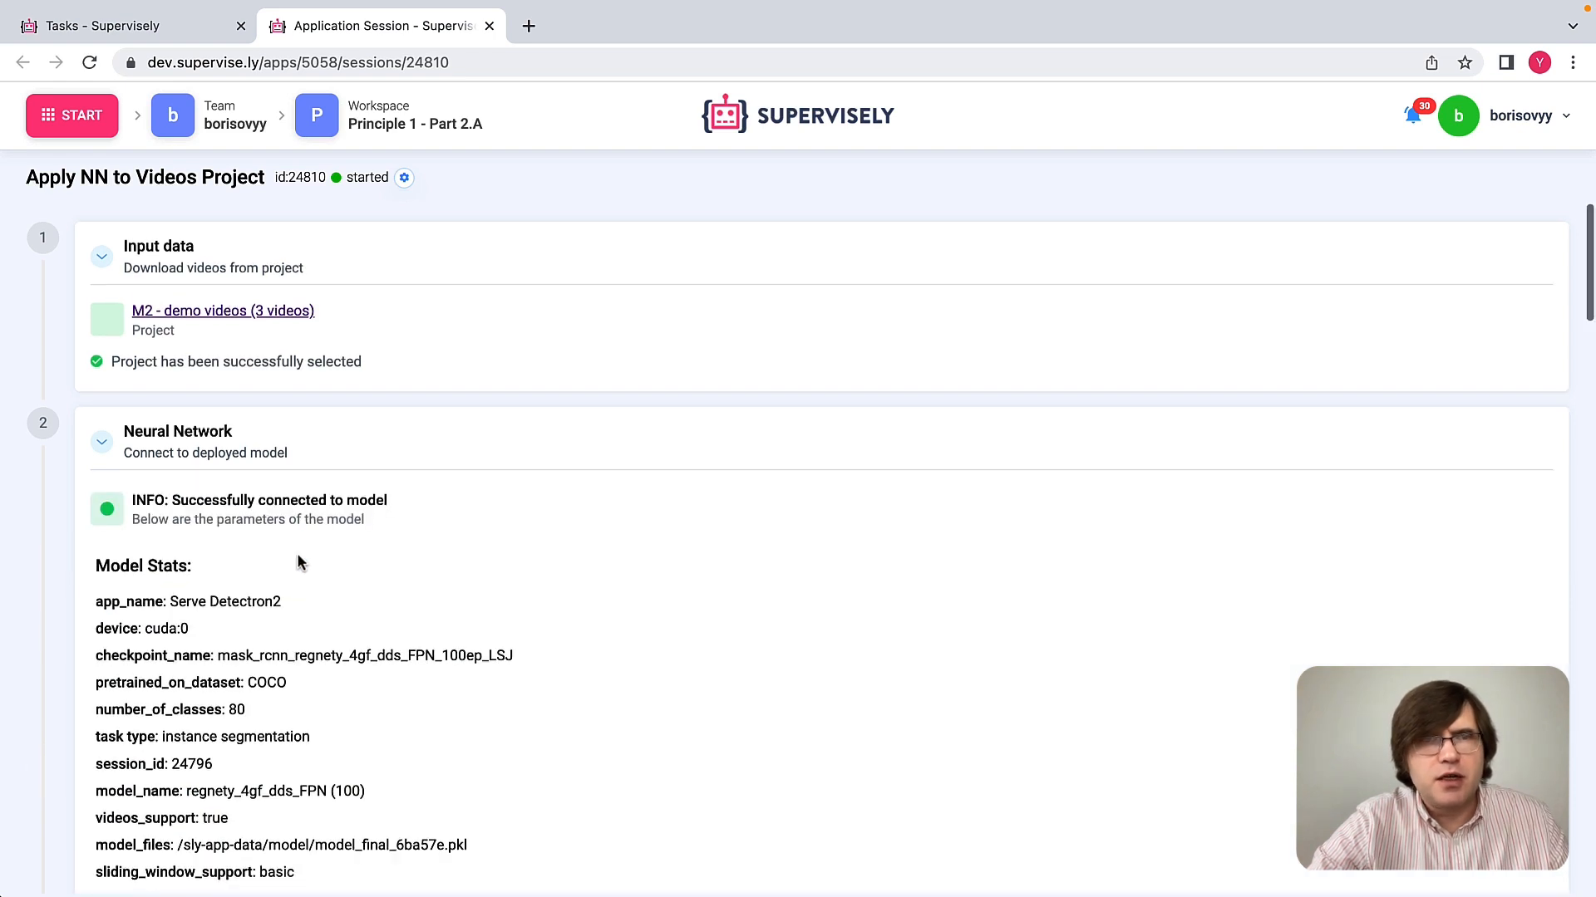
Step: Select all of the model's classes and confirm the class selection
scroll(297, 551, "down", 4)
scroll(300, 562, "down", 3)
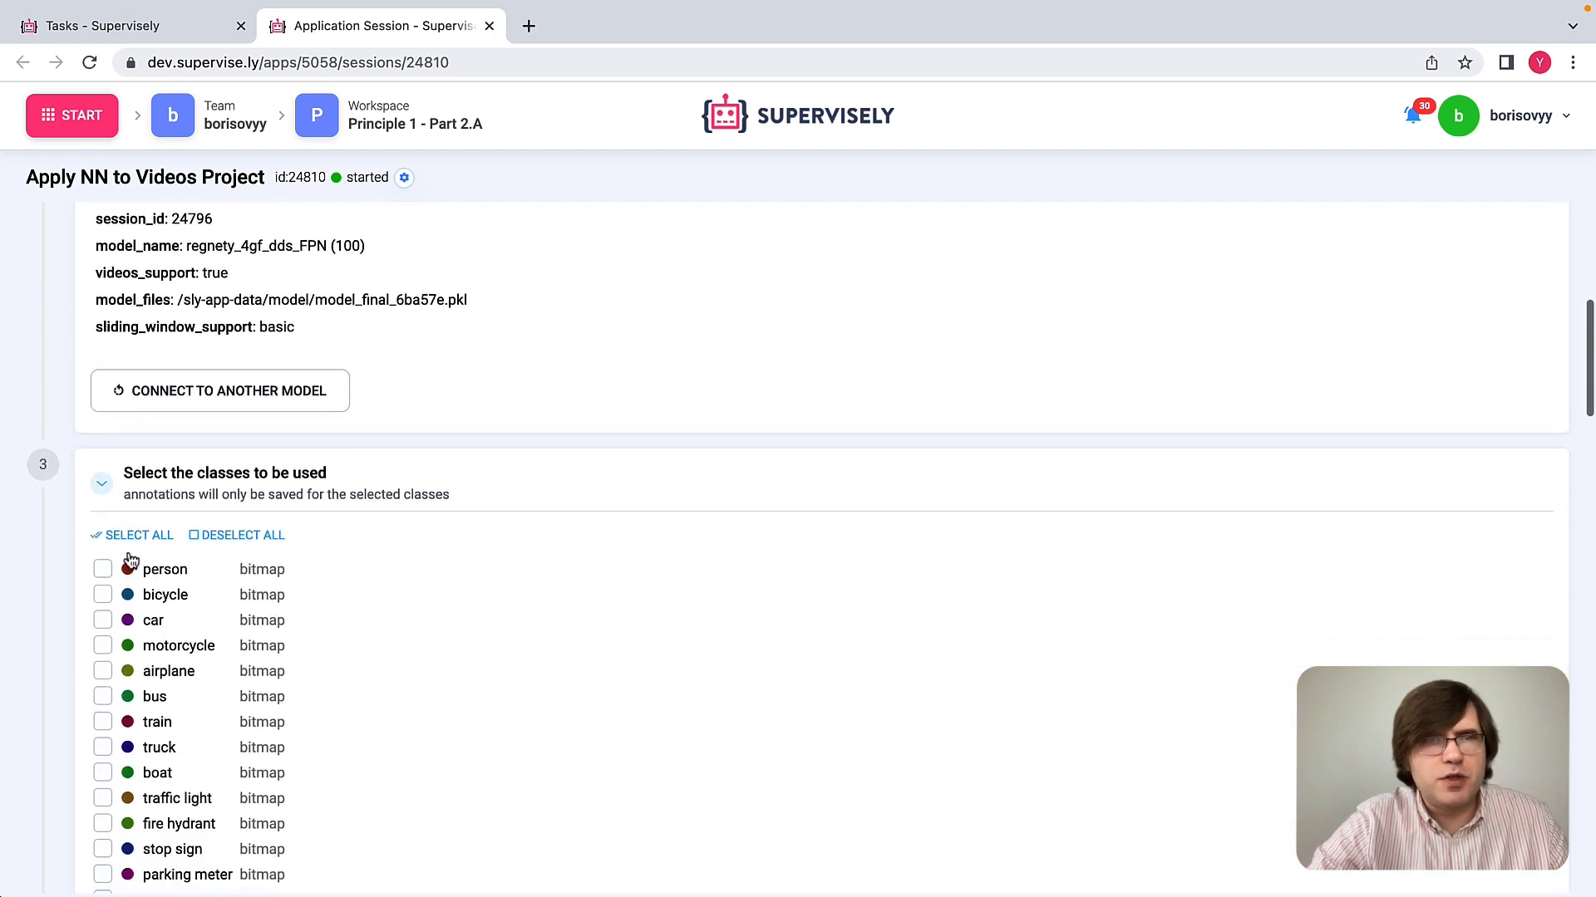
left_click(131, 540)
scroll(33, 710, "down", 15)
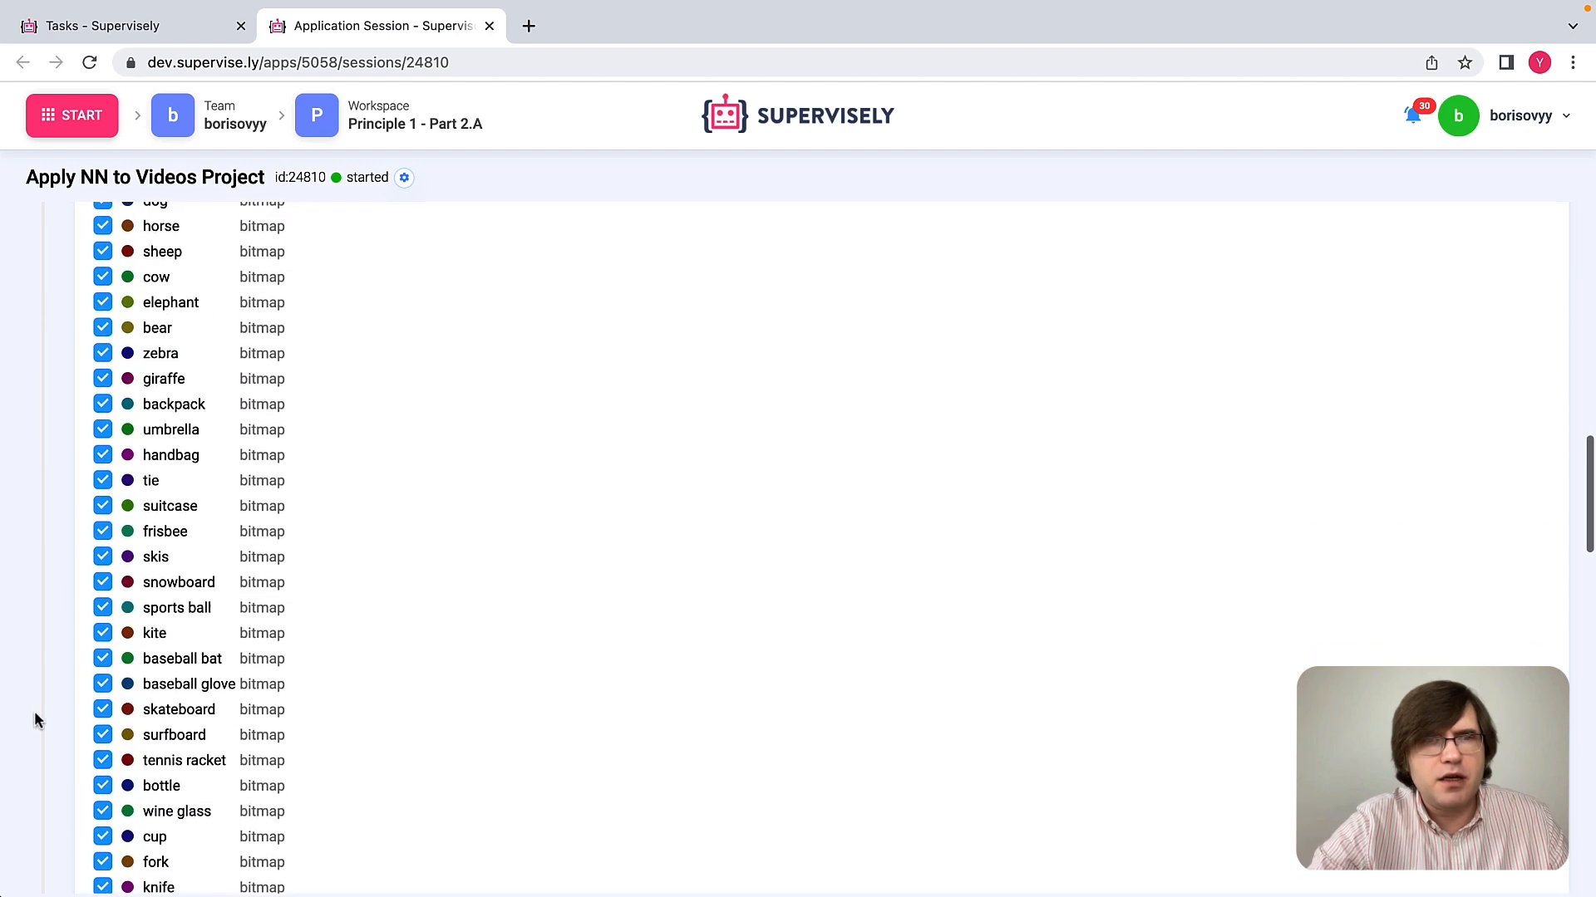
scroll(33, 711, "down", 15)
scroll(33, 711, "up", 2)
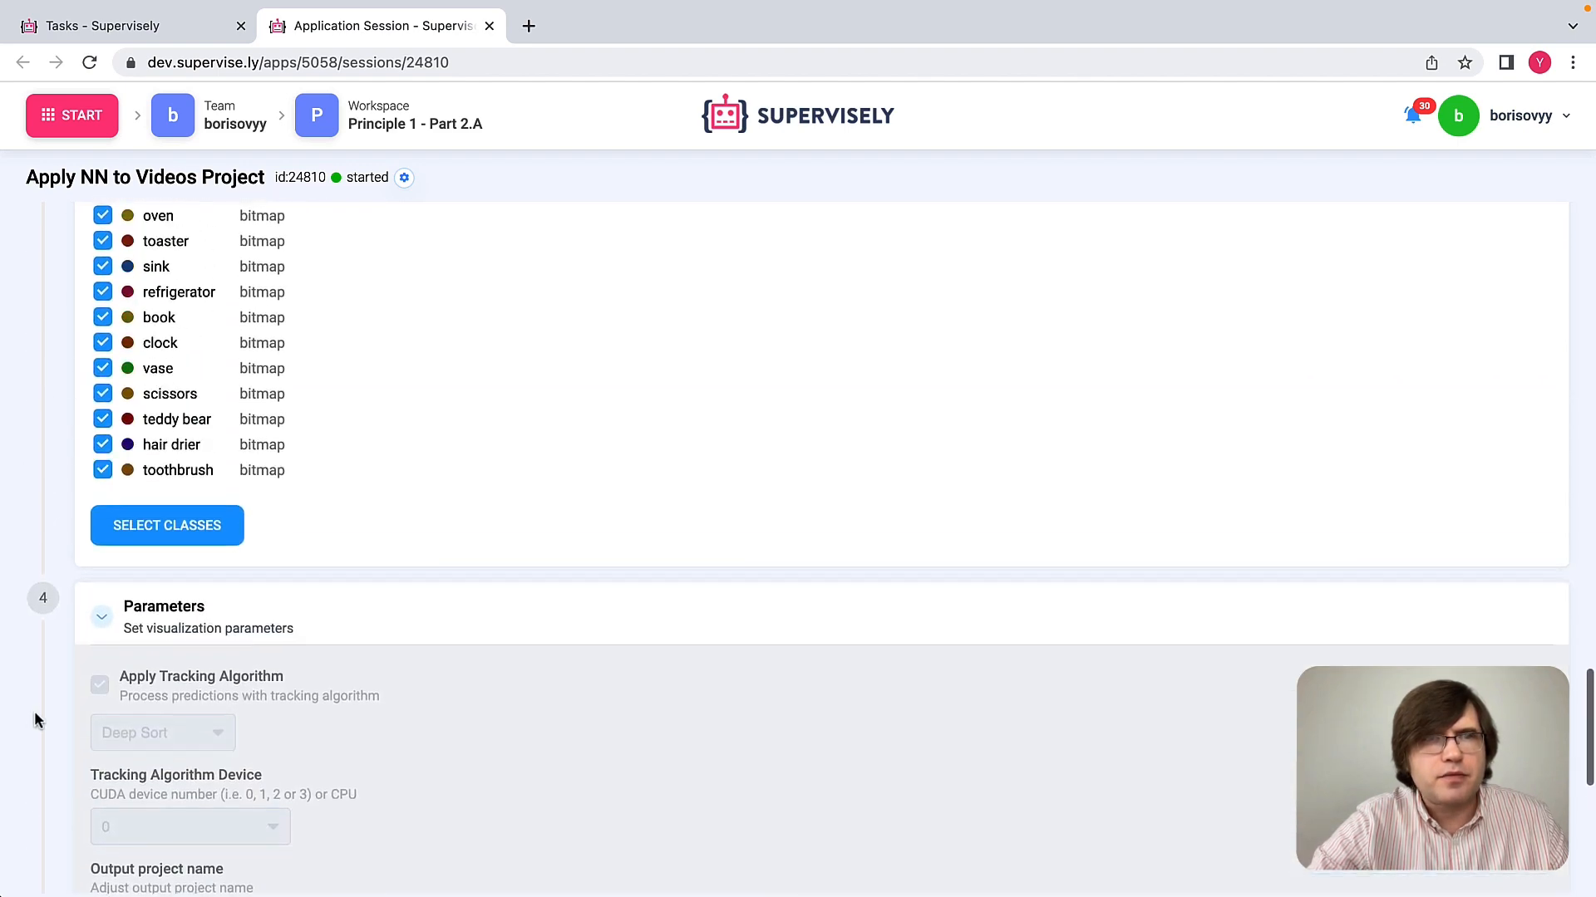
left_click(217, 556)
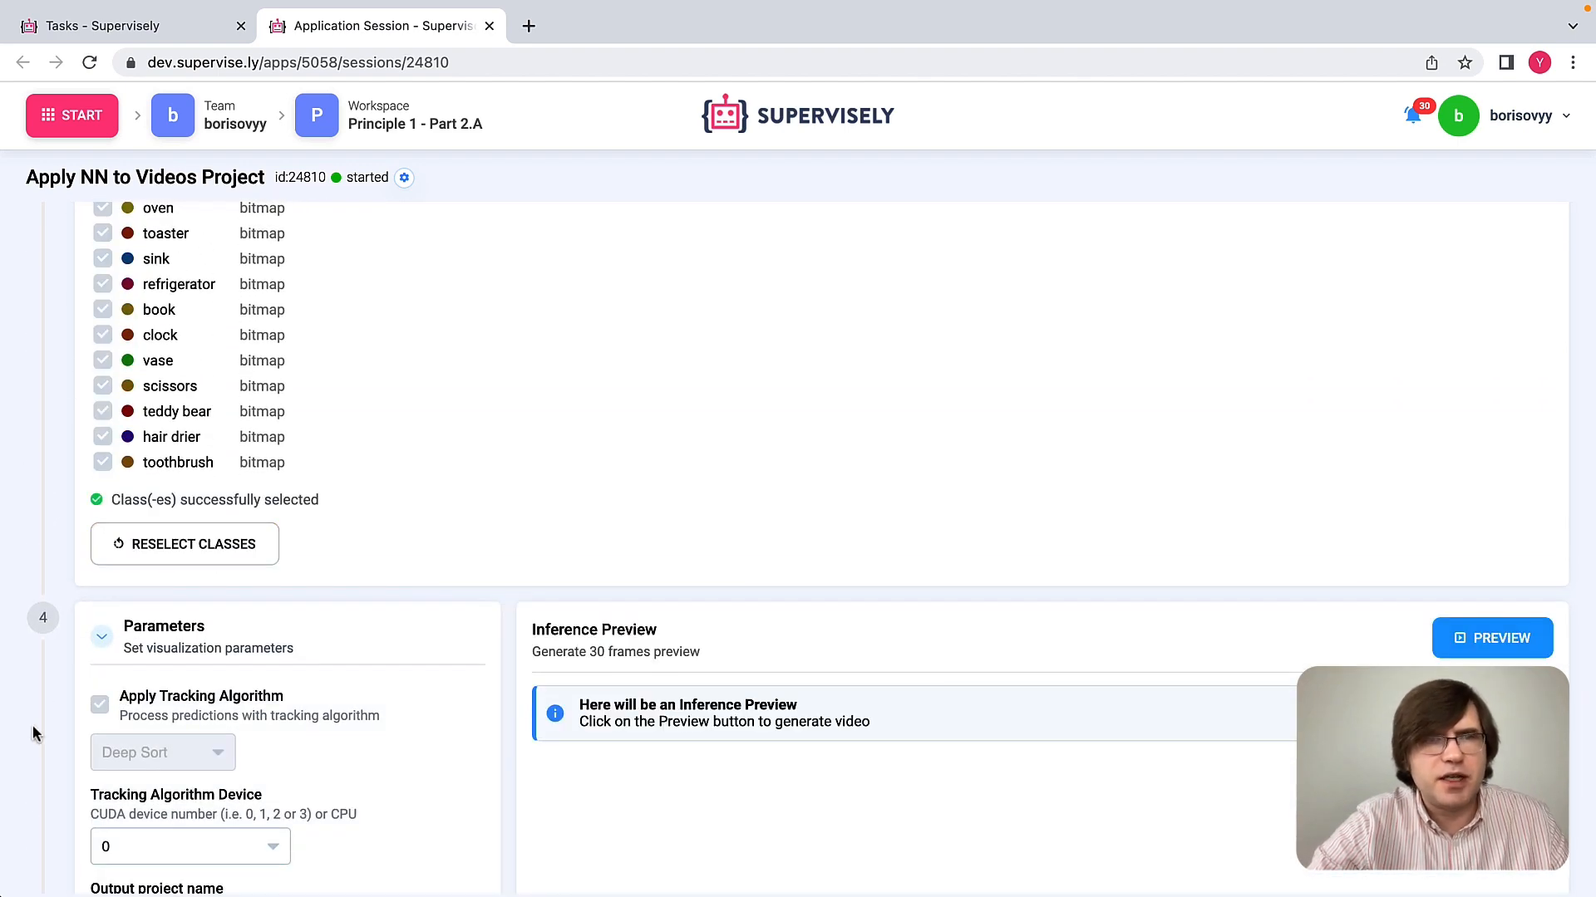
Step: Name the output project M2 - demo videos_NN_inst_seg and apply the inference settings
scroll(32, 725, "down", 1)
scroll(32, 725, "down", 3)
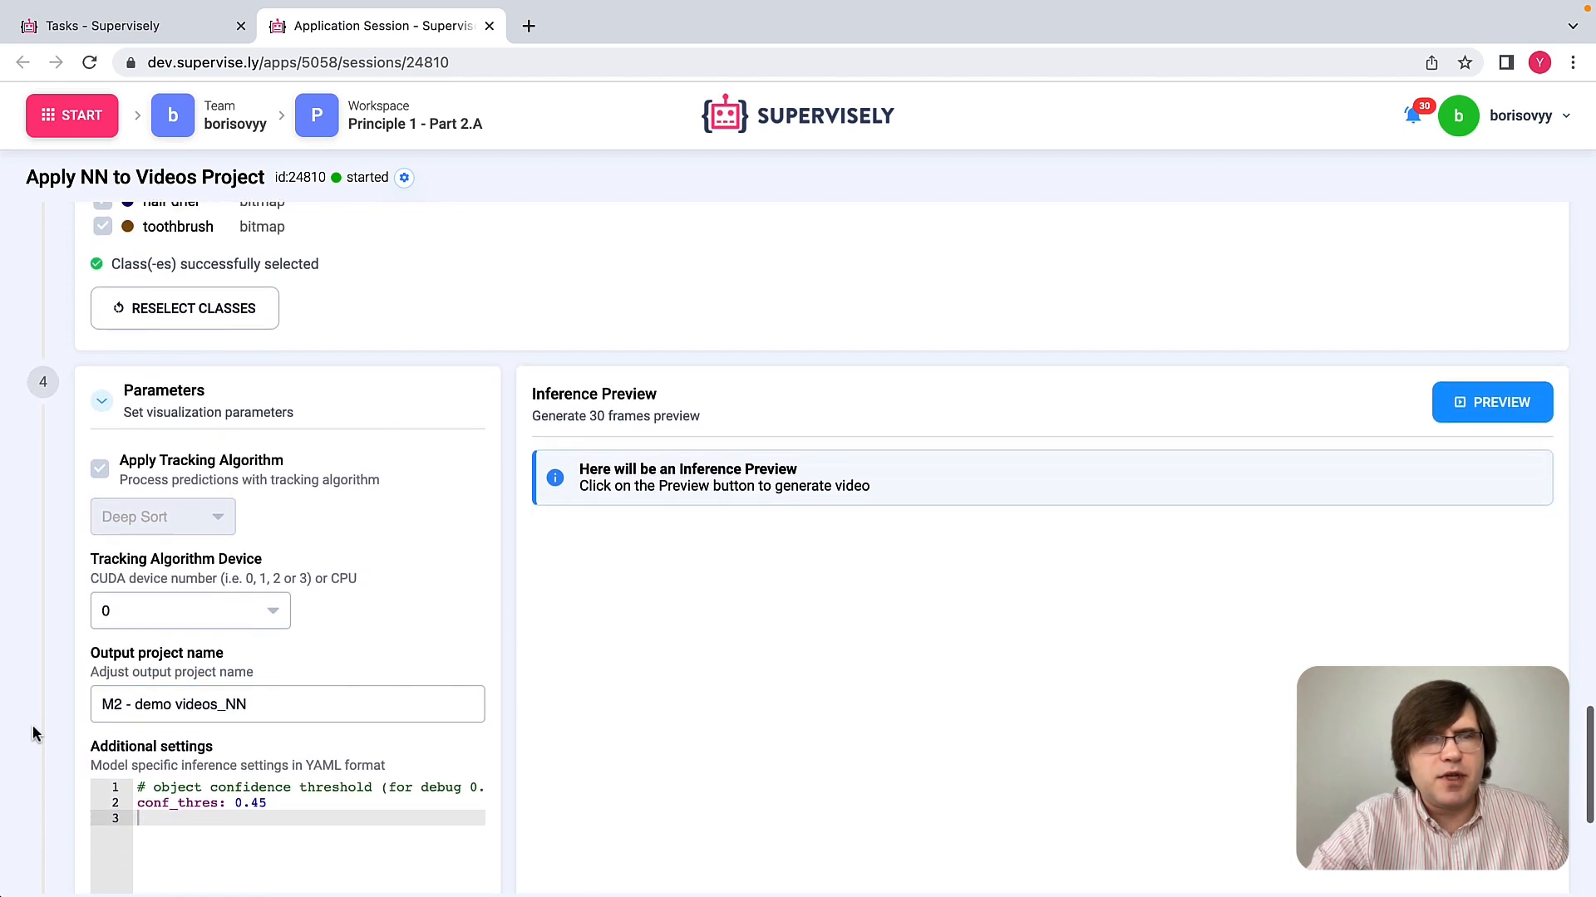
left_click(260, 712)
type("_")
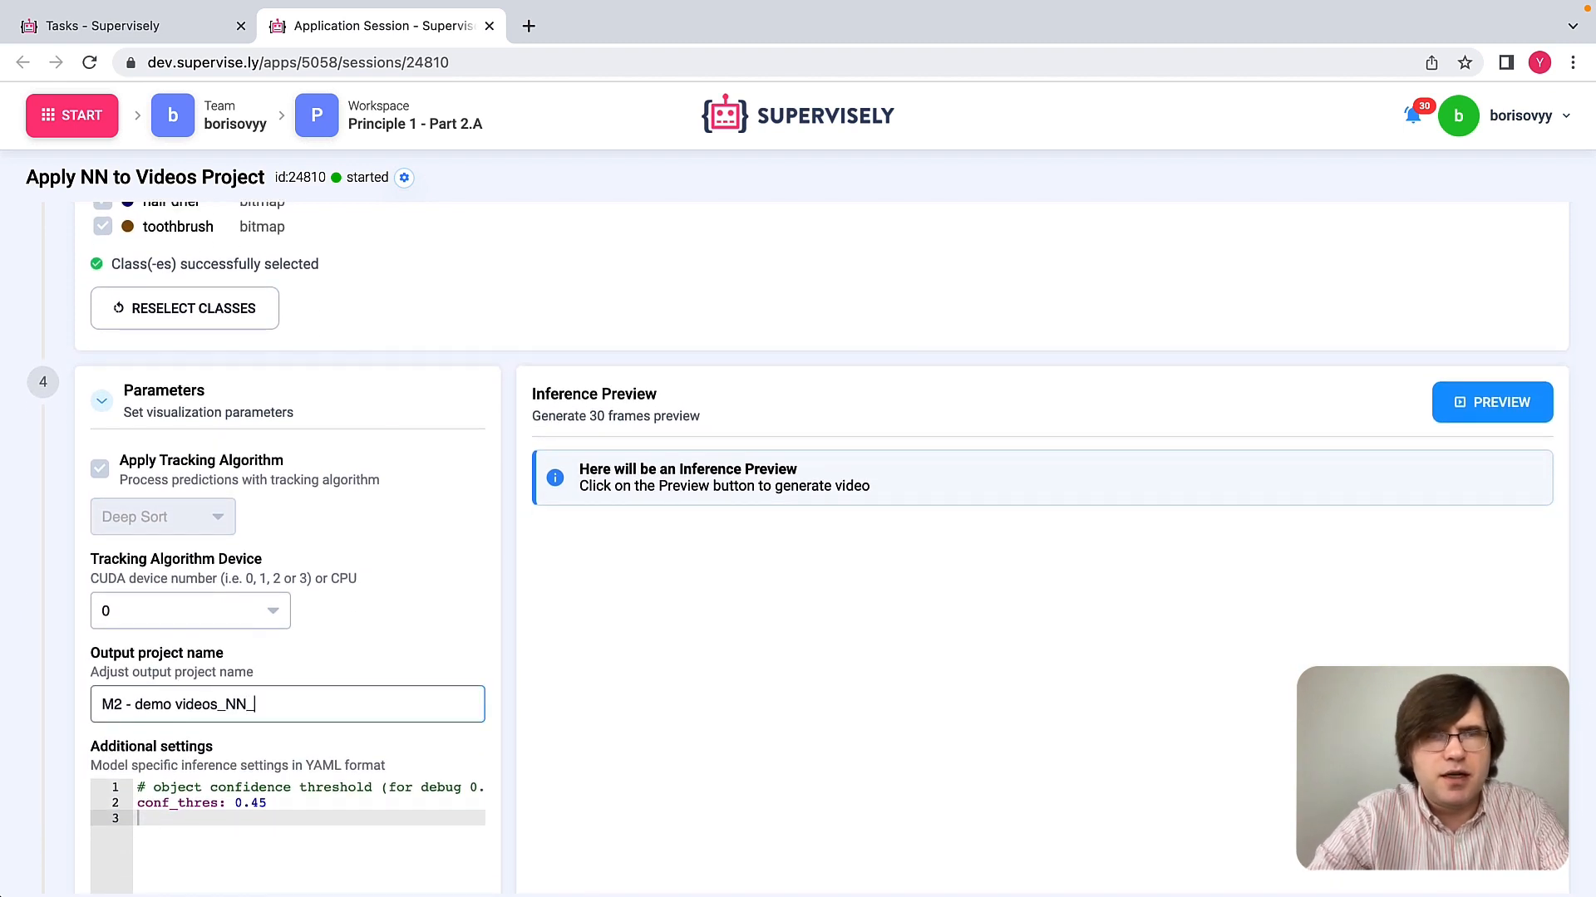
type("inst")
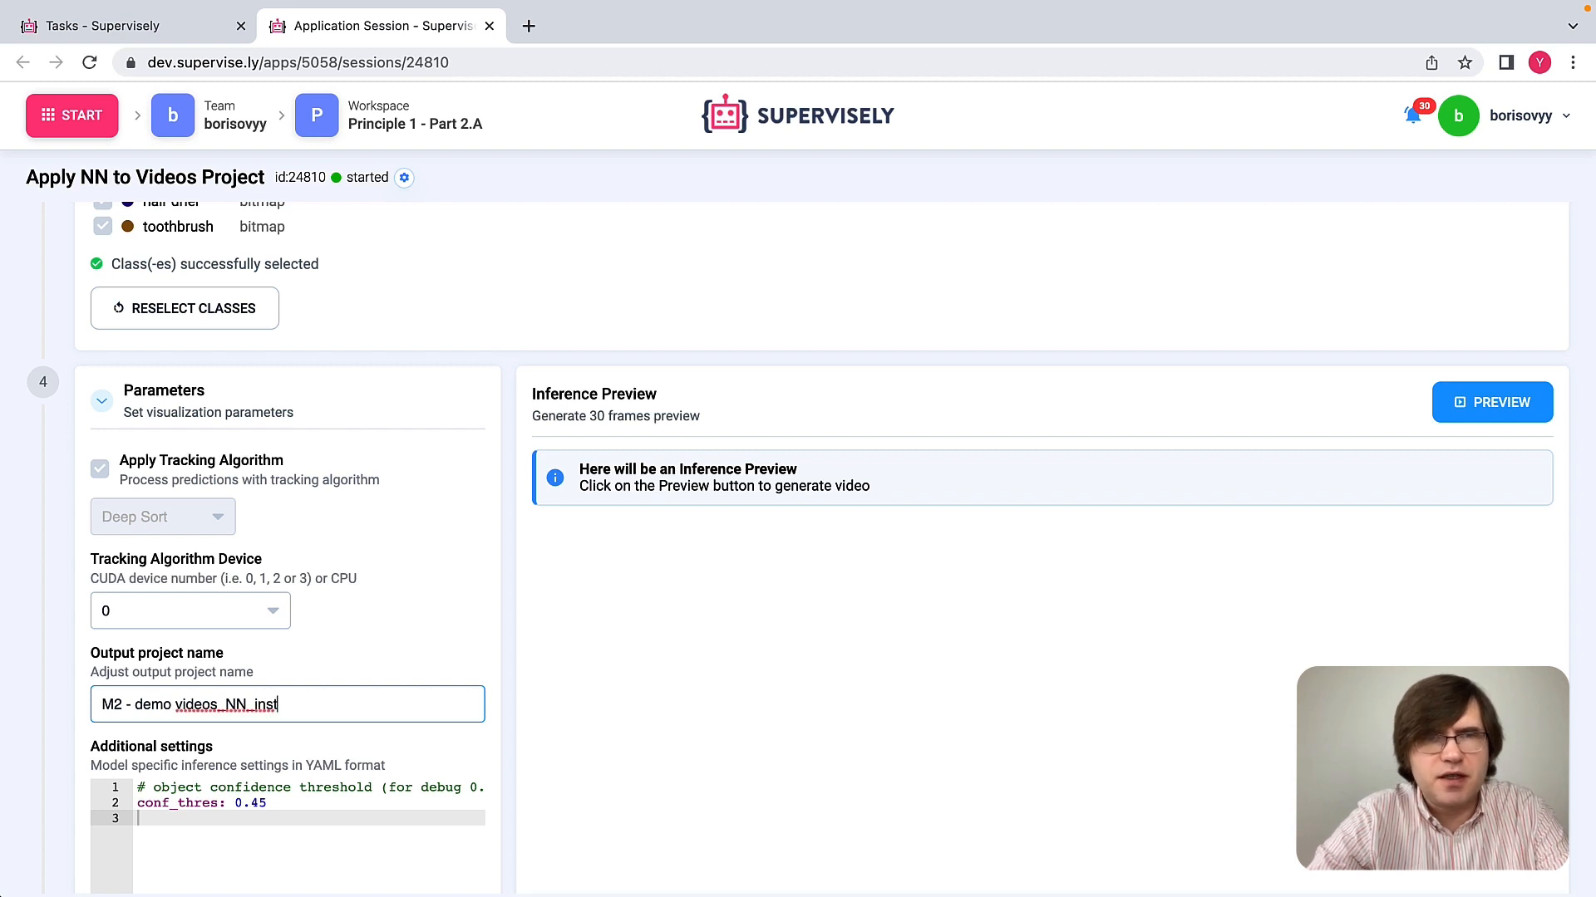
type("_")
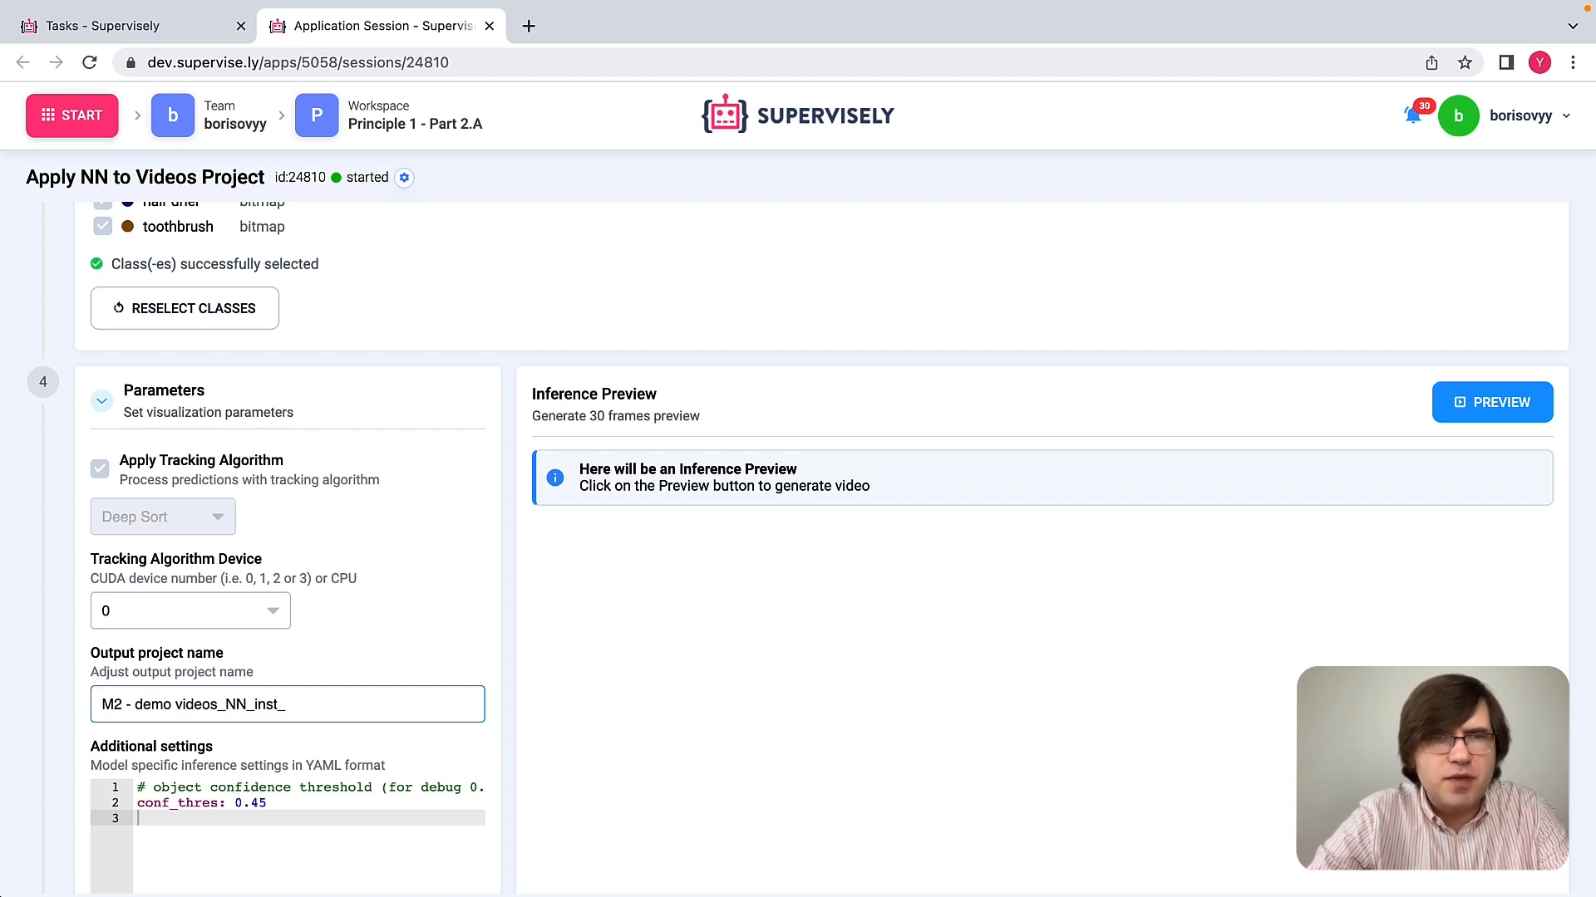
type("seg")
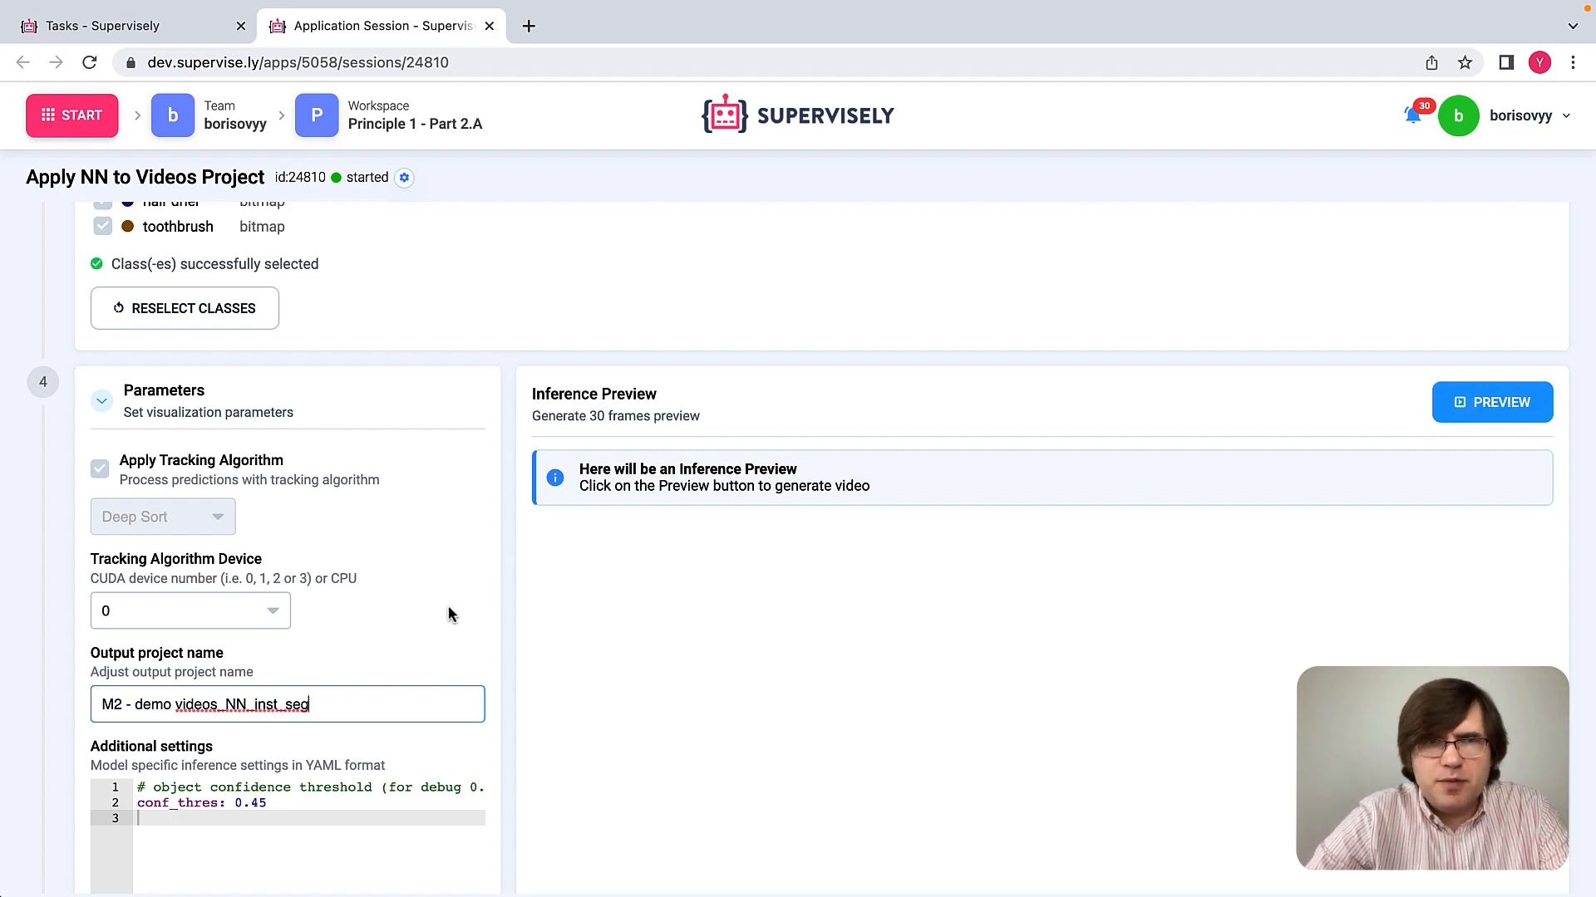
scroll(447, 608, "down", 5)
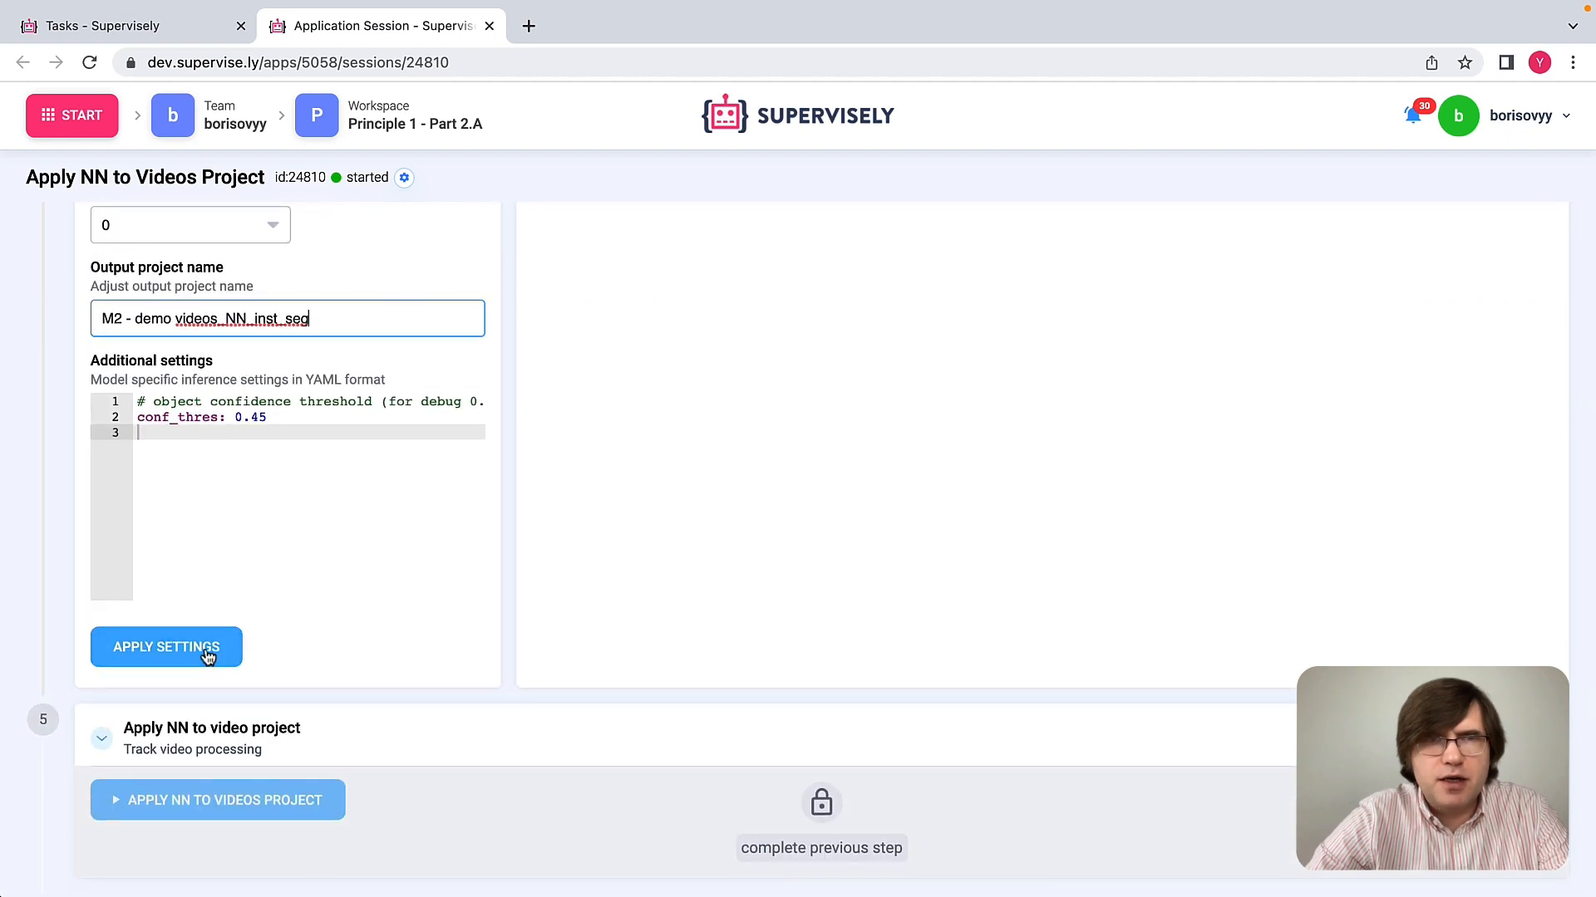
left_click(208, 655)
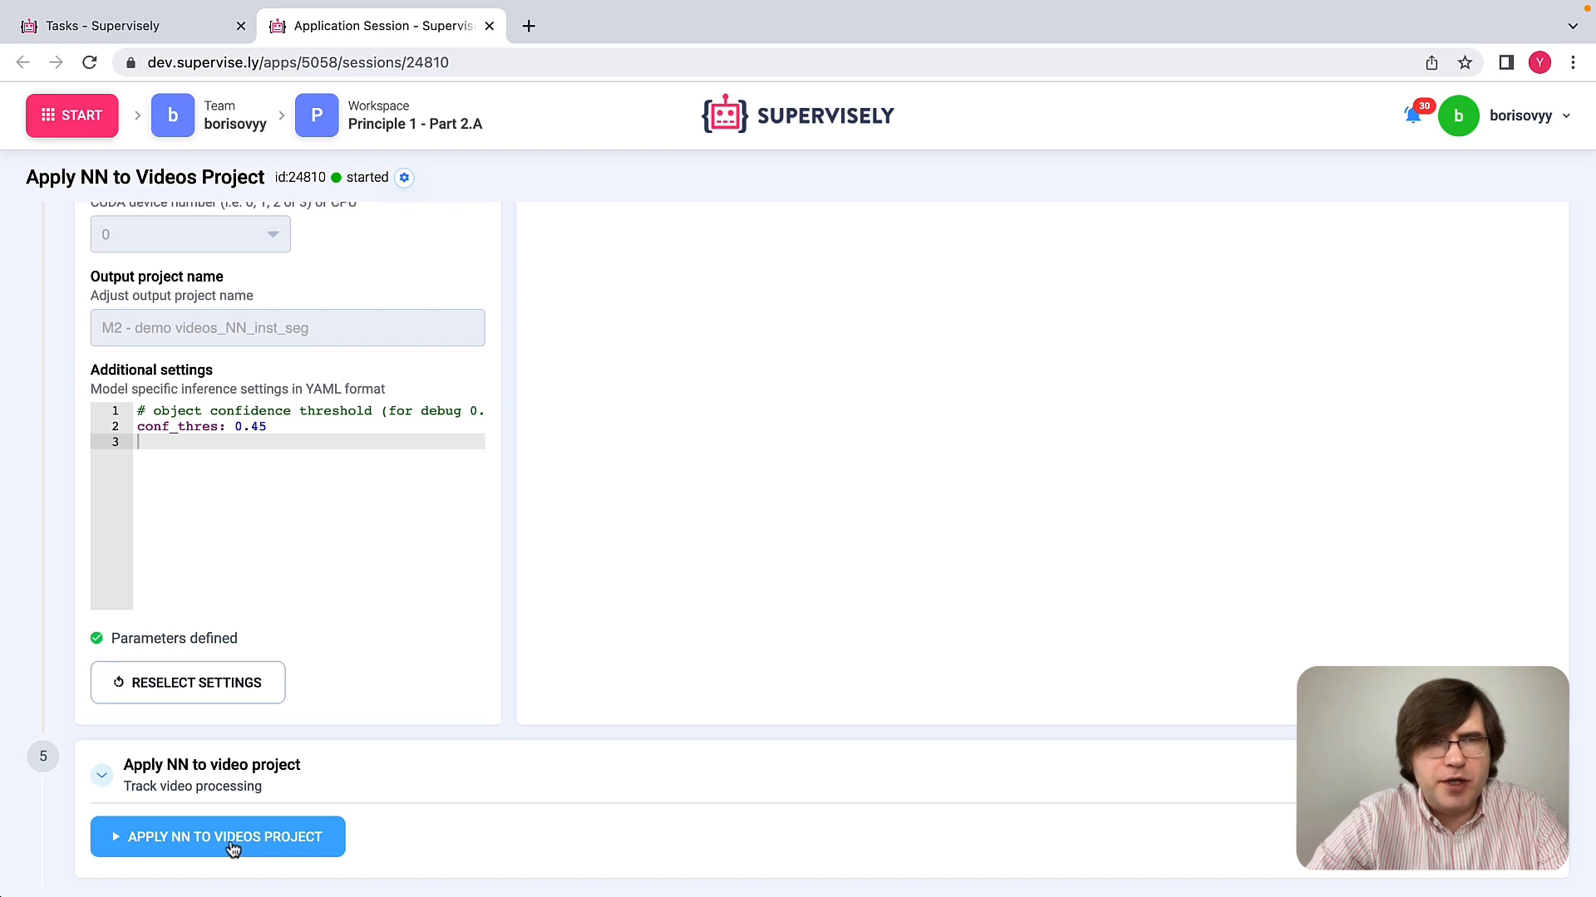
Step: Apply the network to the videos project and open the resulting output project
left_click(280, 846)
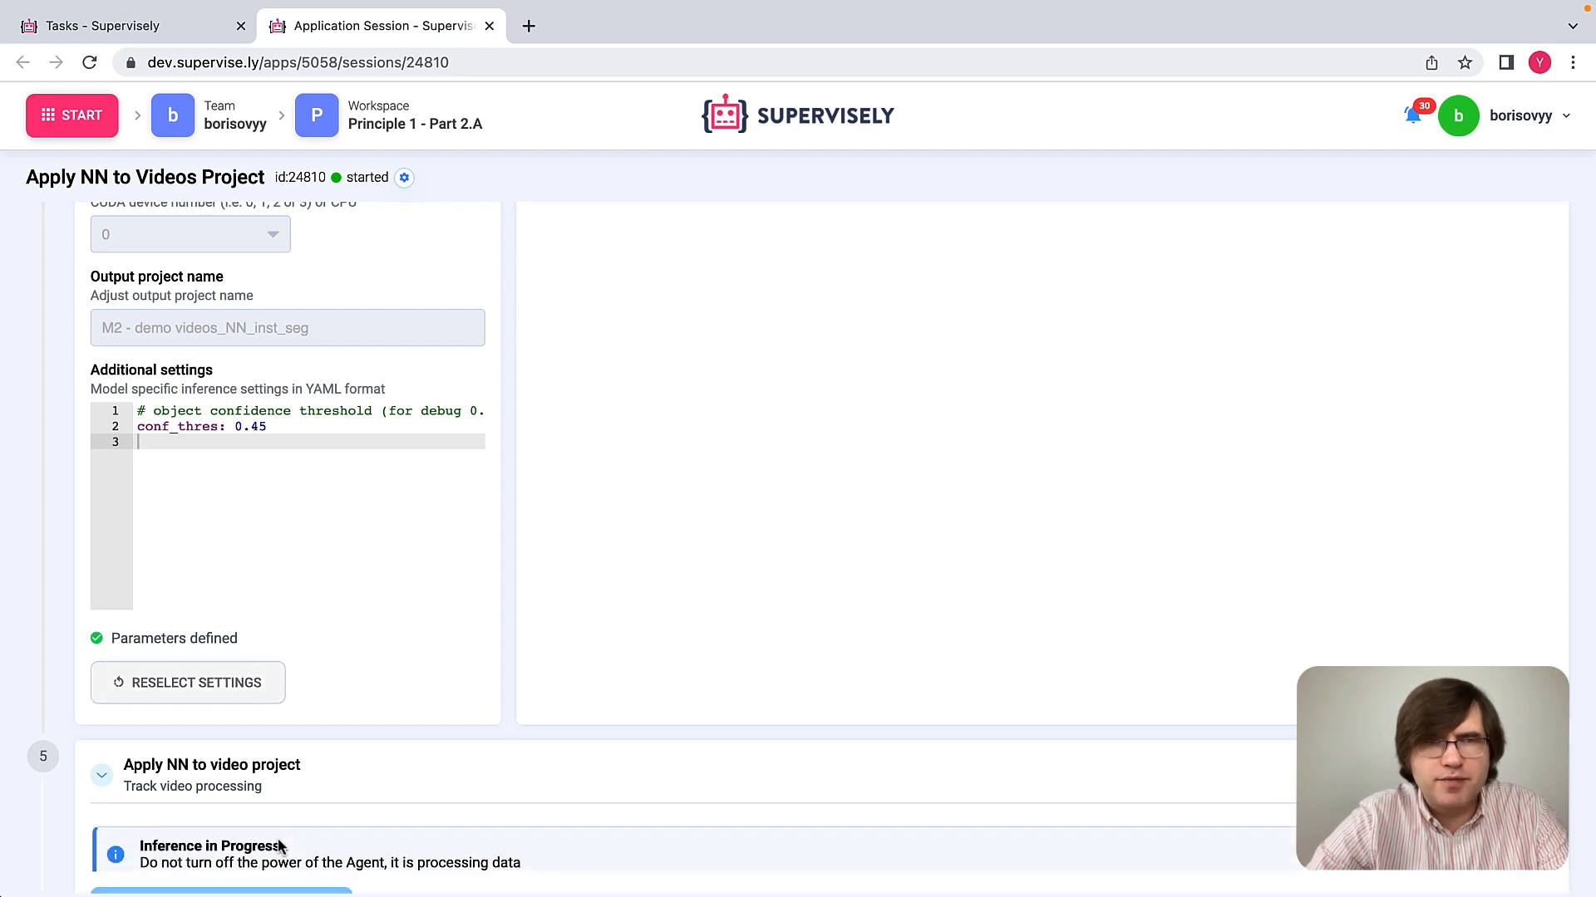
scroll(571, 776, "down", 2)
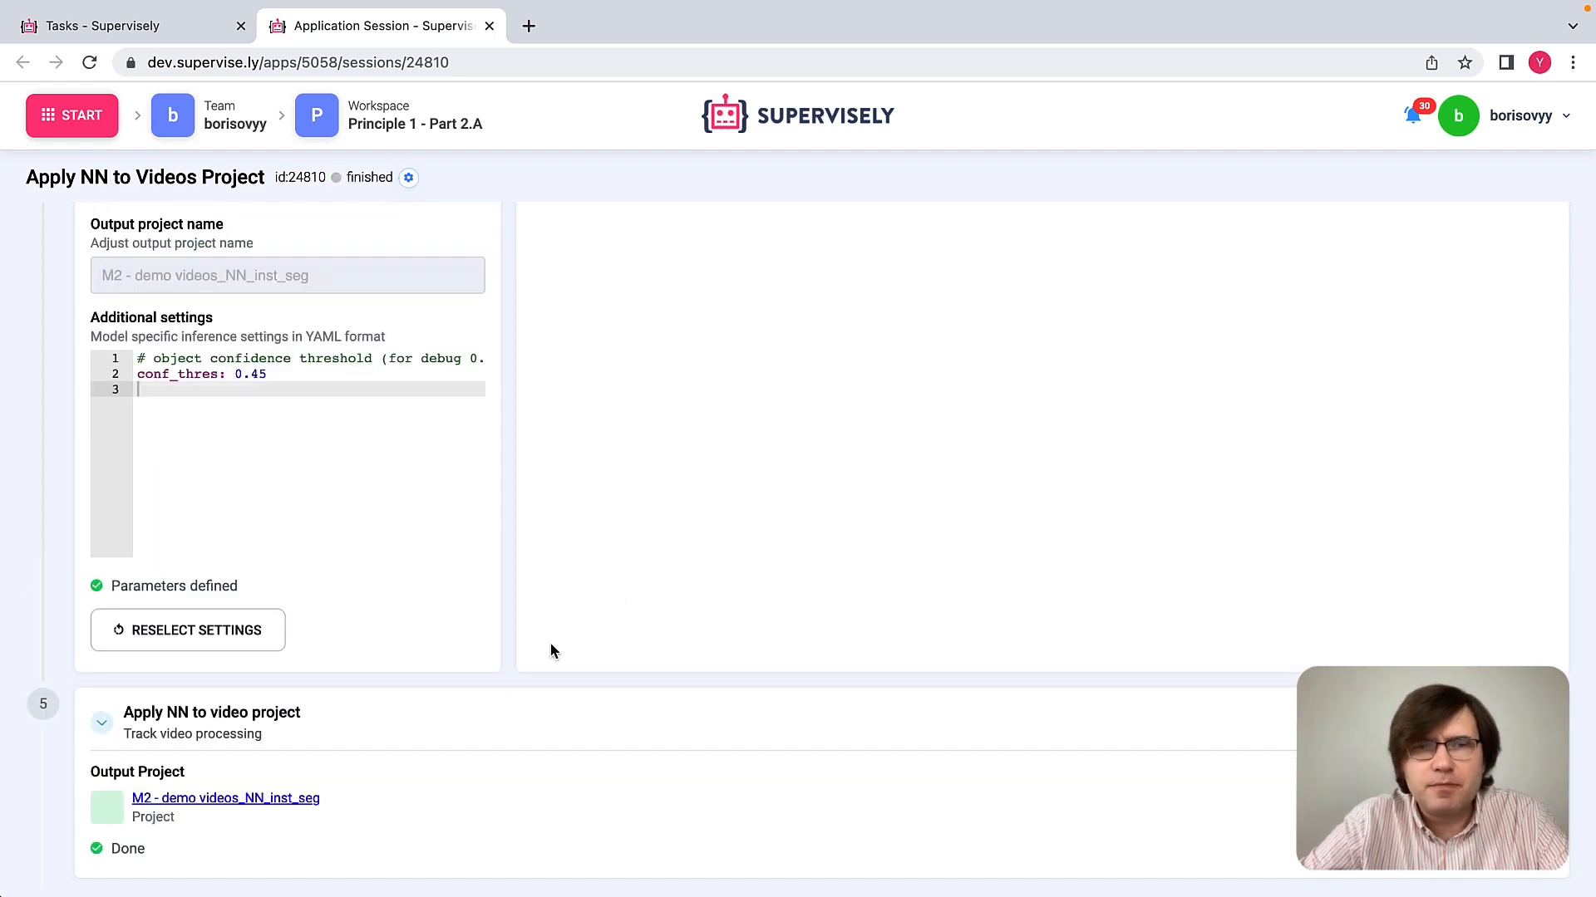
left_click(304, 799)
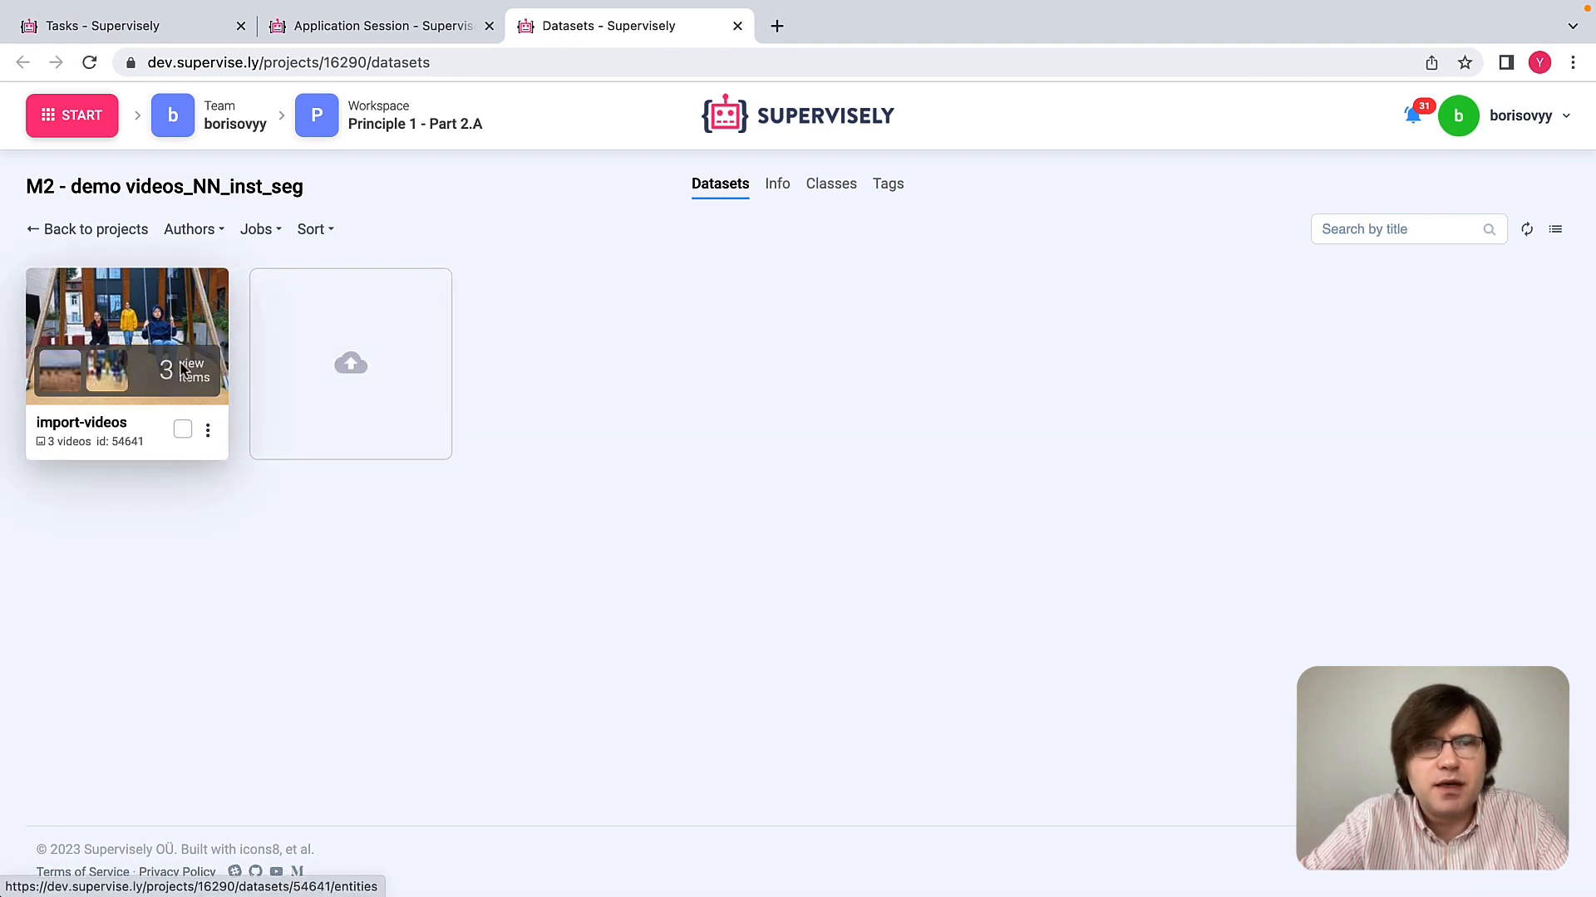
Step: Open the highway video from the import-videos dataset in the default Video labeling toolbox
left_click(182, 370)
left_click(405, 463)
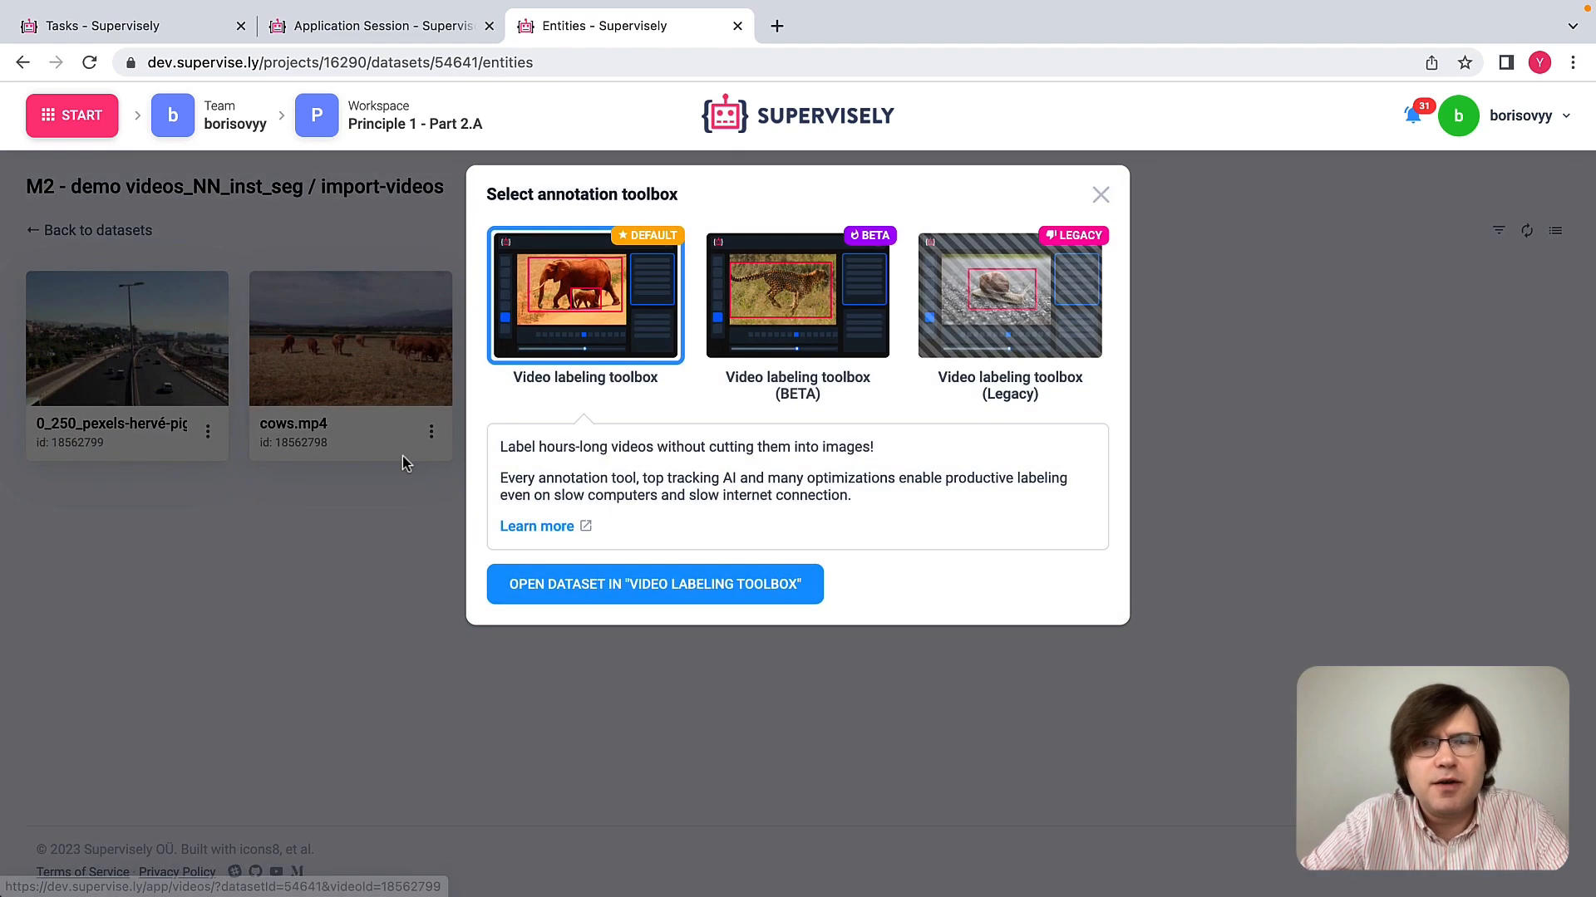
left_click(670, 585)
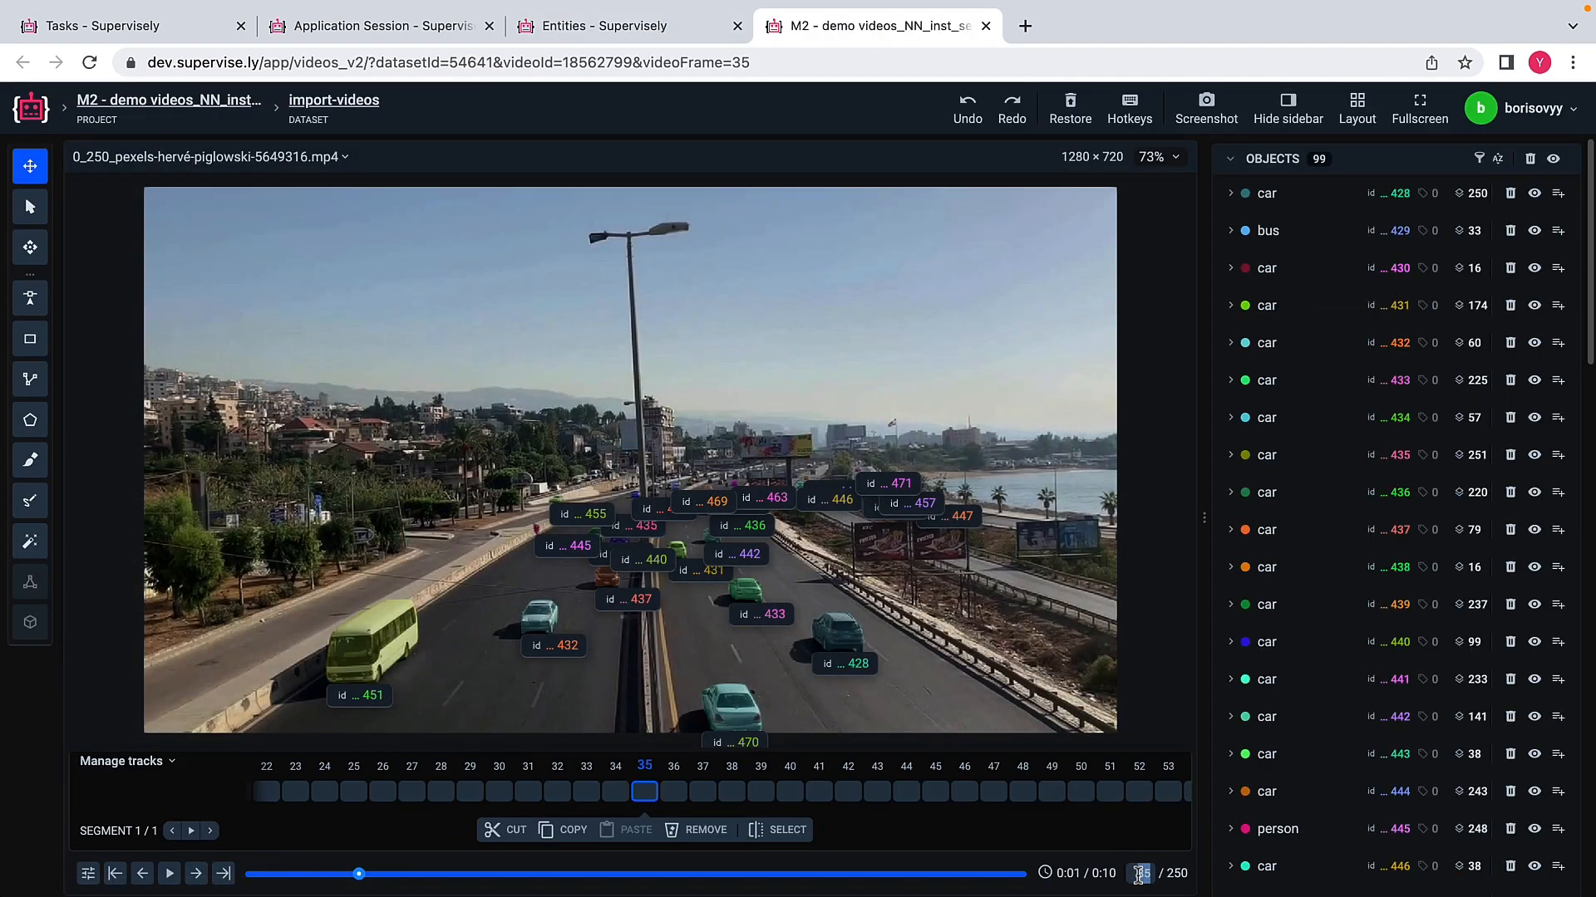
Step: Go to frame 0 of the highway video and examine the vehicle masks on selected frames up to 23
type("0")
key("Return")
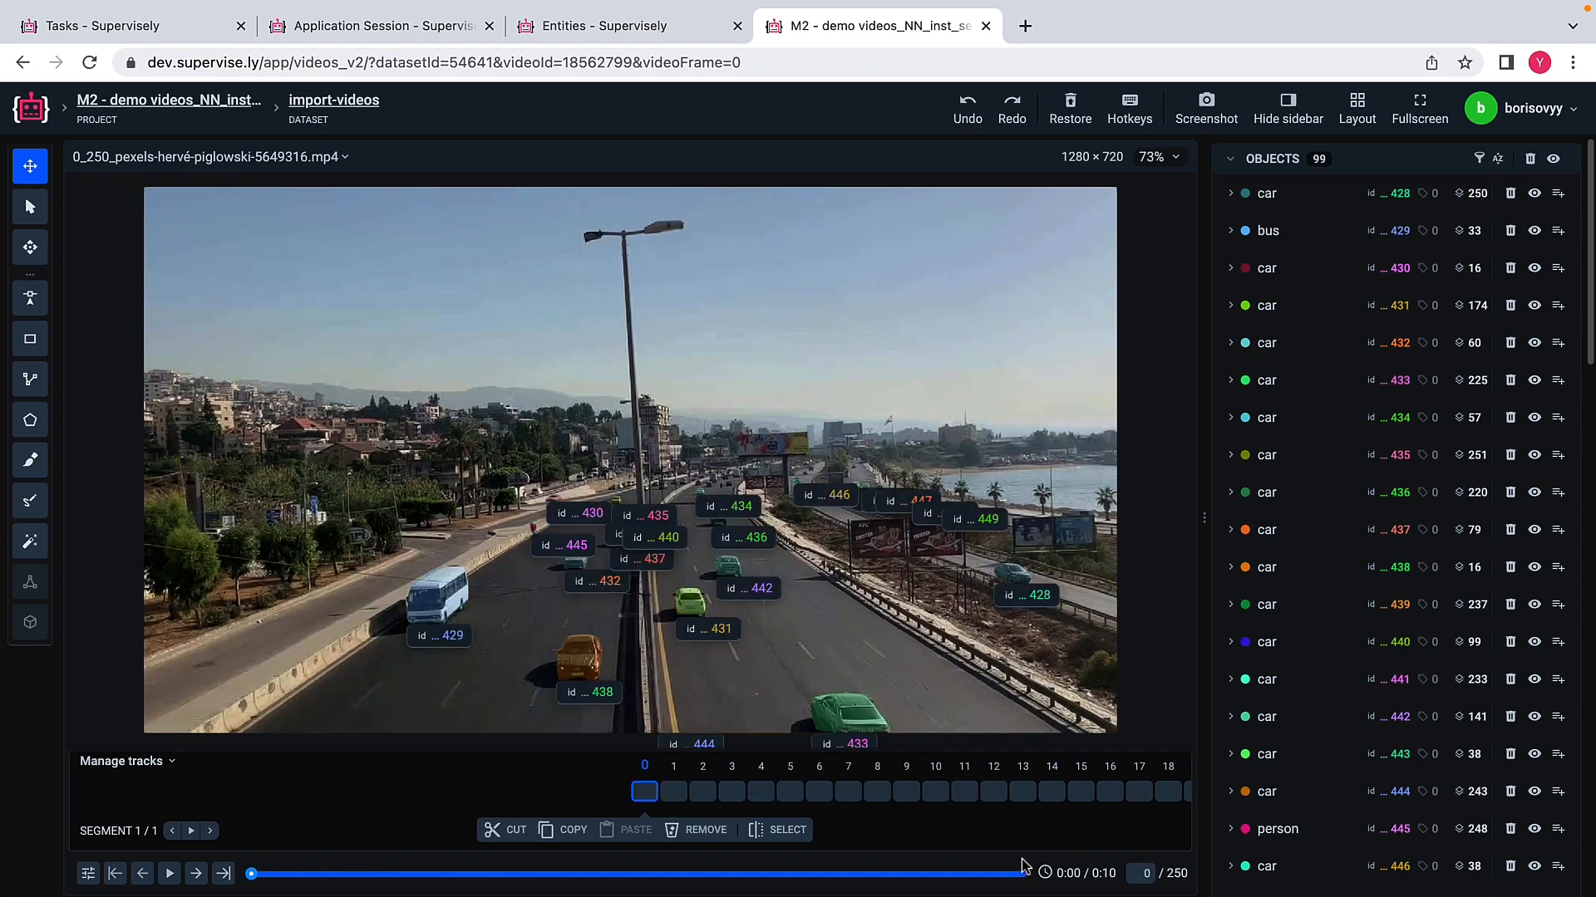
left_click(679, 792)
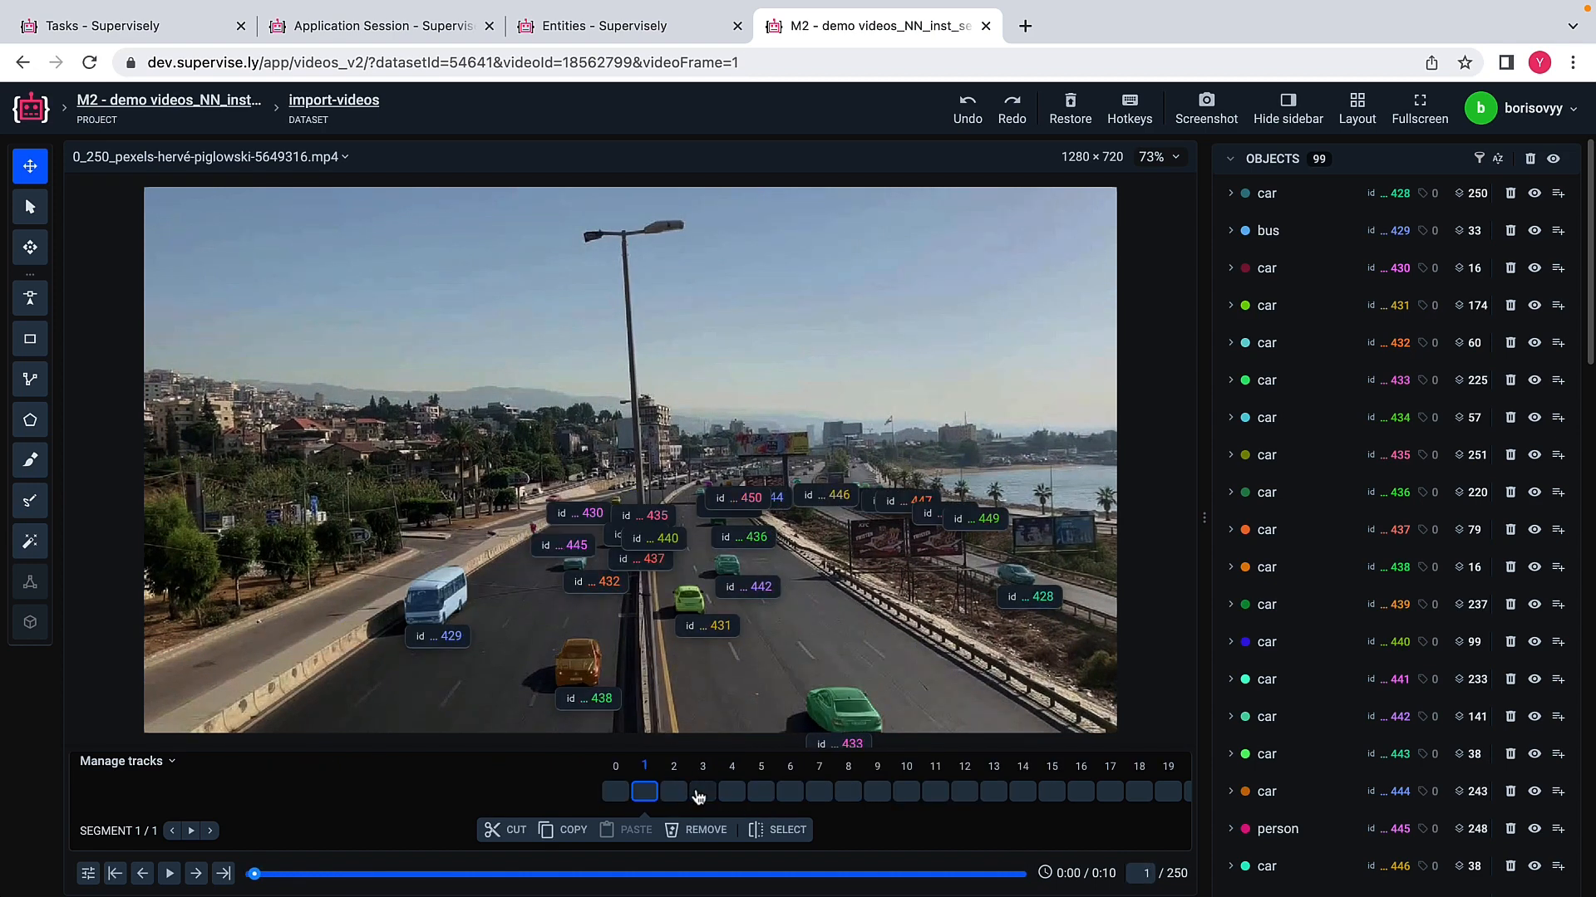
left_click(705, 793)
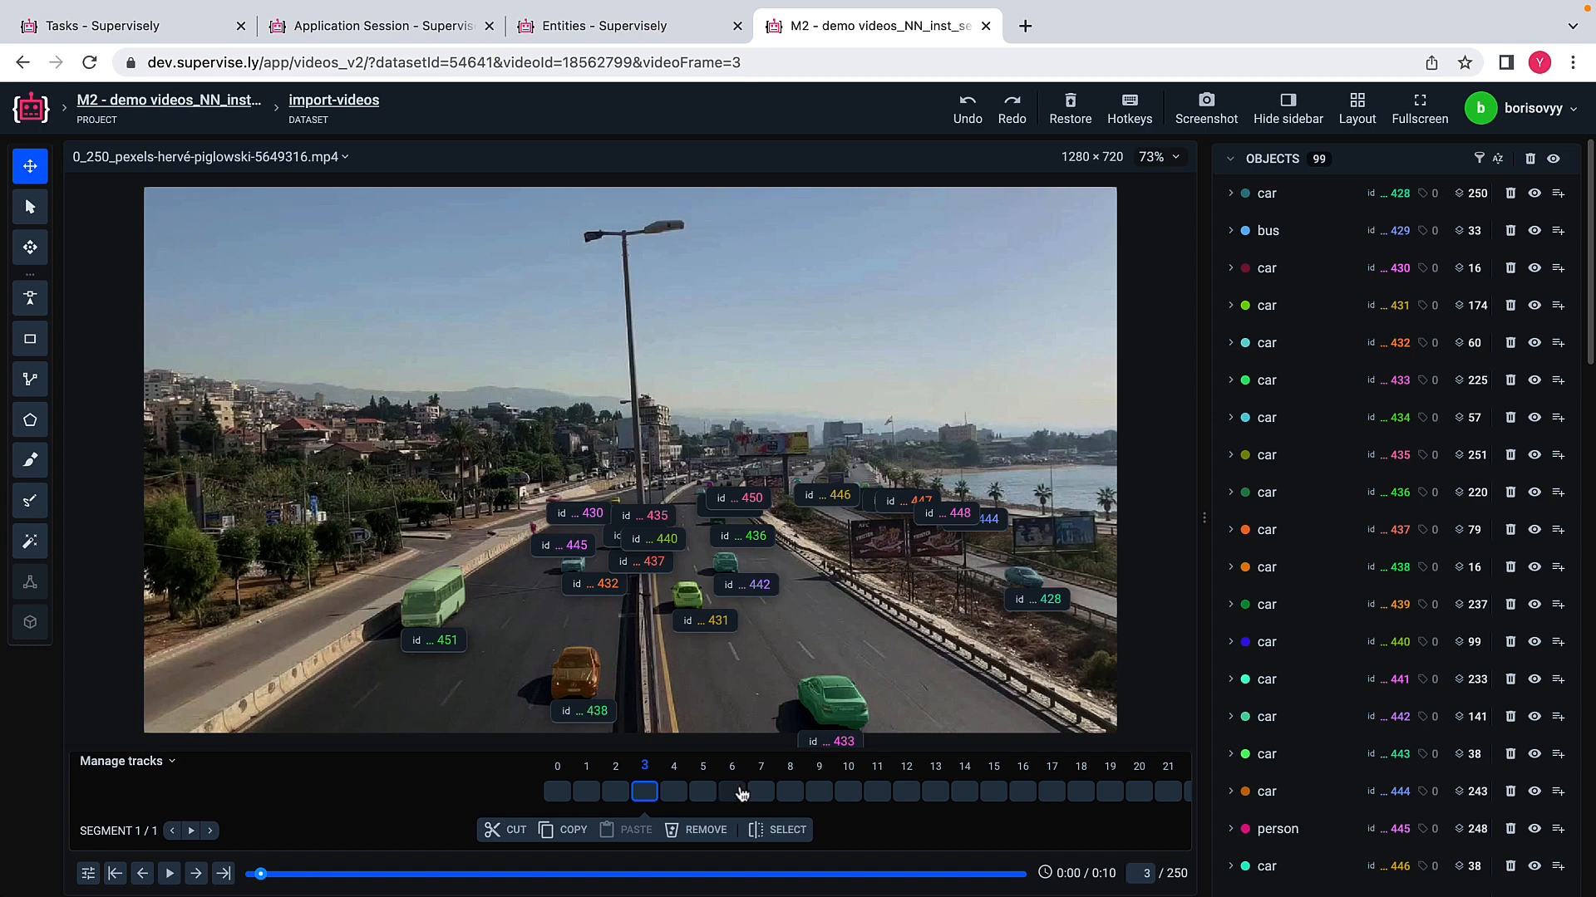
left_click(732, 792)
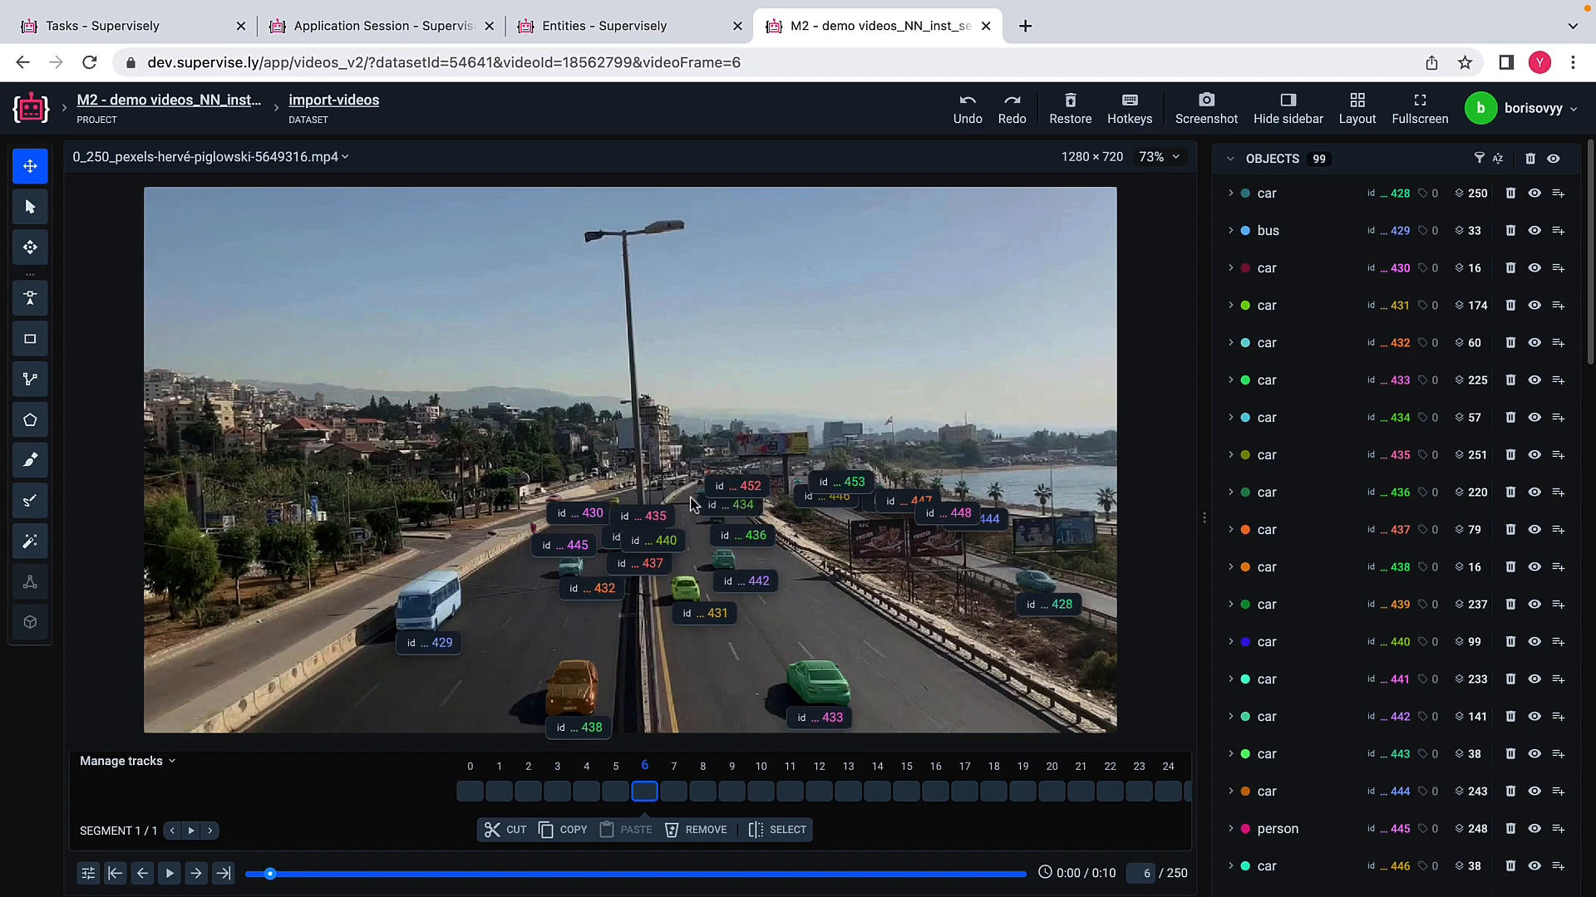
scroll(691, 503, "up", 5)
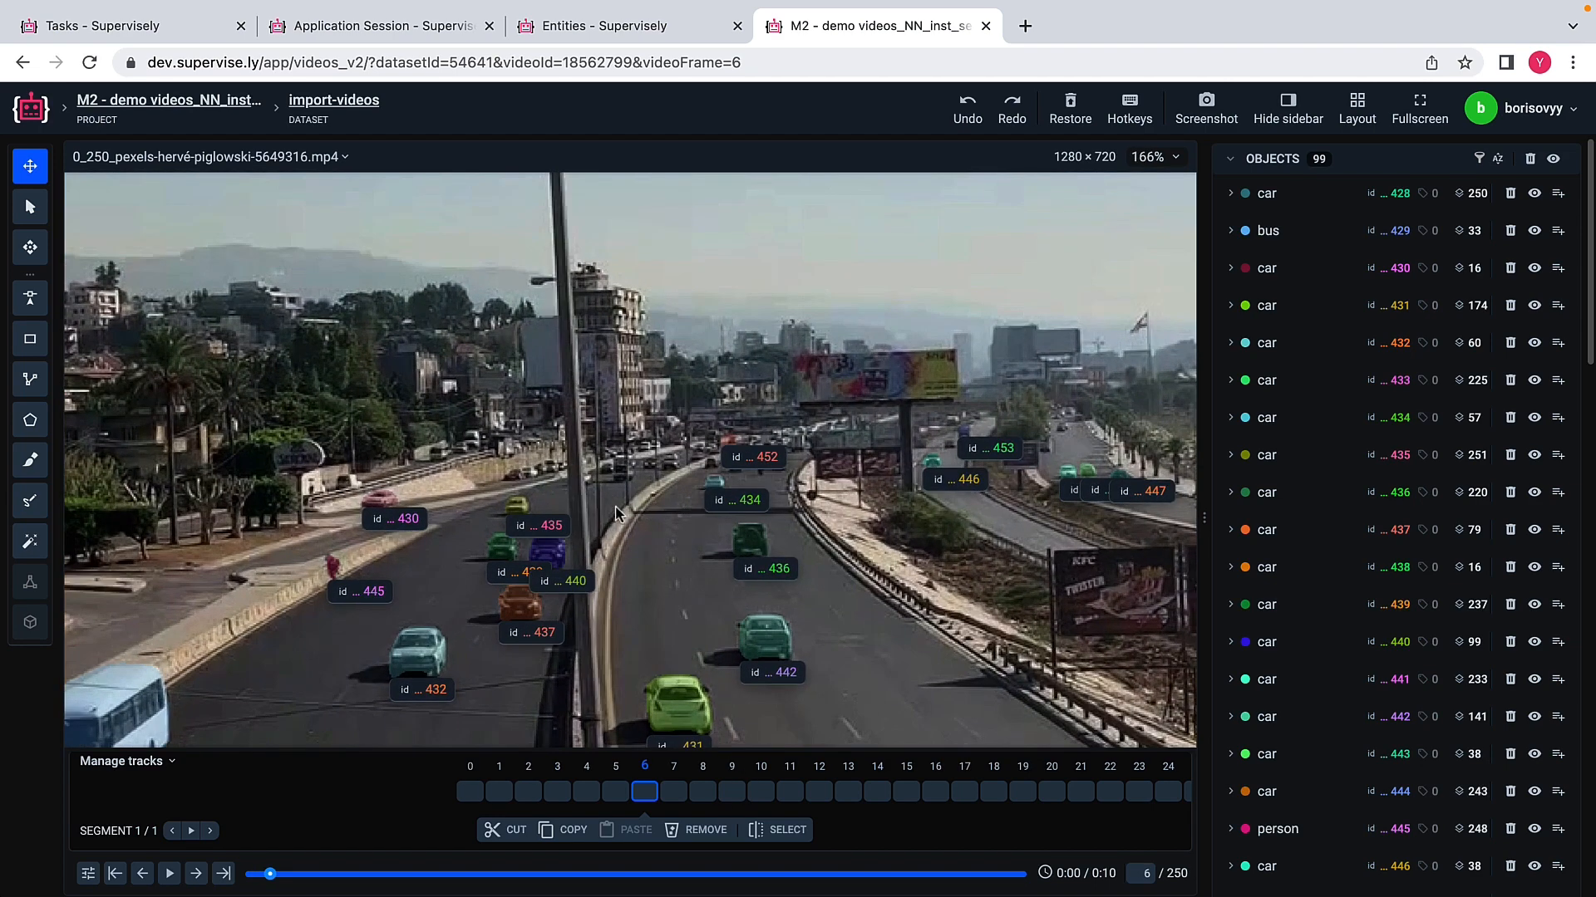
left_click(779, 793)
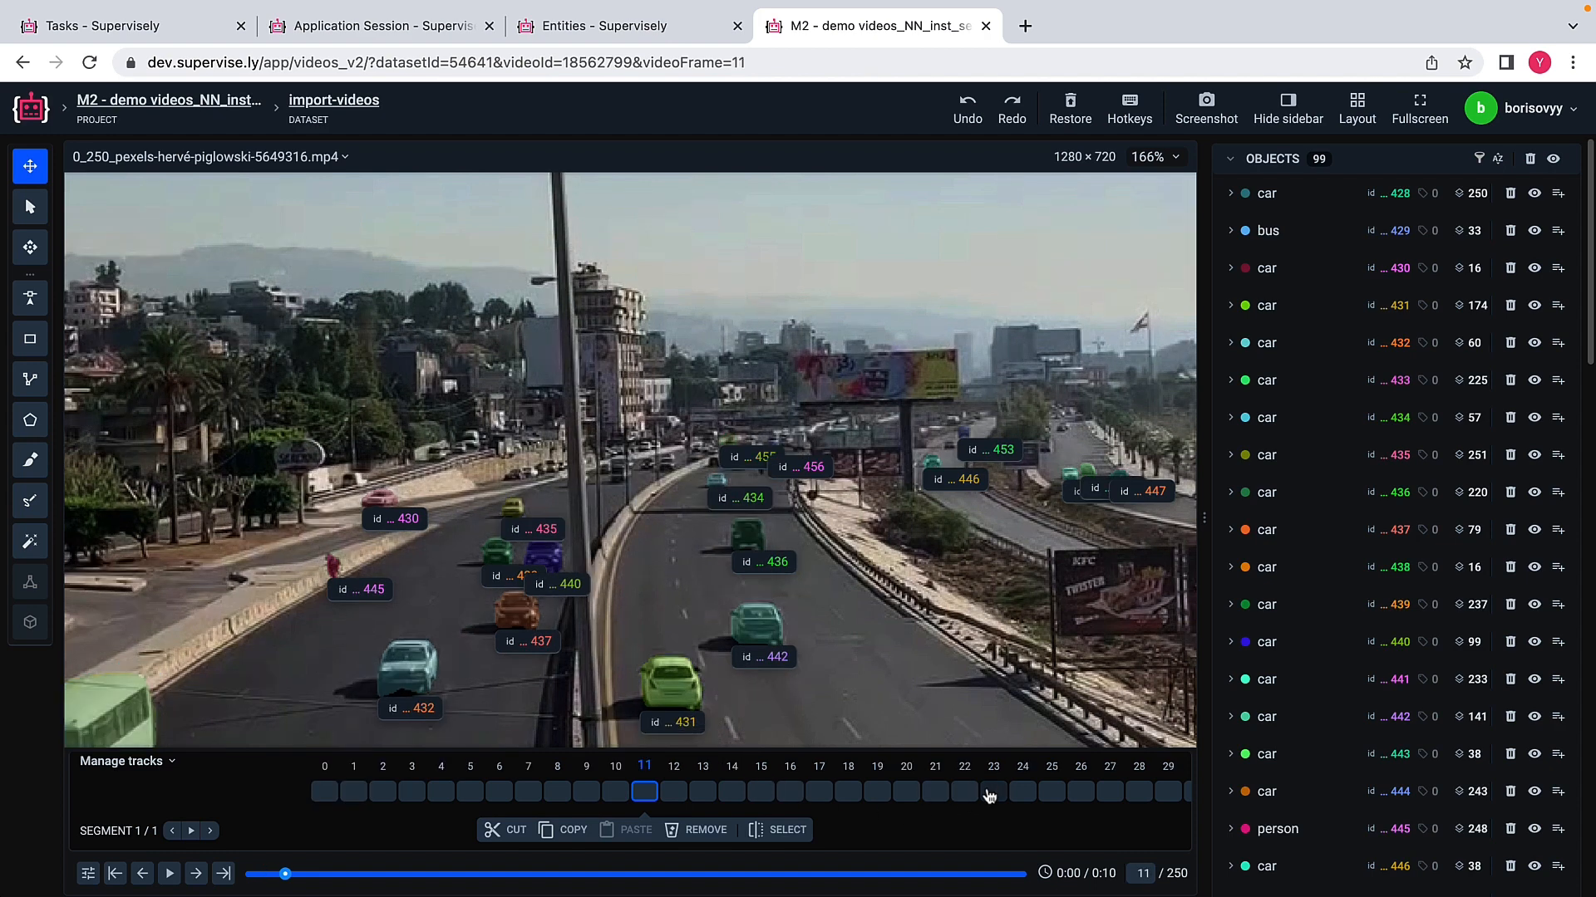
left_click(989, 793)
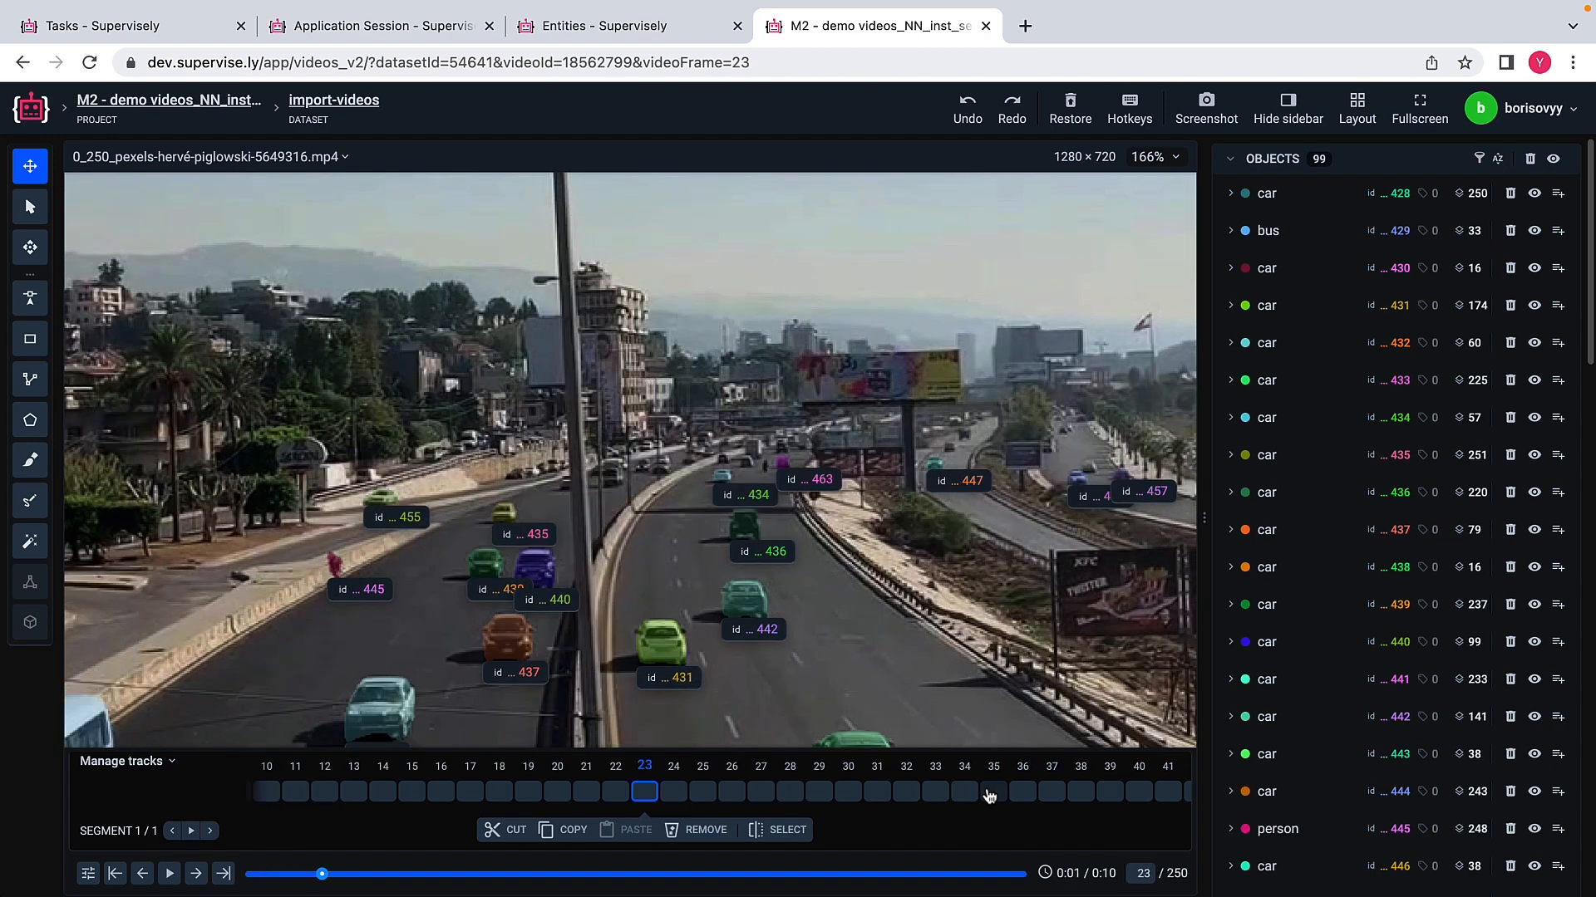
Step: Examine the vehicle masks and object IDs between frames 78 and 91 of the highway video
left_click(531, 875)
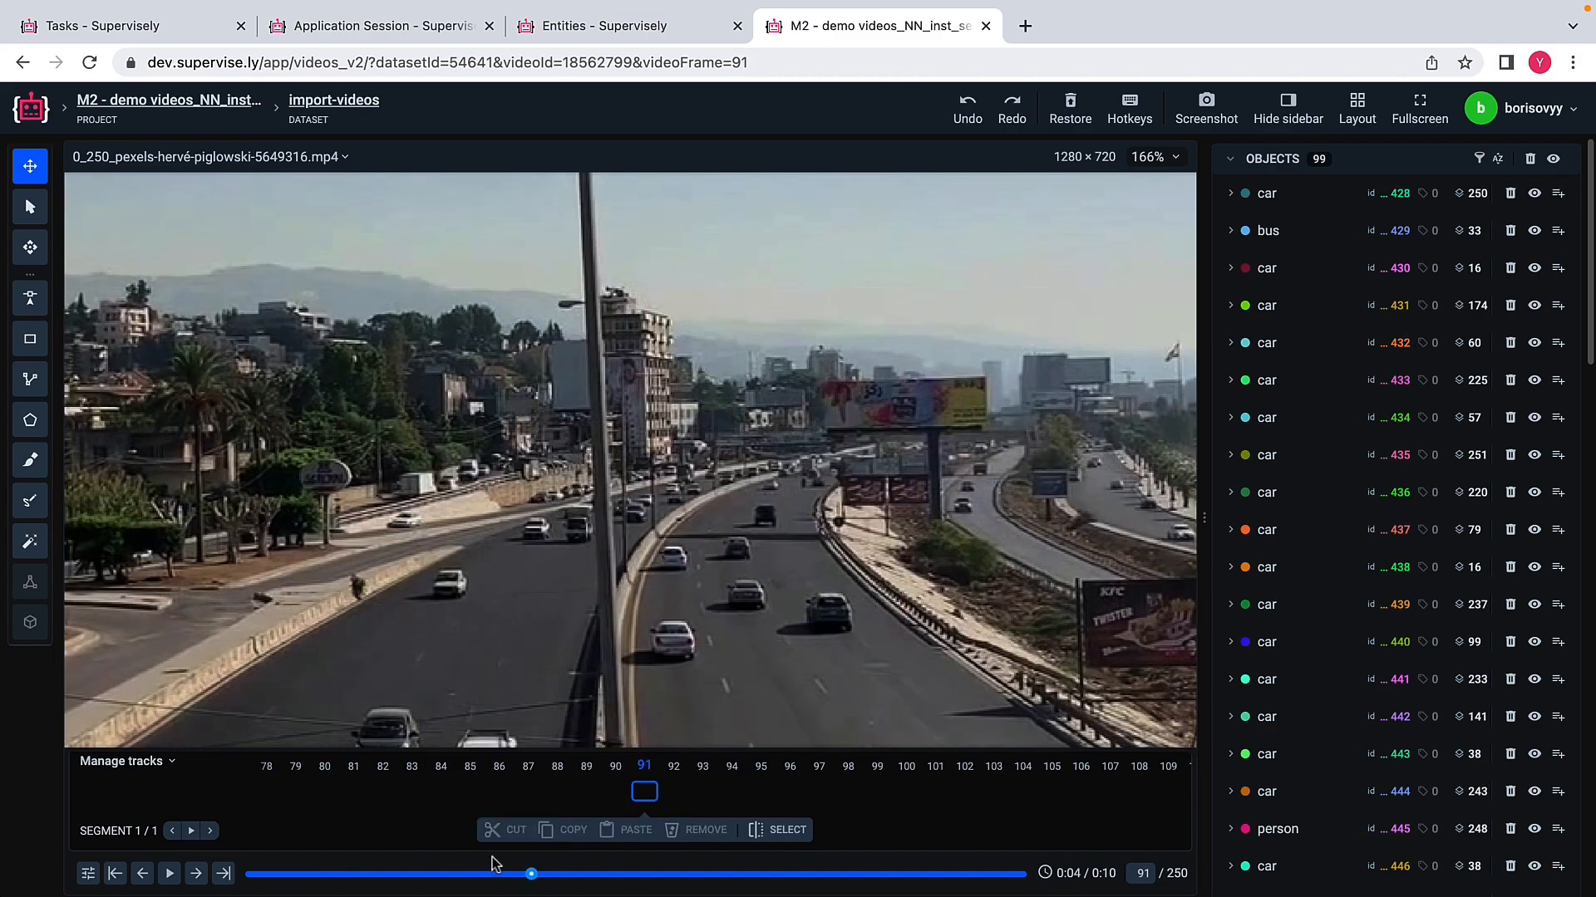
left_click(491, 874)
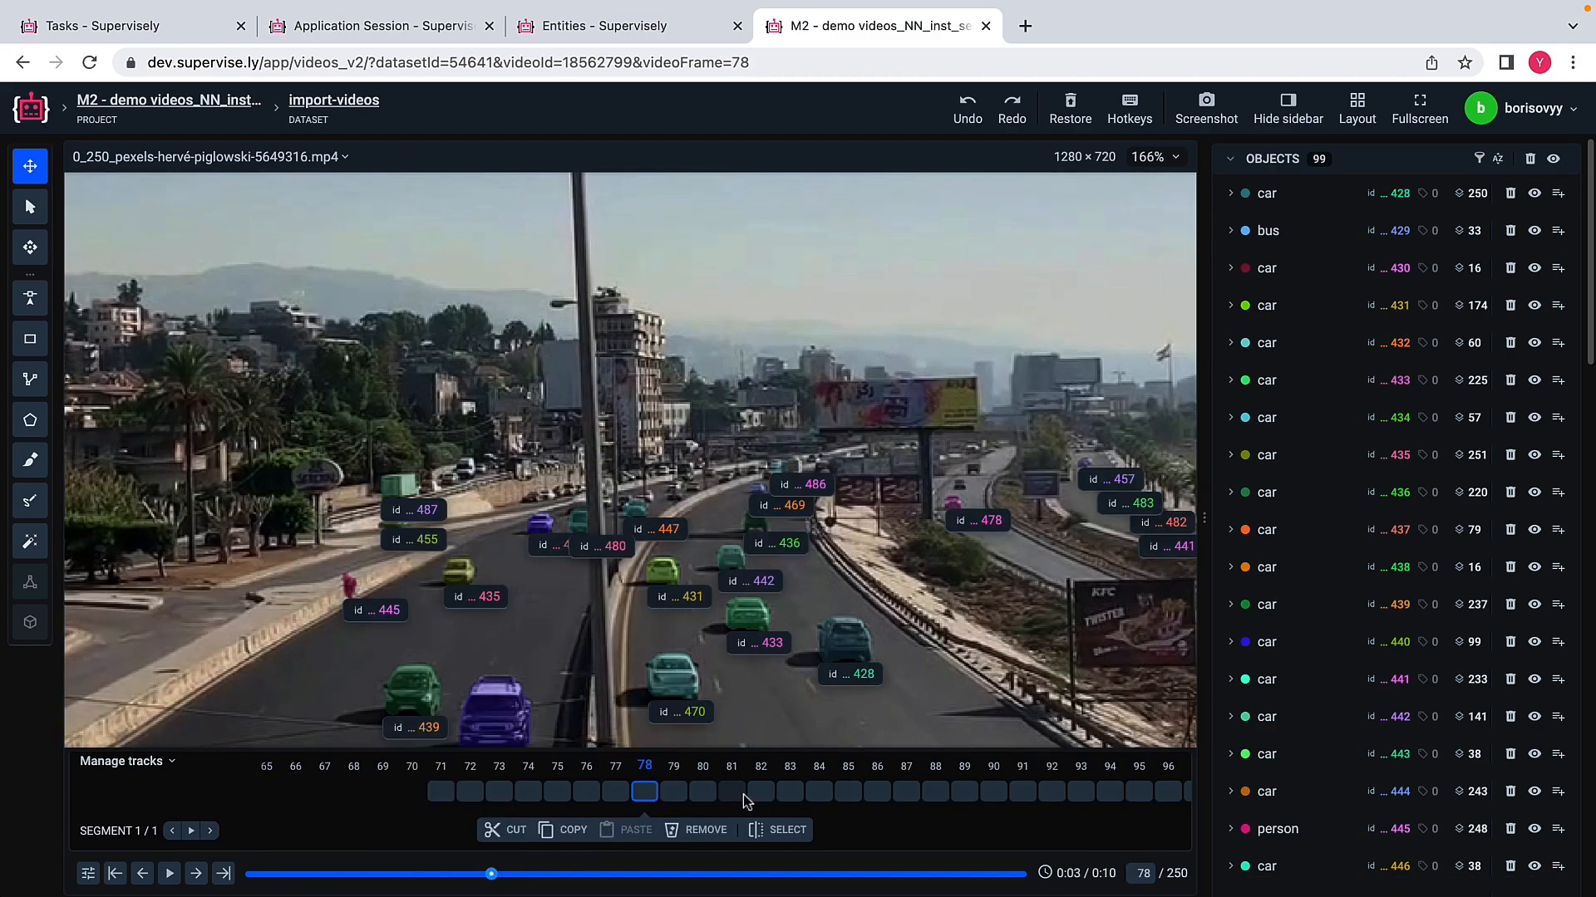
left_click(765, 798)
key("Right")
key("Right")
key("Right")
key("Right")
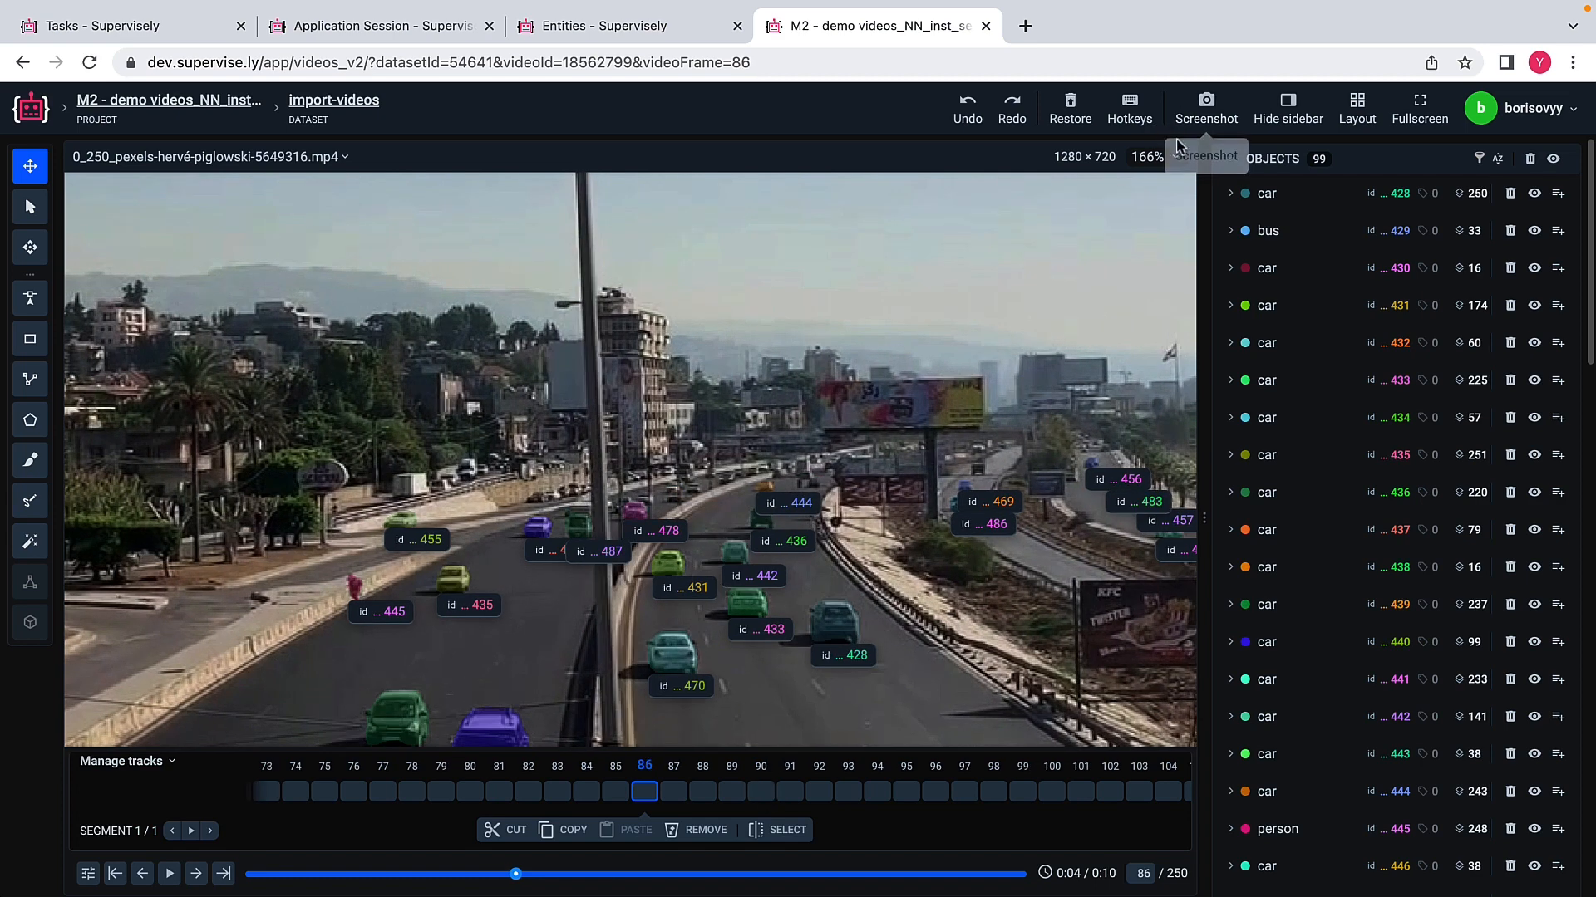
Step: Fit the whole frame in view and check the masks on several frames up to 159
left_click(1168, 162)
left_click(1137, 192)
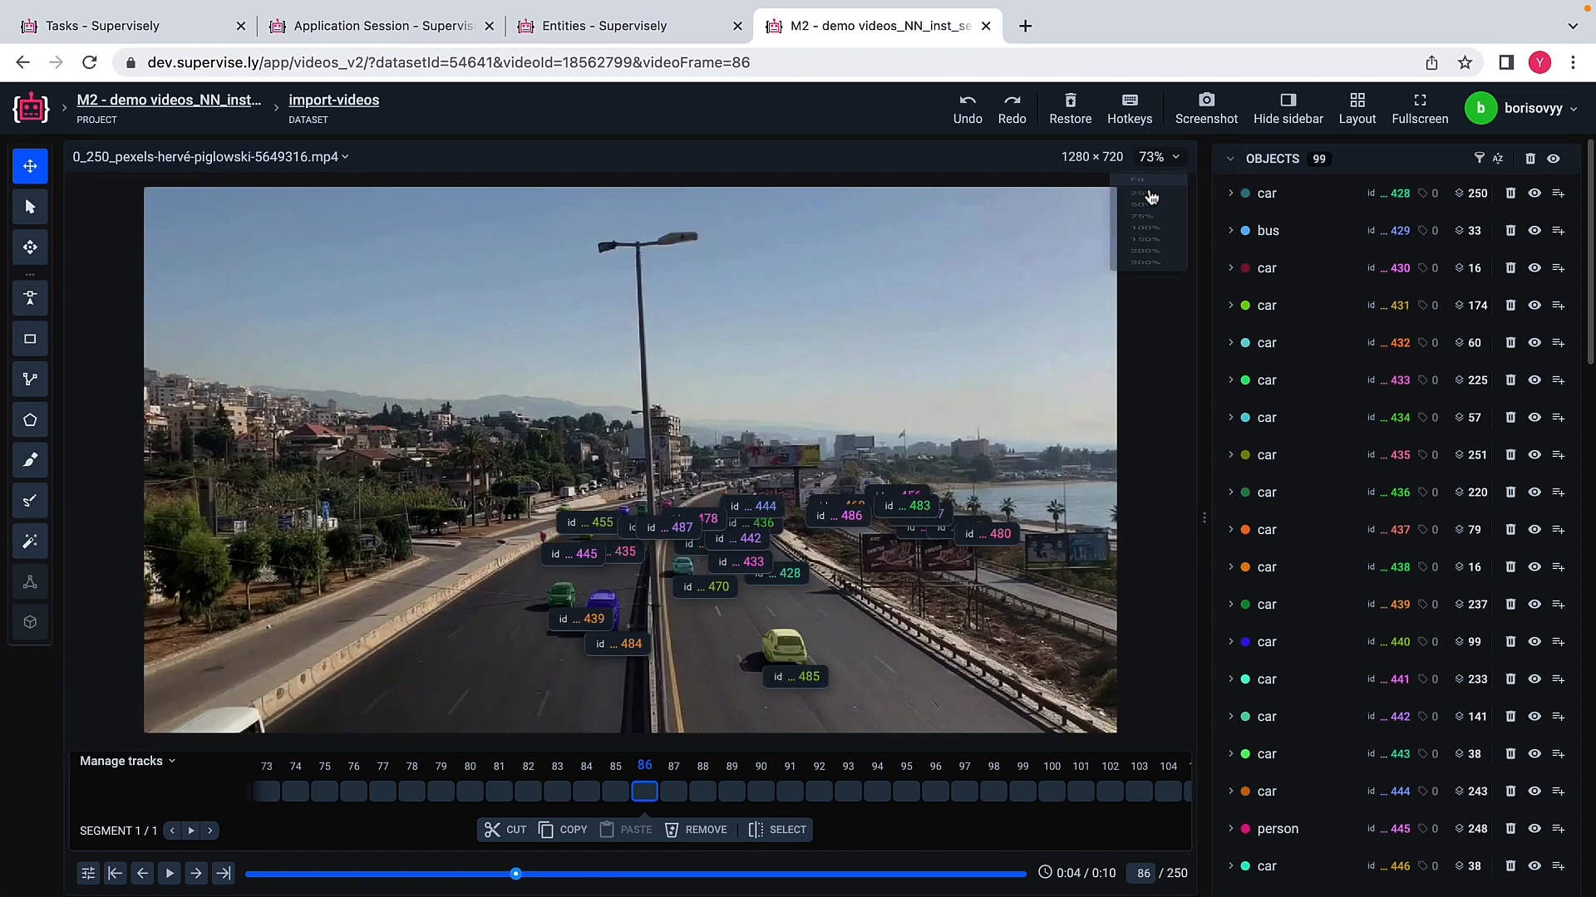
left_click(704, 792)
left_click(785, 796)
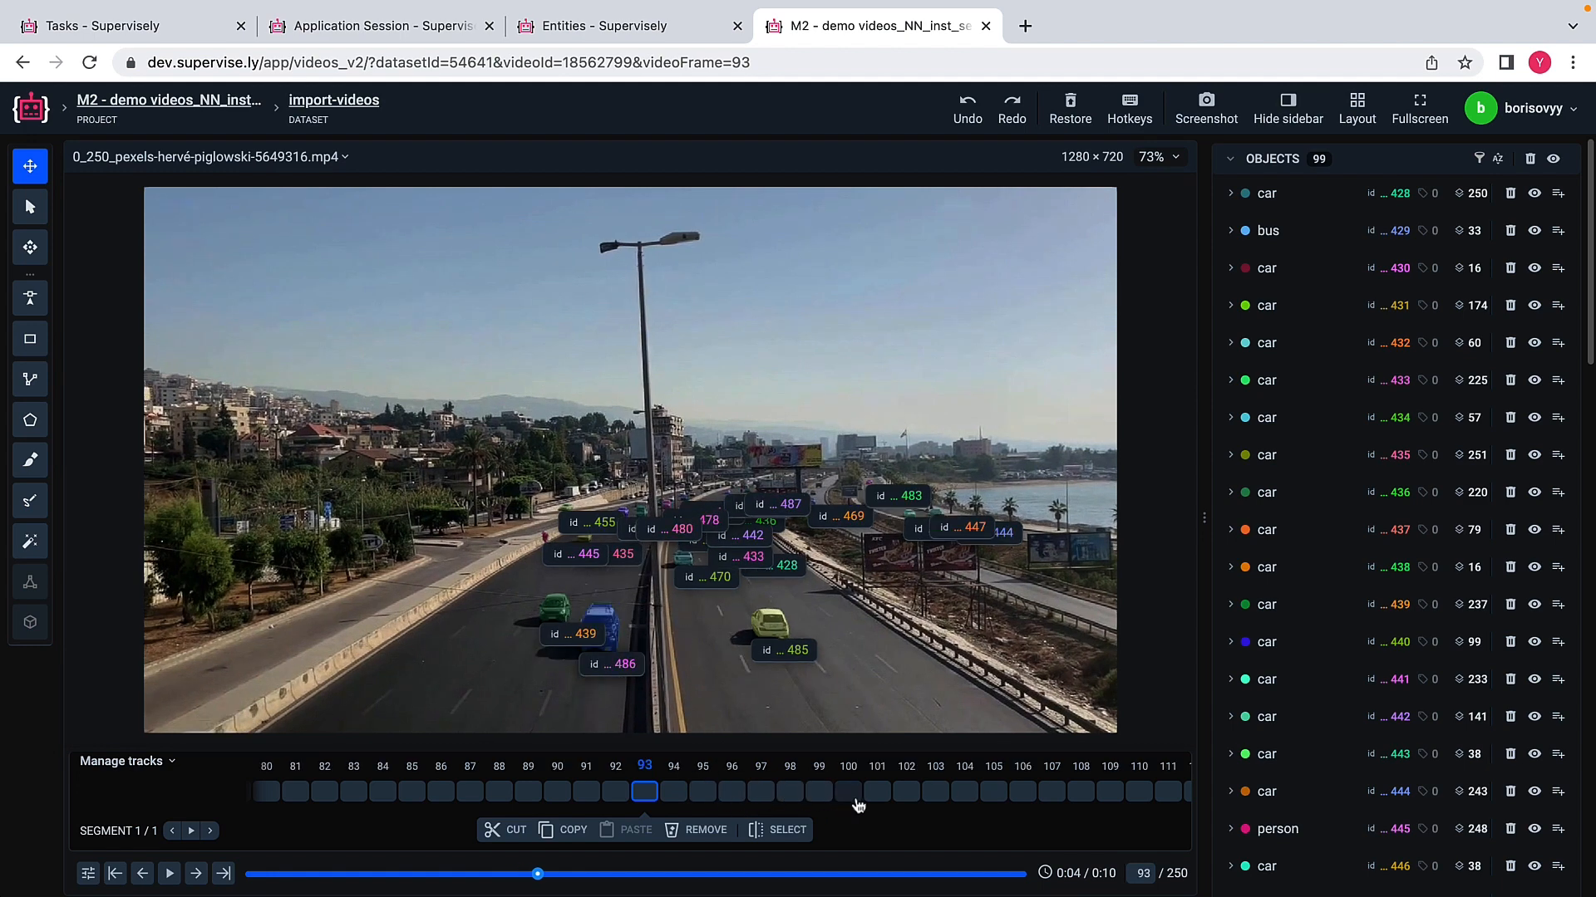
left_click(875, 801)
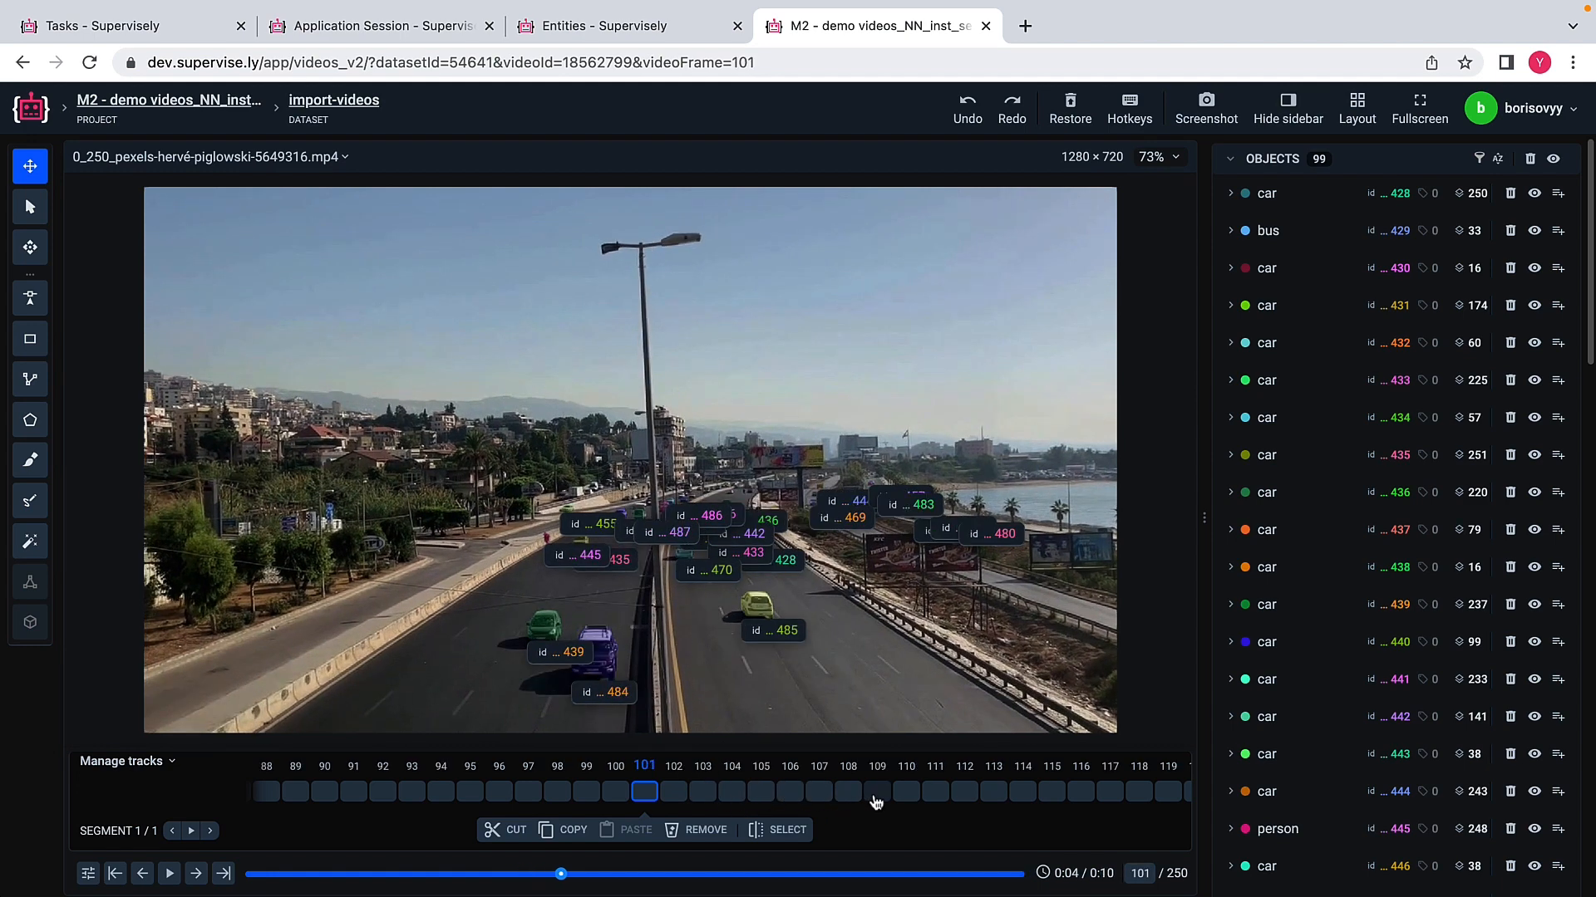
left_click(964, 801)
left_click(1077, 798)
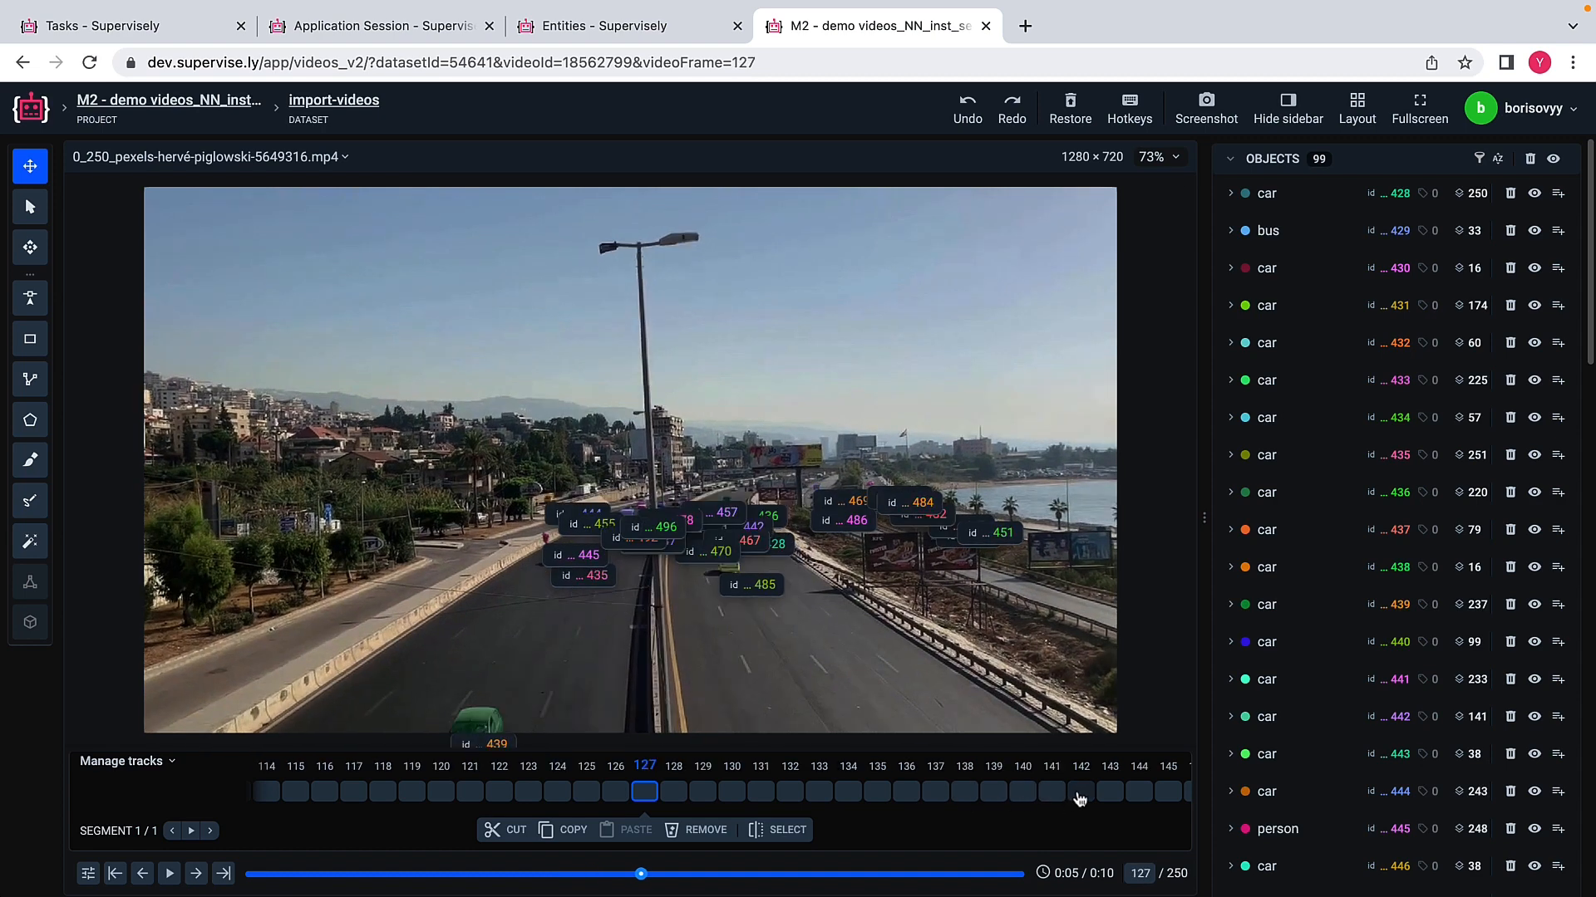
left_click(1140, 800)
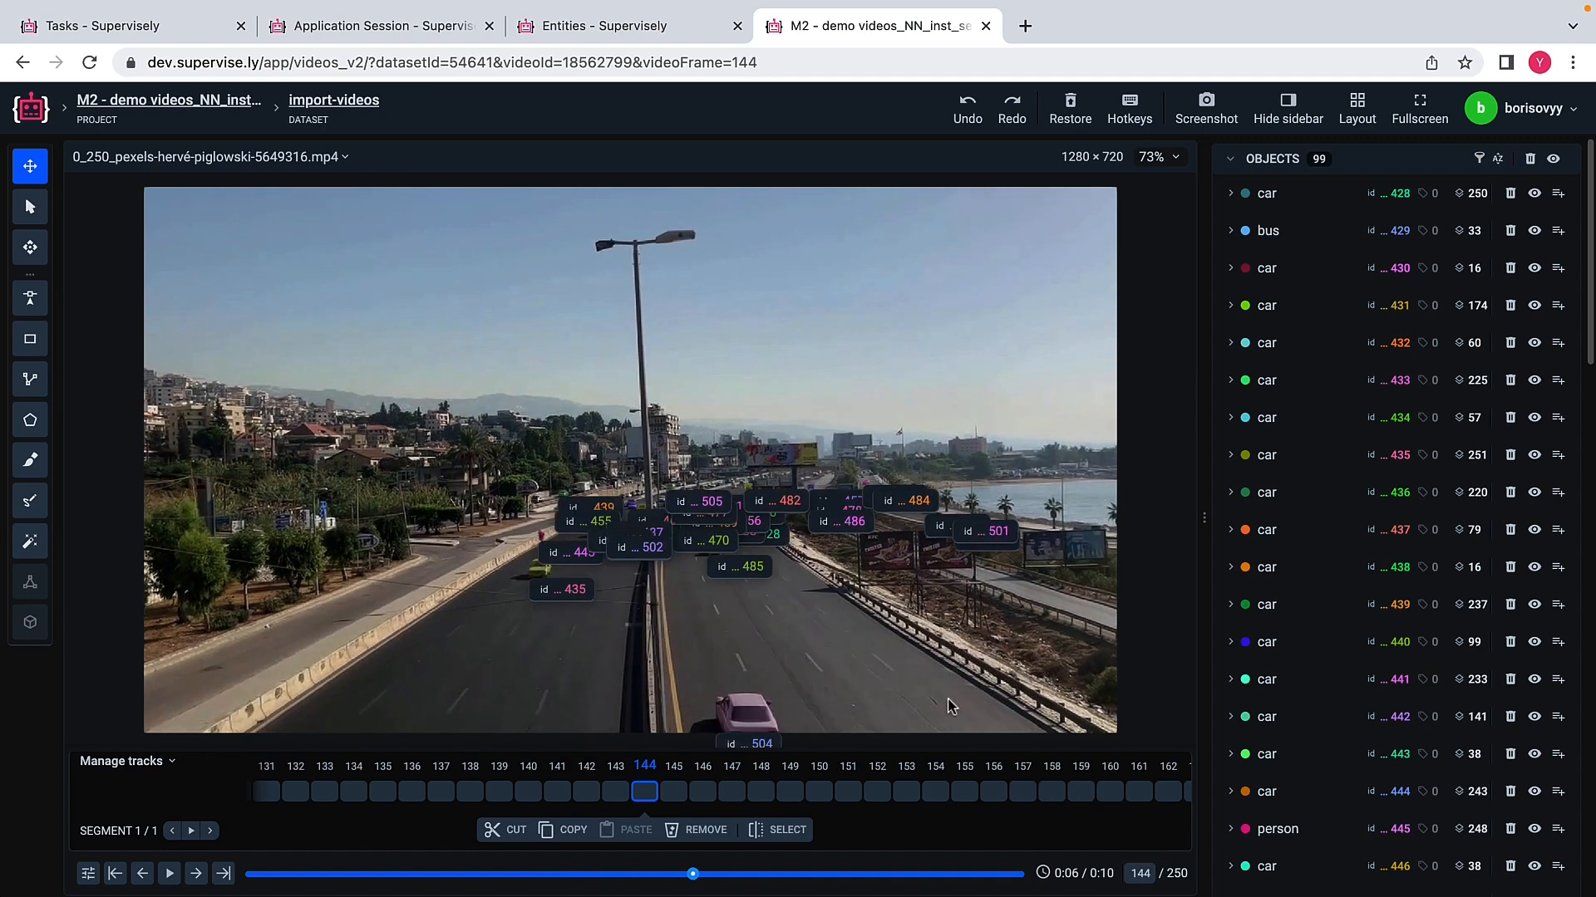
scroll(875, 639, "down", 3)
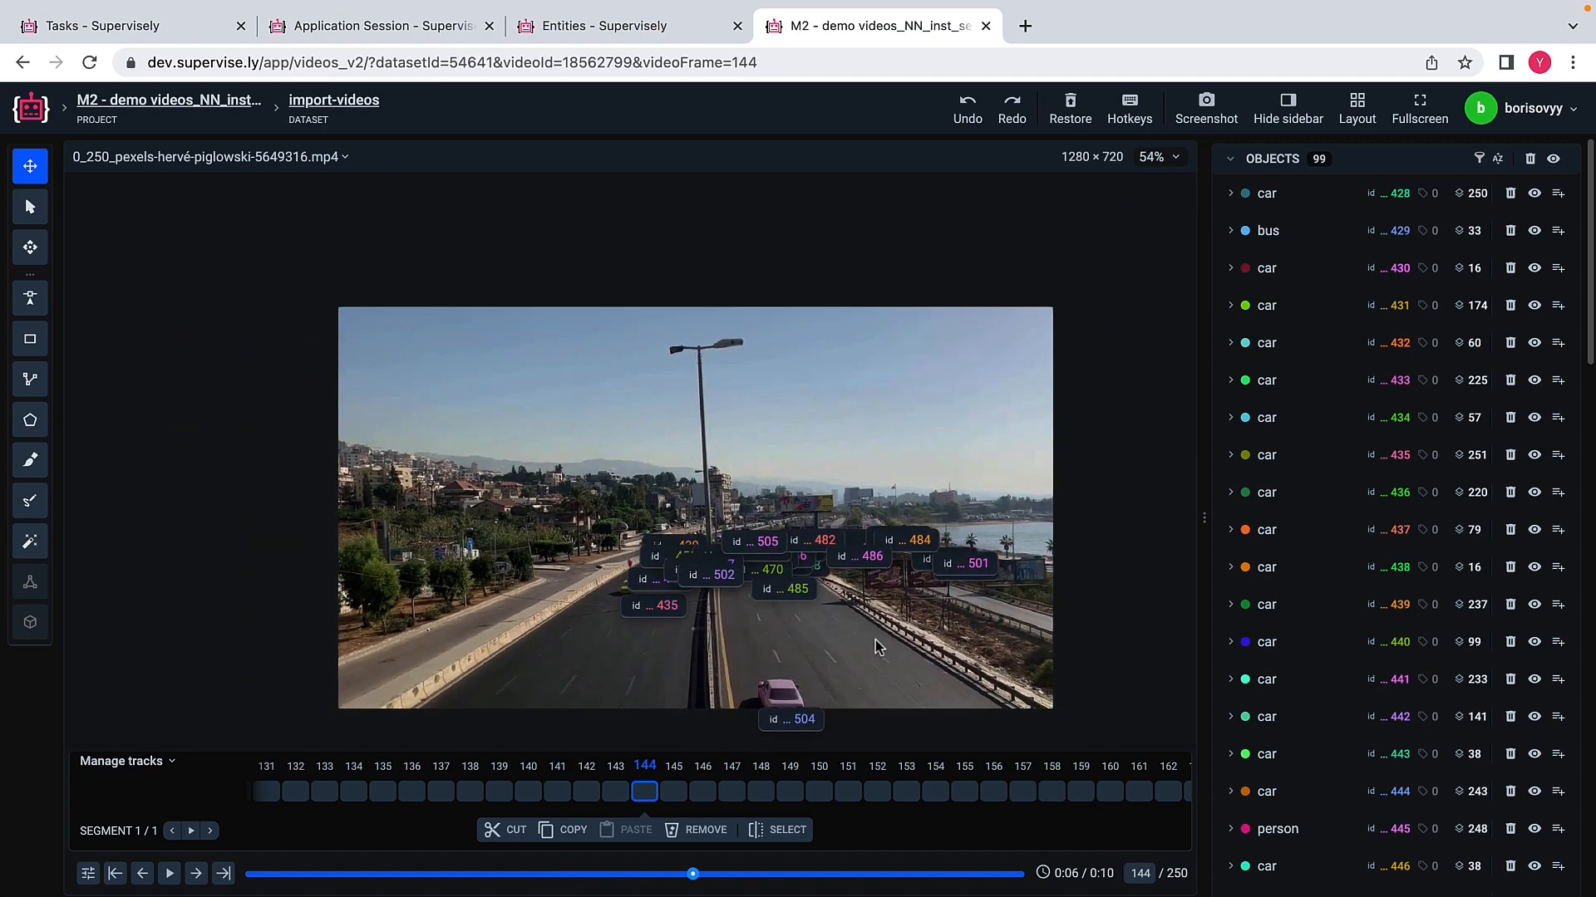
left_click(1081, 798)
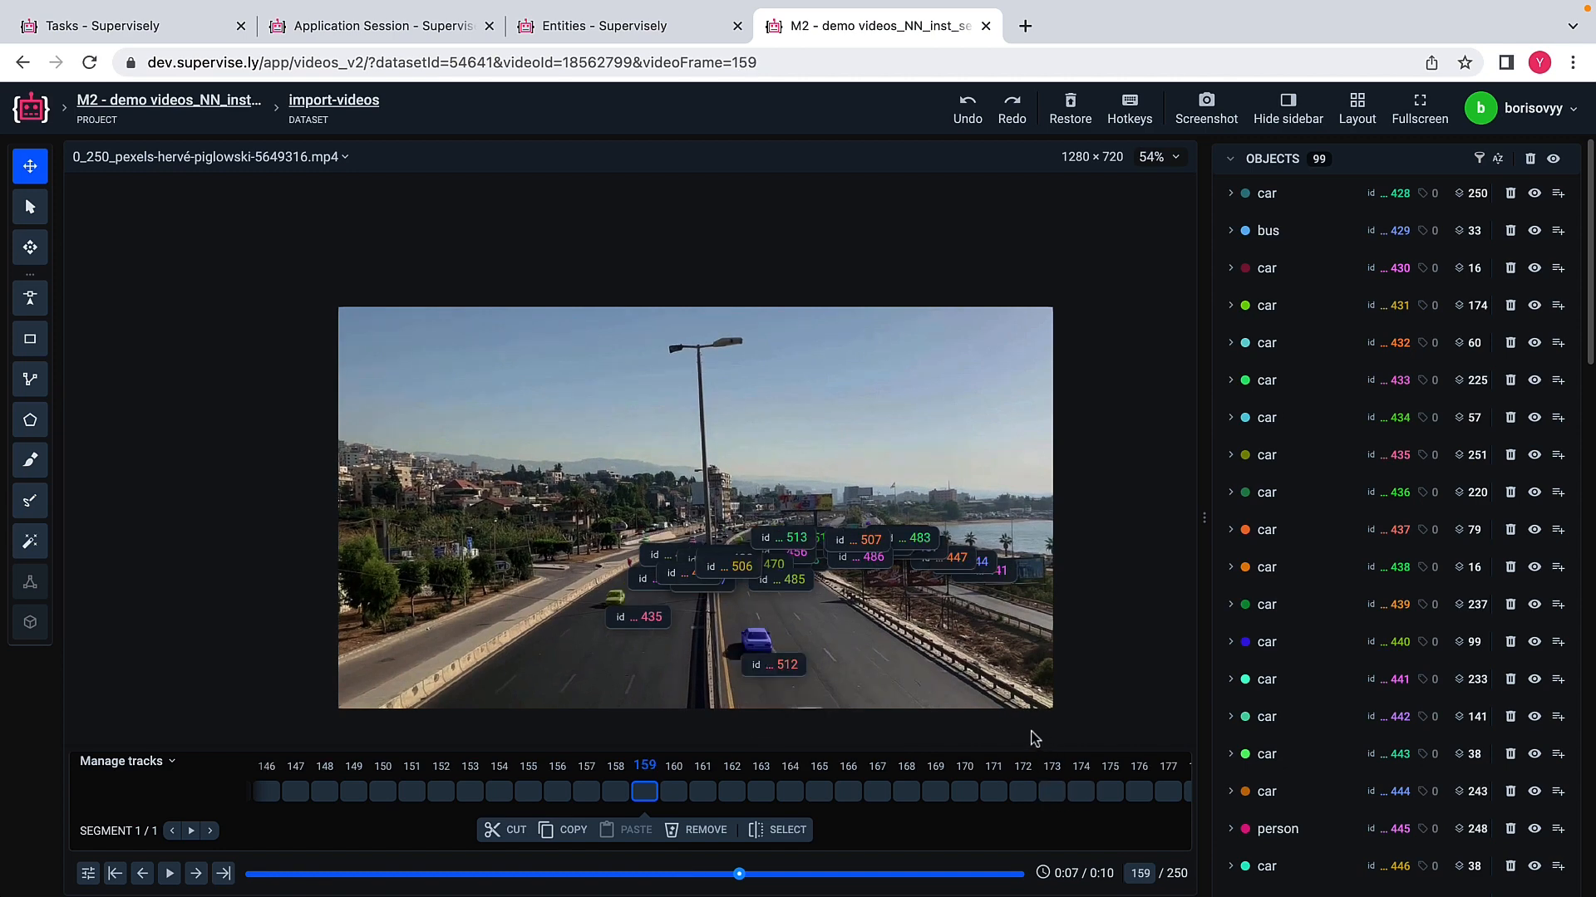
Step: Turn off Show Object ID in the figure settings to hide the labels over the masks
scroll(1313, 582, "down", 10)
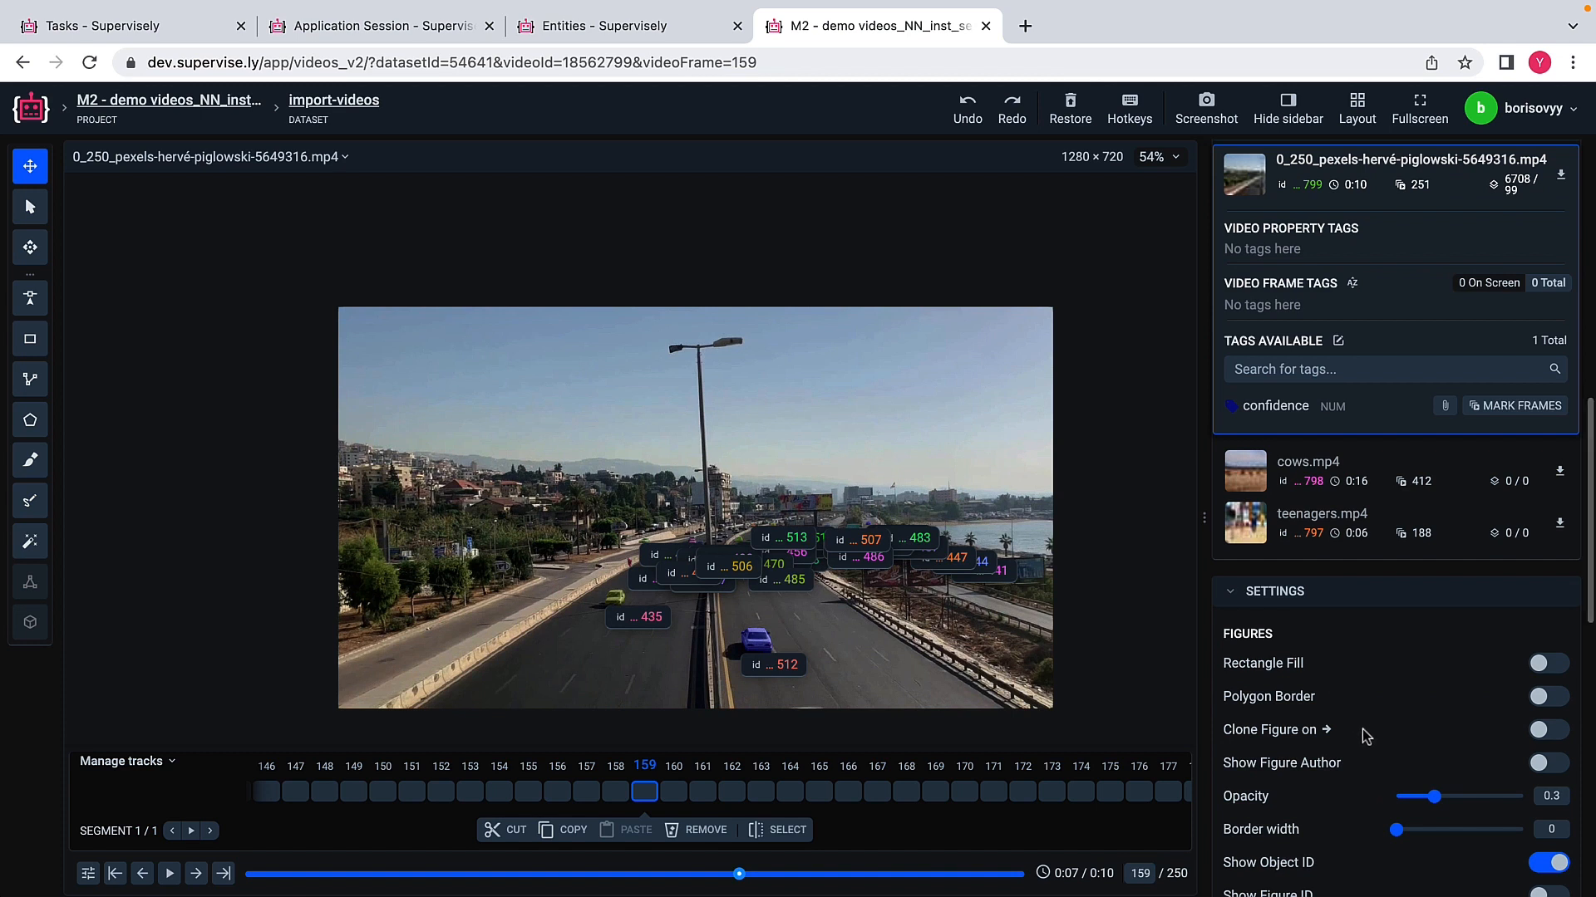
scroll(1365, 735, "down", 5)
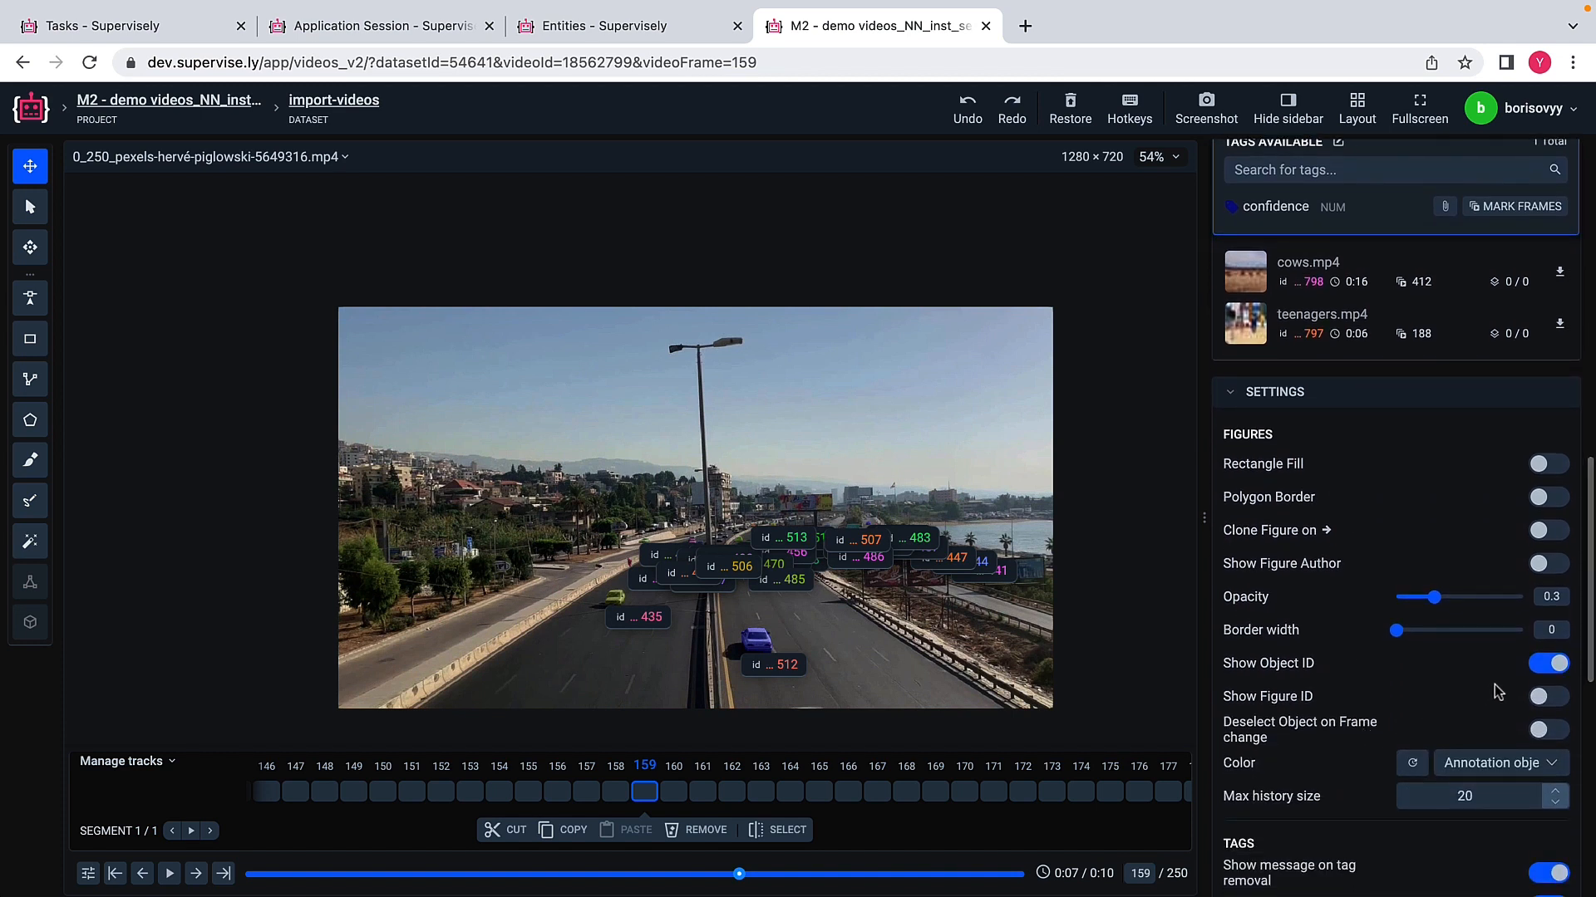
left_click(1537, 669)
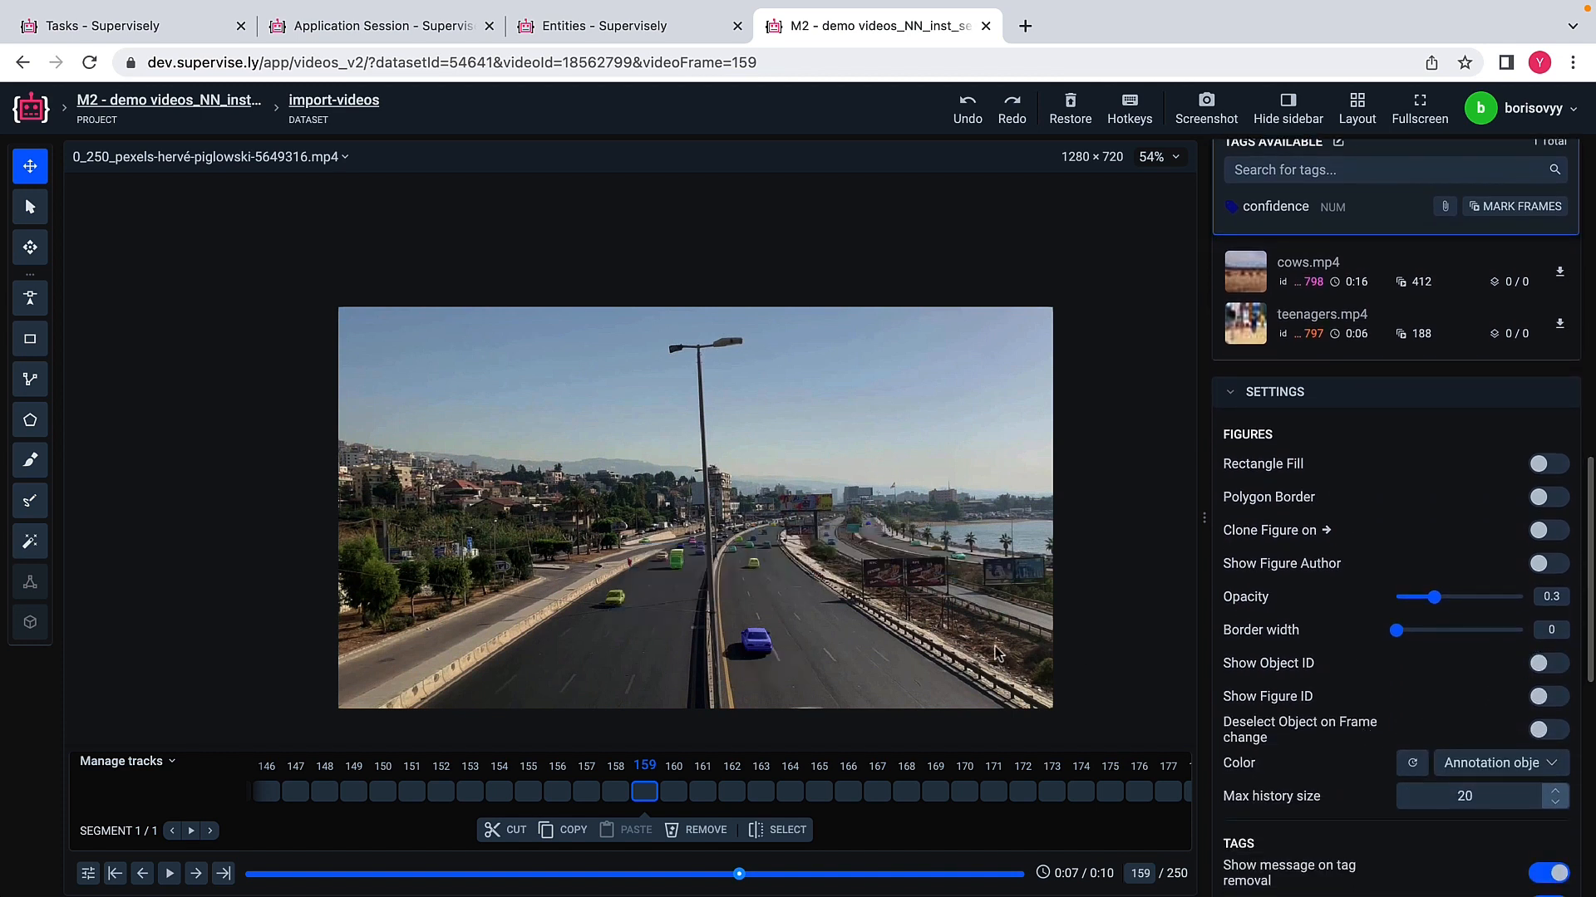
Step: Review the unlabelled vehicle masks on frames 166, 179 and 195
left_click(852, 794)
left_click(1036, 800)
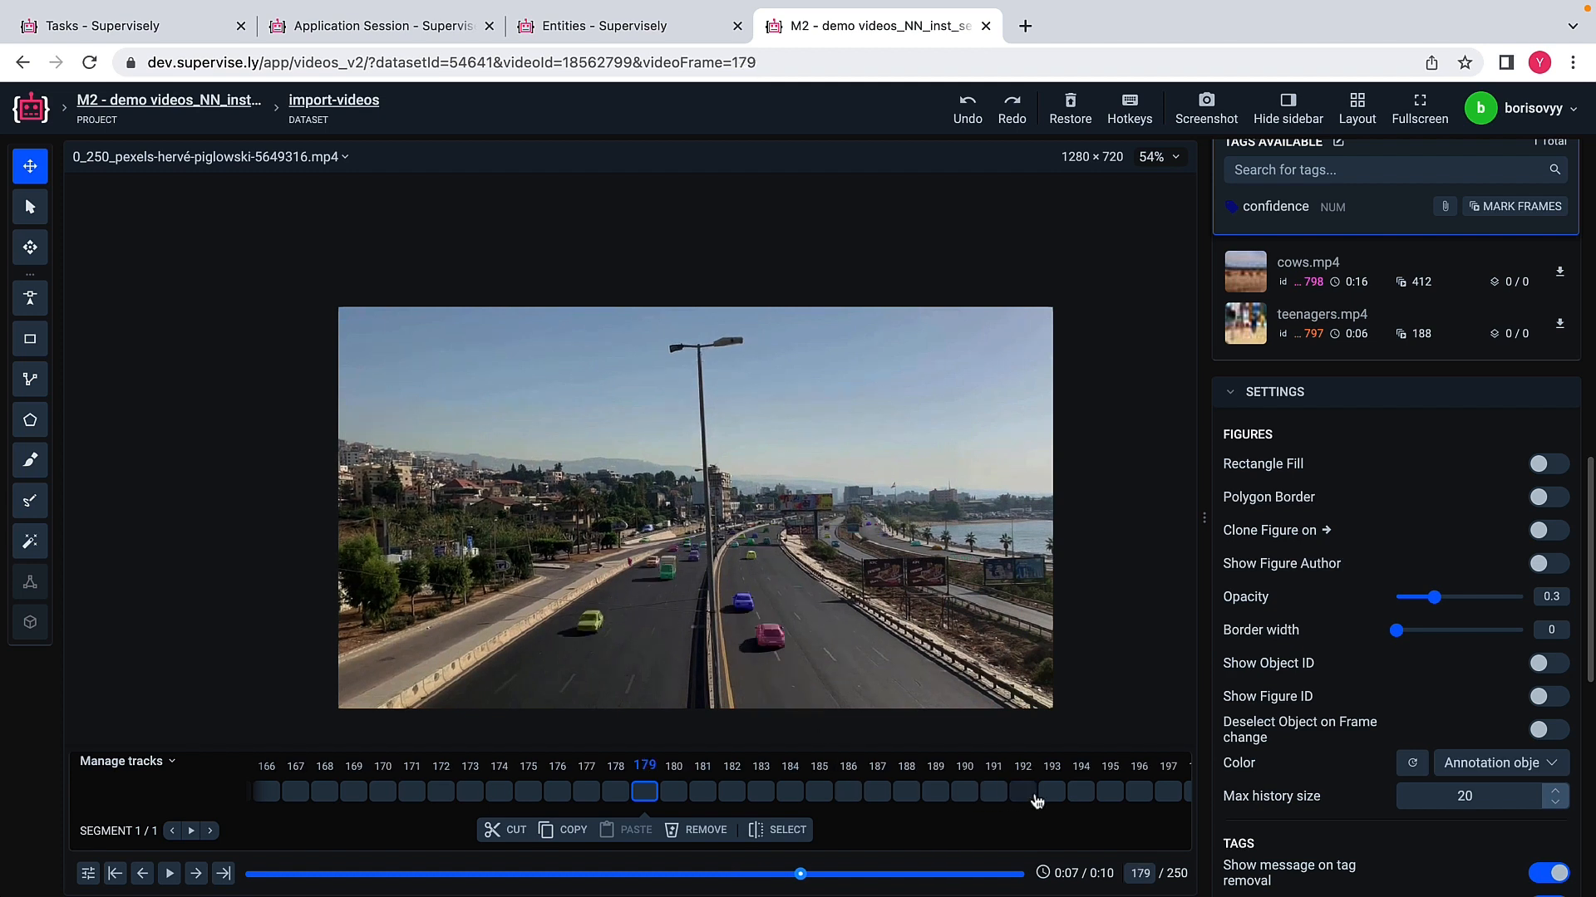
left_click(1104, 806)
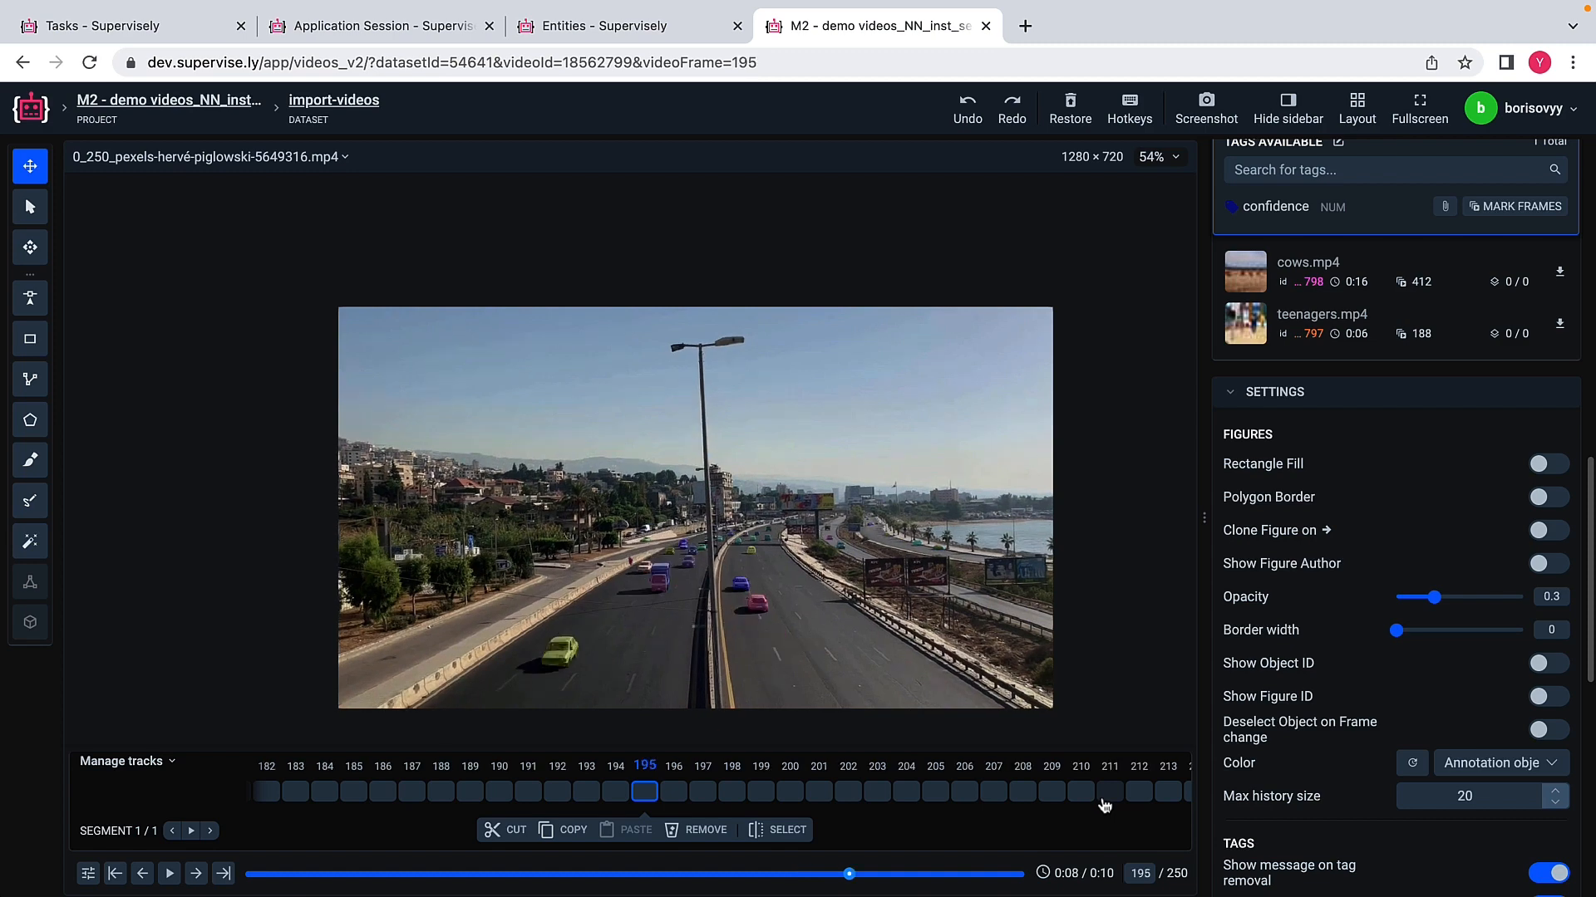
Step: Switch to the cows.mp4 video and bring its list of objects into view
left_click(1254, 283)
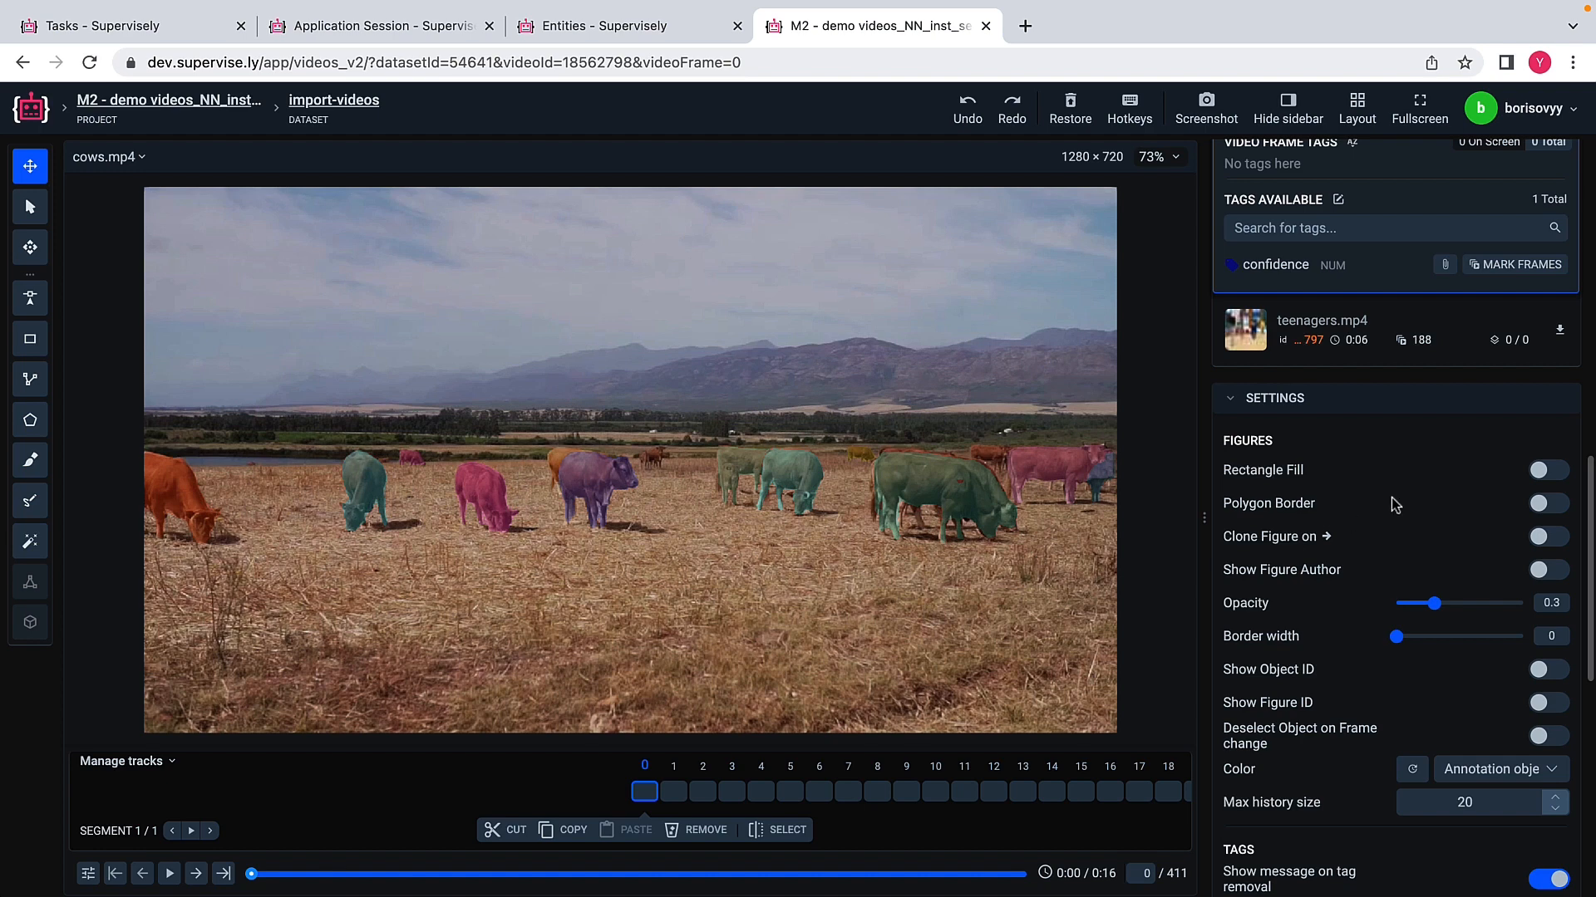
scroll(1392, 498, "up", 1)
scroll(1394, 506, "up", 10)
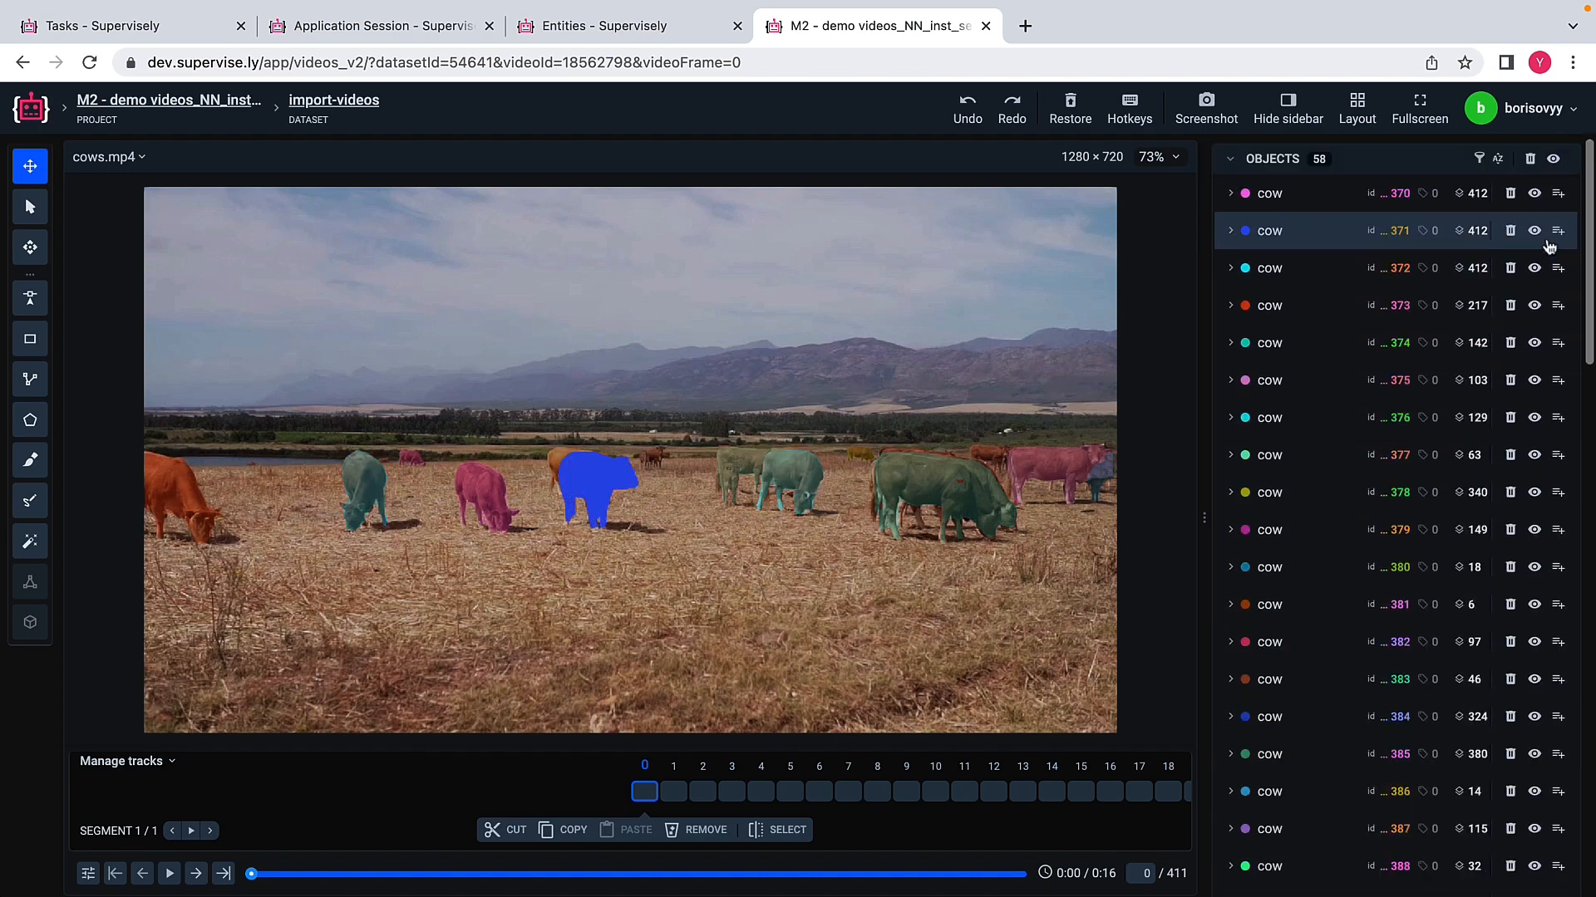
Step: Toggle the visibility of all cow objects off and back on to compare the masks with the original frame
left_click(1552, 164)
left_click(1552, 164)
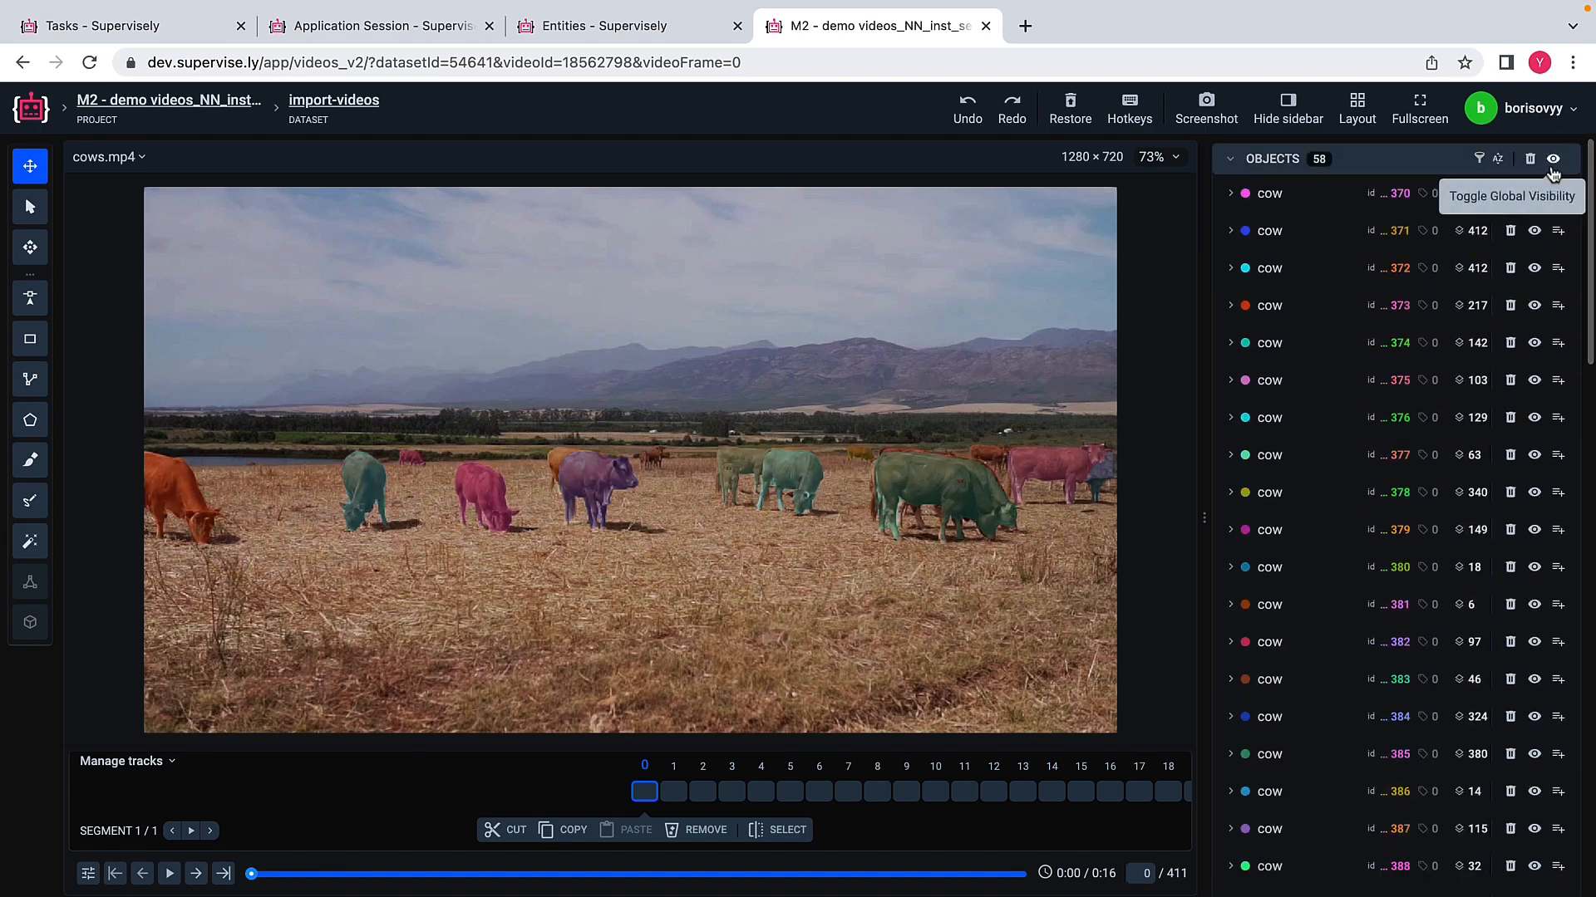
left_click(1552, 164)
left_click(1553, 166)
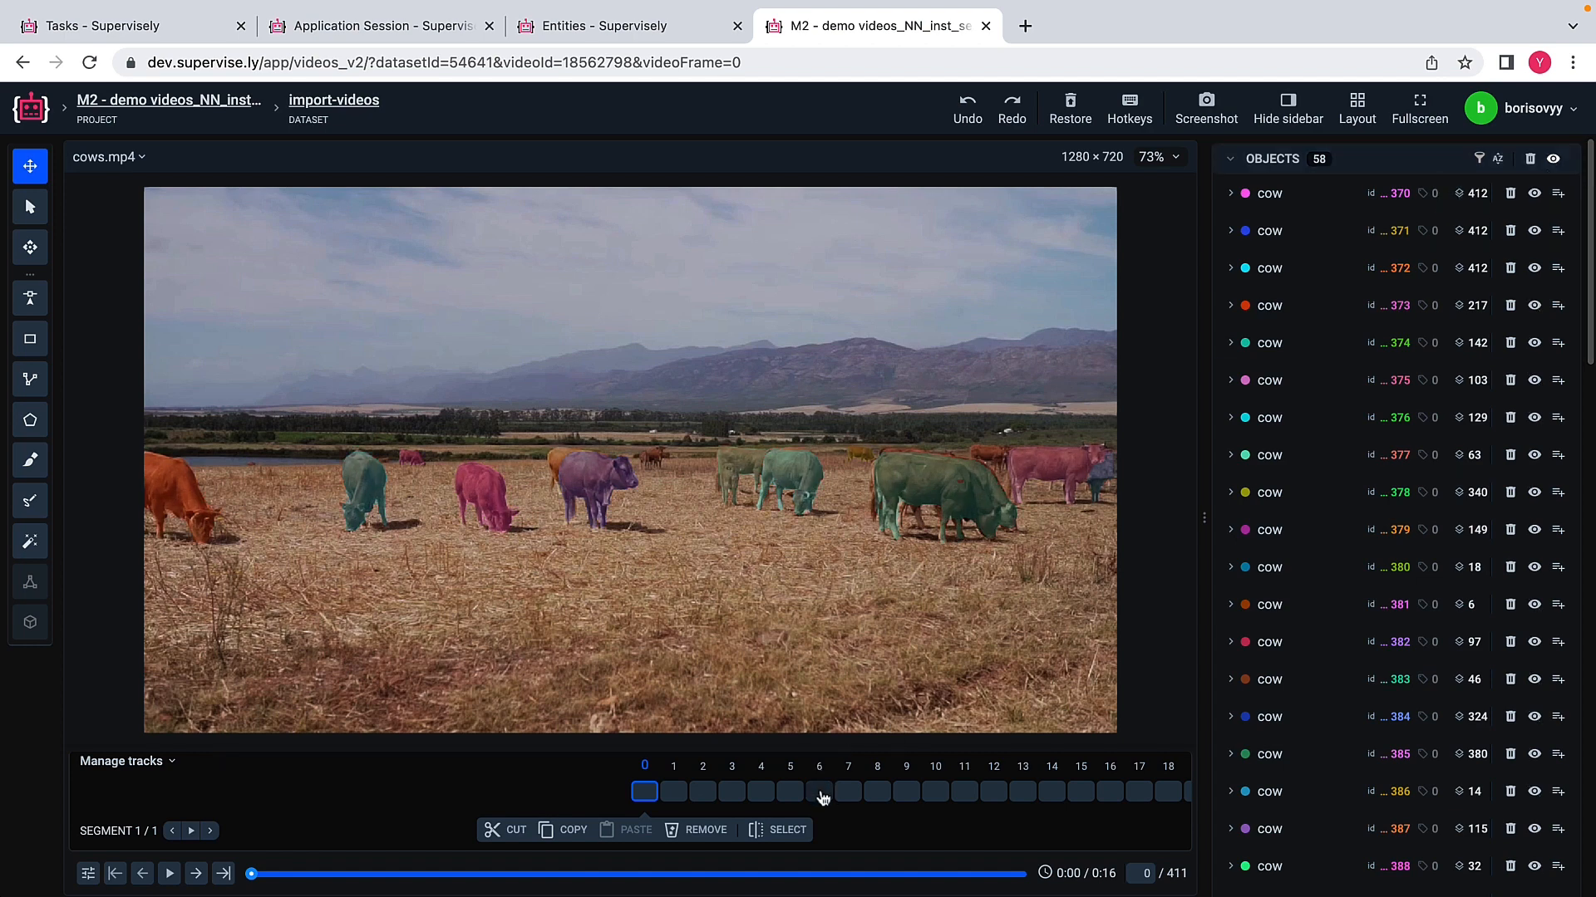
Step: Review the cow masks in cows.mp4 on successive frames, including 14, 24, 37, 67 and 80
left_click(820, 793)
left_click(877, 794)
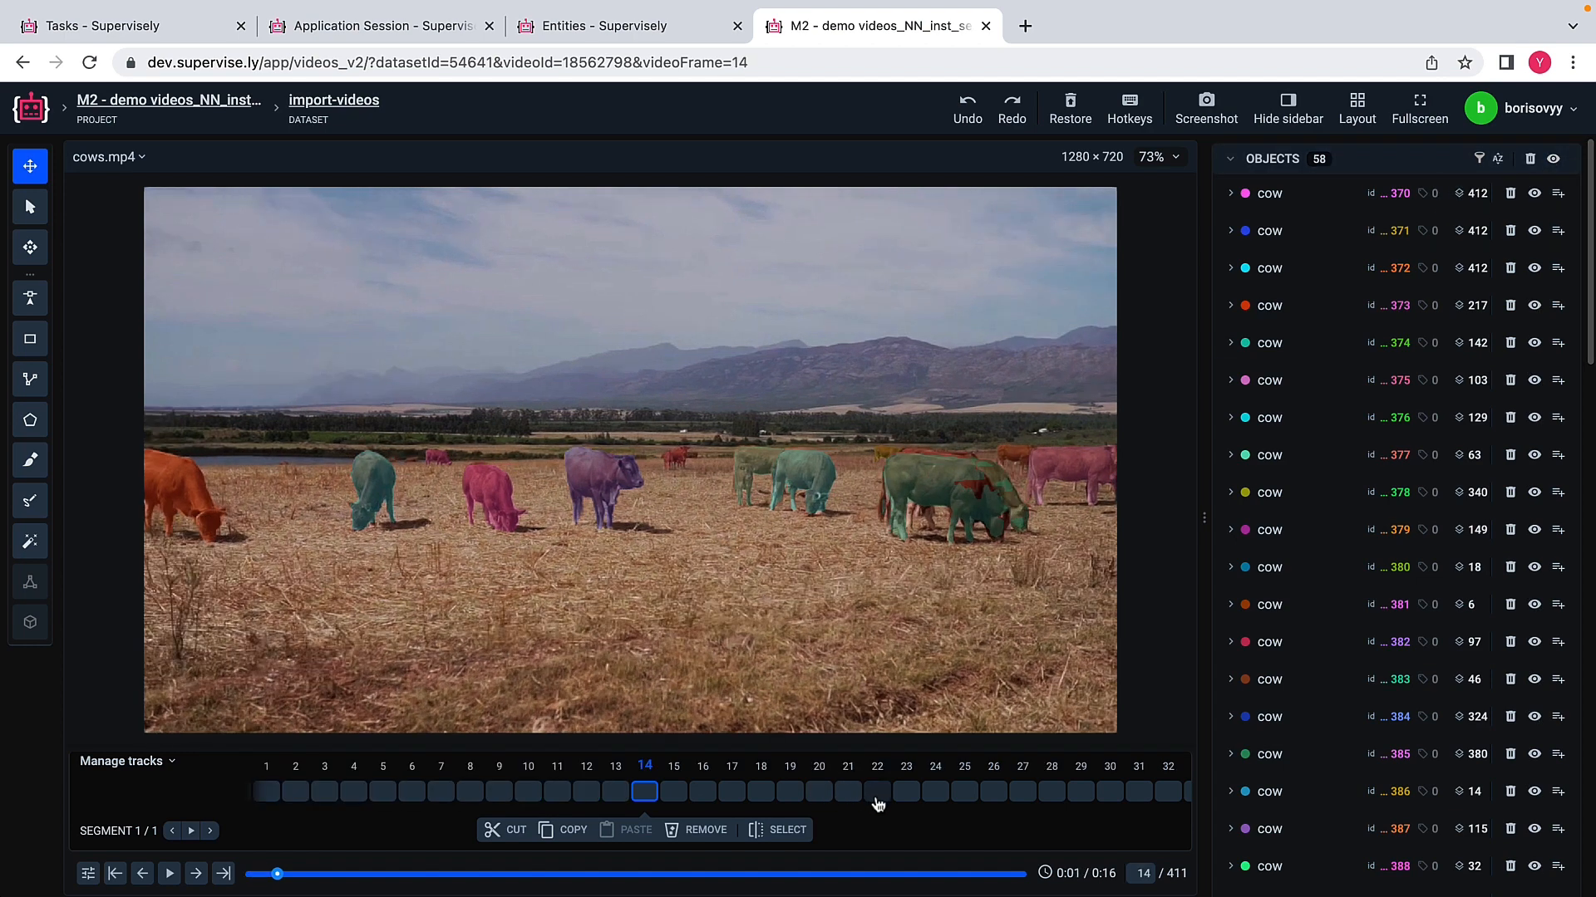
left_click(939, 795)
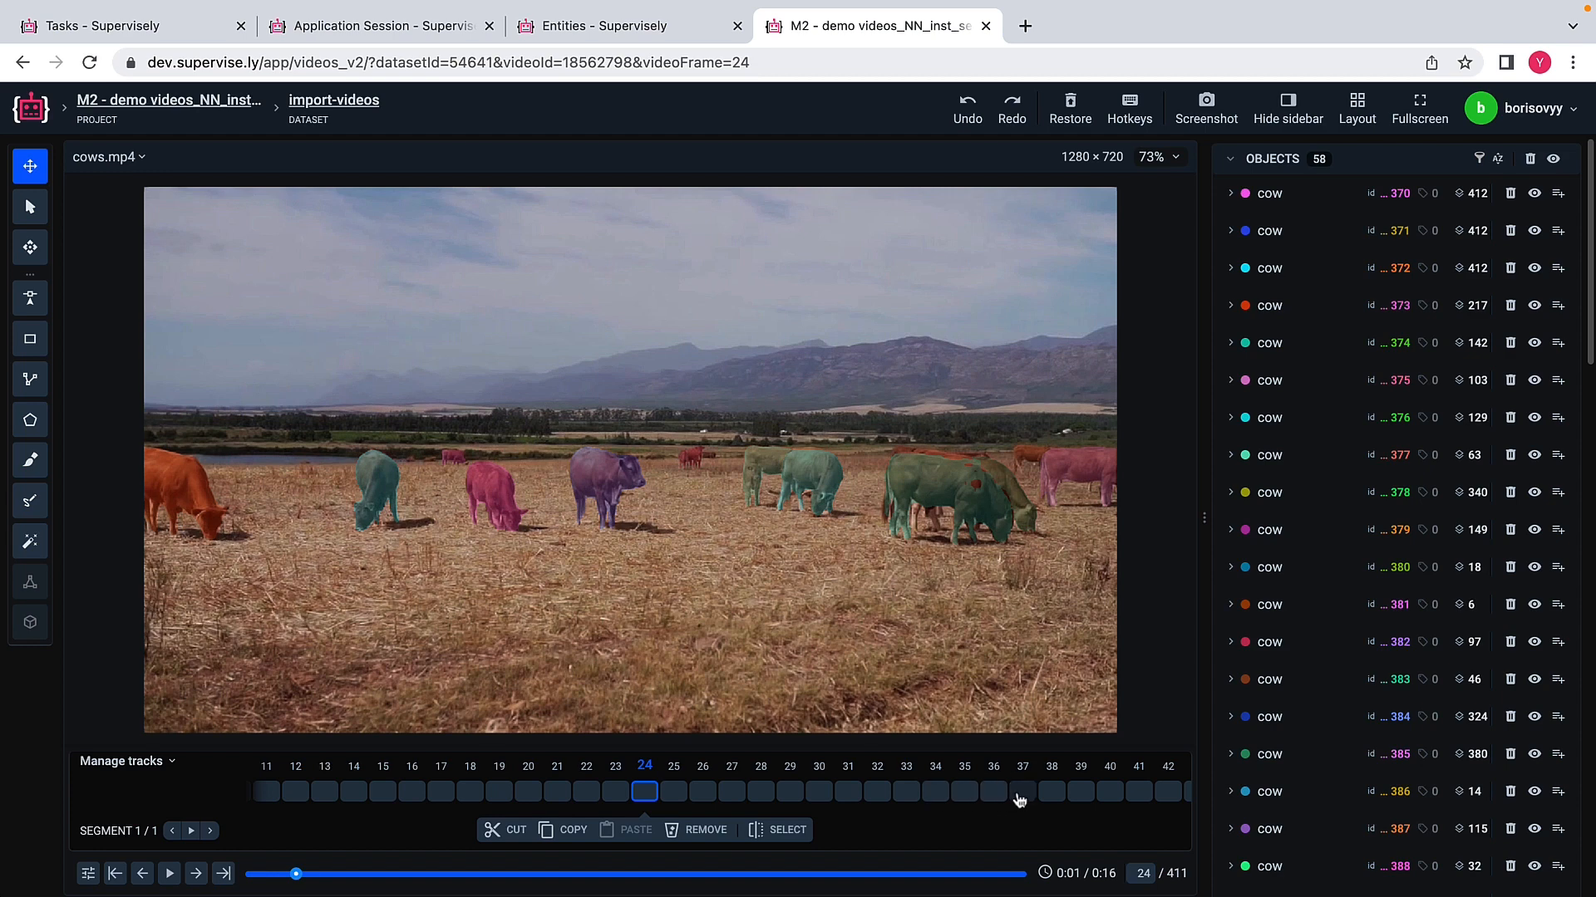
left_click(1022, 794)
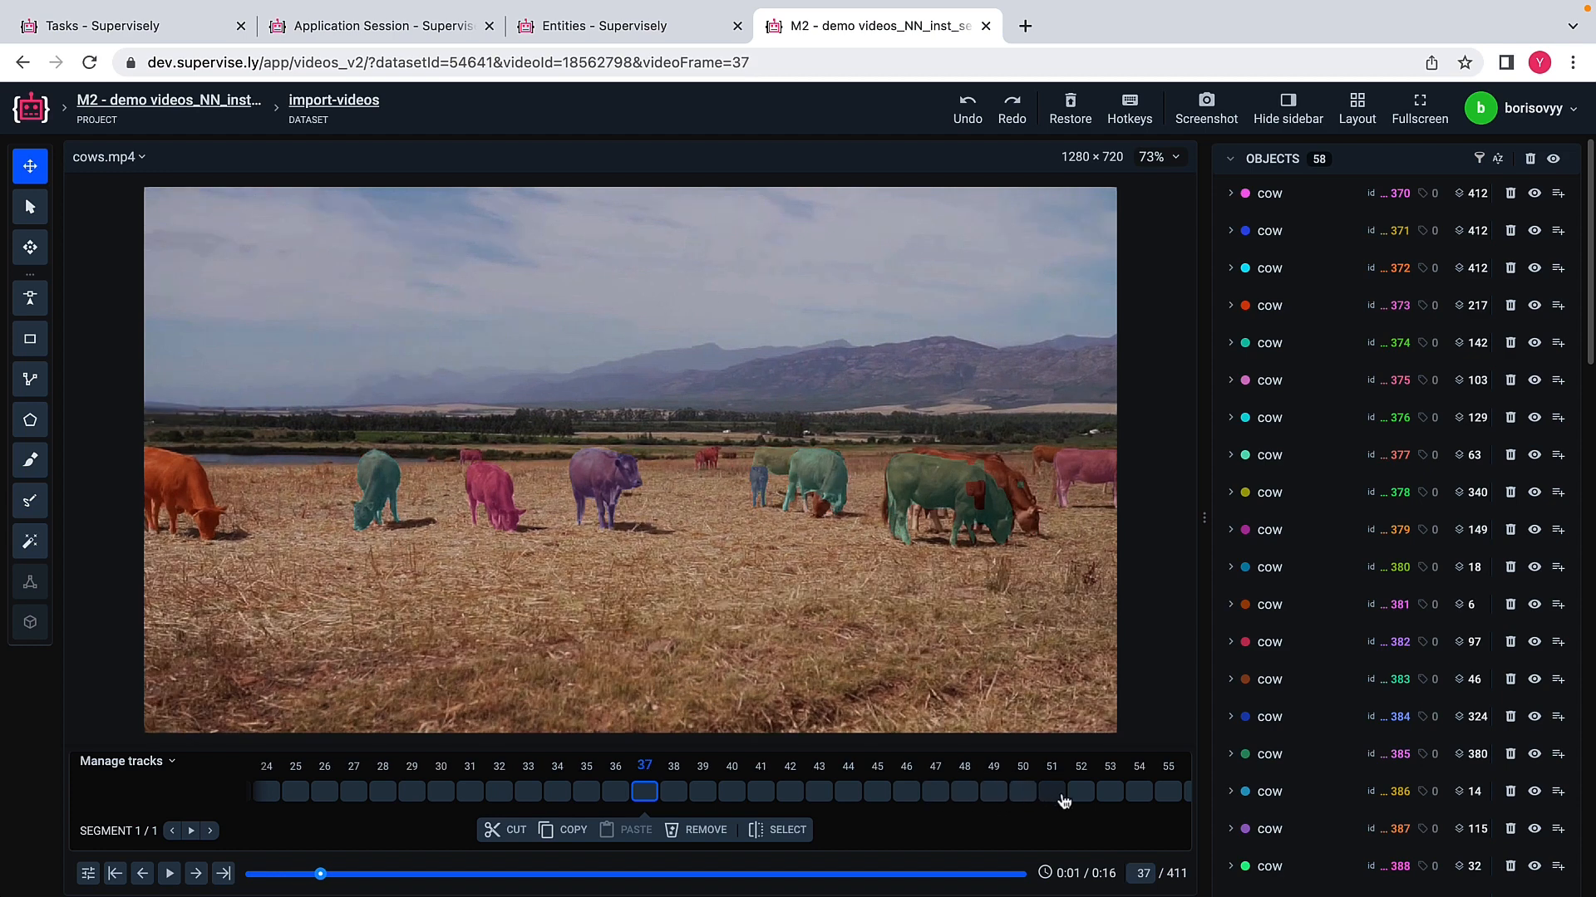
left_click(1054, 797)
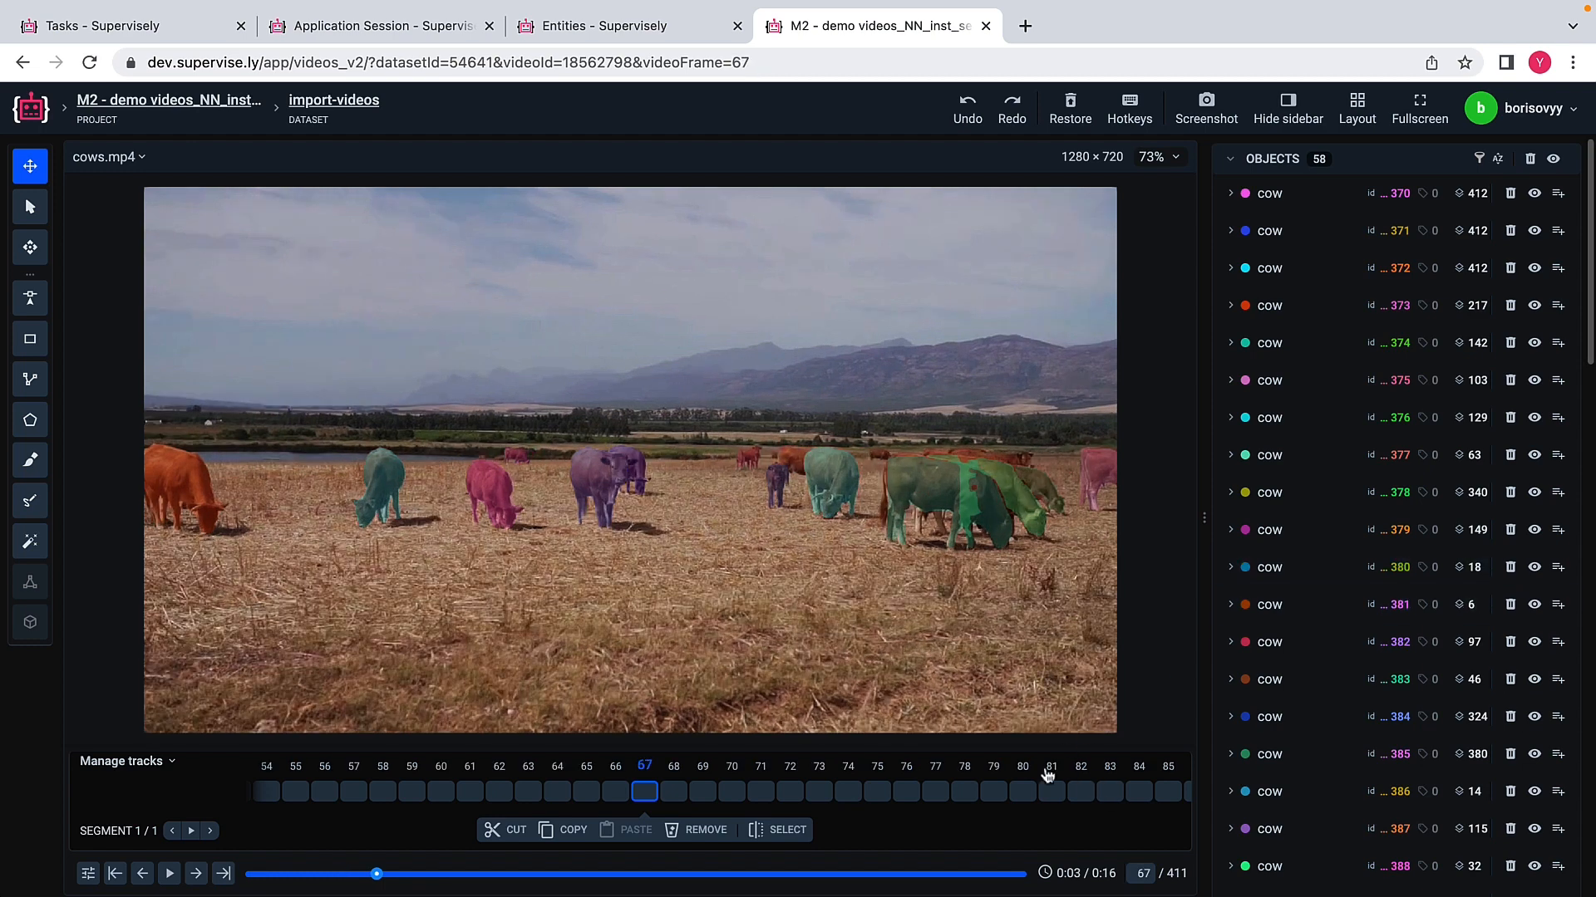
left_click(1027, 795)
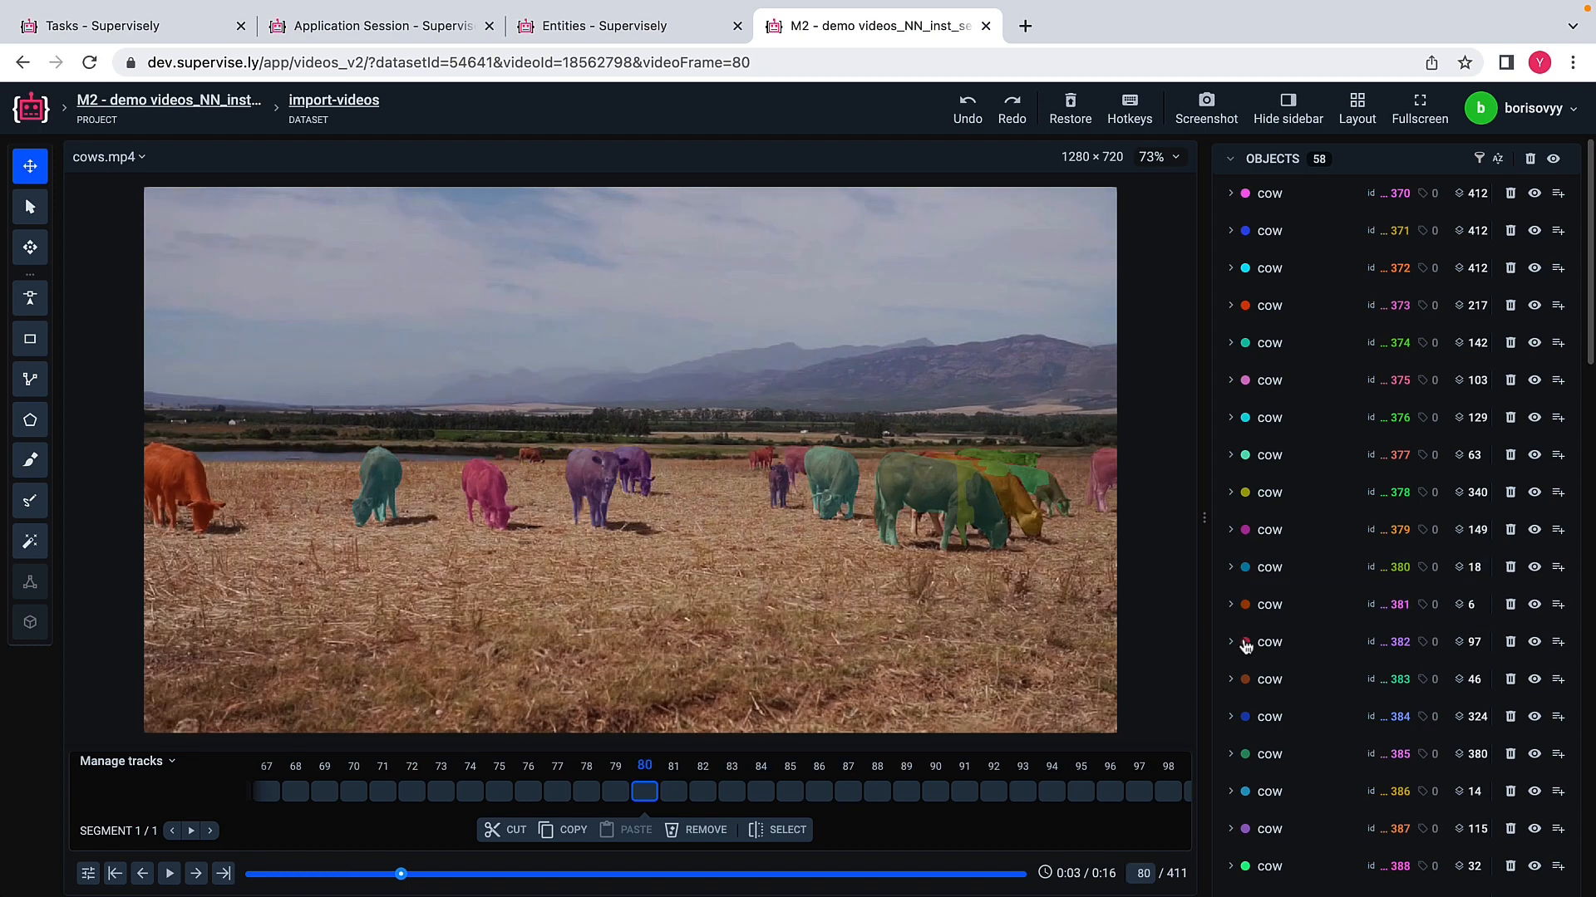
Step: Switch to the teenagers.mp4 video and turn on Show Object ID in the figure settings
scroll(1411, 628, "down", 20)
scroll(1412, 625, "up", 10)
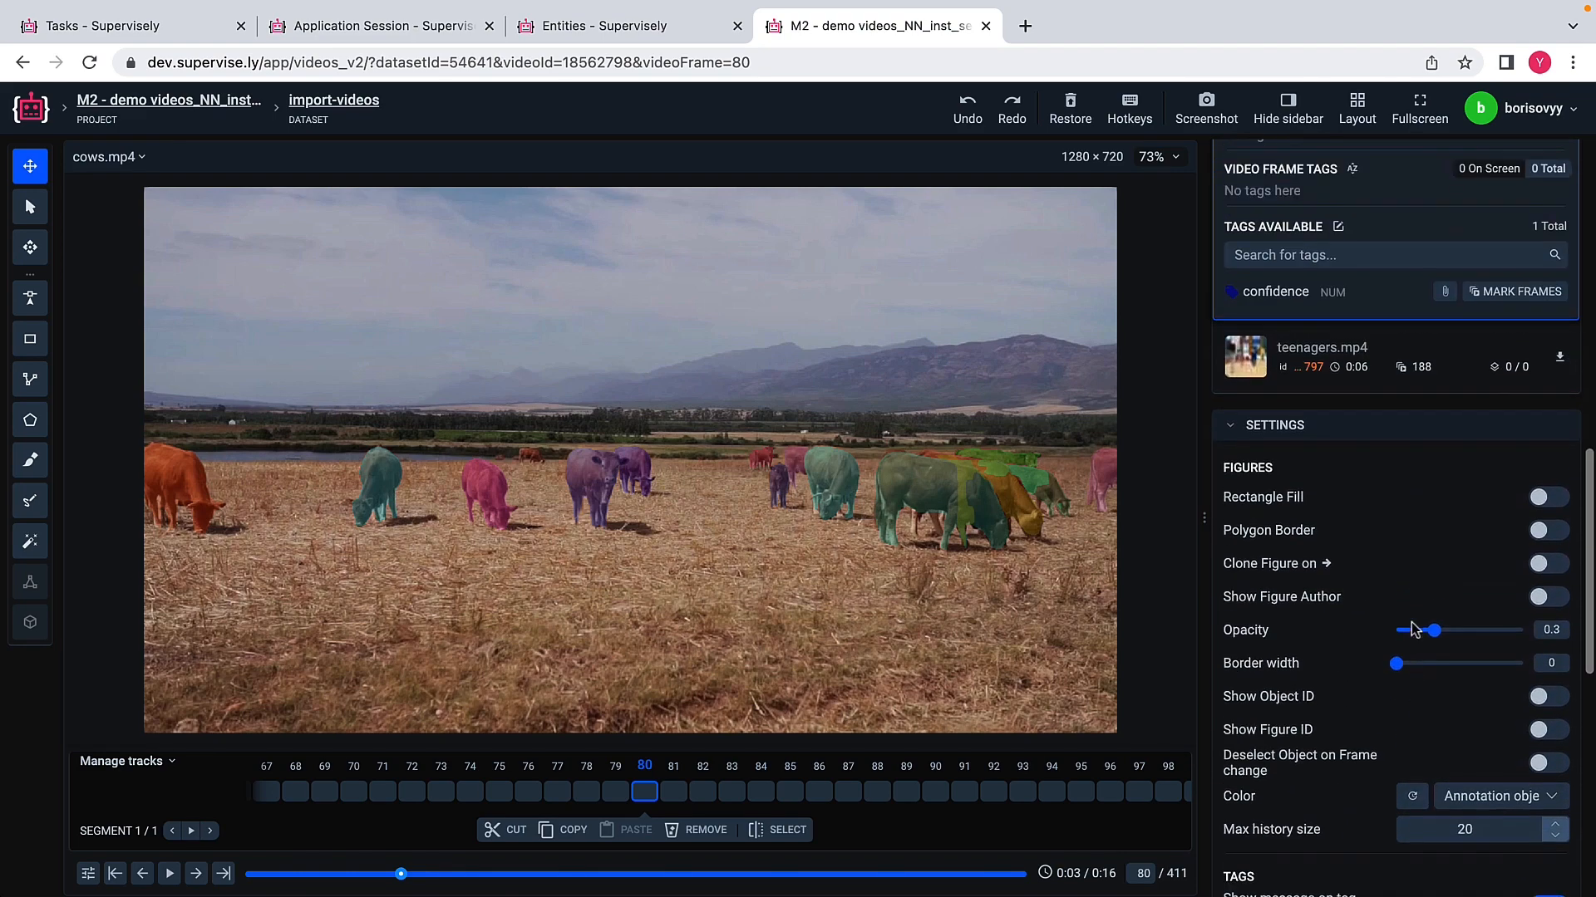
left_click(1246, 491)
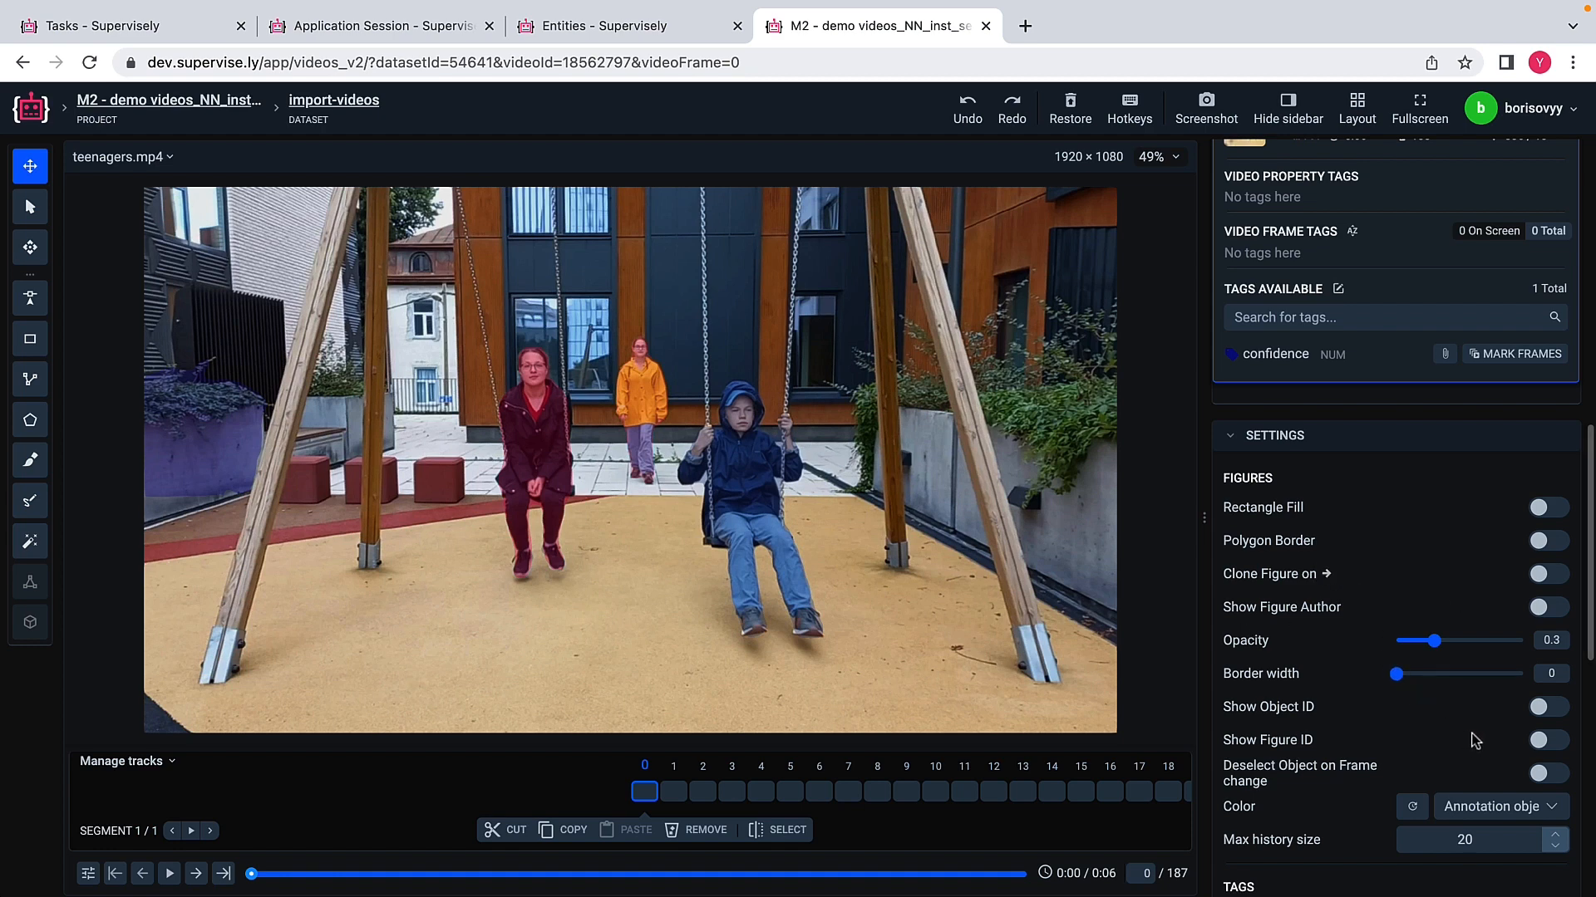
left_click(1560, 717)
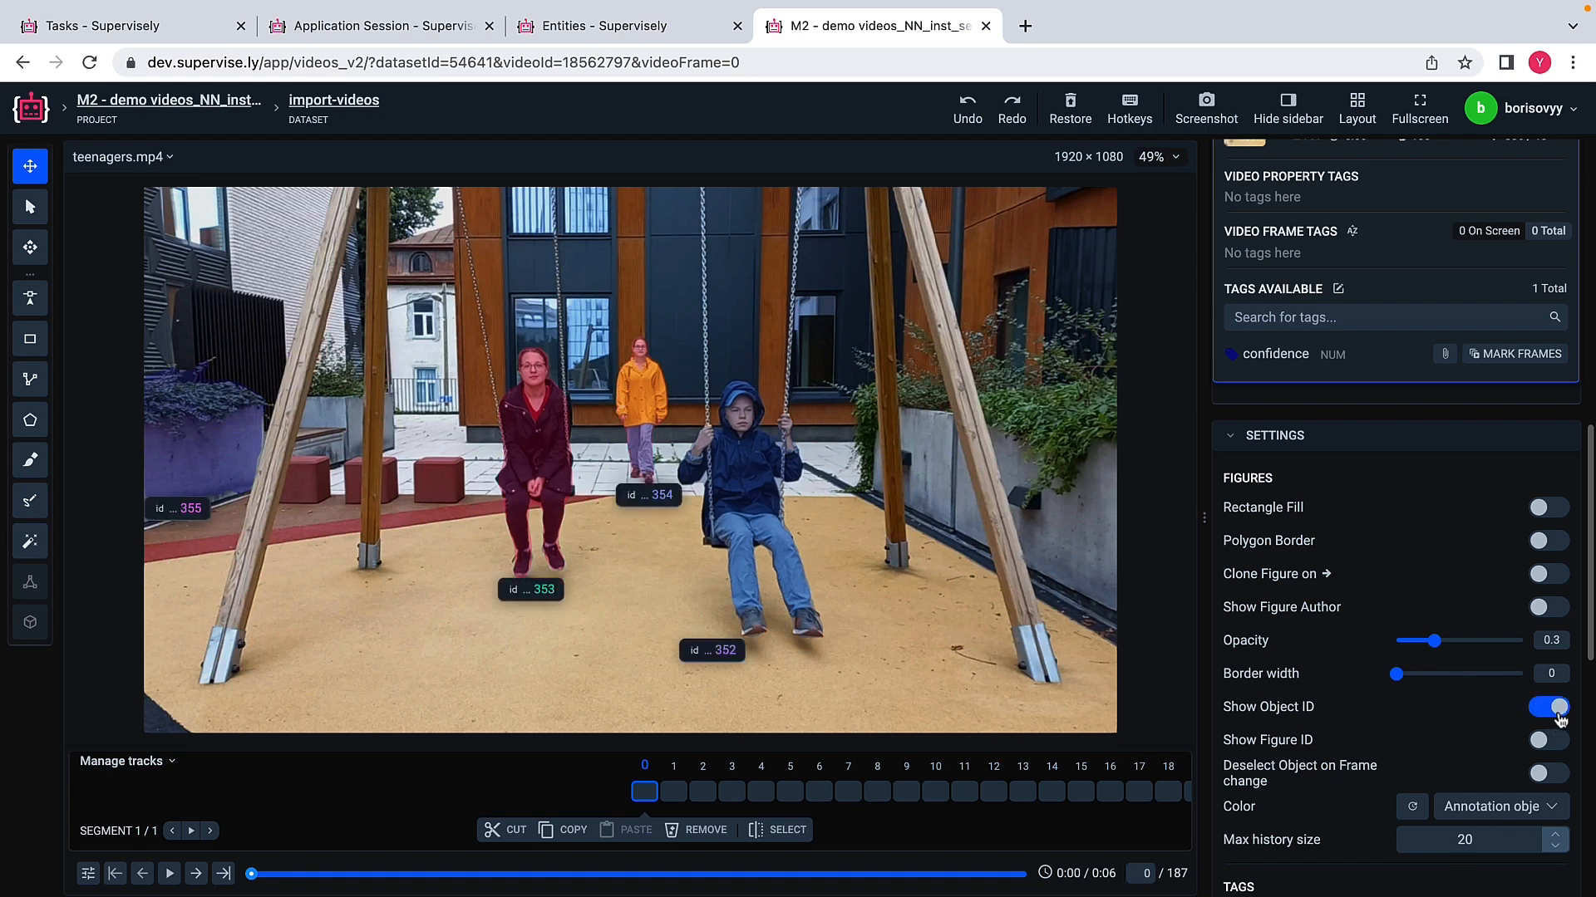
Step: Check the object IDs on the people's masks on early frames of teenagers.mp4, including 15, 29 and 45
left_click(794, 794)
left_click(939, 798)
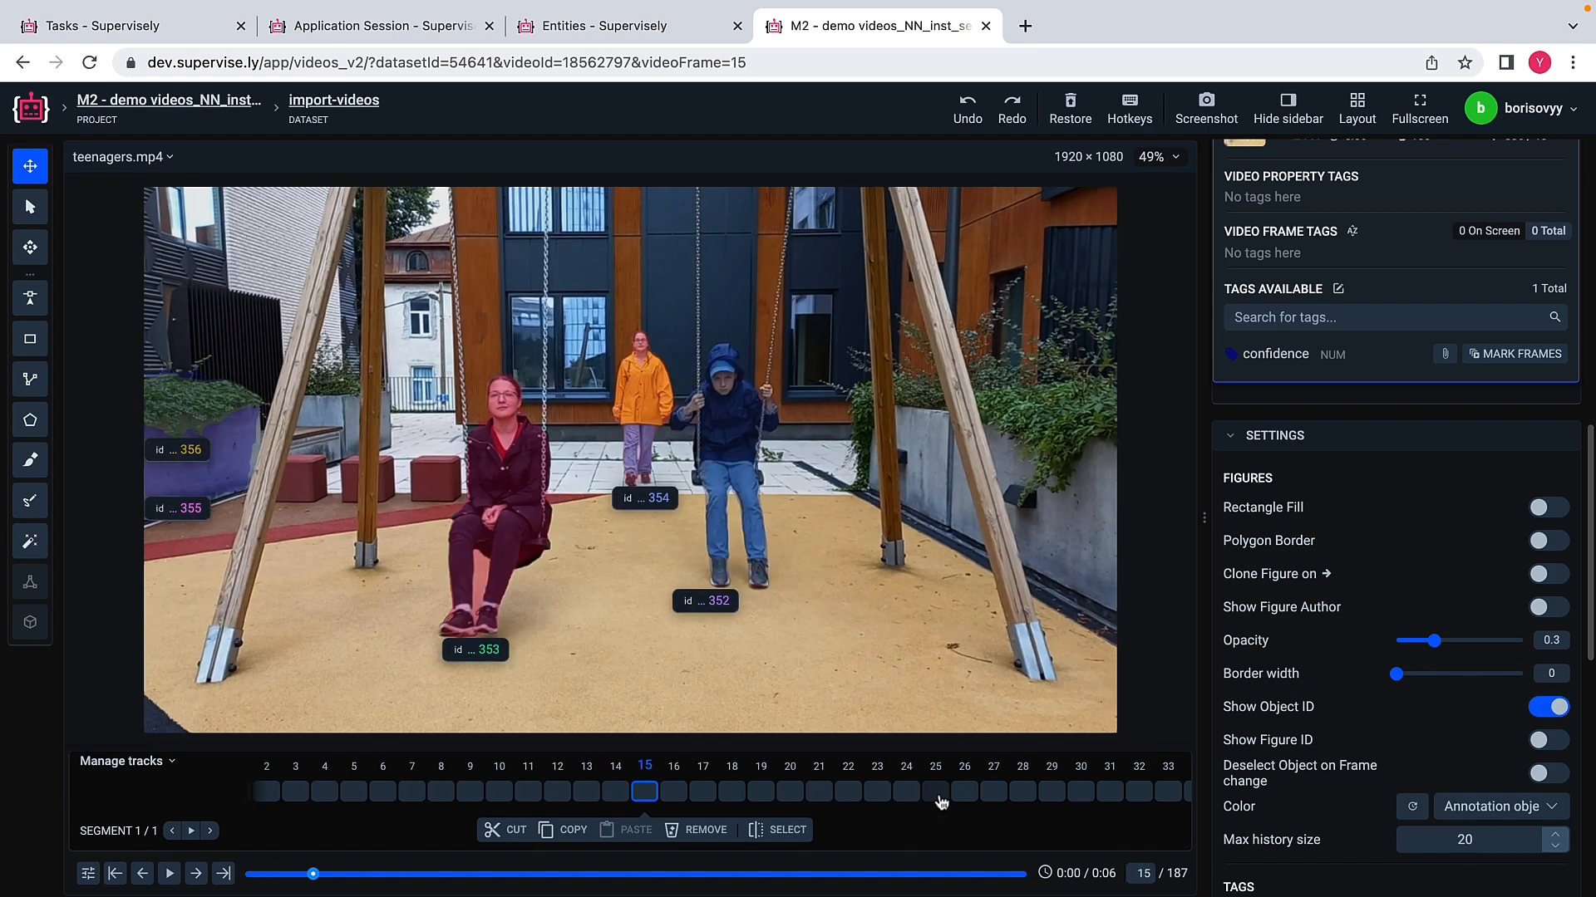
left_click(1053, 796)
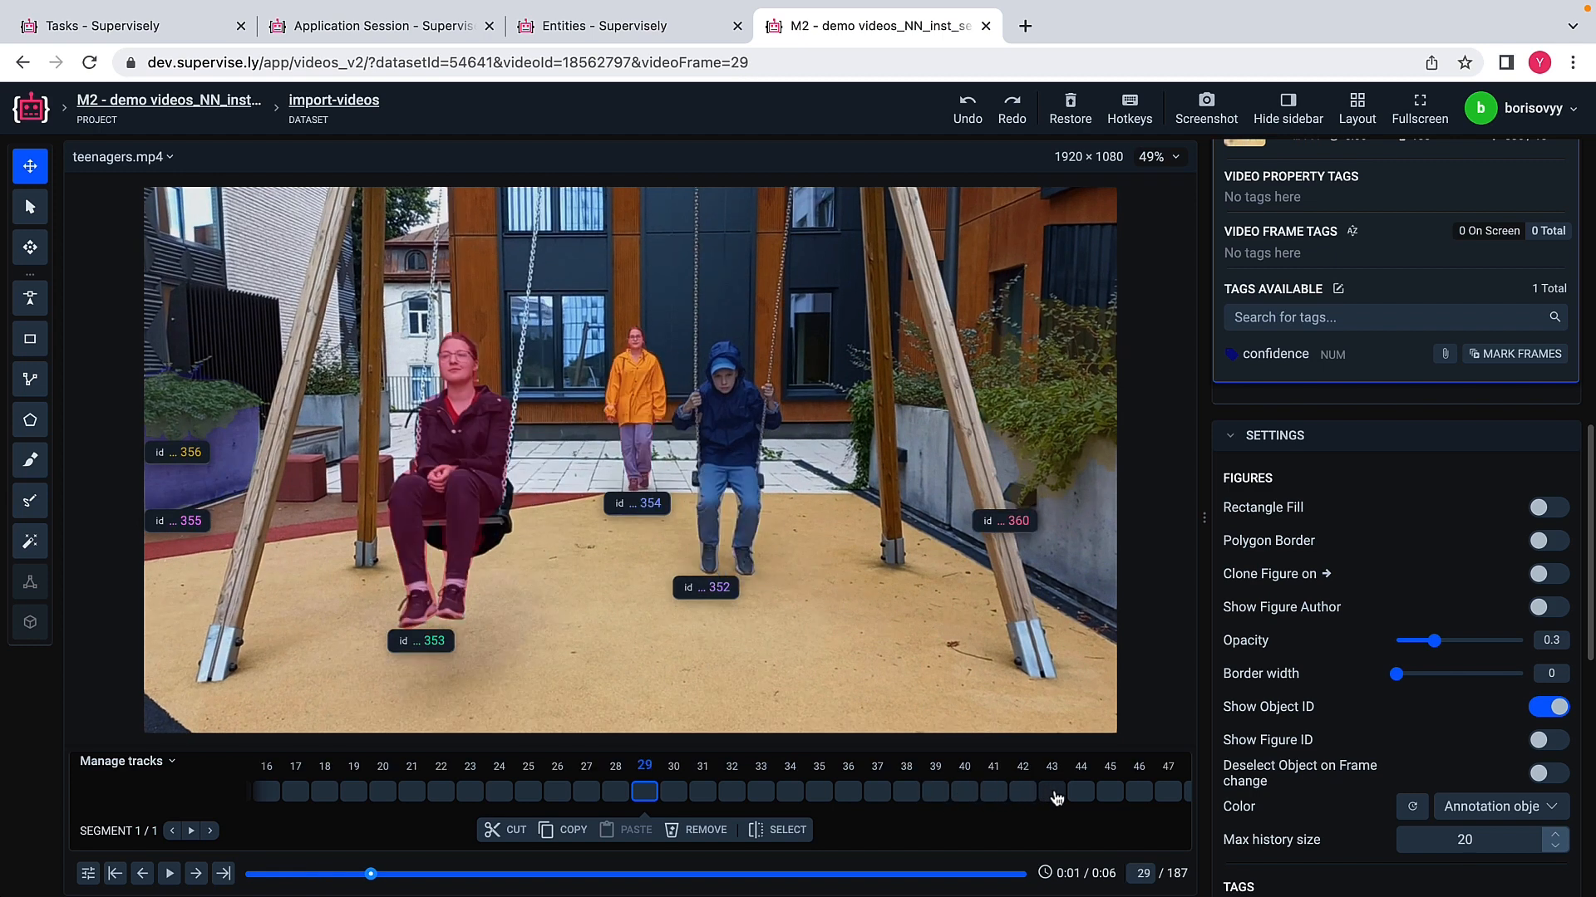
left_click(1113, 798)
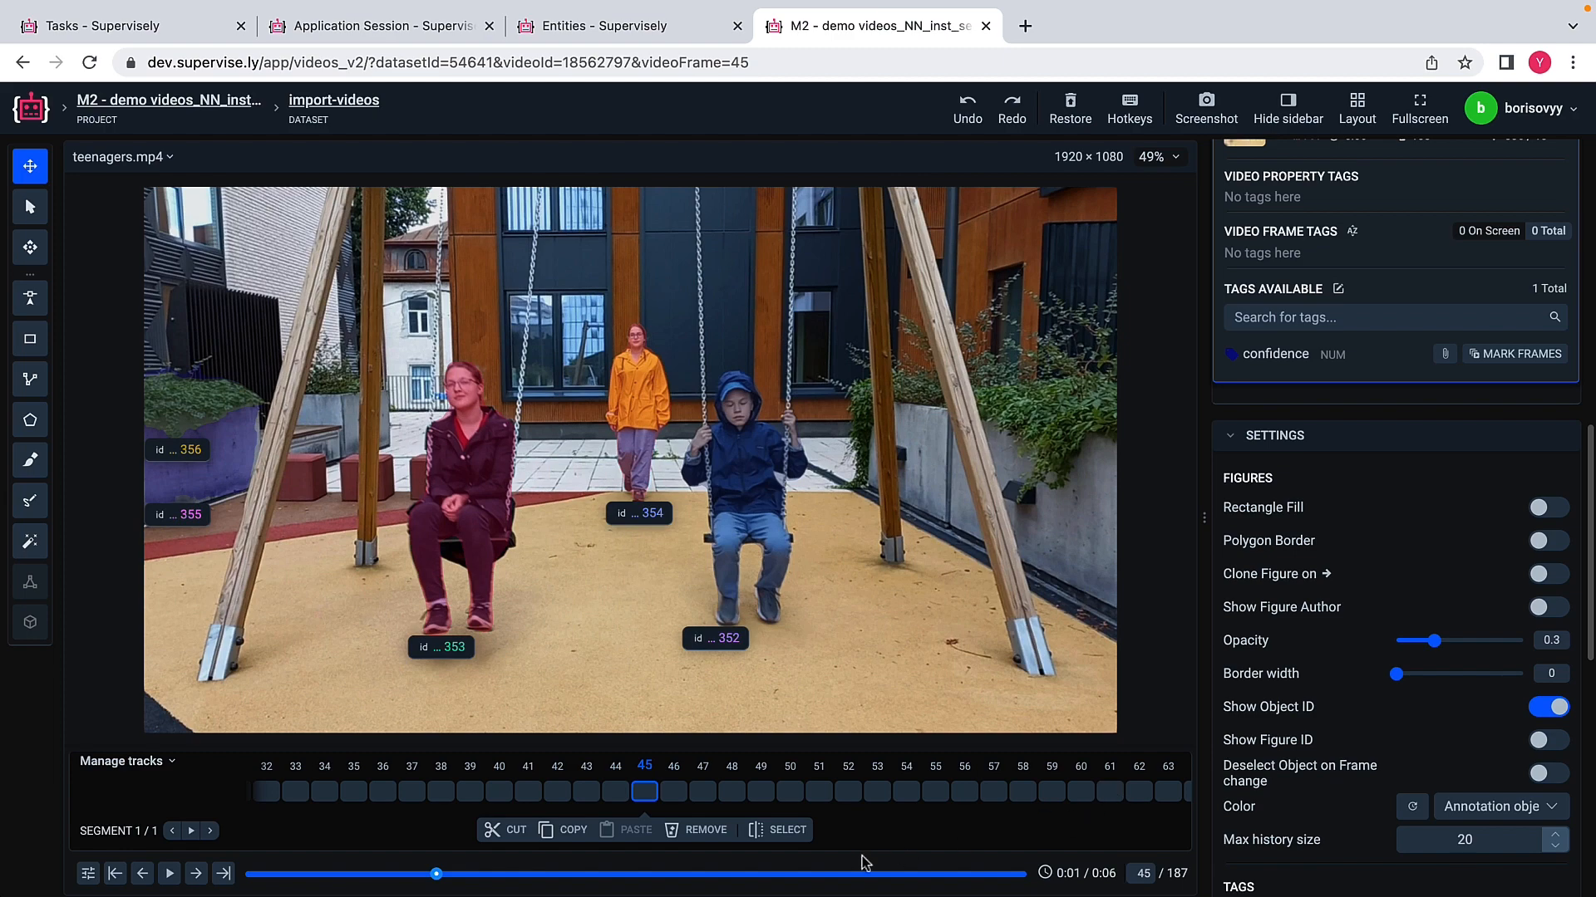
Step: Jump ahead to frame 127 and check the people's masks and object IDs there and on frames 134, 145 and 160
left_click(773, 874)
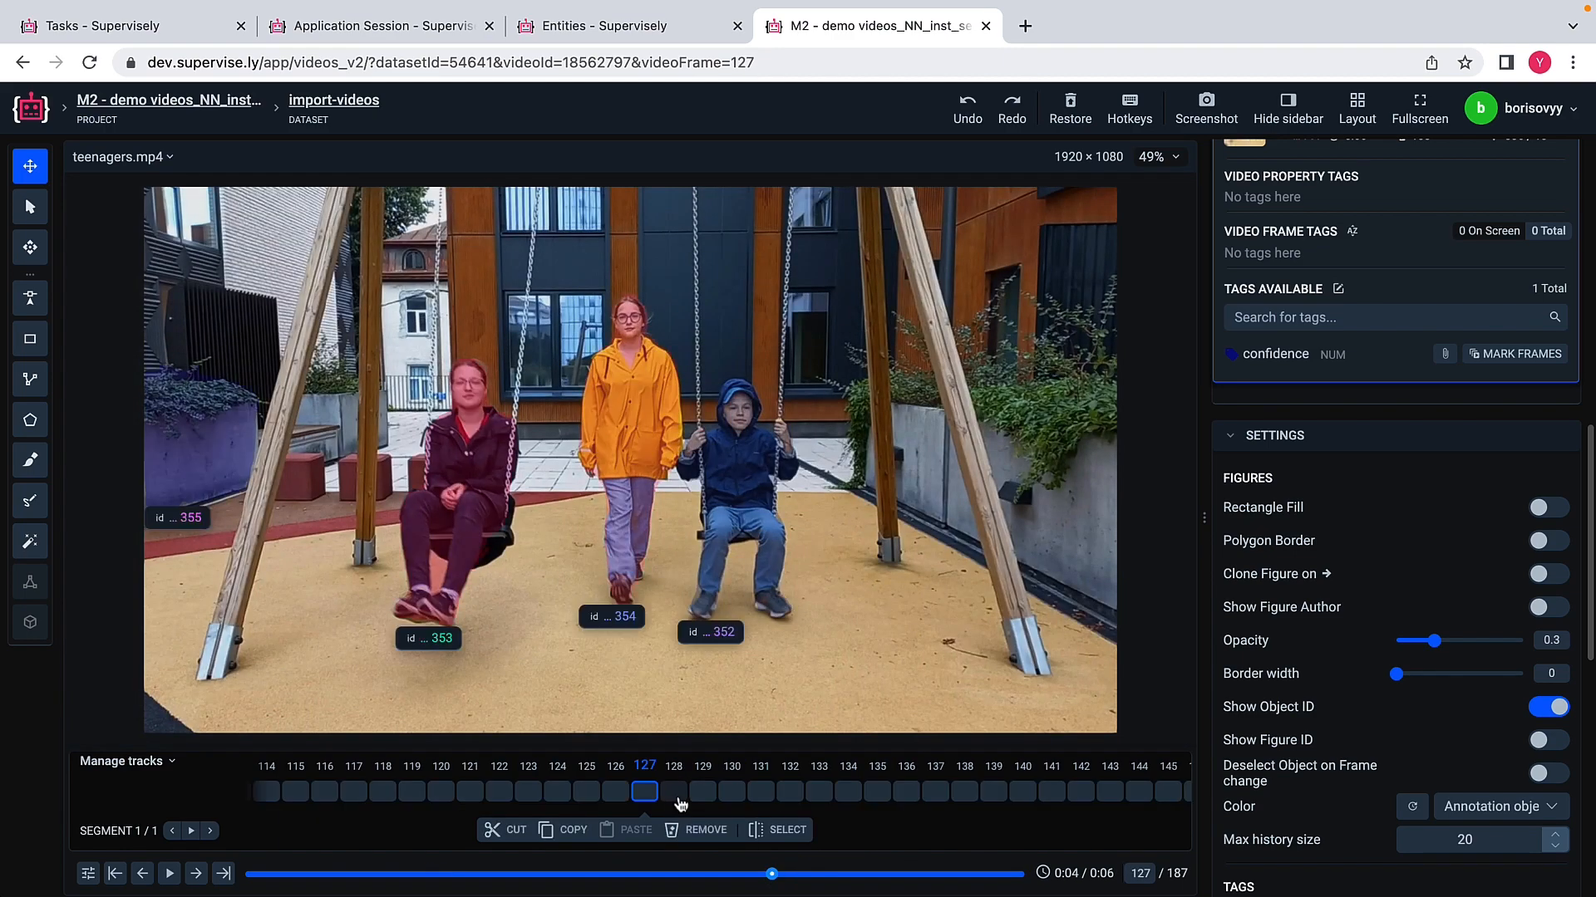
left_click(848, 793)
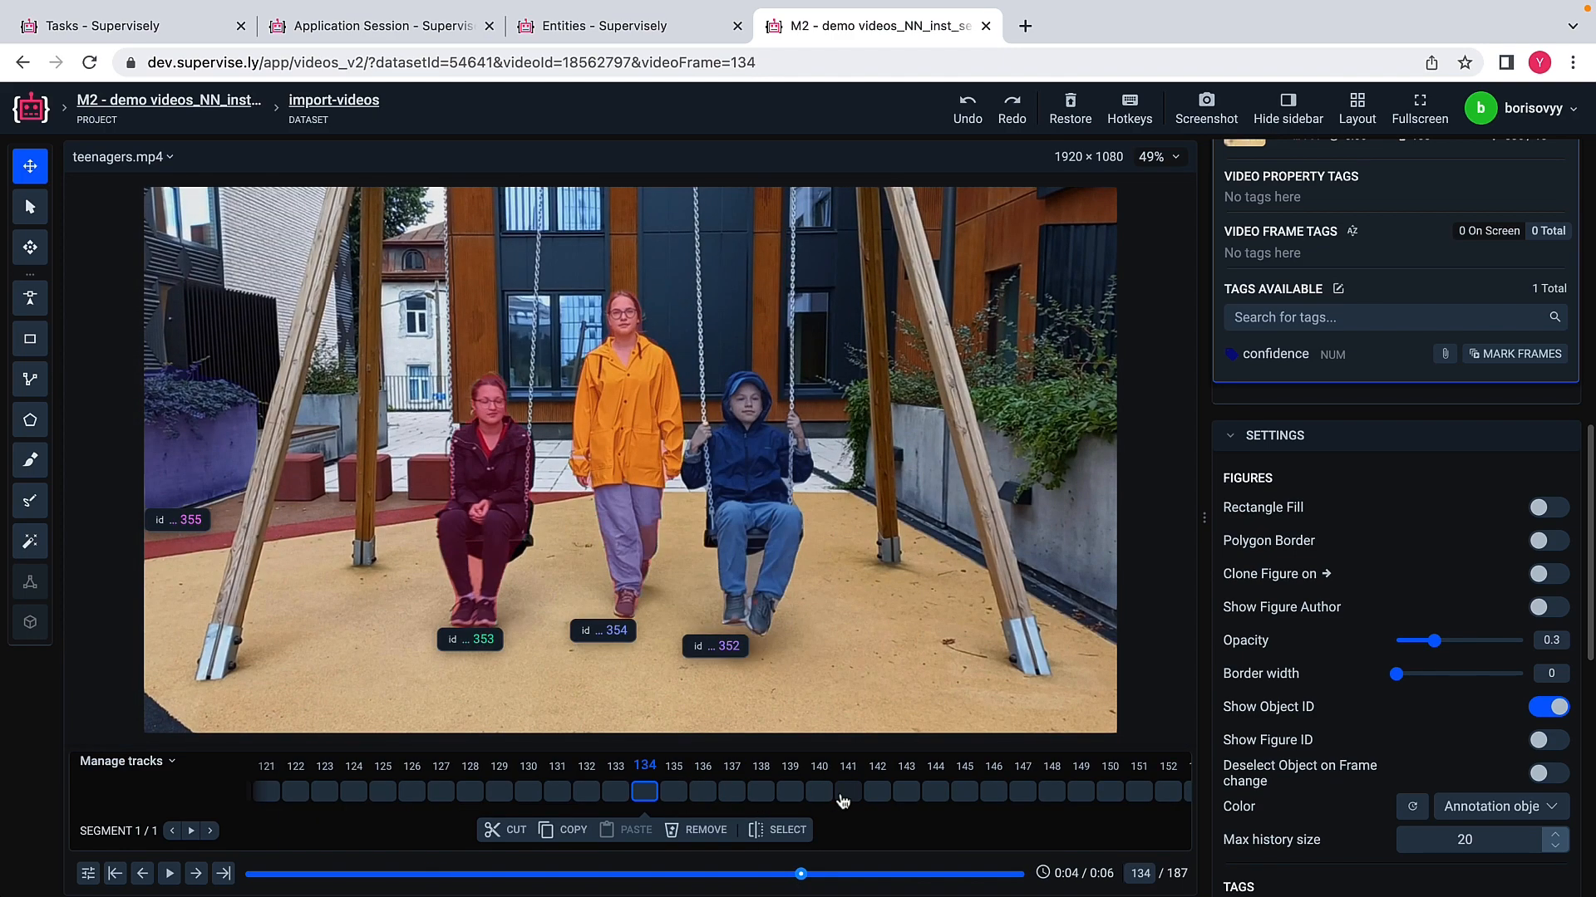
left_click(960, 792)
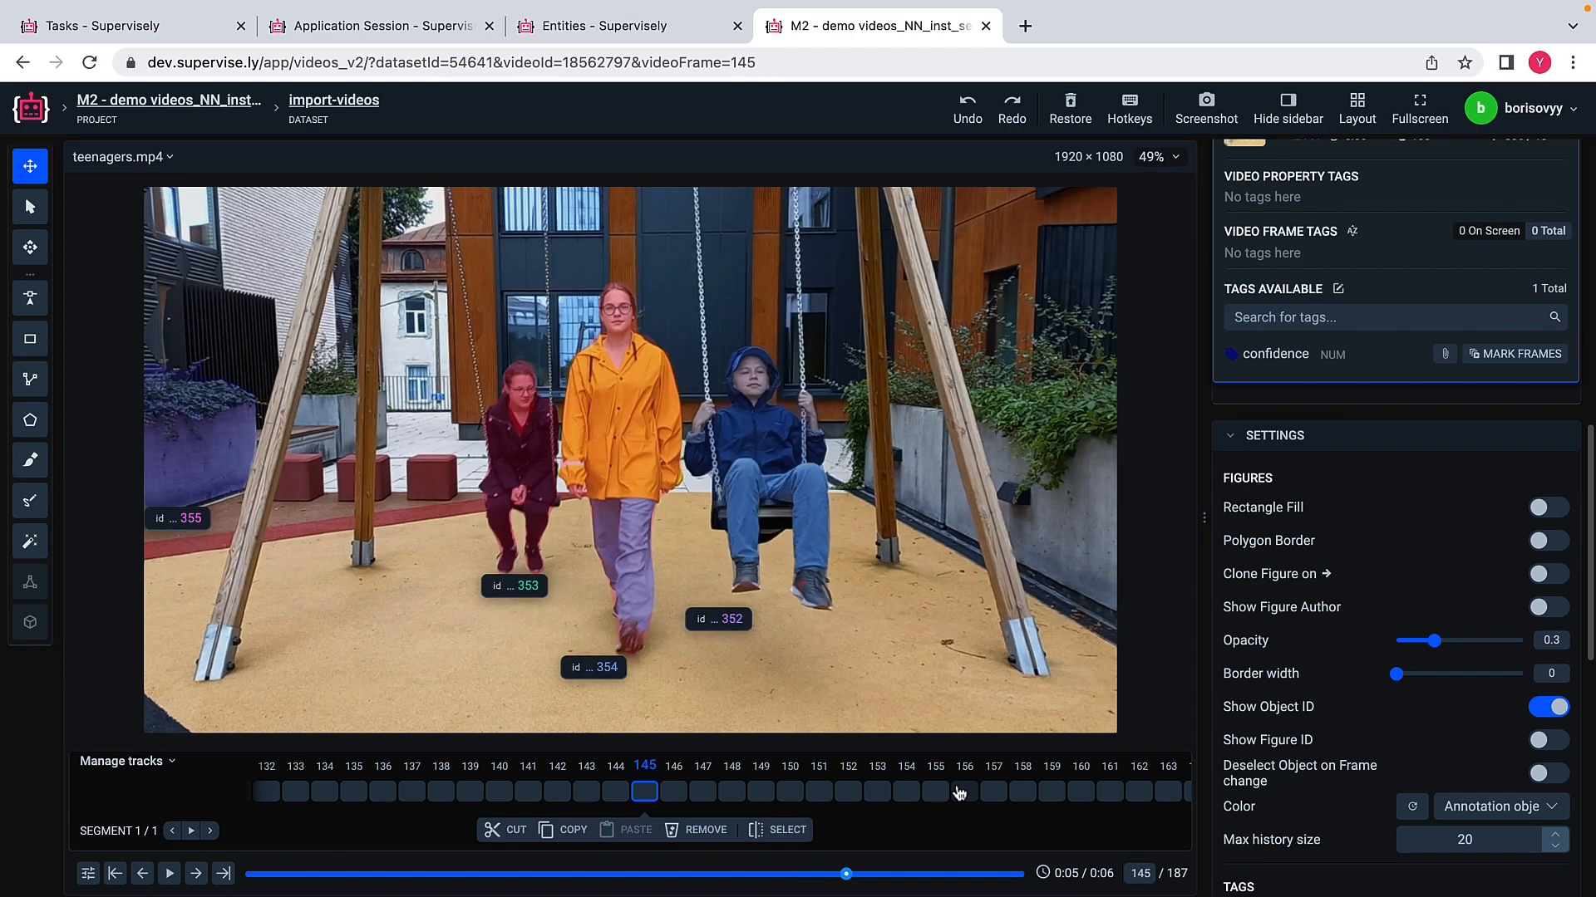
left_click(1081, 792)
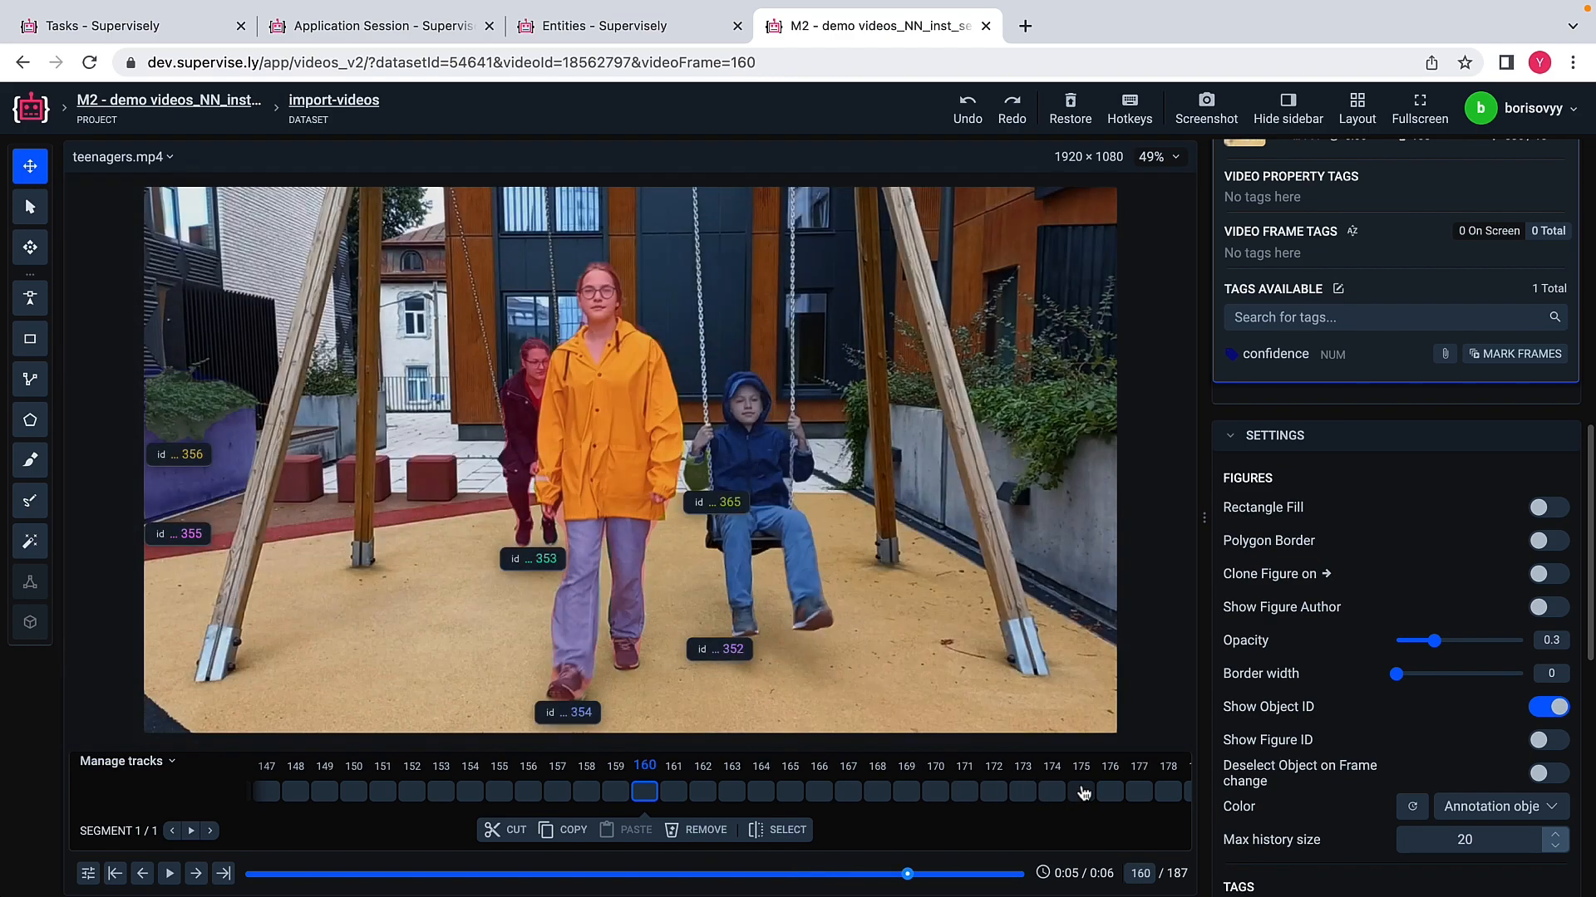